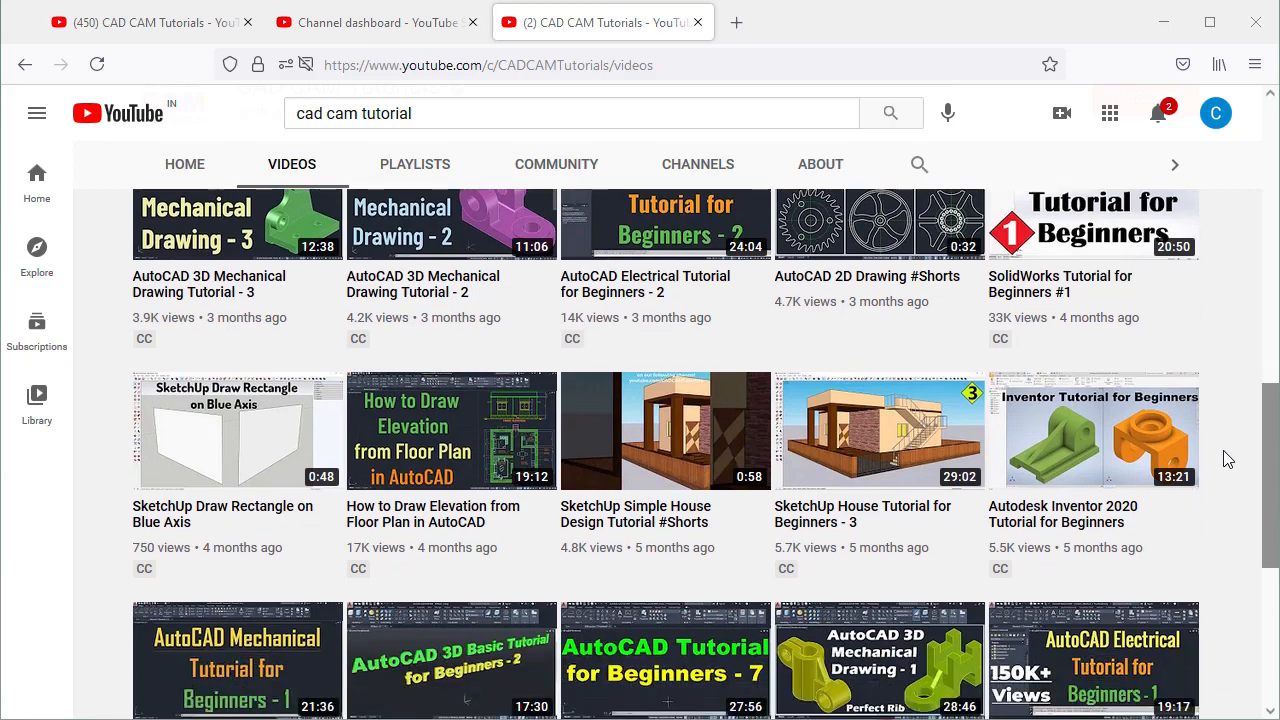
Step: Subscribe to the CAD CAM Tutorials channel and set its notifications to All
{"action": "scroll", "coordinate": [1225, 459], "scroll_direction": "up", "scroll_amount": 3}
{"action": "scroll", "coordinate": [1224, 453], "scroll_direction": "up", "scroll_amount": 7}
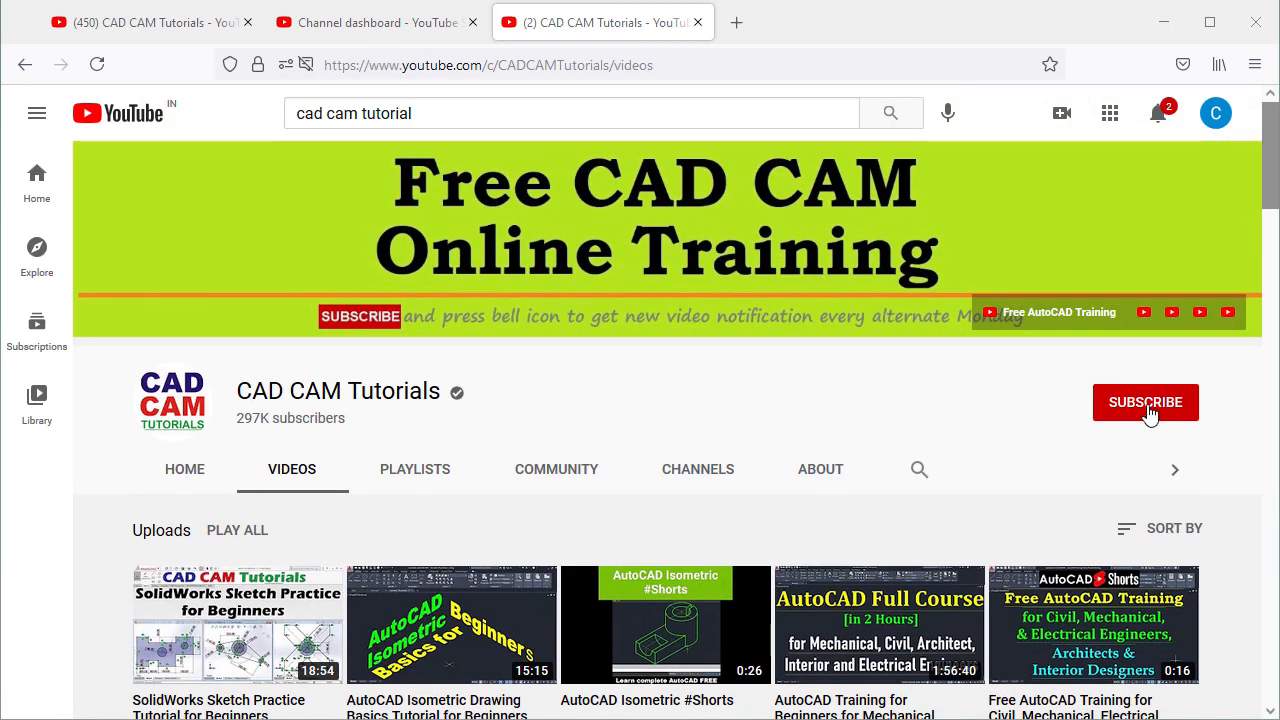
{"action": "left_click", "coordinate": [1146, 405]}
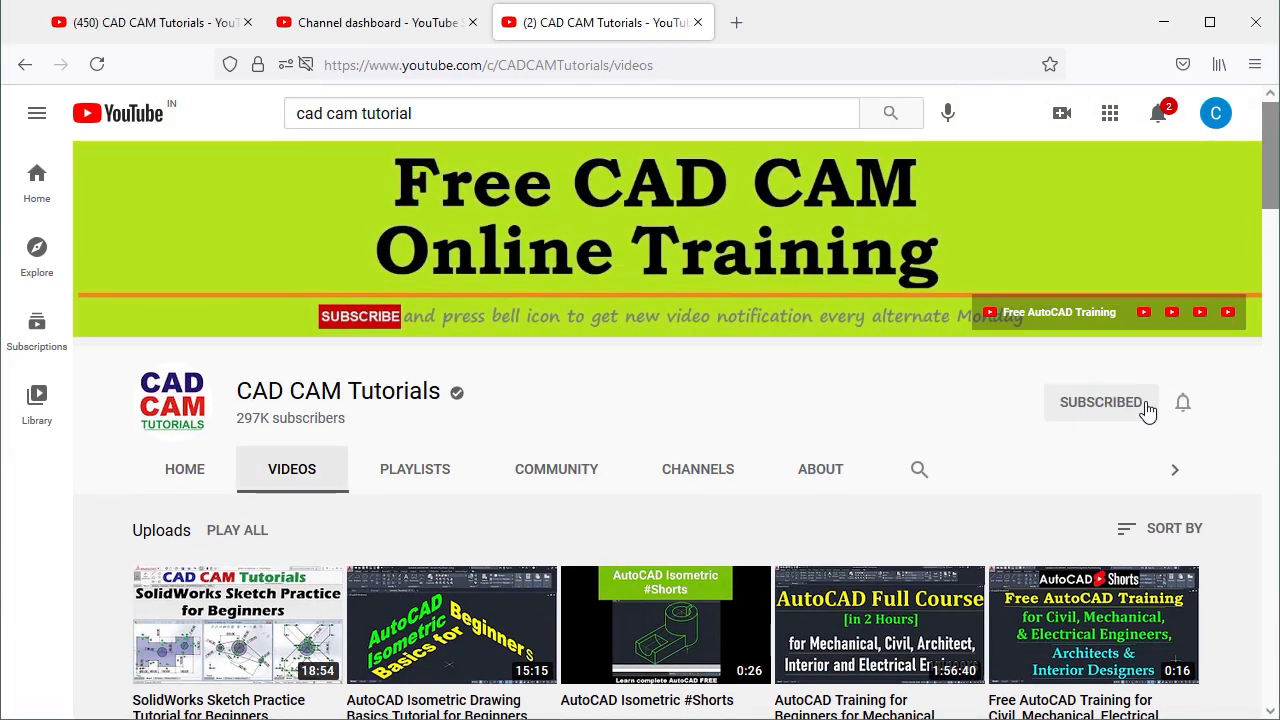
{"action": "left_click", "coordinate": [1182, 405]}
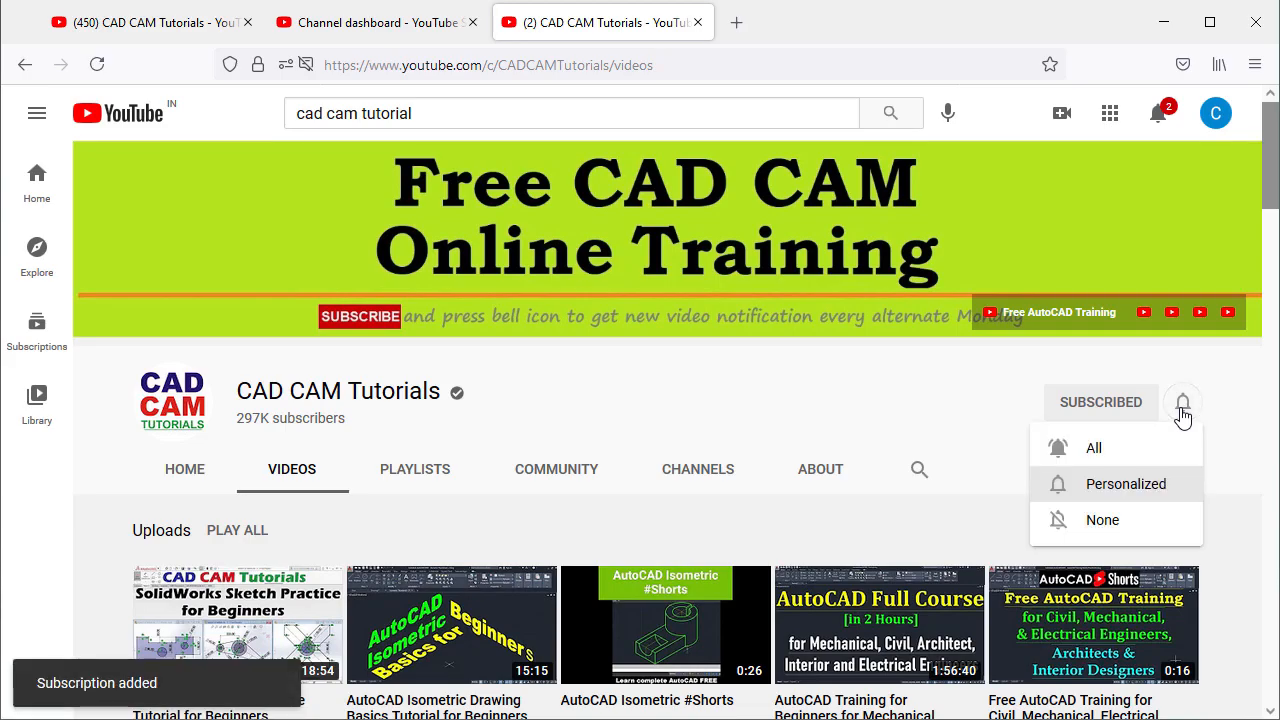
{"action": "left_click", "coordinate": [1092, 449]}
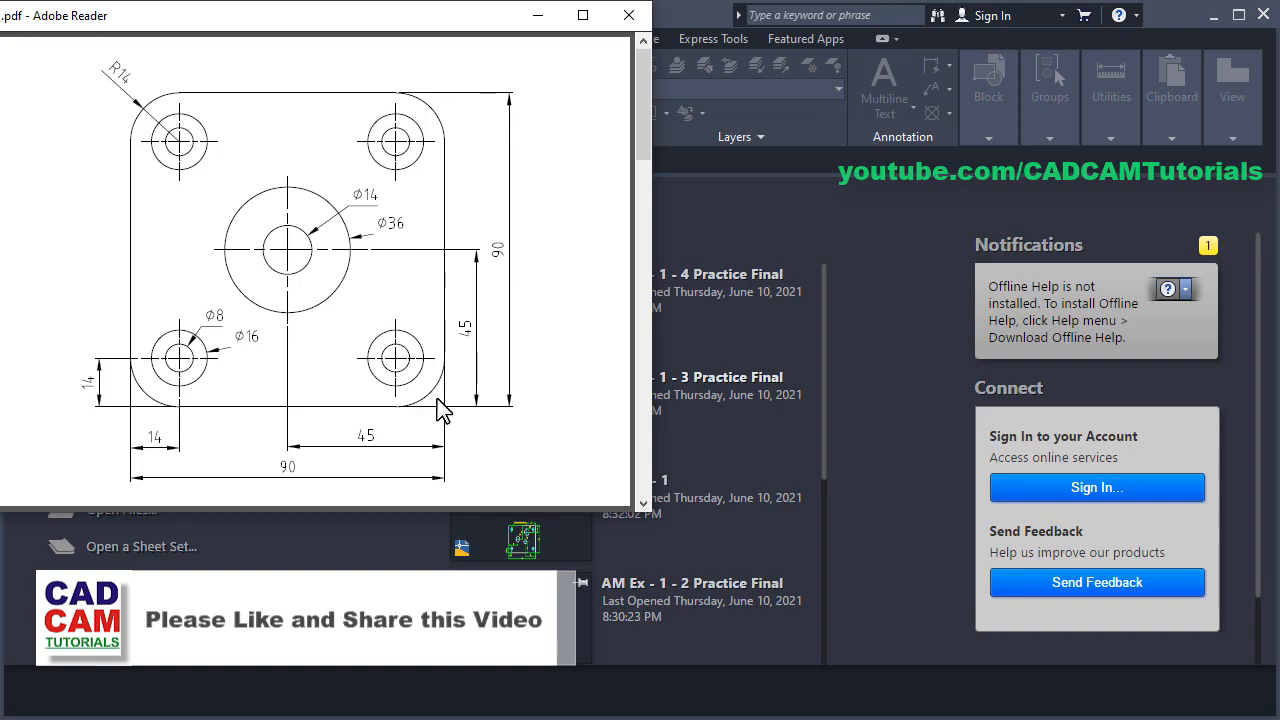
Step: Switch to AutoCAD Mechanical and start a new drawing from the am_iso.dwt template
{"action": "left_click", "coordinate": [397, 570]}
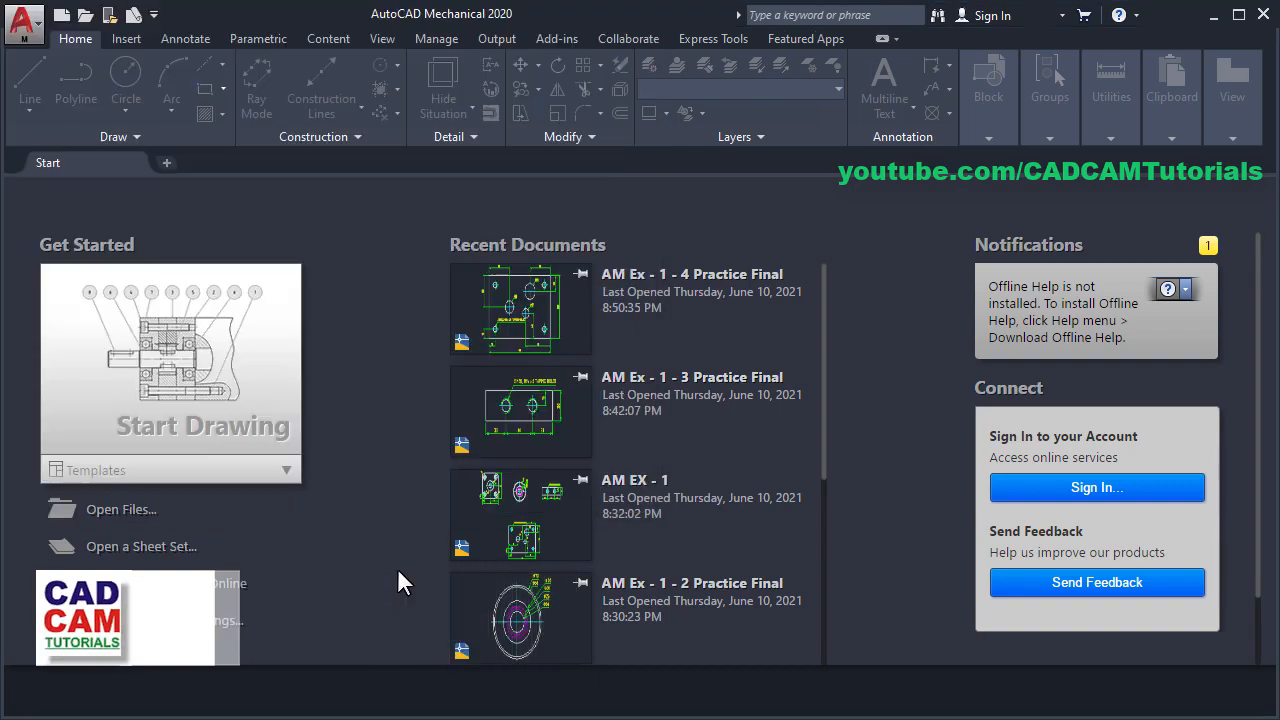
{"action": "left_click", "coordinate": [287, 471]}
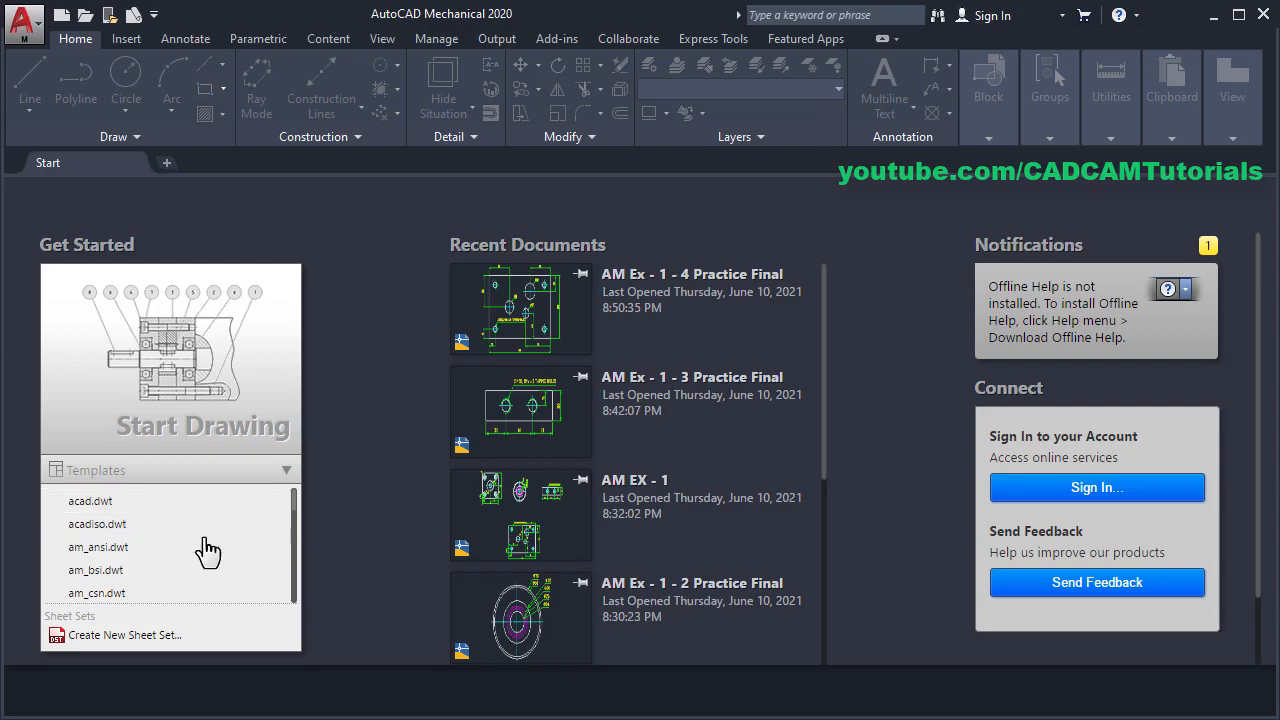
{"action": "scroll", "coordinate": [194, 560], "scroll_direction": "down", "scroll_amount": 3}
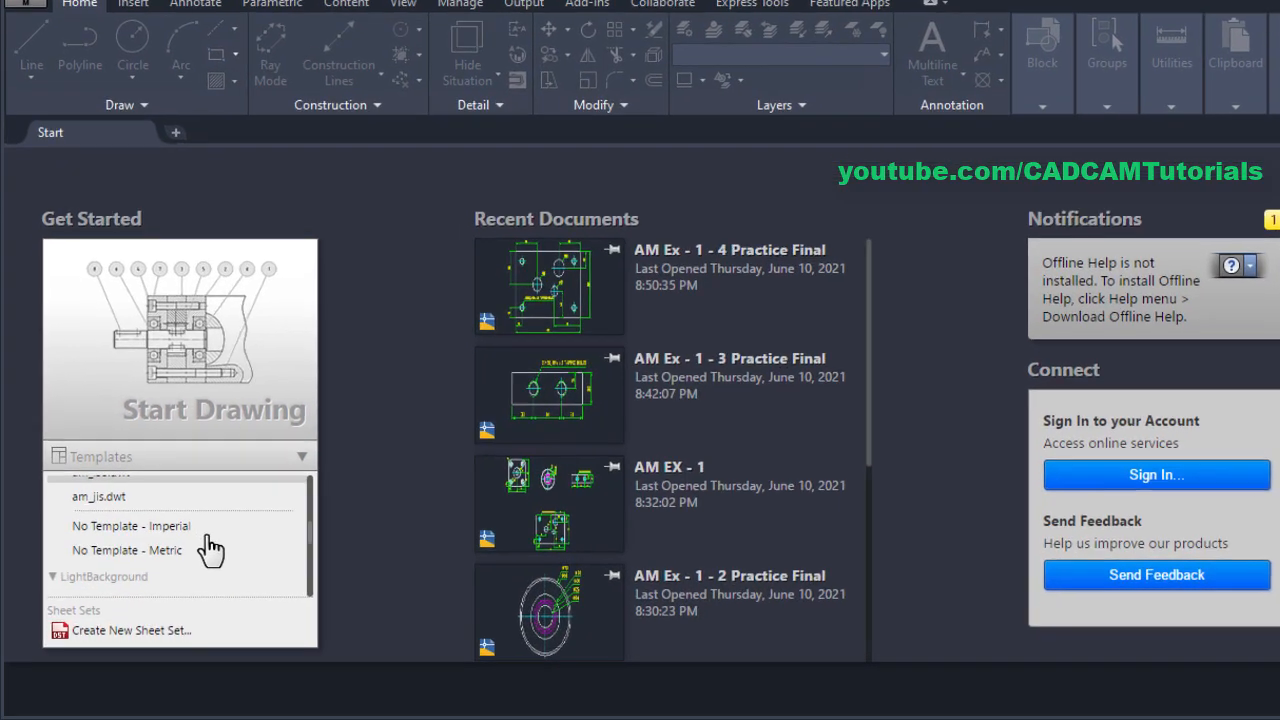
{"action": "scroll", "coordinate": [210, 548], "scroll_direction": "up", "scroll_amount": 3}
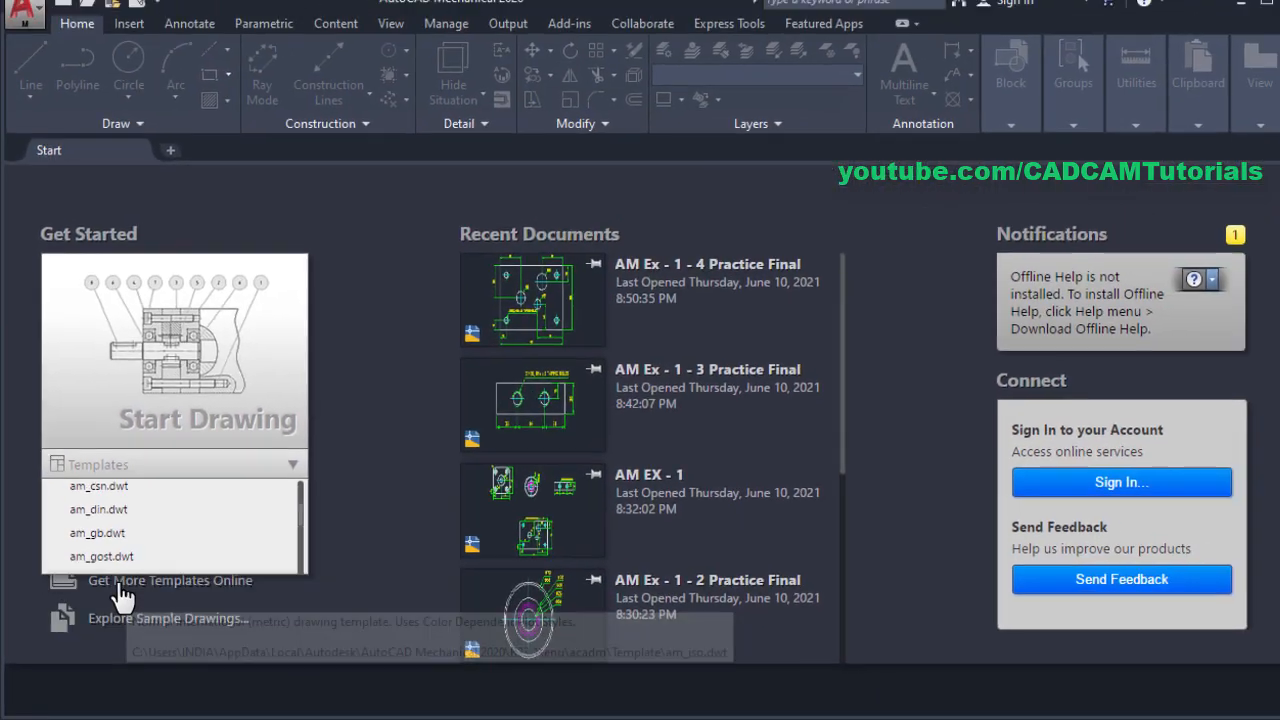
{"action": "left_click", "coordinate": [160, 545]}
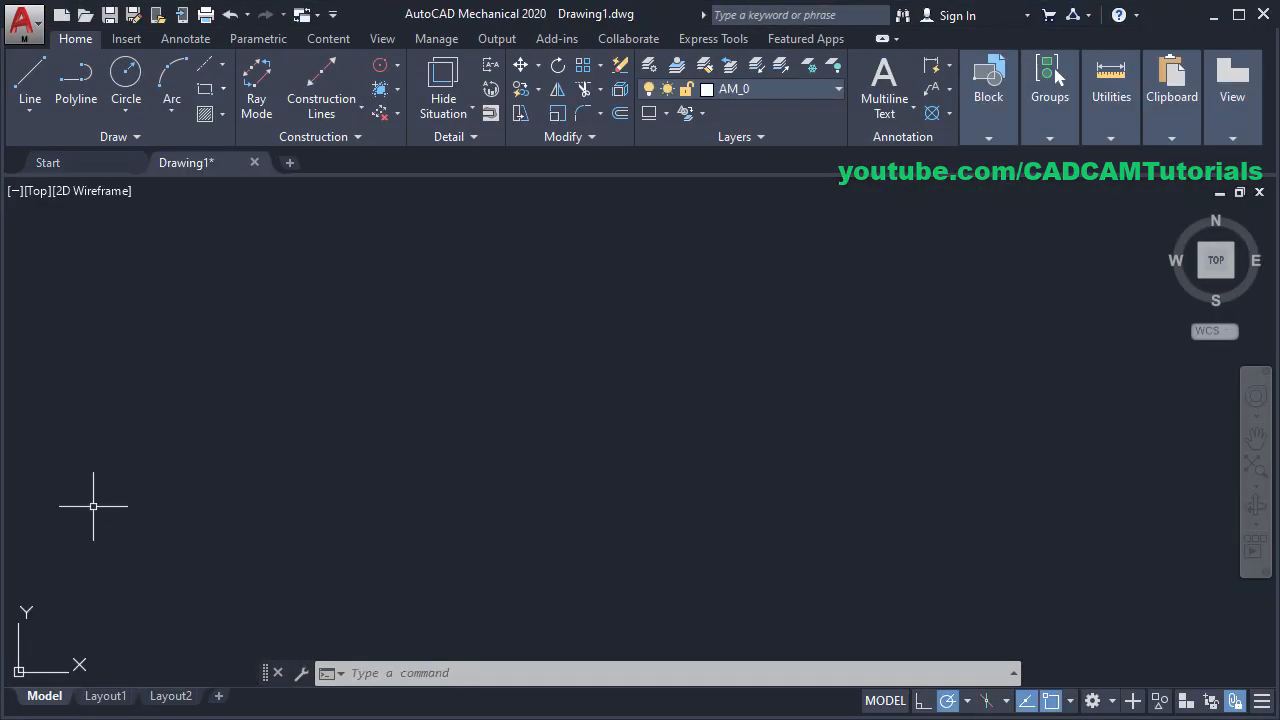
Step: Check the plate's reference PDF, start a rectangle in AutoCAD and set its corner fillet size to 14
{"action": "key", "text": "alt+Tab"}
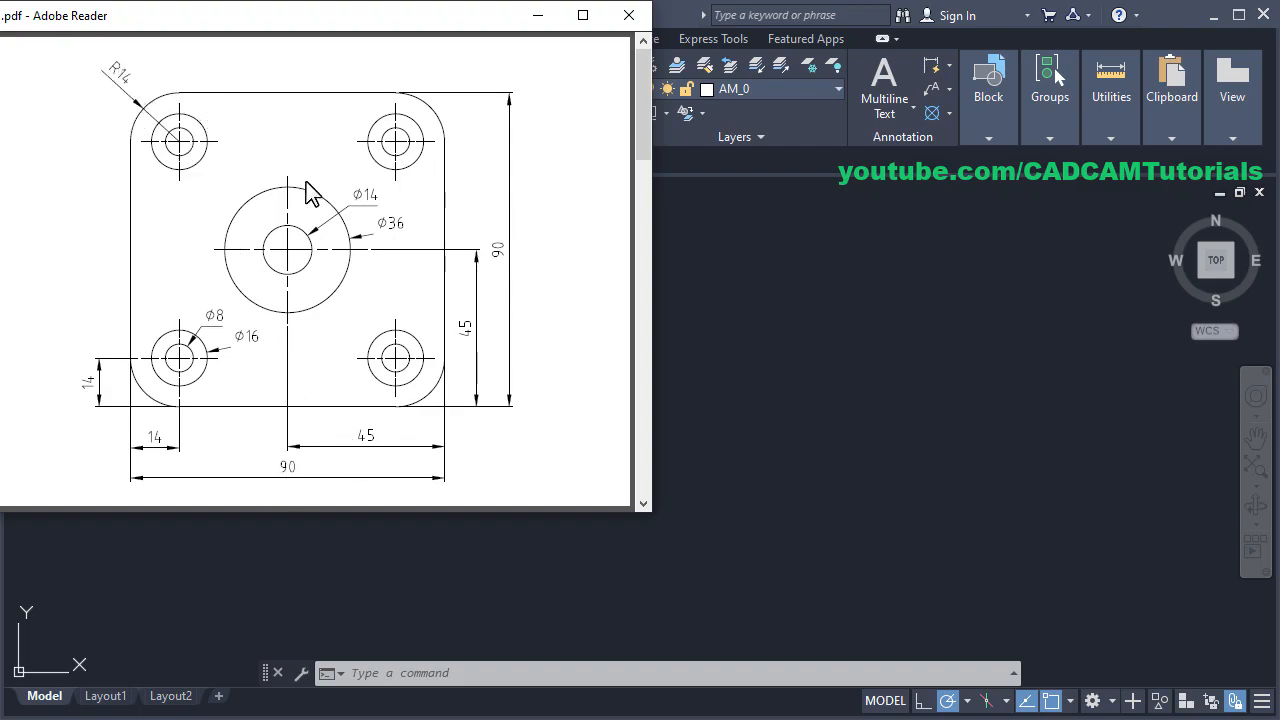
{"action": "left_click", "coordinate": [844, 418]}
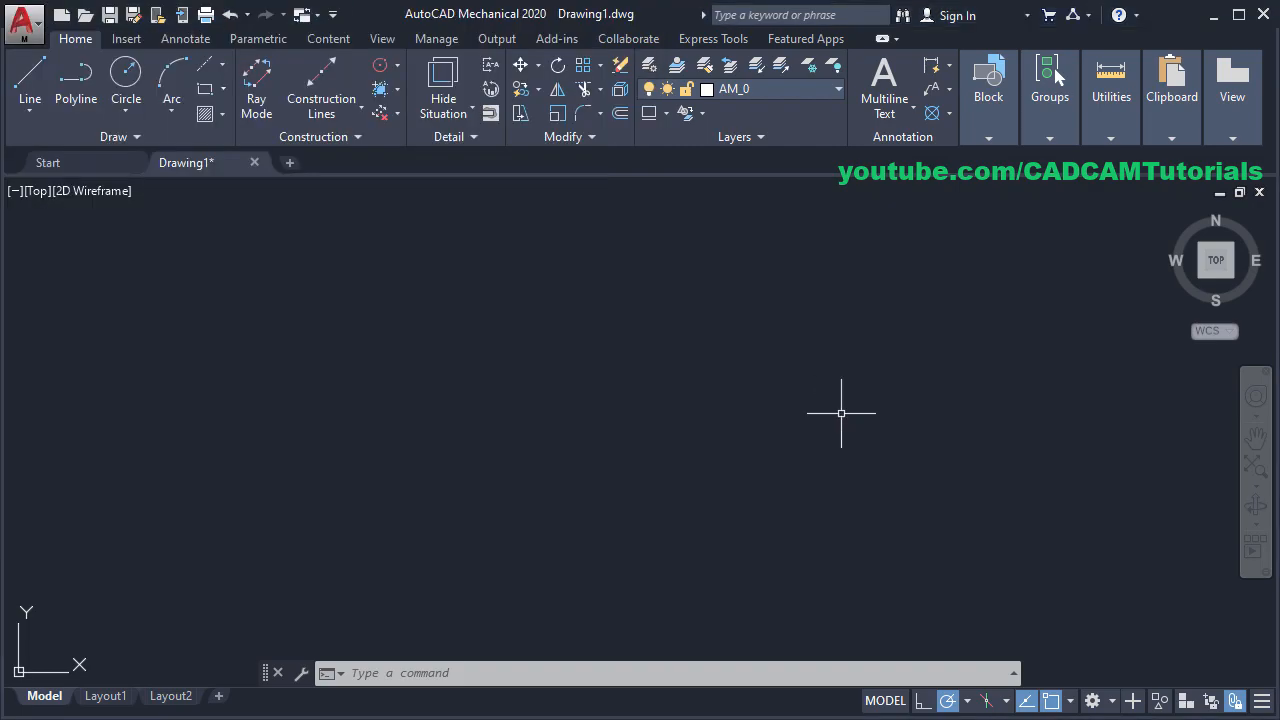
{"action": "left_click", "coordinate": [204, 94]}
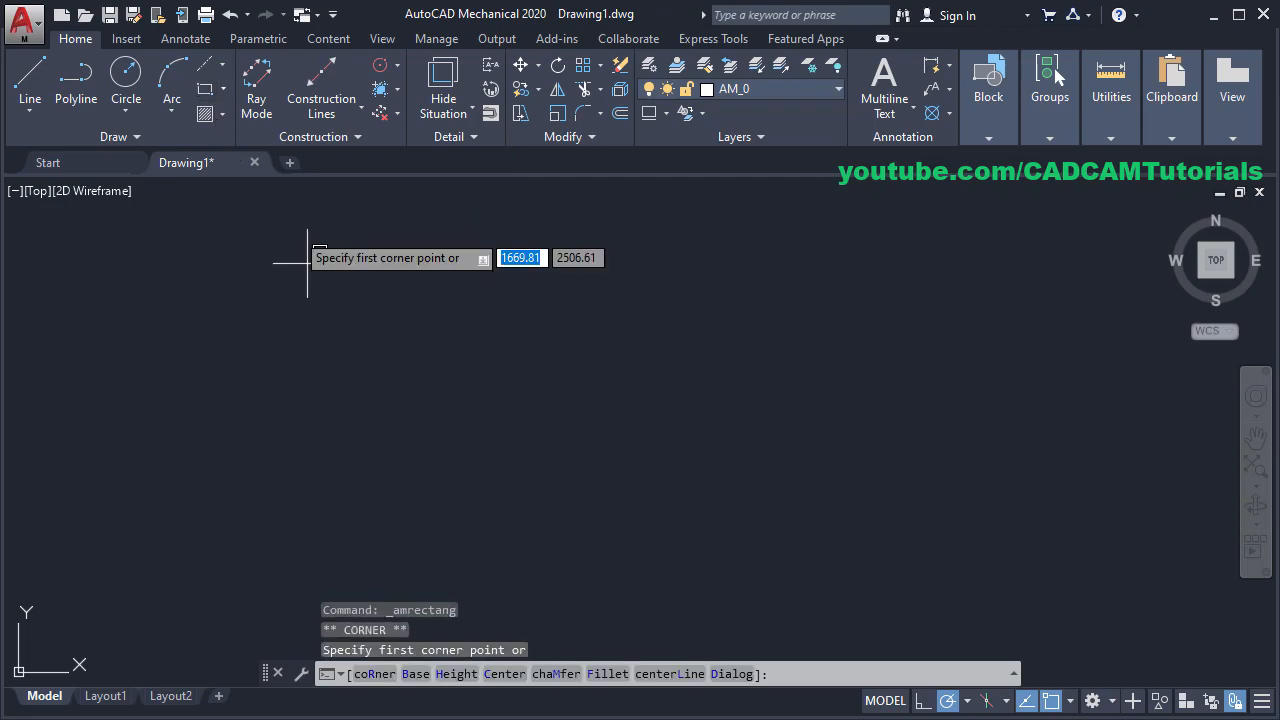
{"action": "left_click", "coordinate": [609, 675]}
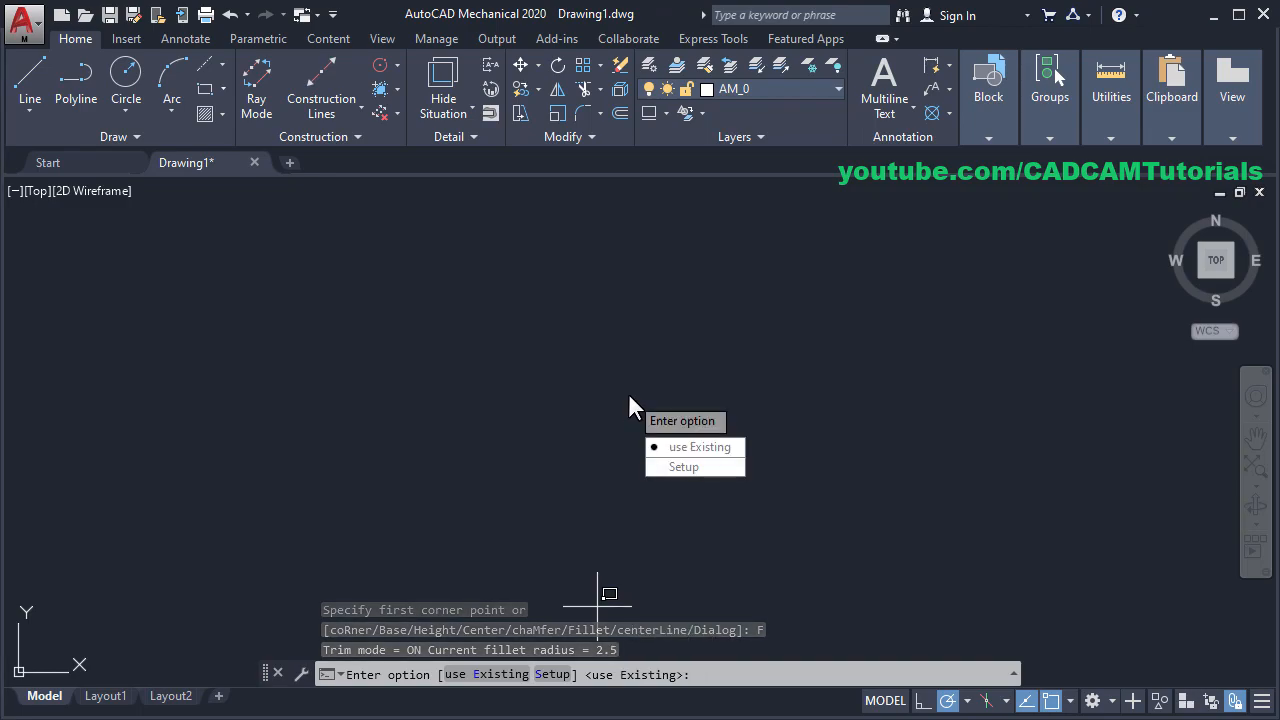
{"action": "left_click", "coordinate": [683, 467]}
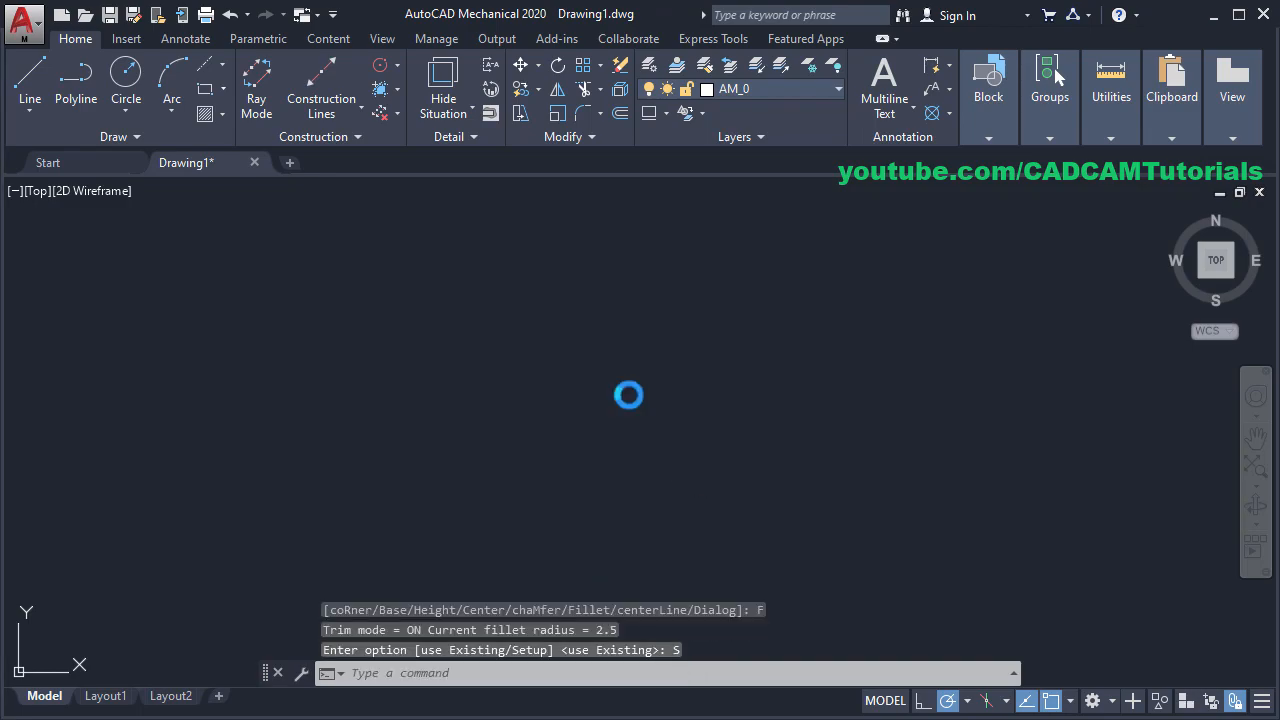
{"action": "double_click", "coordinate": [583, 310]}
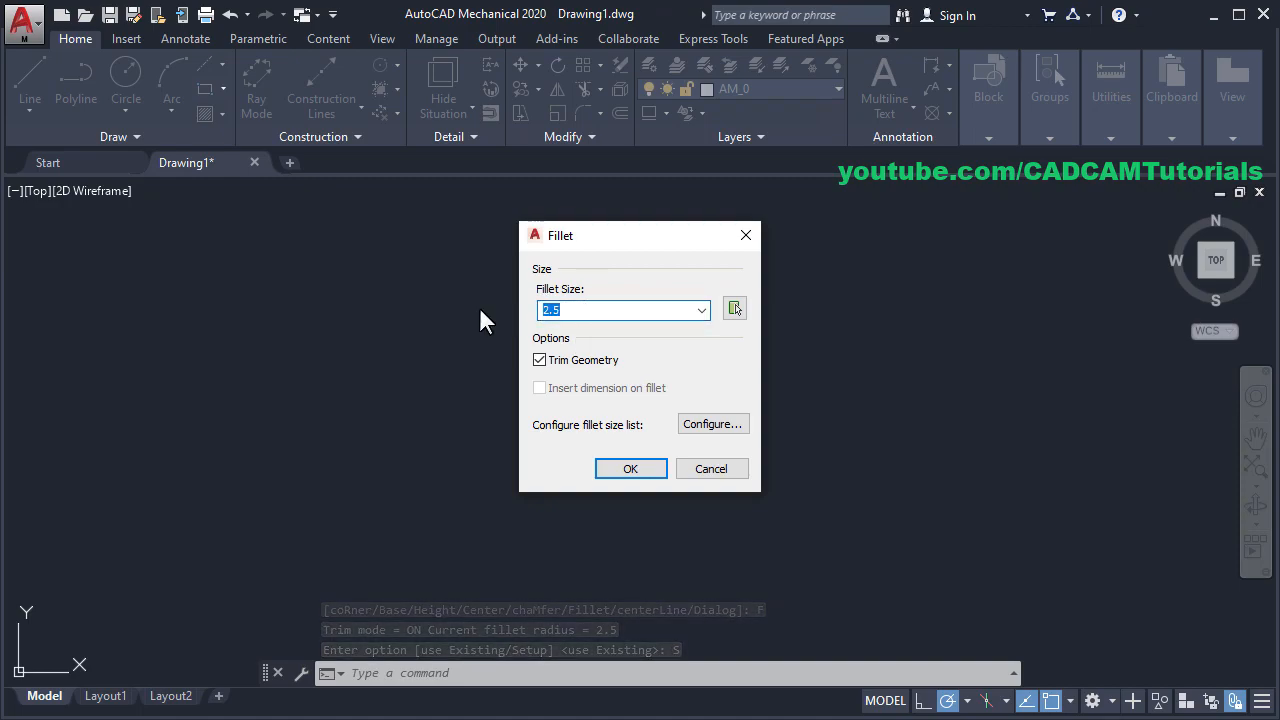
{"action": "type", "text": "14"}
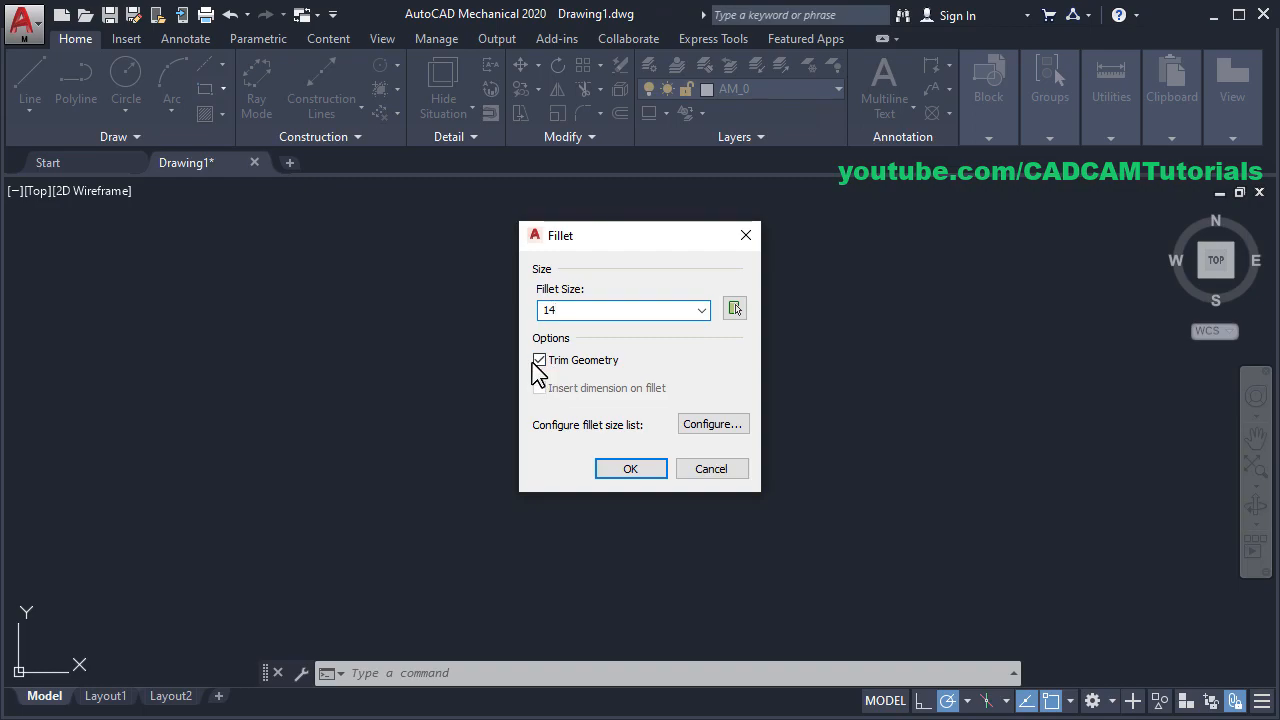
{"action": "left_click", "coordinate": [640, 469]}
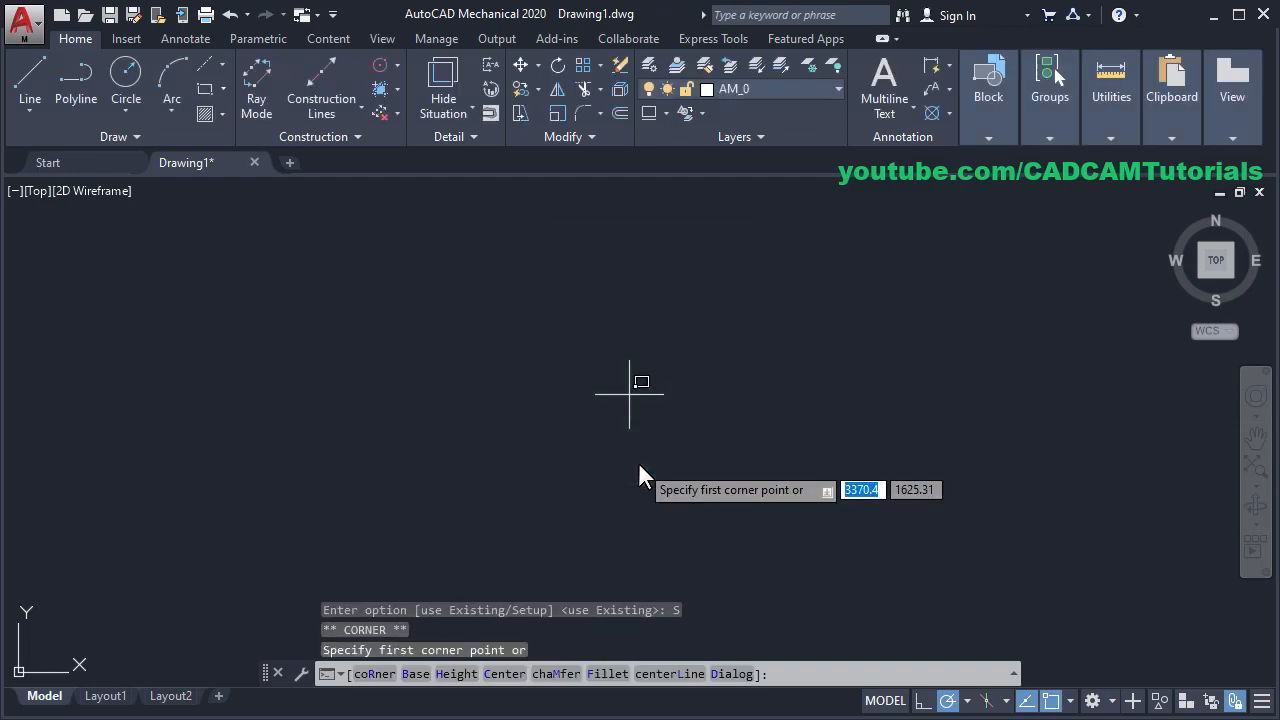
Step: Draw the filleted rectangle 90 wide and 90 high from its lower-left corner as the plate outline
{"action": "left_click", "coordinate": [444, 532]}
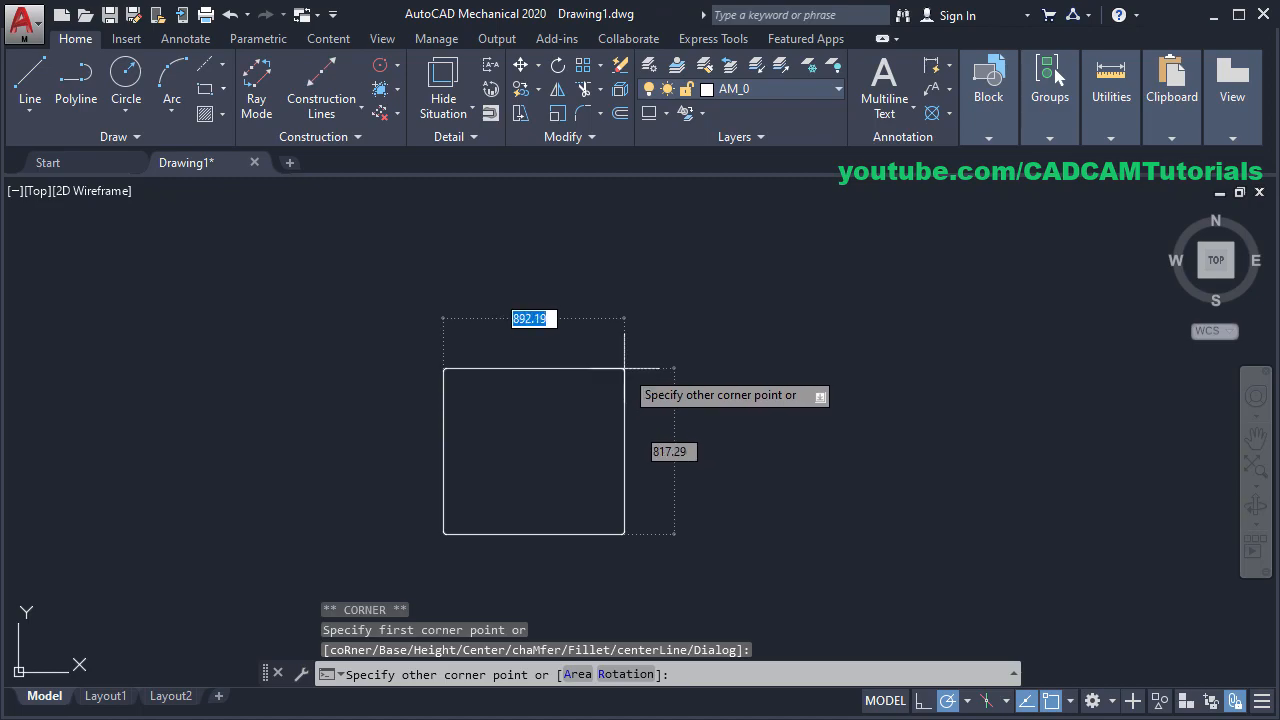
{"action": "type", "text": "90"}
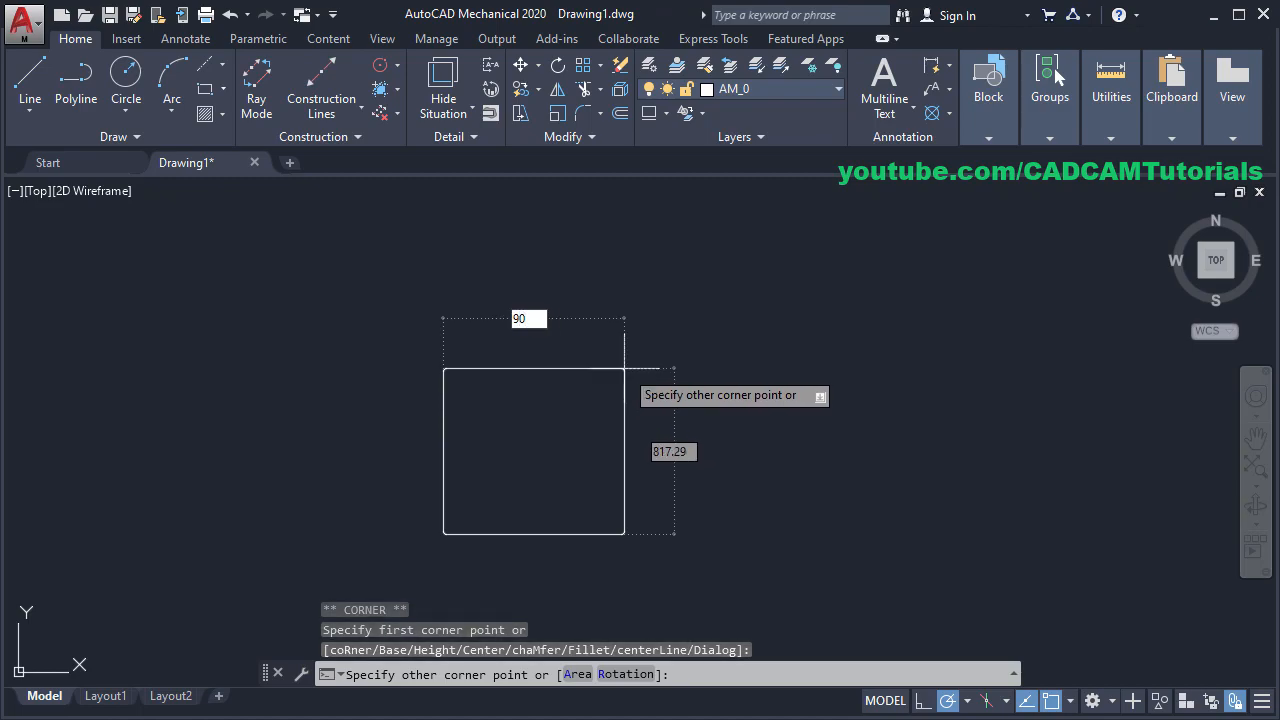
{"action": "key", "text": "Tab"}
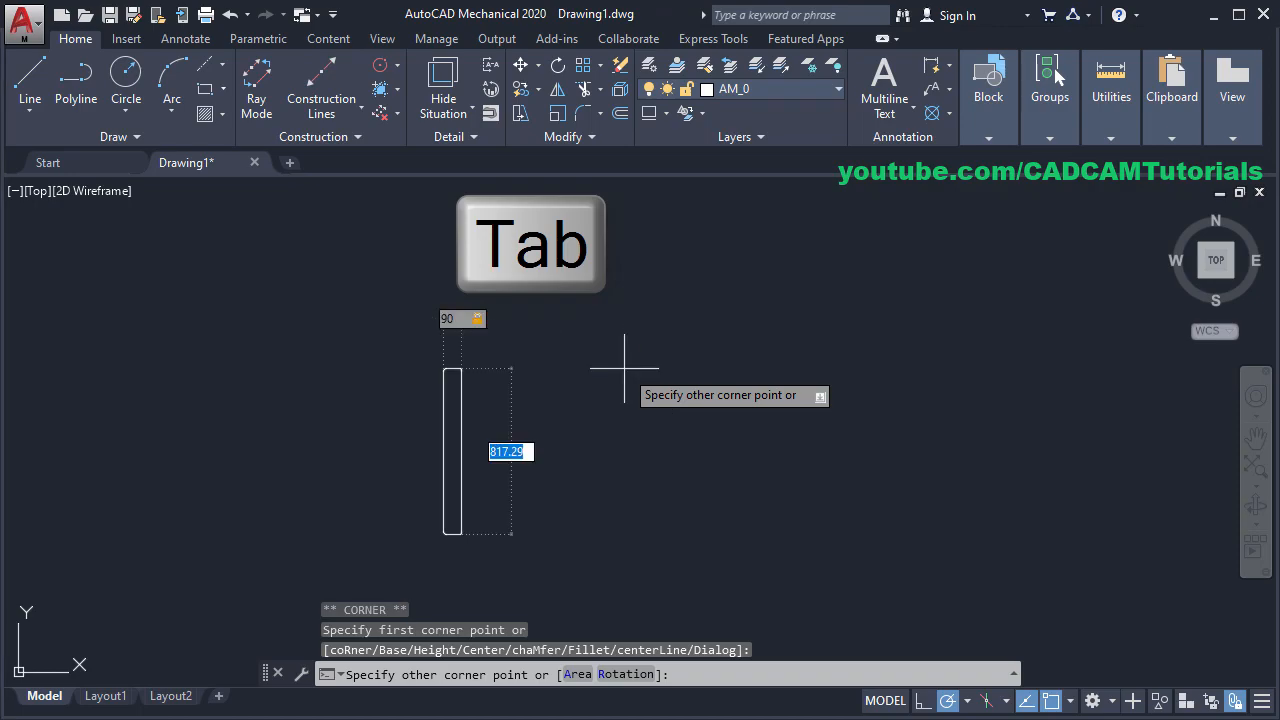
{"action": "type", "text": "9"}
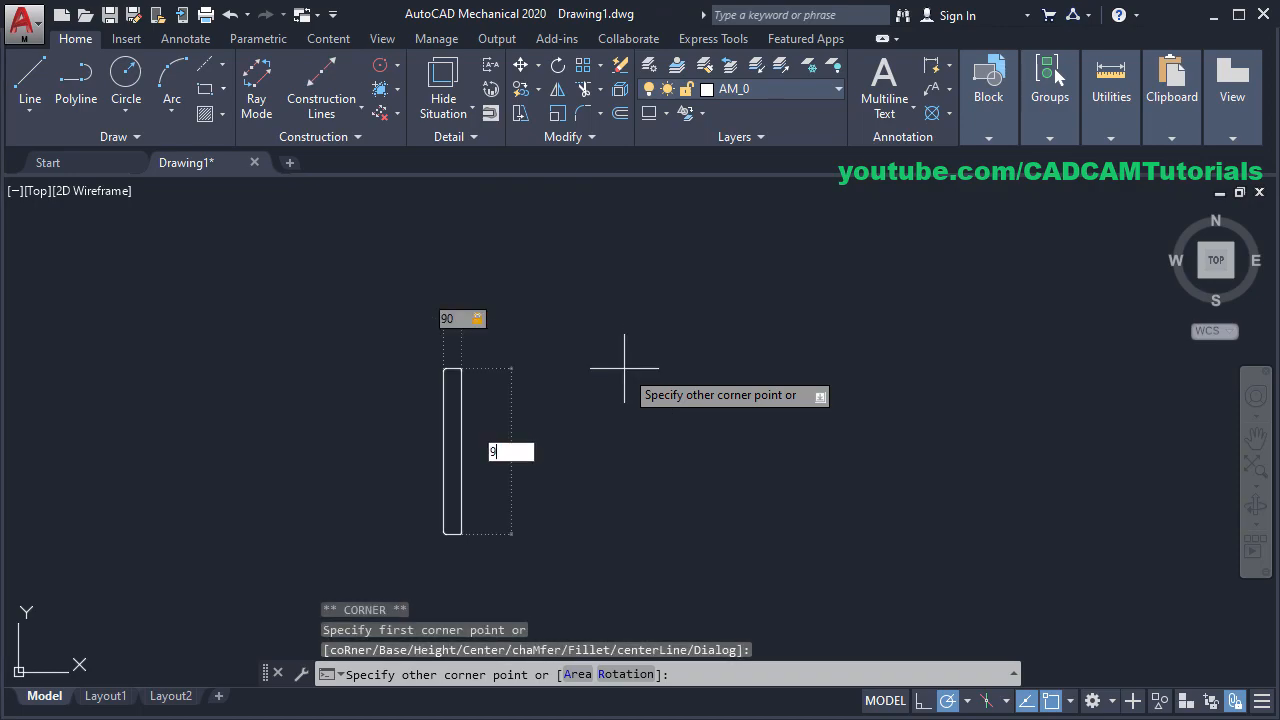
{"action": "key", "text": "Return"}
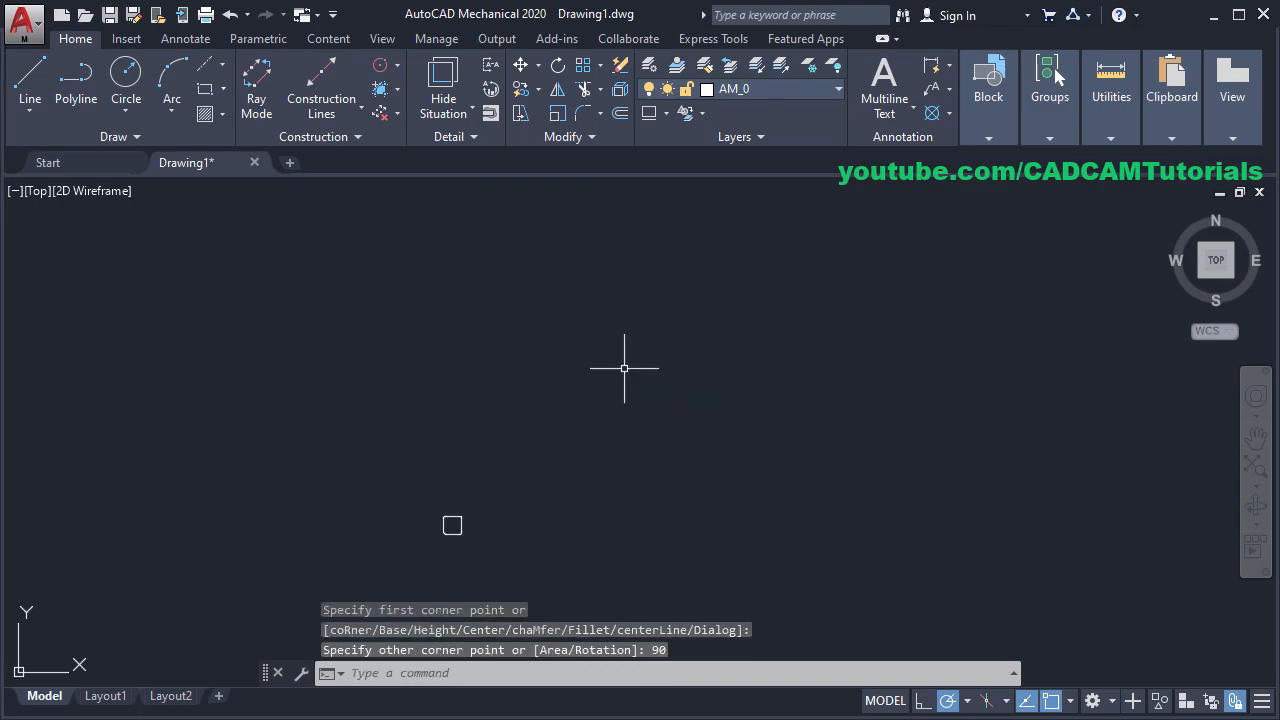
{"action": "middle_click", "coordinate": [478, 533]}
{"action": "middle_click", "coordinate": [478, 533]}
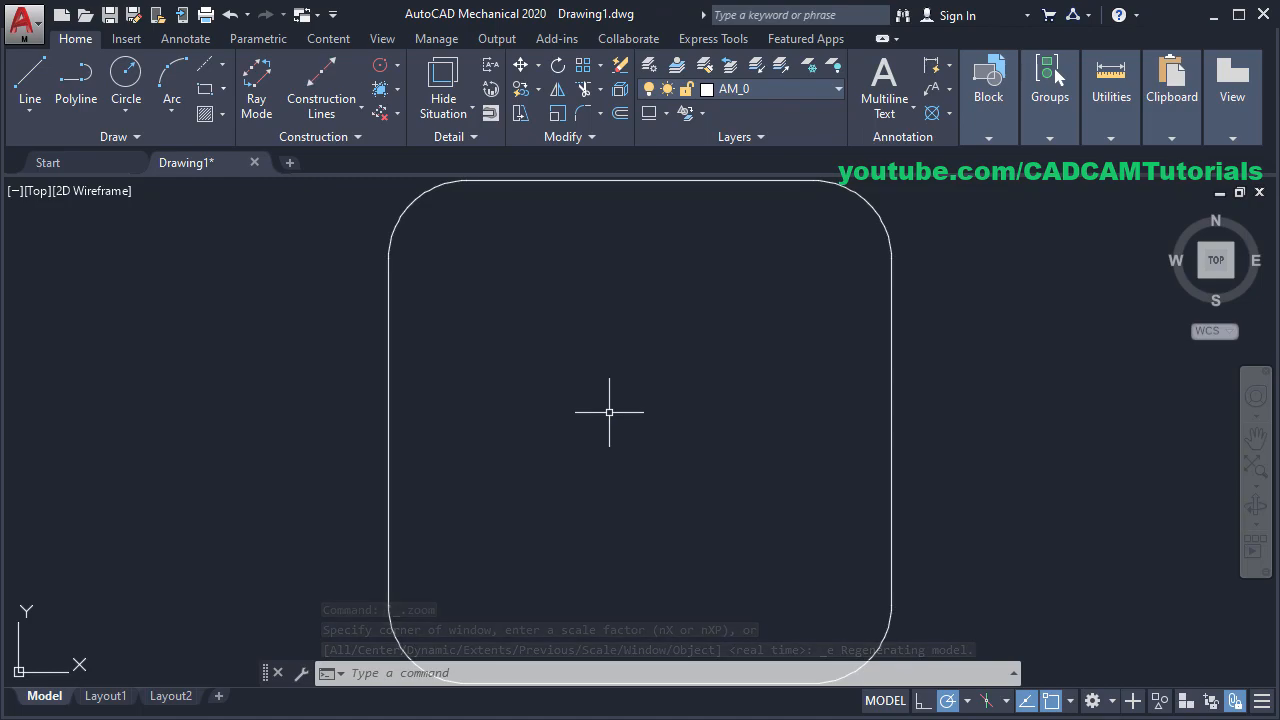
{"action": "scroll", "coordinate": [609, 411], "scroll_direction": "down", "scroll_amount": 2}
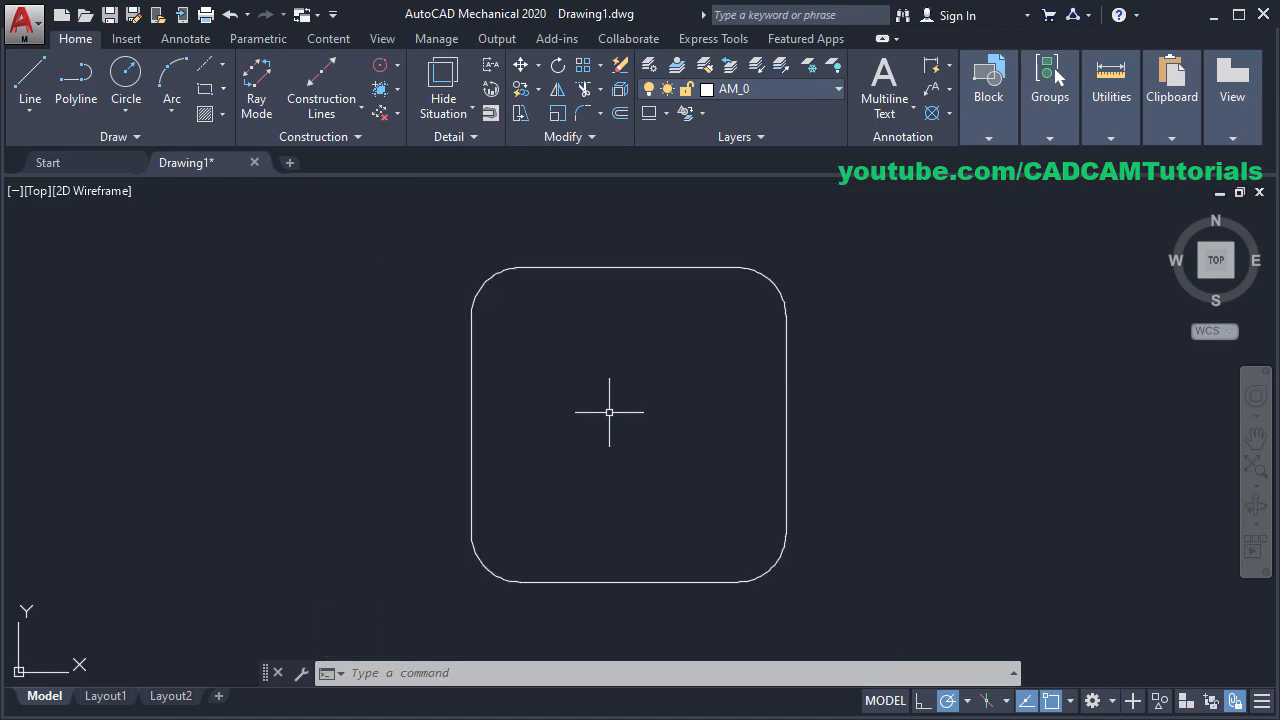
Step: Start Centerline Cross on Plate with offset 14, using the rounded rectangle as border and a point inside it for the offset side
{"action": "key", "text": "alt+Tab"}
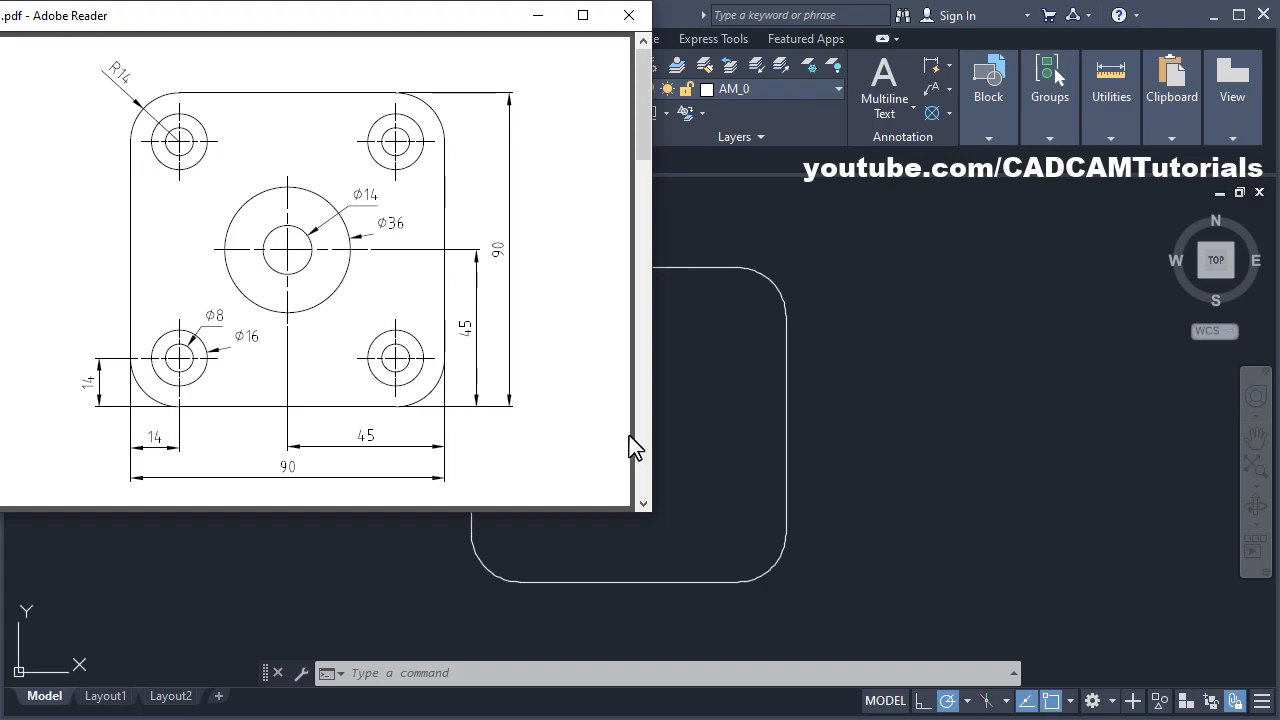
{"action": "left_click", "coordinate": [705, 430]}
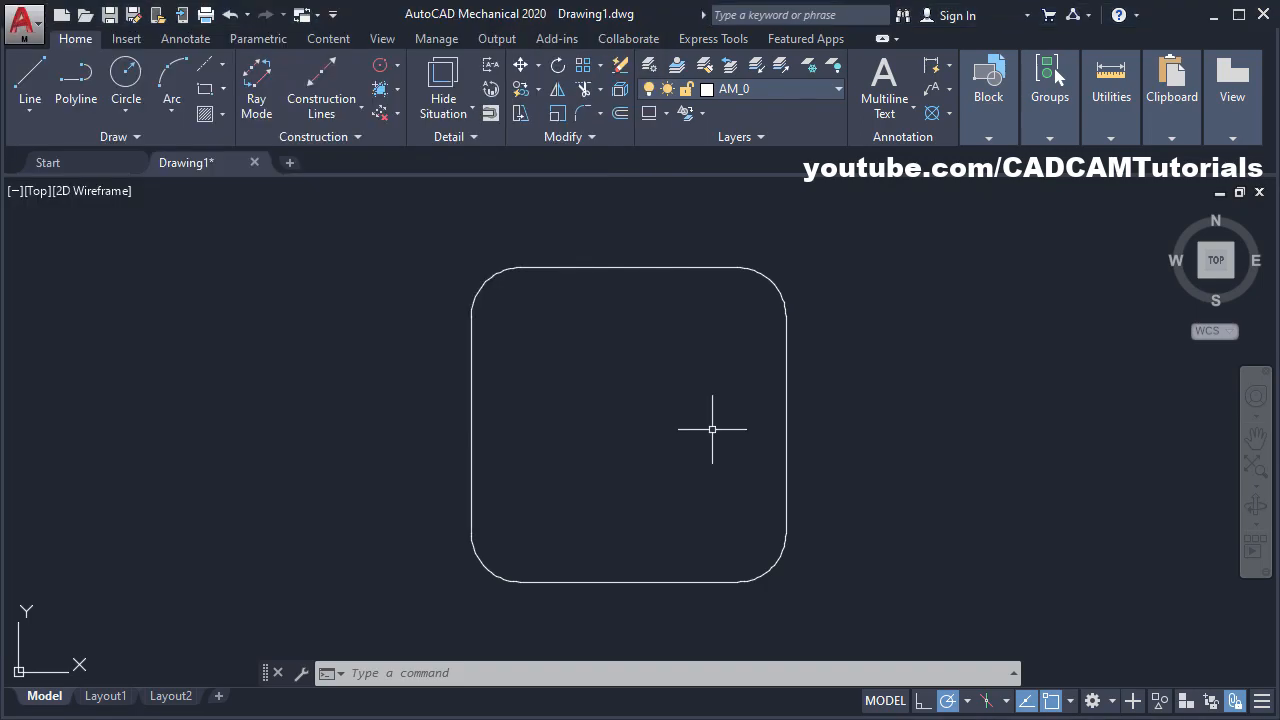
{"action": "left_click", "coordinate": [223, 62]}
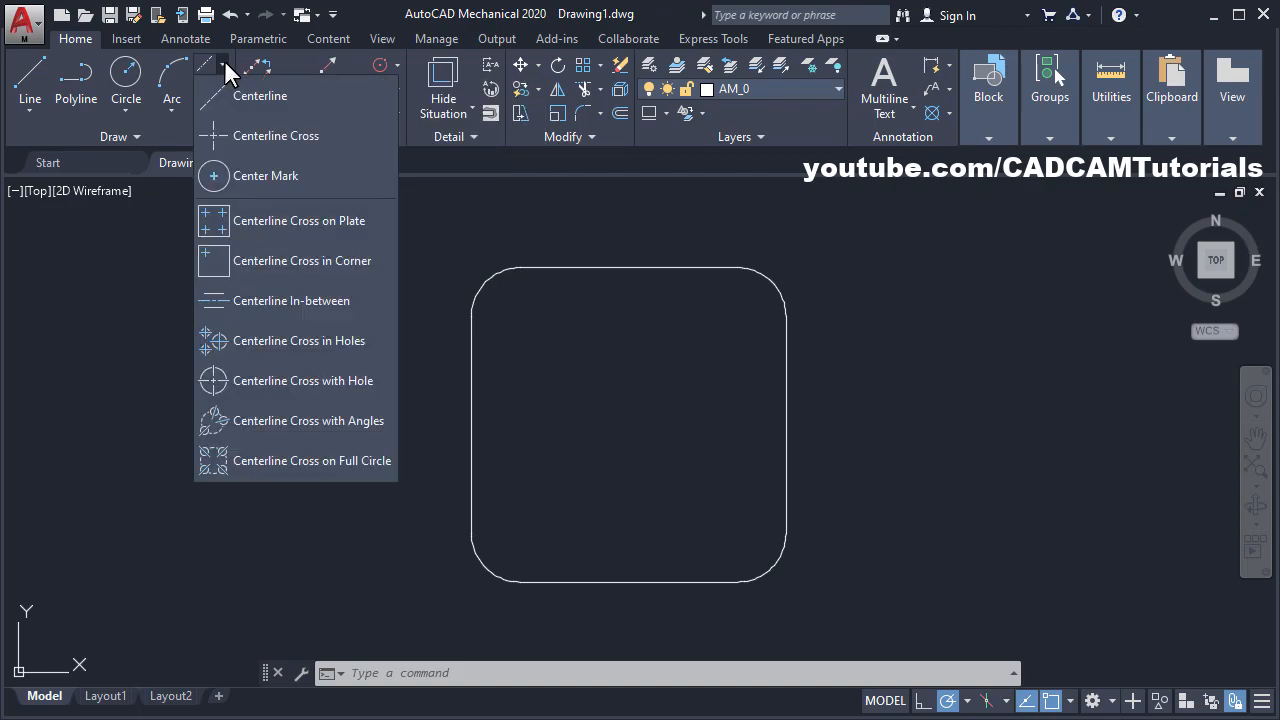
{"action": "left_click", "coordinate": [264, 236]}
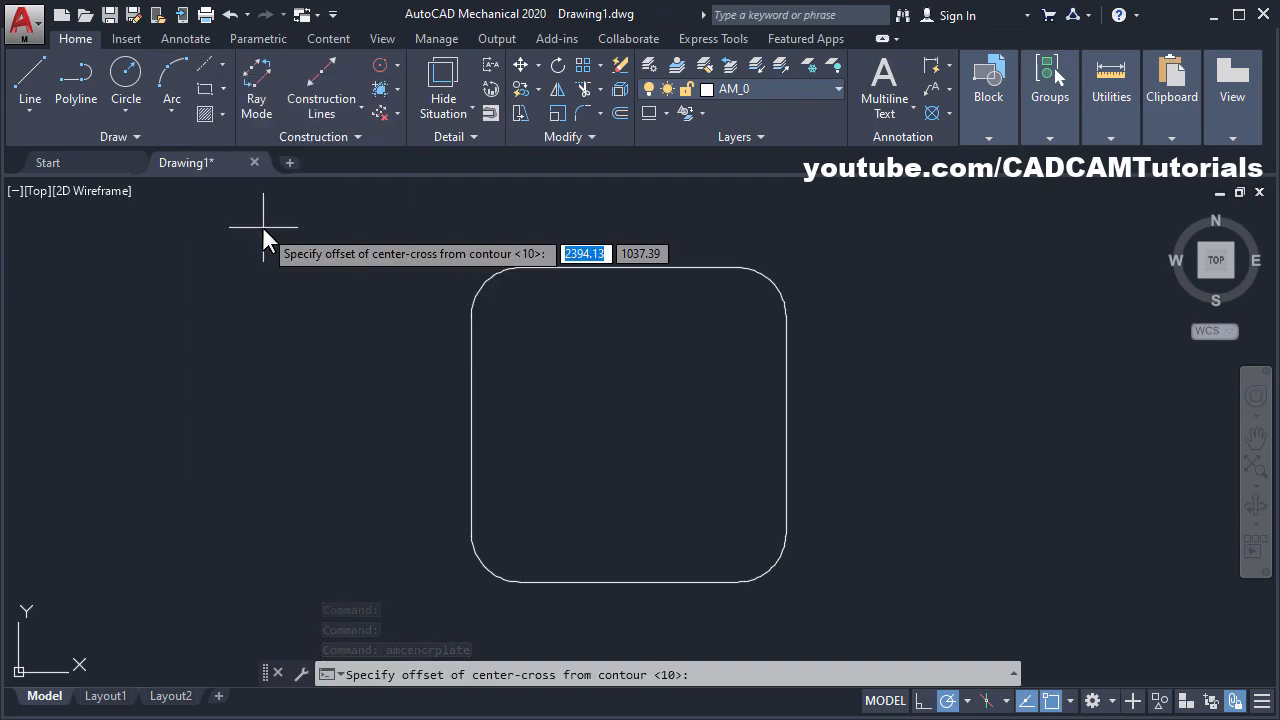
{"action": "type", "text": "14"}
{"action": "key", "text": "Return"}
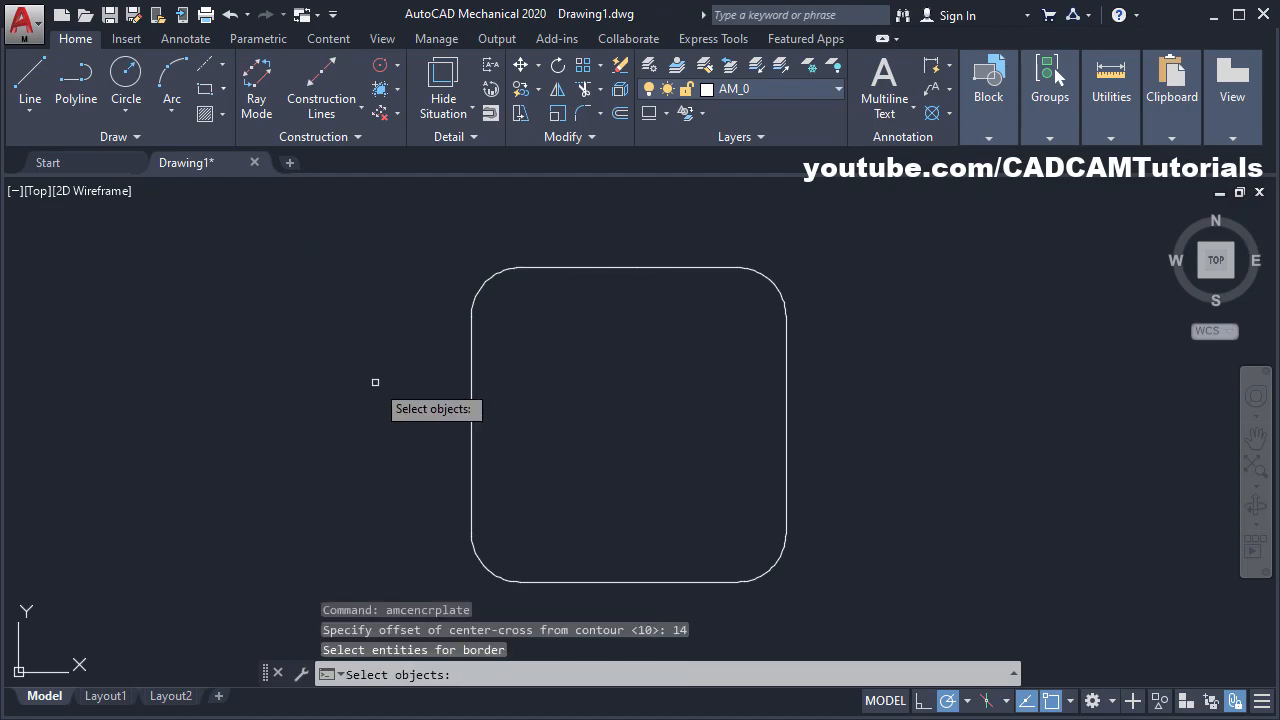
{"action": "left_click", "coordinate": [472, 409]}
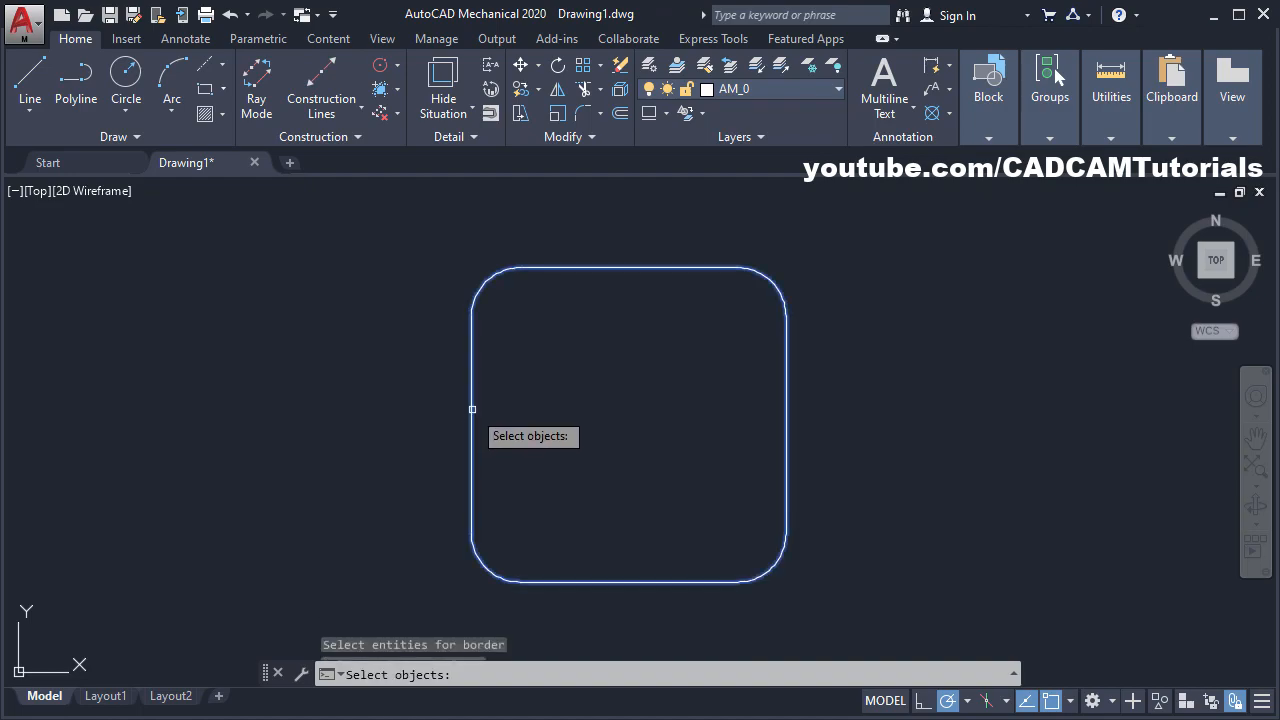
{"action": "key", "text": "Return"}
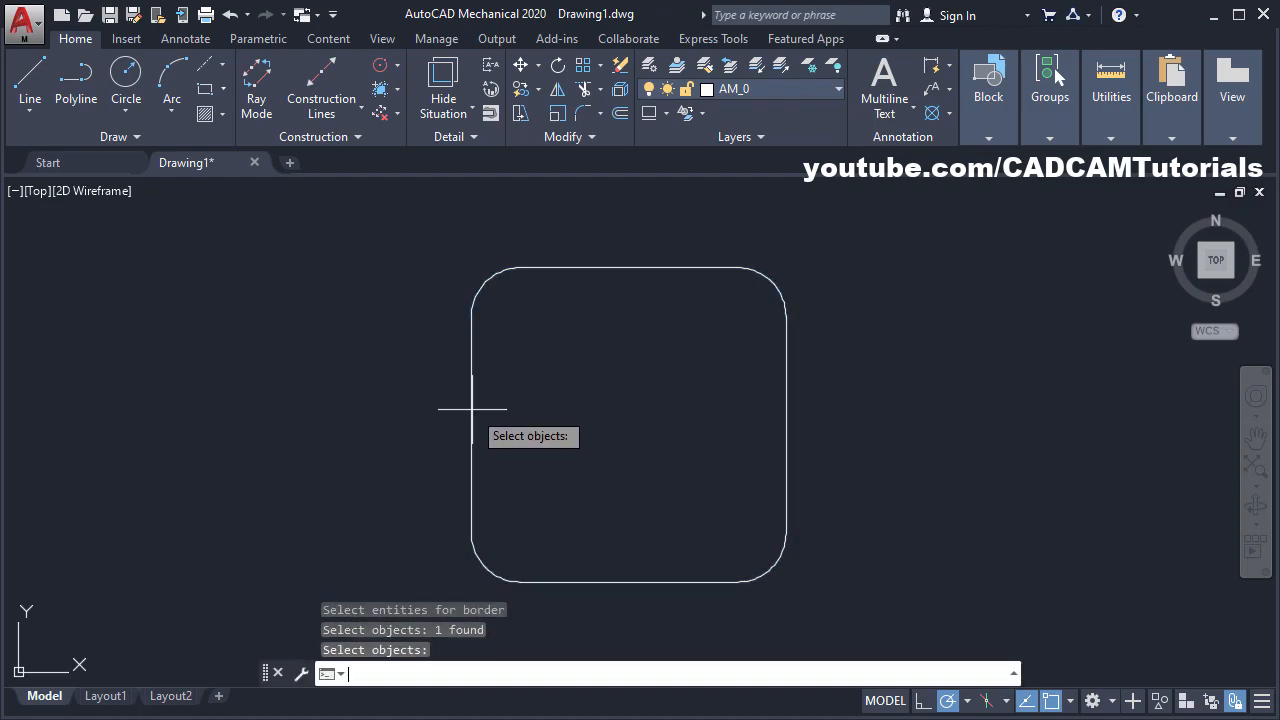
{"action": "left_click", "coordinate": [608, 437]}
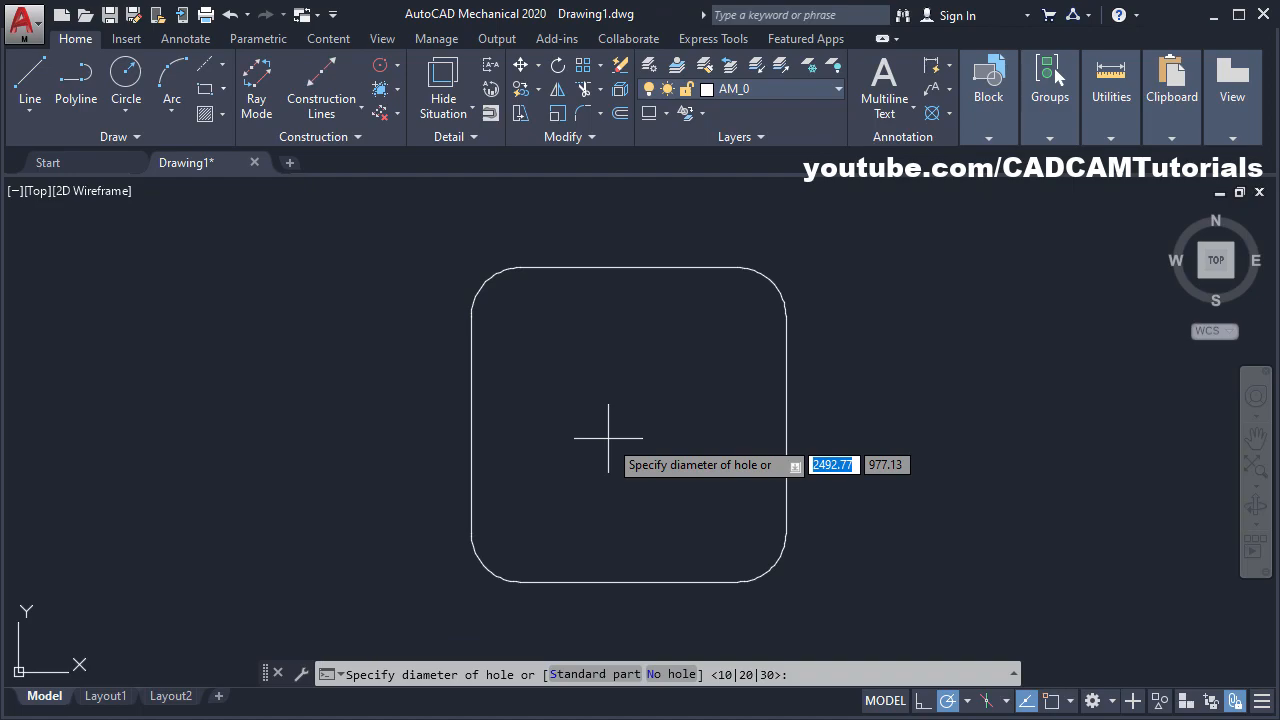
Step: Specify hole diameters 8|16 to place concentric 8 and 16 diameter circles at the plate's four corner centerline crosses
{"action": "type", "text": "8"}
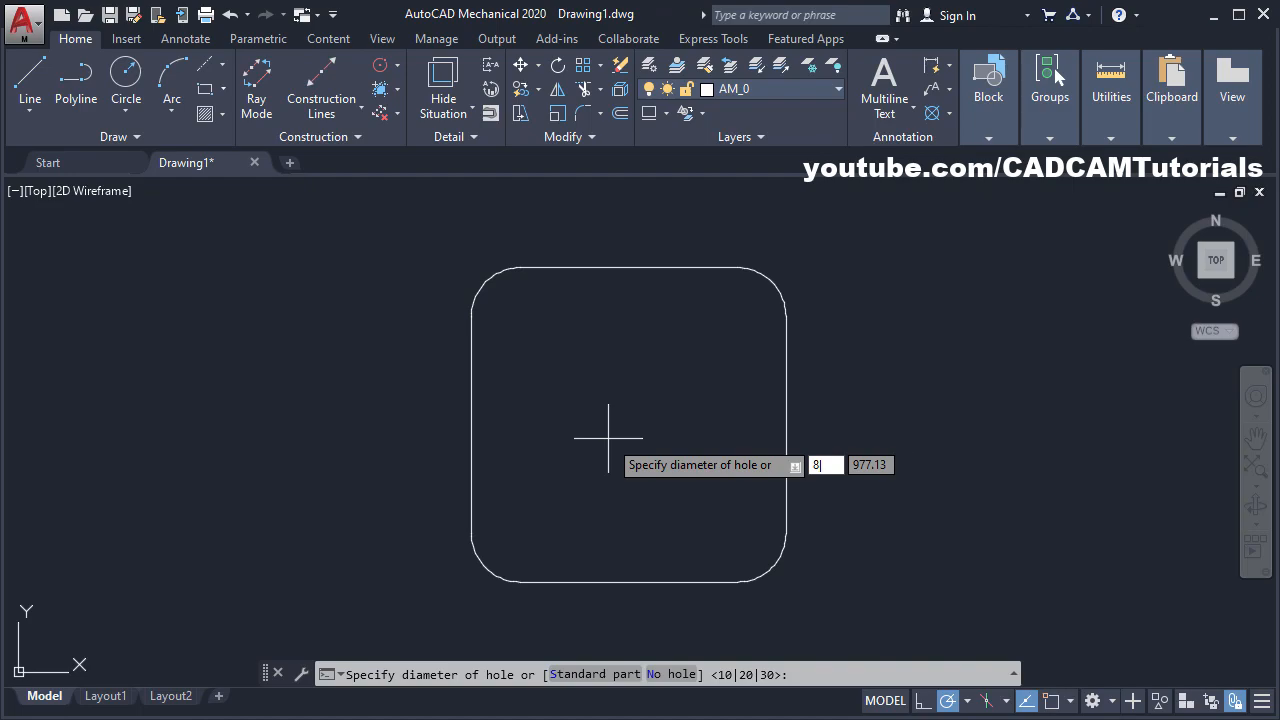
{"action": "key", "text": "ctrl+super+o"}
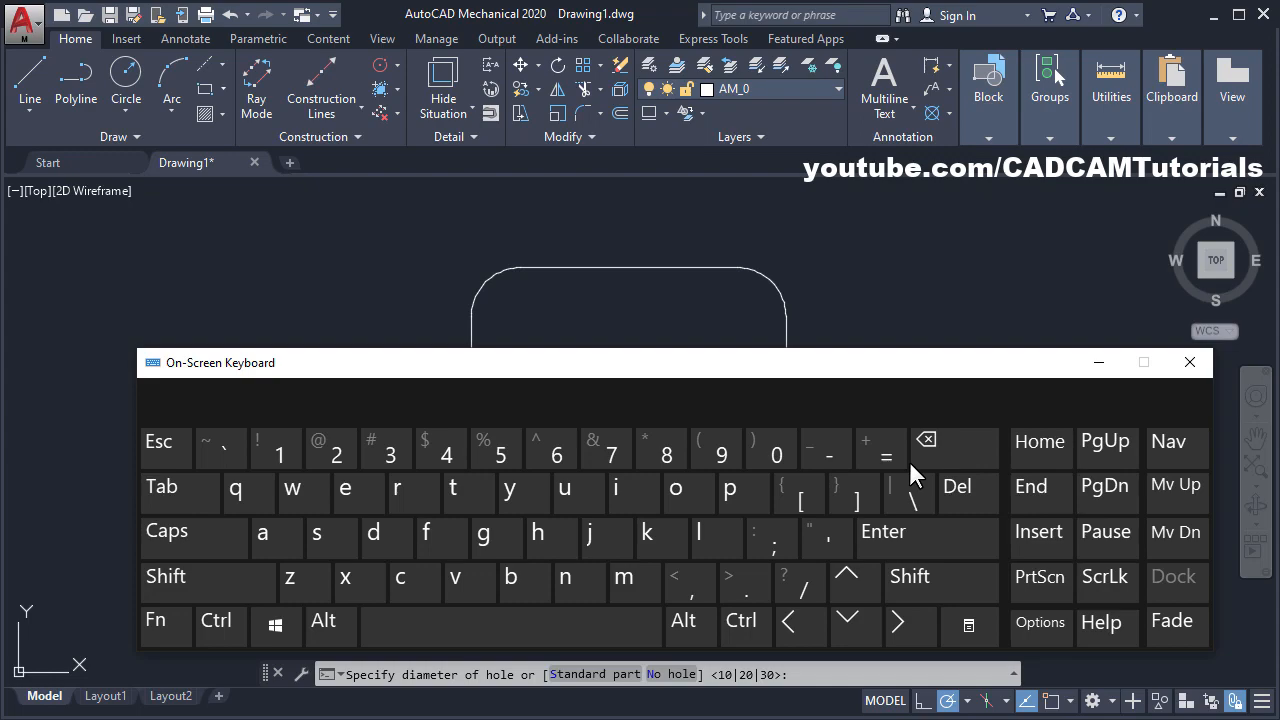
{"action": "left_click", "coordinate": [1099, 362]}
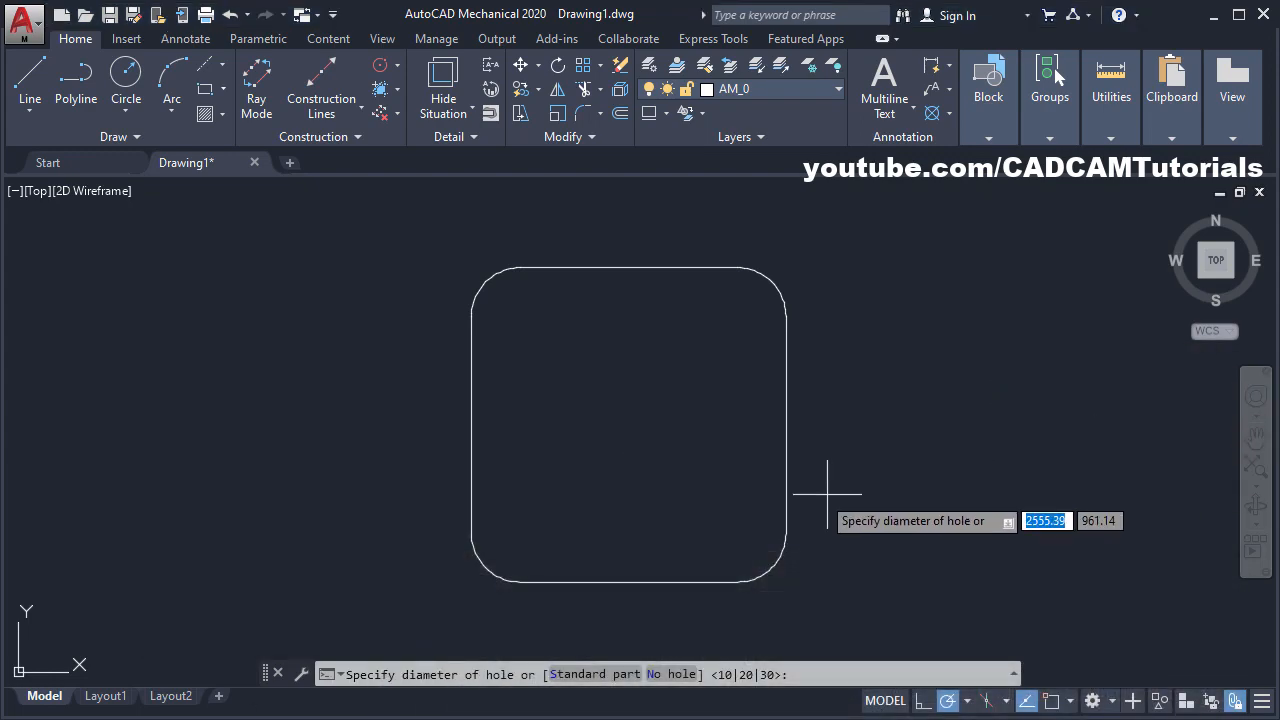
{"action": "type", "text": "8|16"}
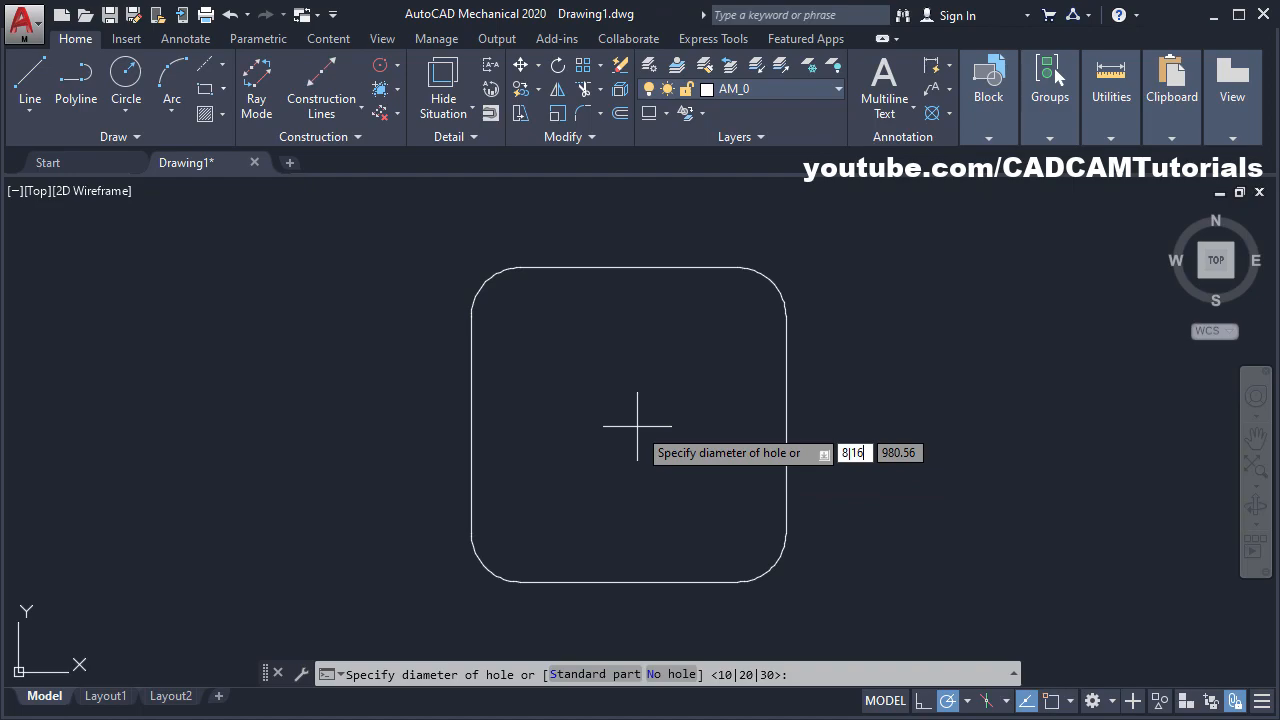
{"action": "key", "text": "Return"}
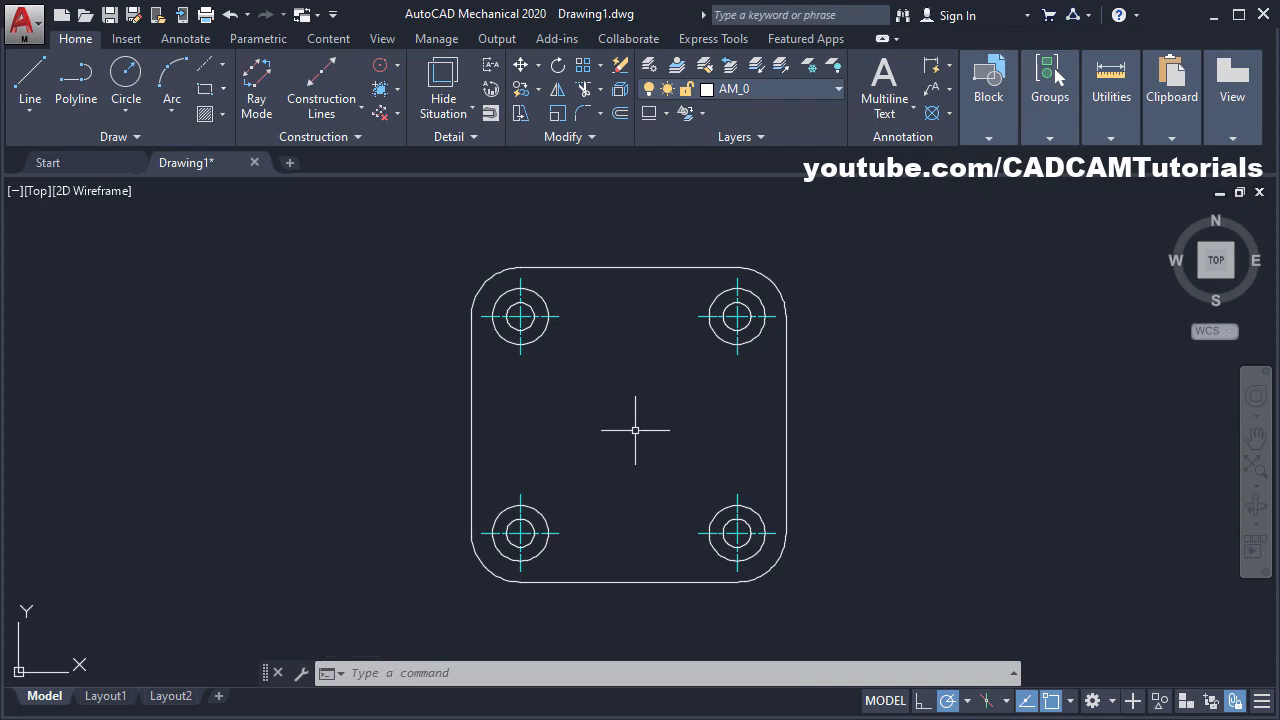
Step: Check the central hole in the reference PDF, start Centerline Cross with Hole and enable the Geometric Center object snap
{"action": "left_click", "coordinate": [0, 357]}
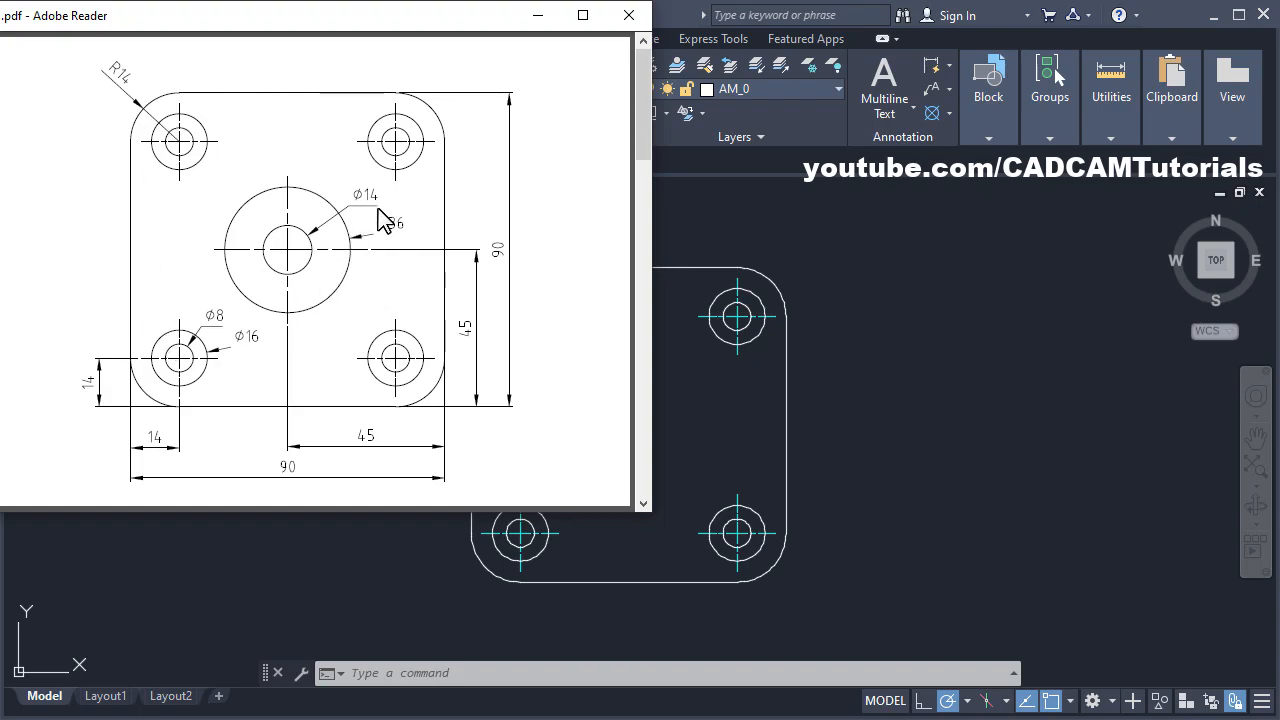
{"action": "left_click", "coordinate": [700, 430]}
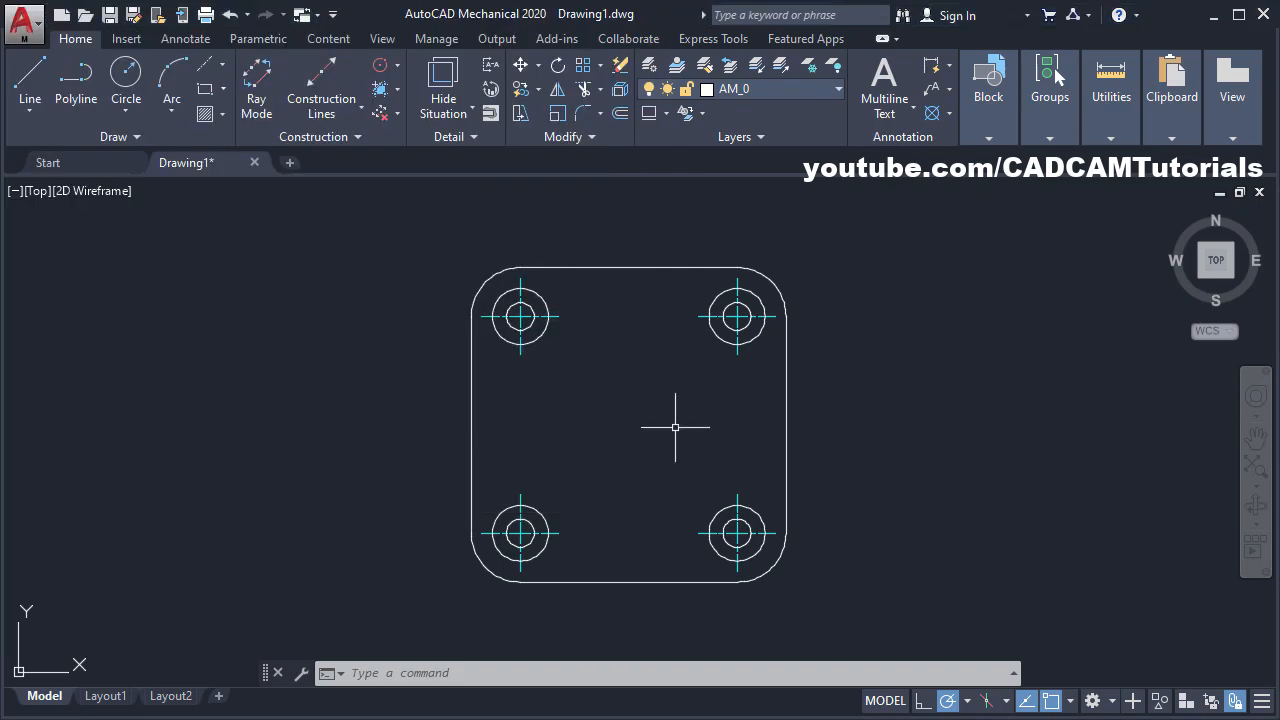
{"action": "left_click", "coordinate": [223, 65]}
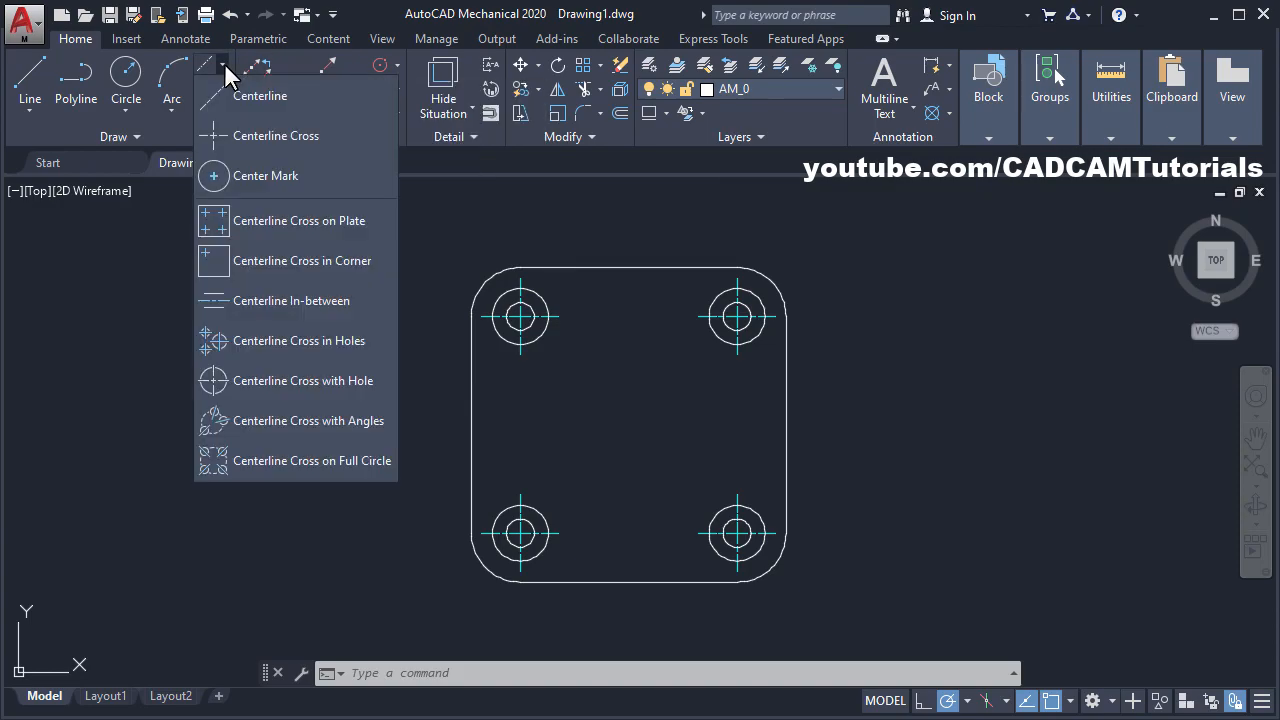
{"action": "left_click", "coordinate": [250, 381]}
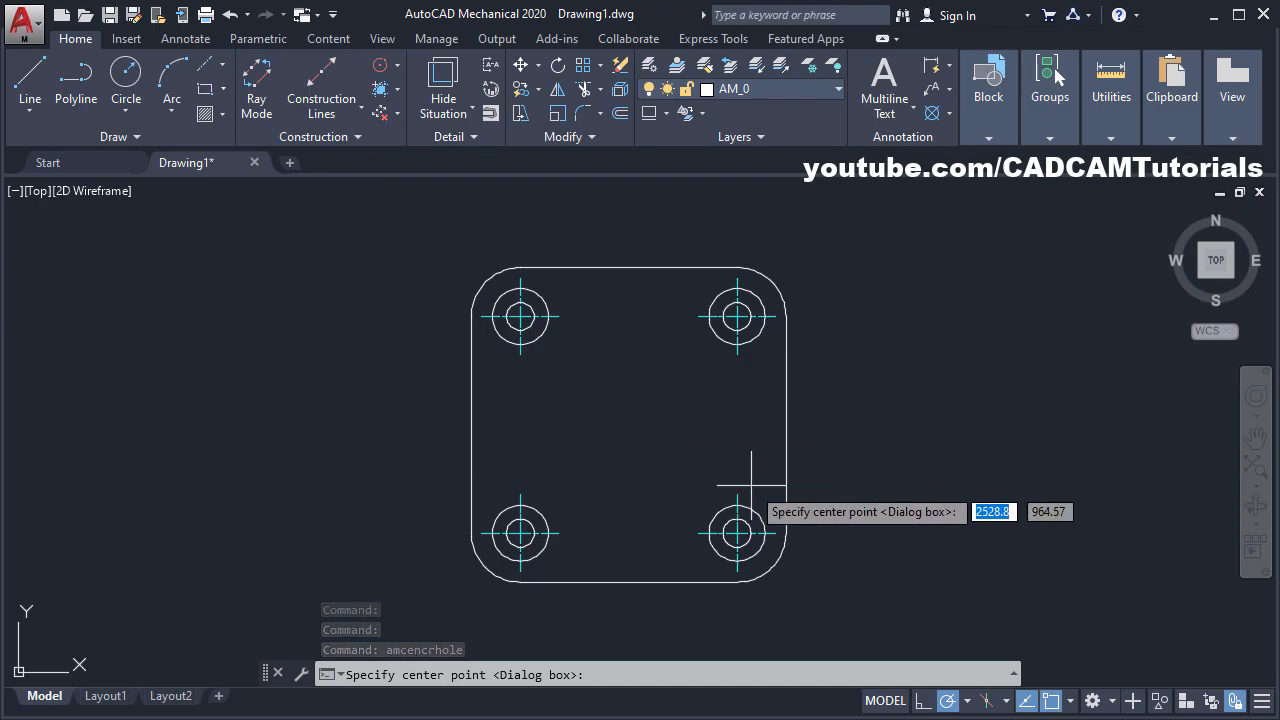
{"action": "left_click", "coordinate": [1071, 701]}
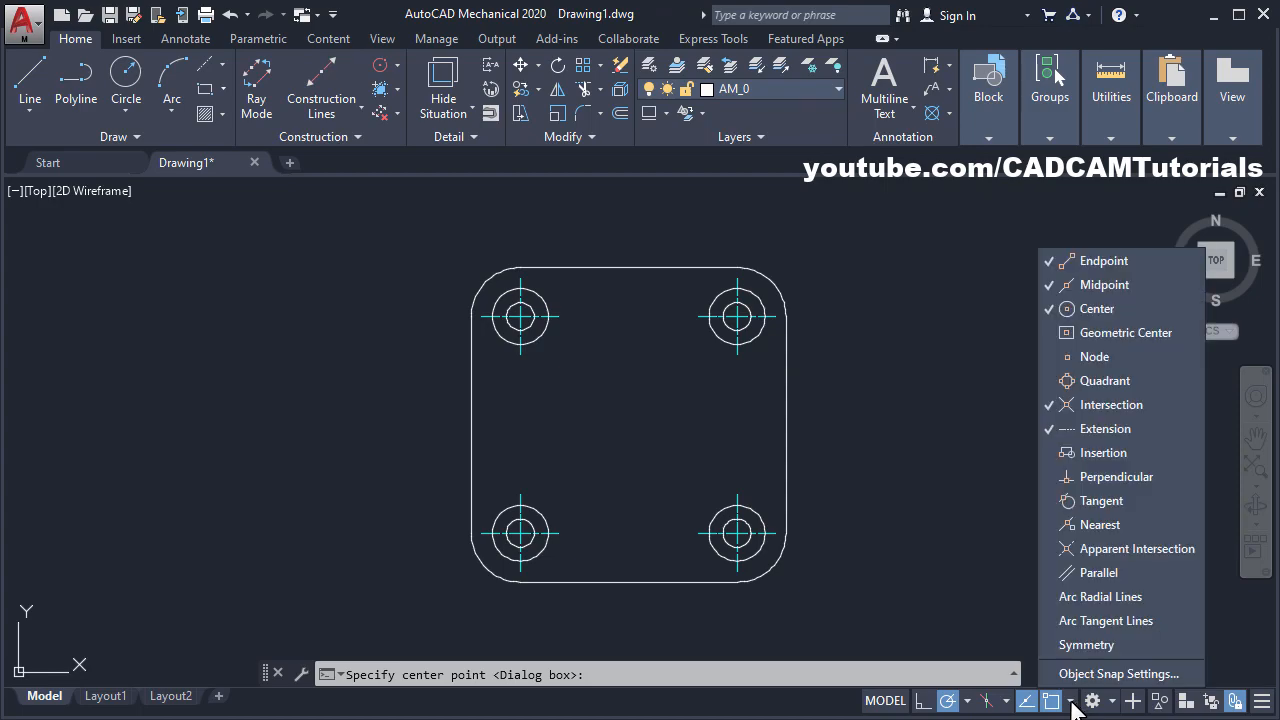
{"action": "left_click", "coordinate": [1114, 337]}
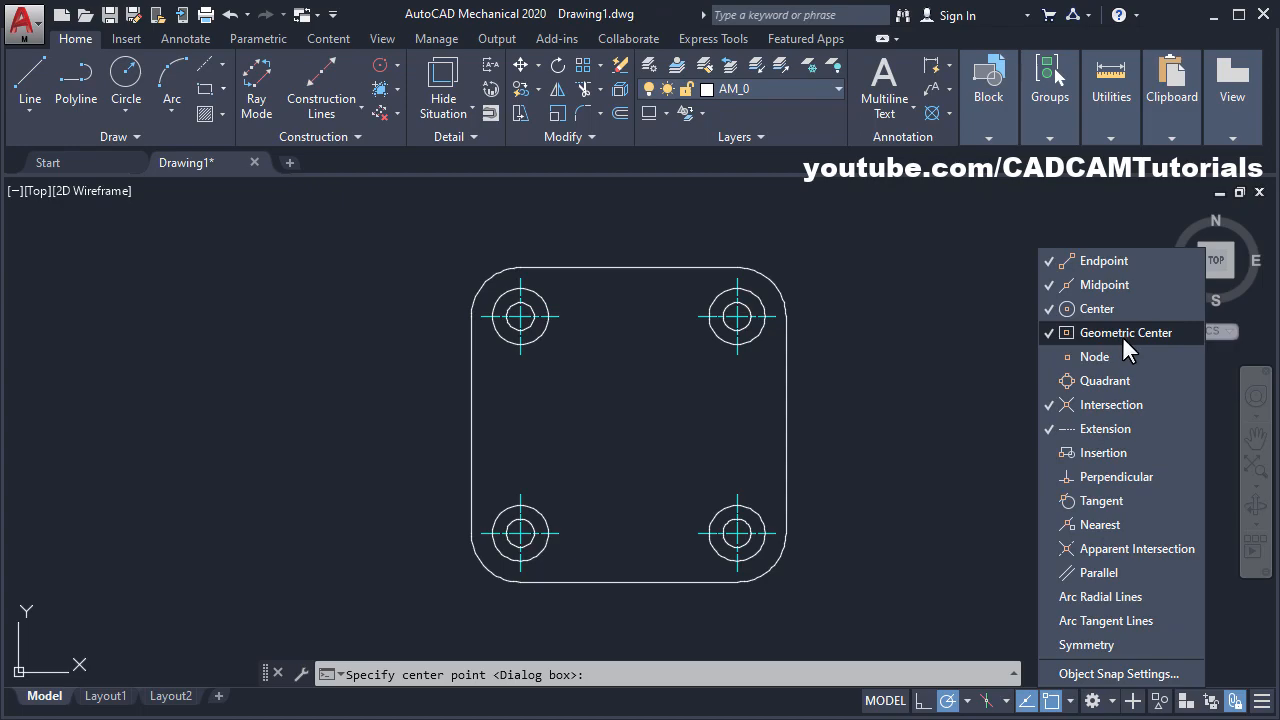
{"action": "left_click", "coordinate": [911, 415]}
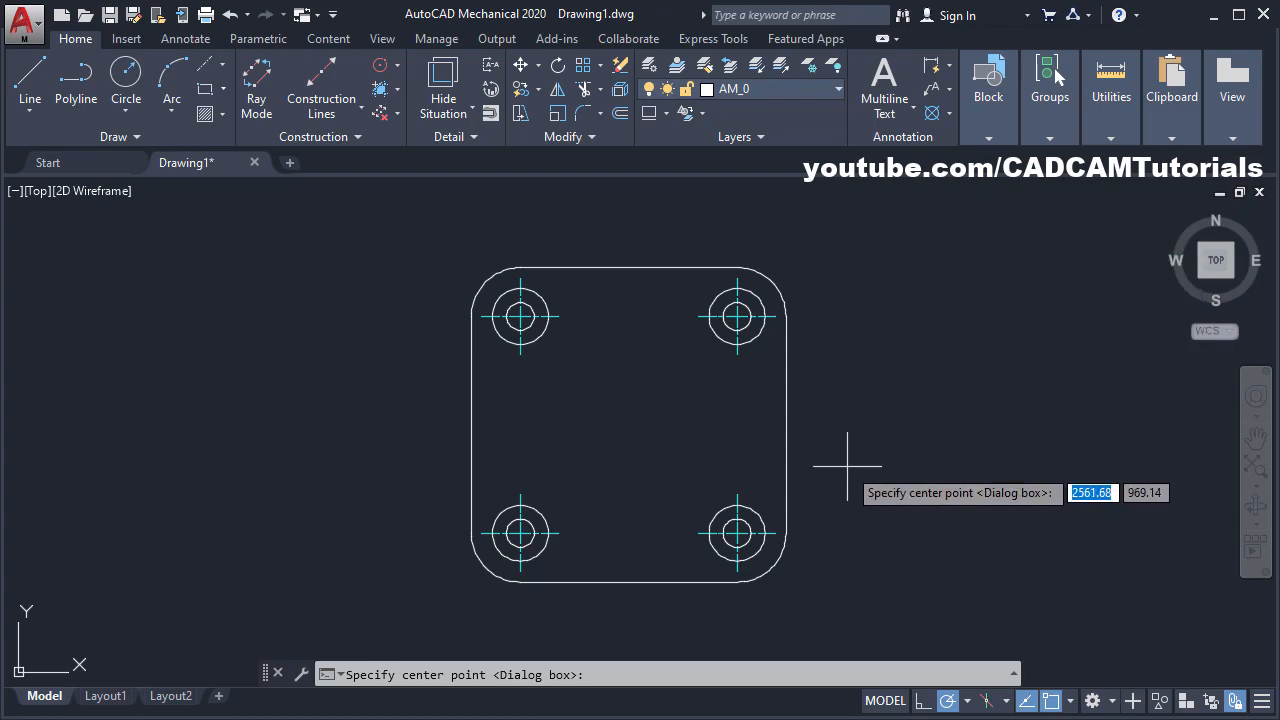
Step: Place the centerline cross at the plate's geometric center with hole diameters 14|36 and end the command
{"action": "left_click", "coordinate": [628, 424]}
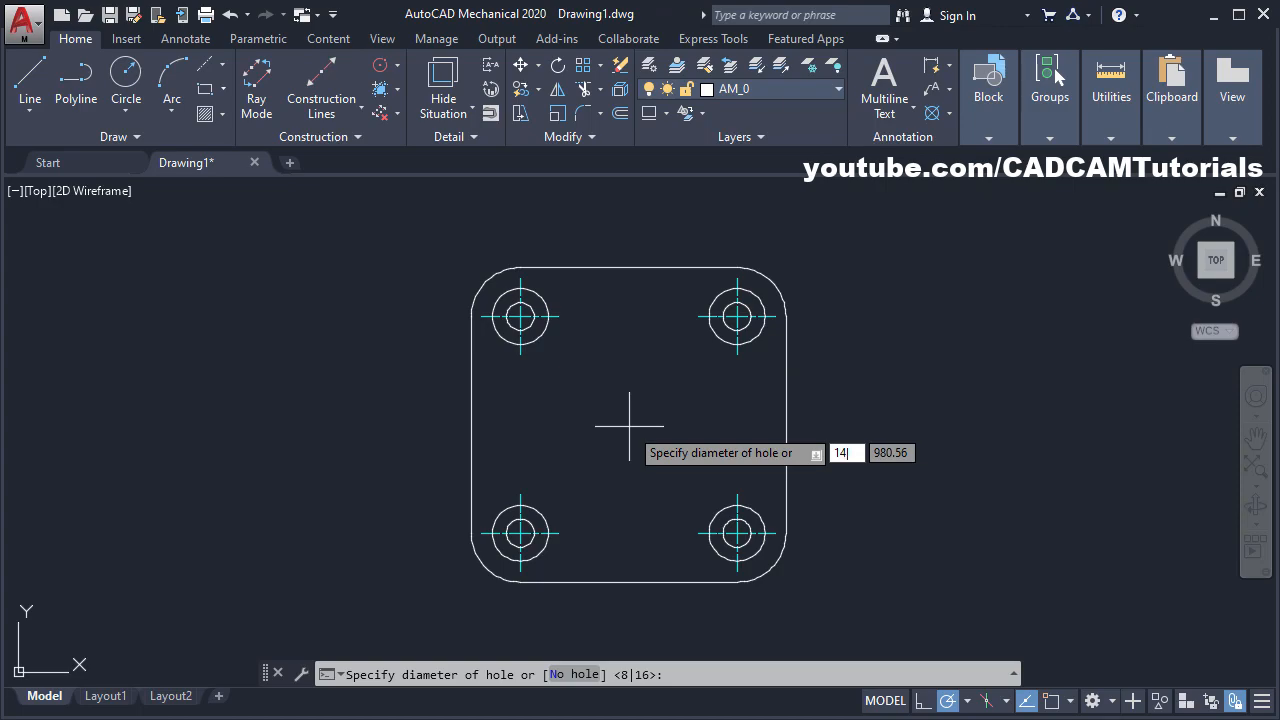
{"action": "key", "text": "Return"}
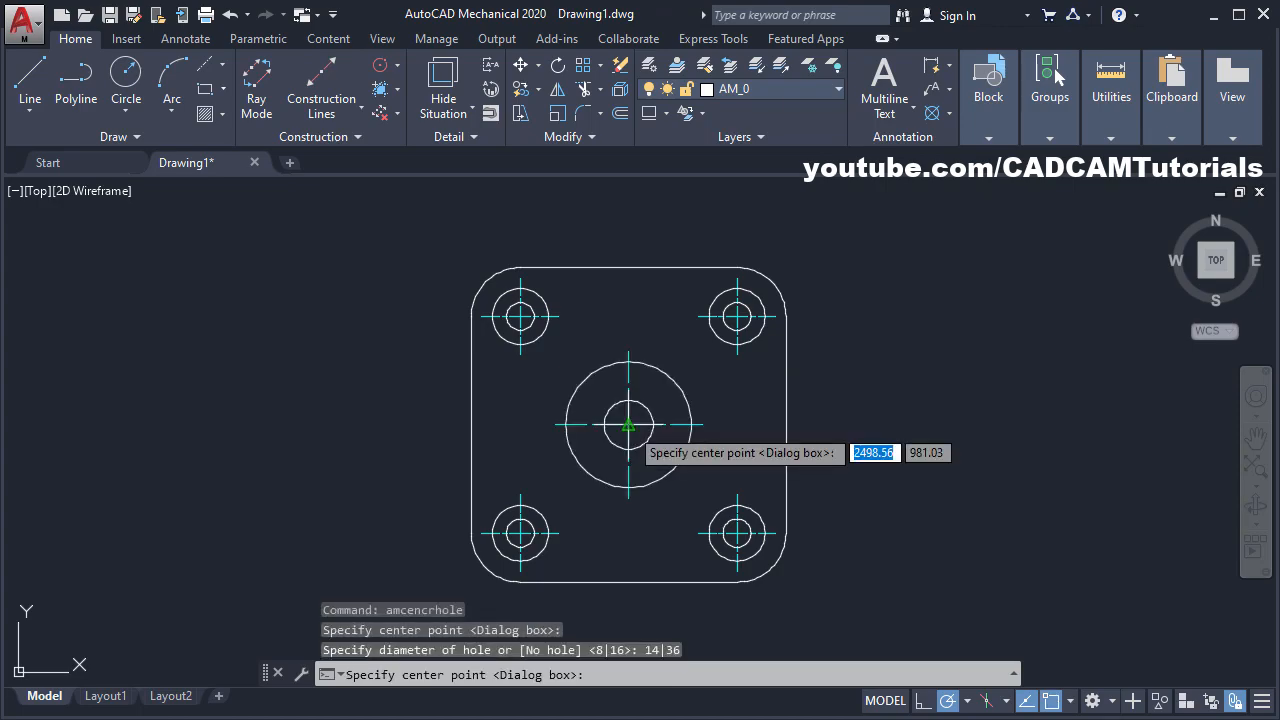
{"action": "key", "text": "Escape"}
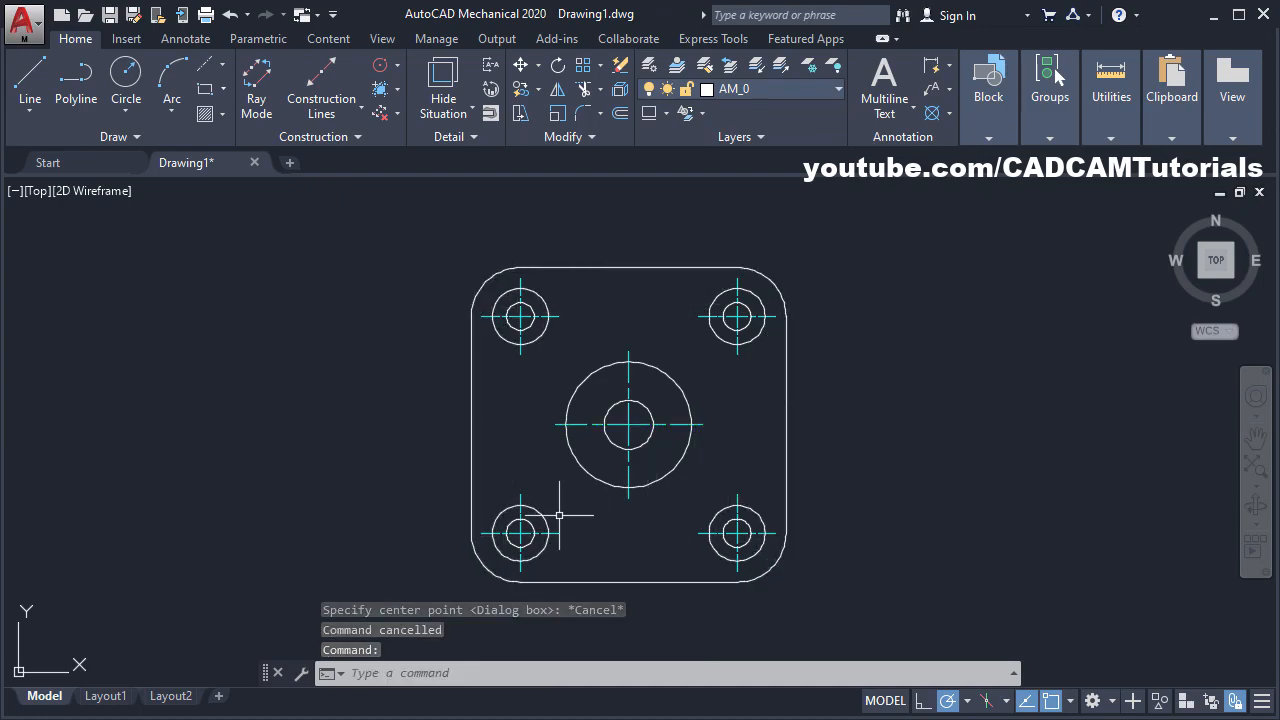
Step: Check the PDF's dimensions, then use Power Dimension for the lower-left hole's vertical distance from the bottom edge, placed left of the plate
{"action": "left_click", "coordinate": [0, 388]}
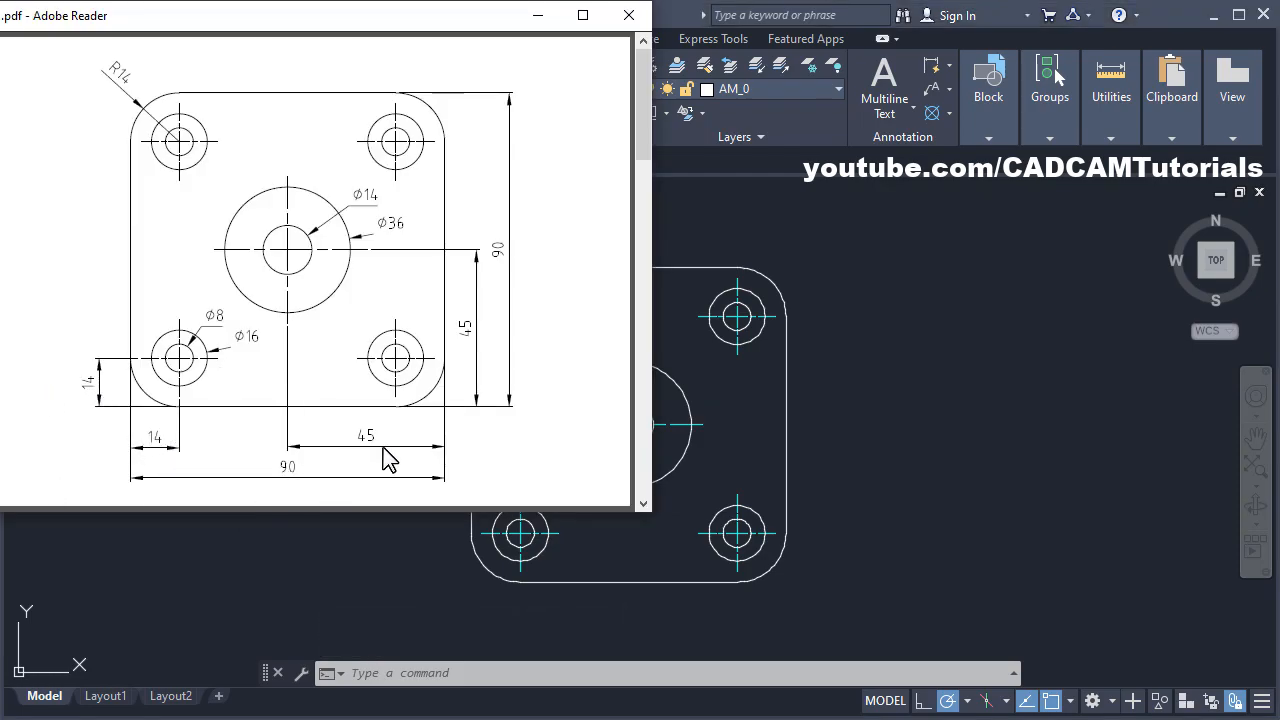
{"action": "left_click", "coordinate": [976, 419]}
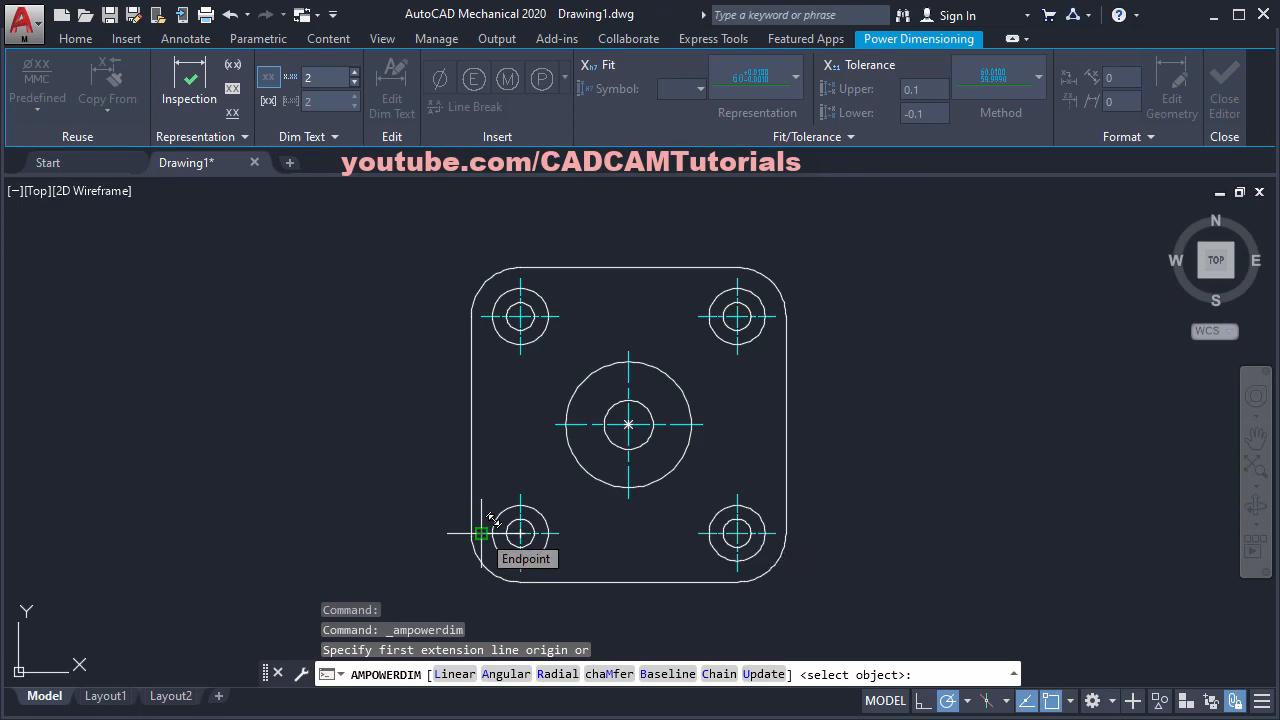
{"action": "left_click", "coordinate": [481, 533]}
{"action": "scroll", "coordinate": [481, 609], "scroll_direction": "up", "scroll_amount": 4}
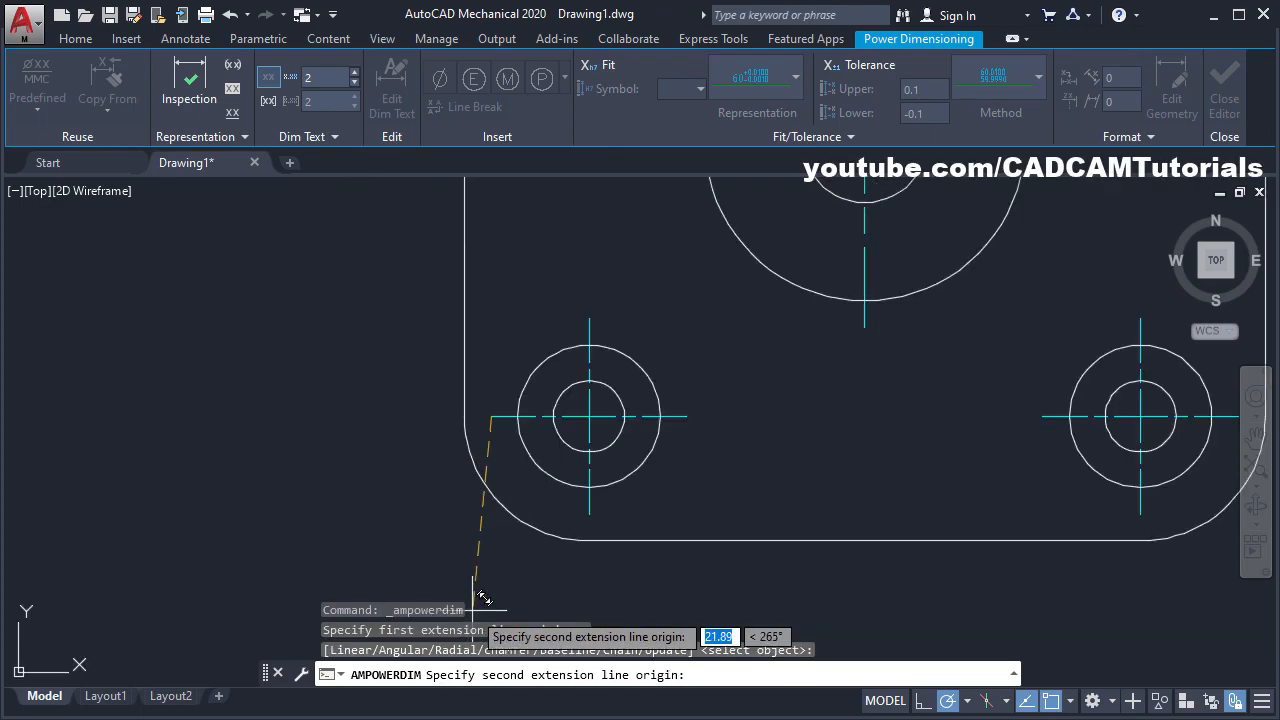
{"action": "left_click", "coordinate": [590, 540]}
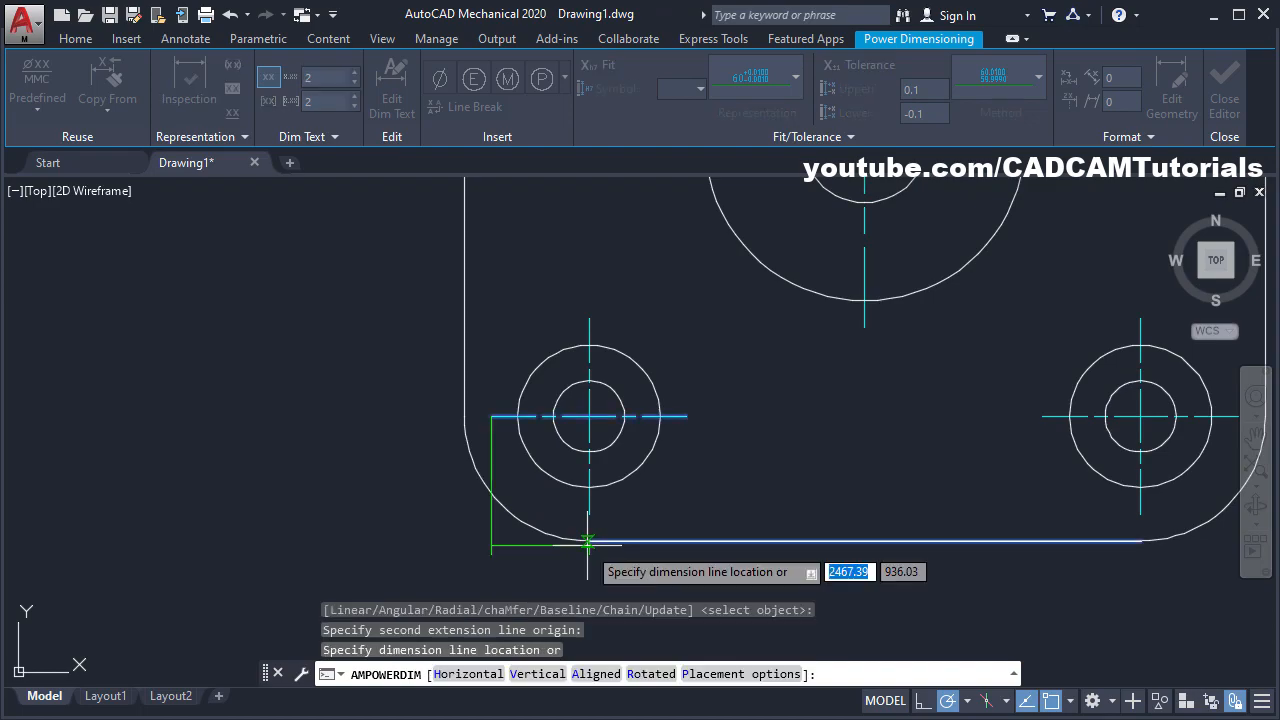
{"action": "left_click", "coordinate": [386, 481]}
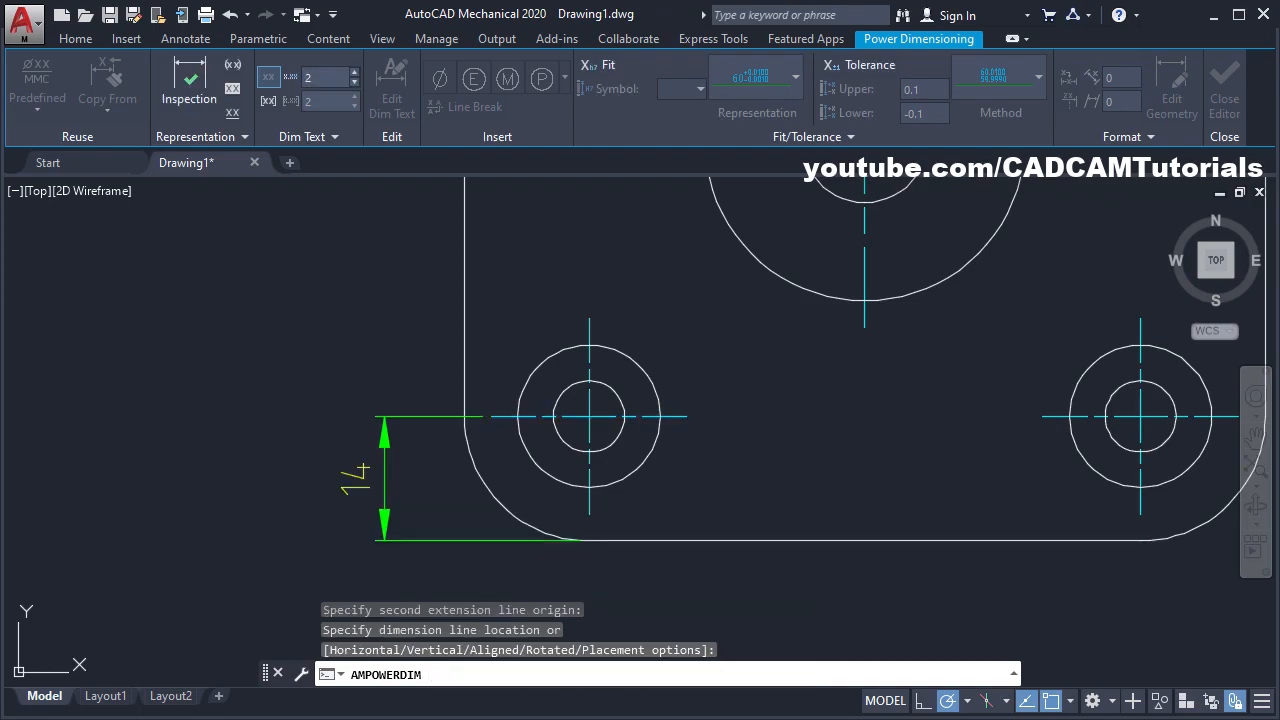
{"action": "left_click", "coordinate": [767, 462]}
Step: Dimension the horizontal distance from the plate's left edge to the lower-left hole's vertical centerline, placed below the plate
{"action": "scroll", "coordinate": [648, 350], "scroll_direction": "down", "scroll_amount": 2}
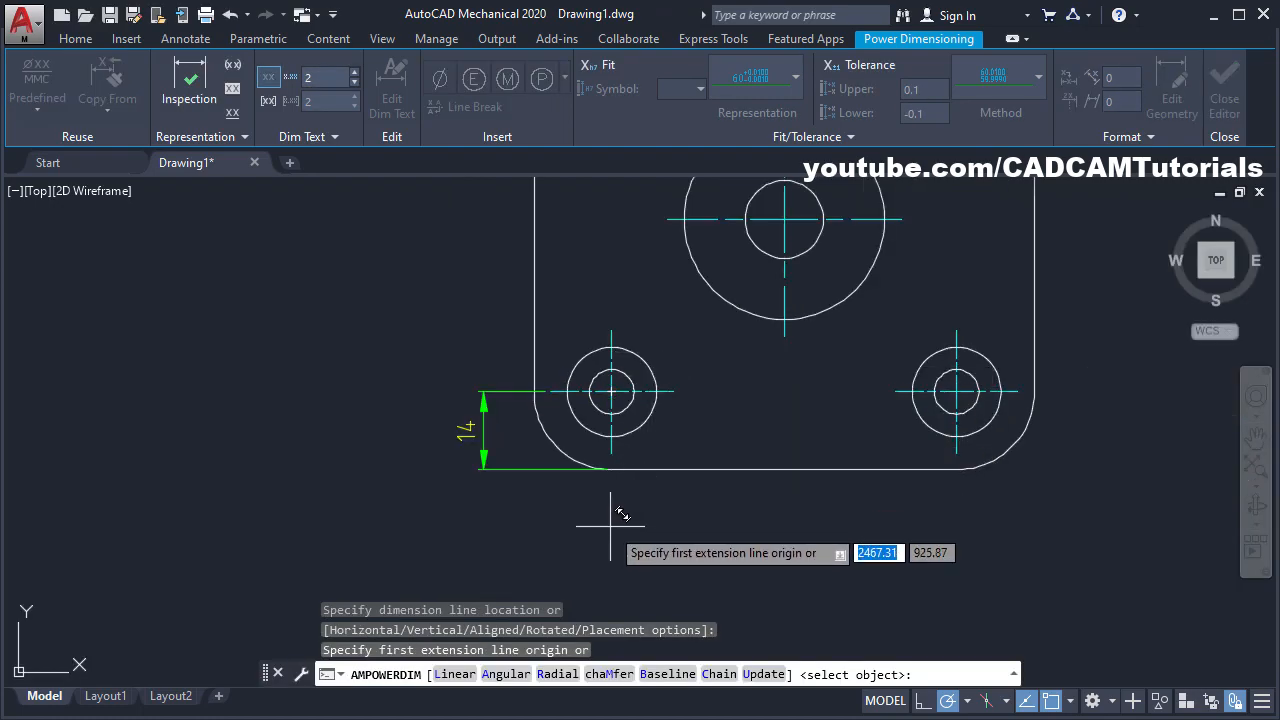
{"action": "scroll", "coordinate": [609, 523], "scroll_direction": "up", "scroll_amount": 2}
{"action": "left_click", "coordinate": [489, 314]}
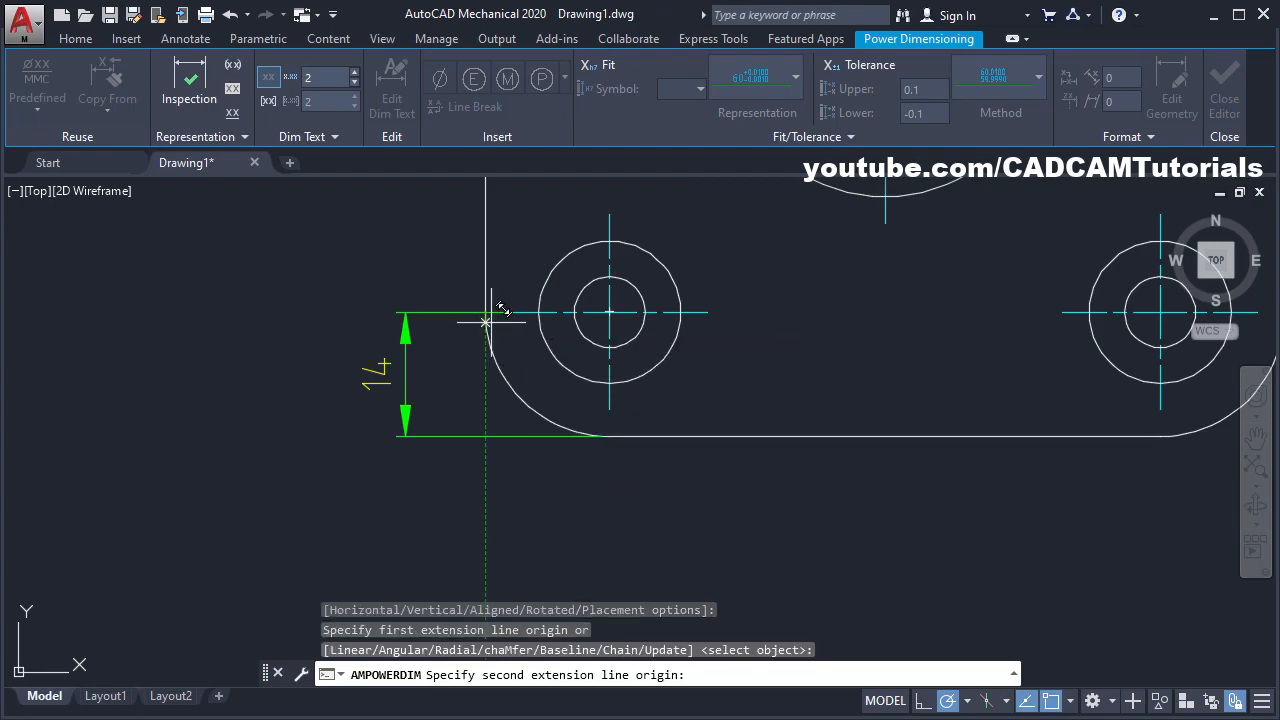
{"action": "left_click", "coordinate": [619, 398]}
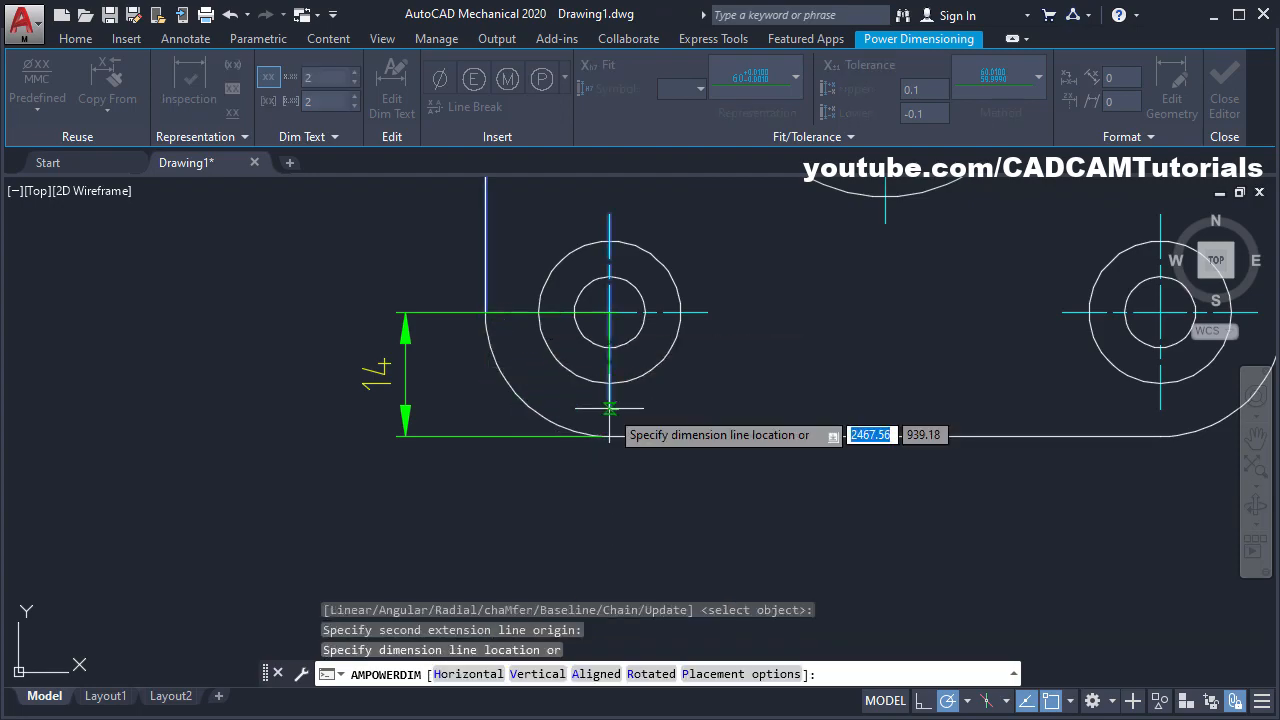
{"action": "left_click", "coordinate": [553, 520]}
Step: Dimension the horizontal distance from the central hole's vertical centerline to the plate's right edge, placed below the plate
{"action": "scroll", "coordinate": [395, 515], "scroll_direction": "down", "scroll_amount": 3}
{"action": "scroll", "coordinate": [738, 550], "scroll_direction": "up", "scroll_amount": 2}
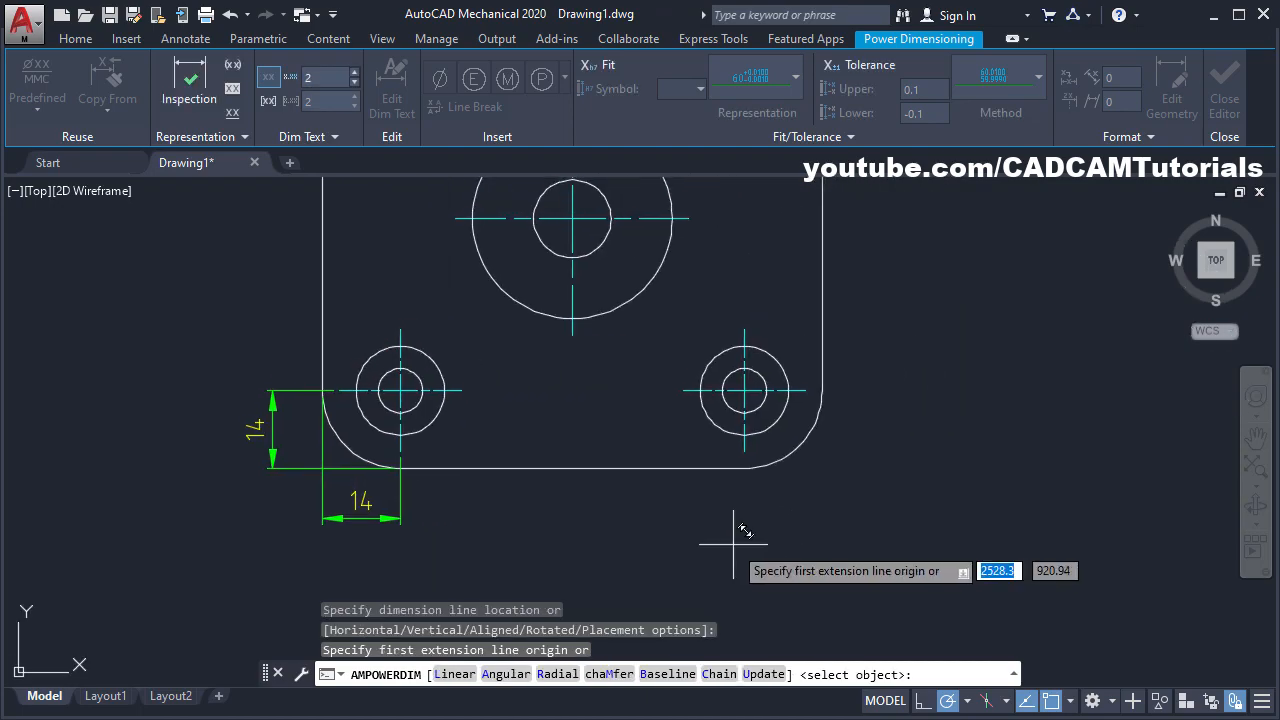
{"action": "left_click", "coordinate": [572, 335]}
{"action": "left_click", "coordinate": [831, 383]}
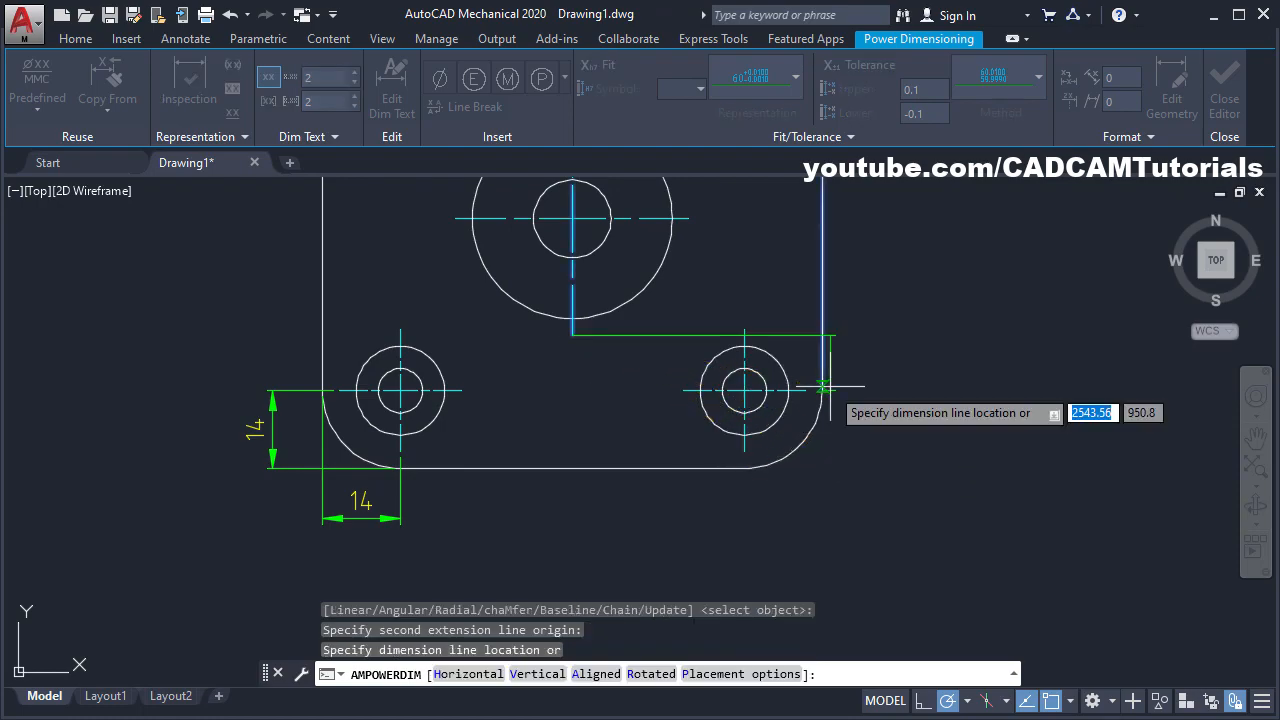
{"action": "left_click", "coordinate": [669, 519]}
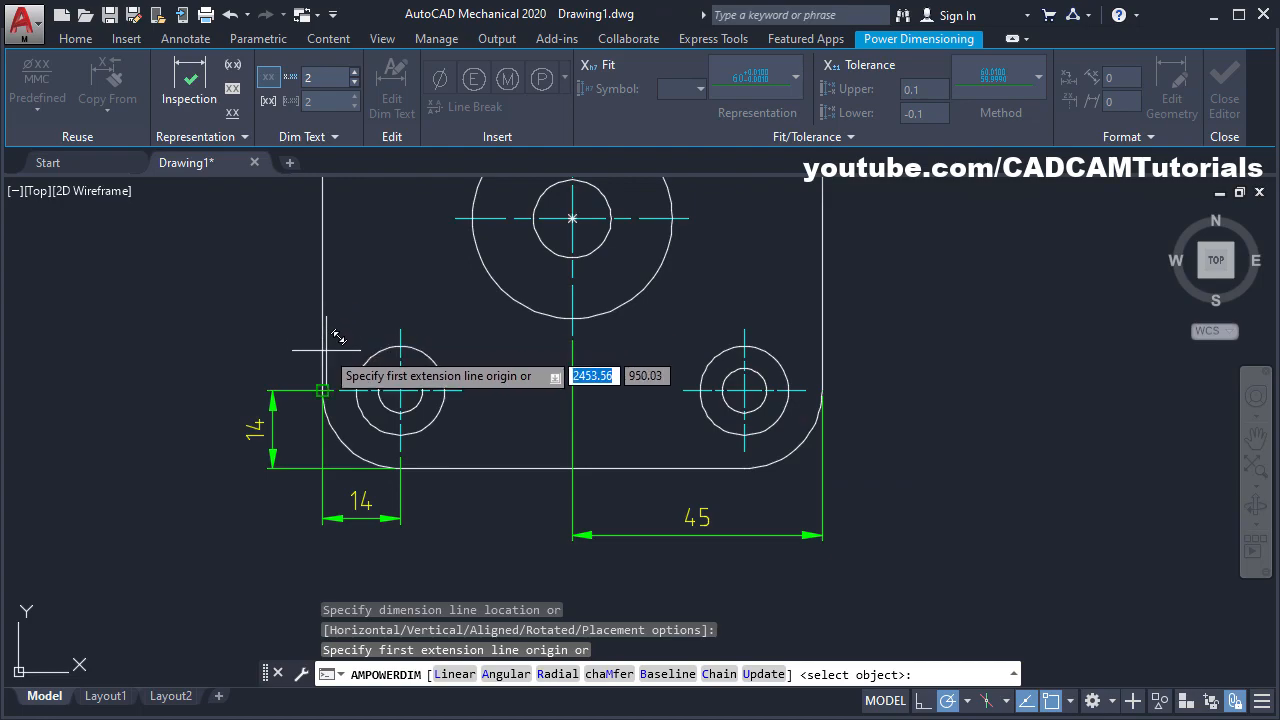
Step: Dimension the plate's overall width between its left and right edges, placed below the other horizontal dimensions
{"action": "left_click", "coordinate": [322, 390]}
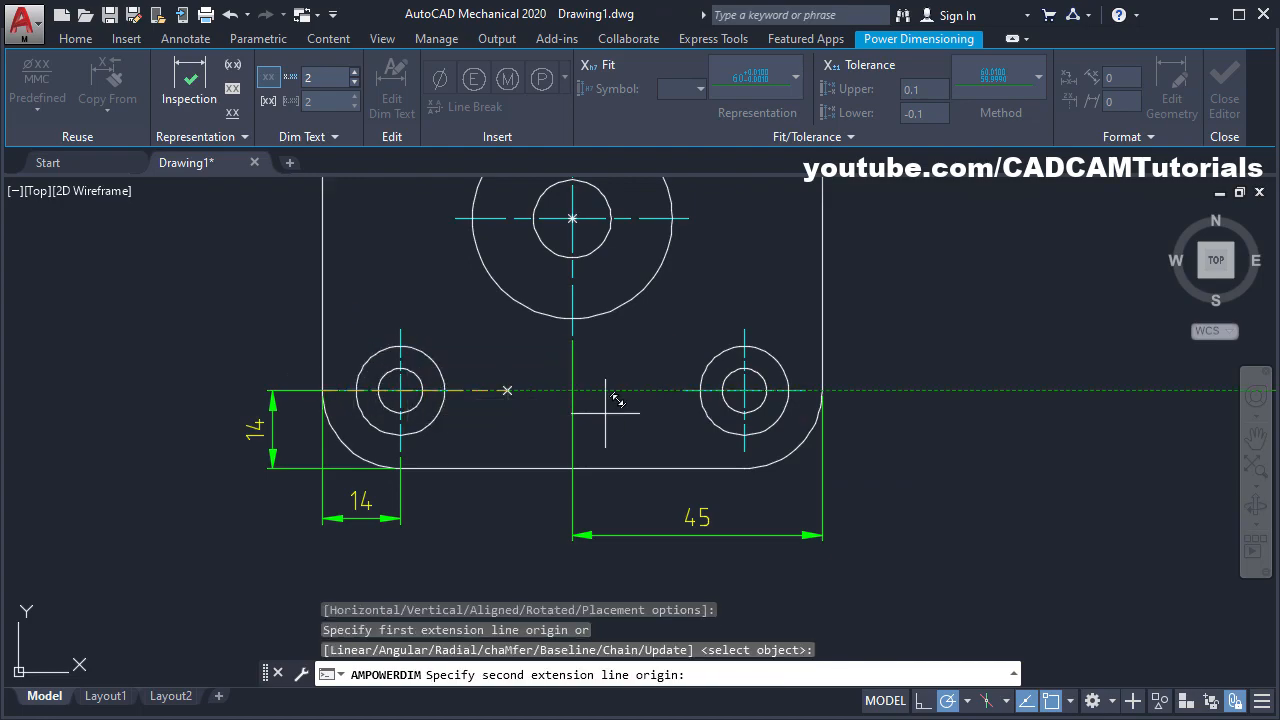
{"action": "left_click", "coordinate": [826, 362]}
{"action": "scroll", "coordinate": [608, 419], "scroll_direction": "down", "scroll_amount": 4}
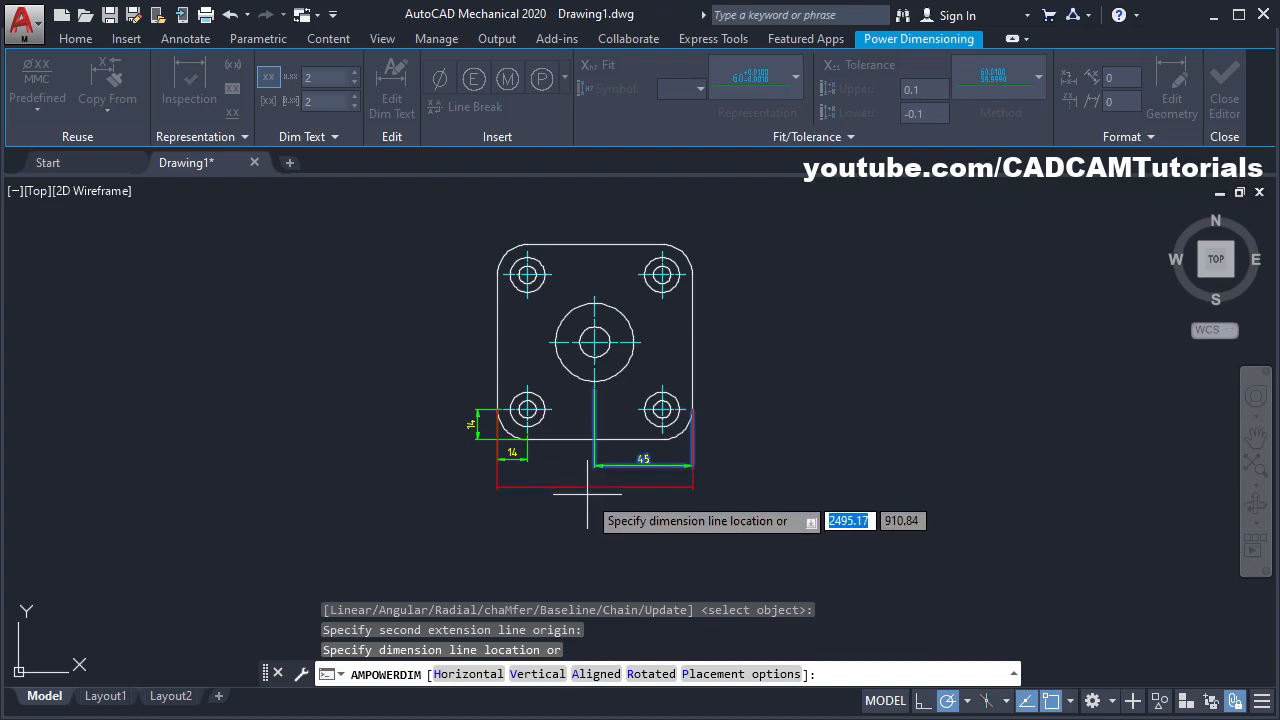
{"action": "left_click", "coordinate": [587, 490]}
{"action": "scroll", "coordinate": [690, 450], "scroll_direction": "up", "scroll_amount": 2}
{"action": "scroll", "coordinate": [700, 438], "scroll_direction": "up", "scroll_amount": 2}
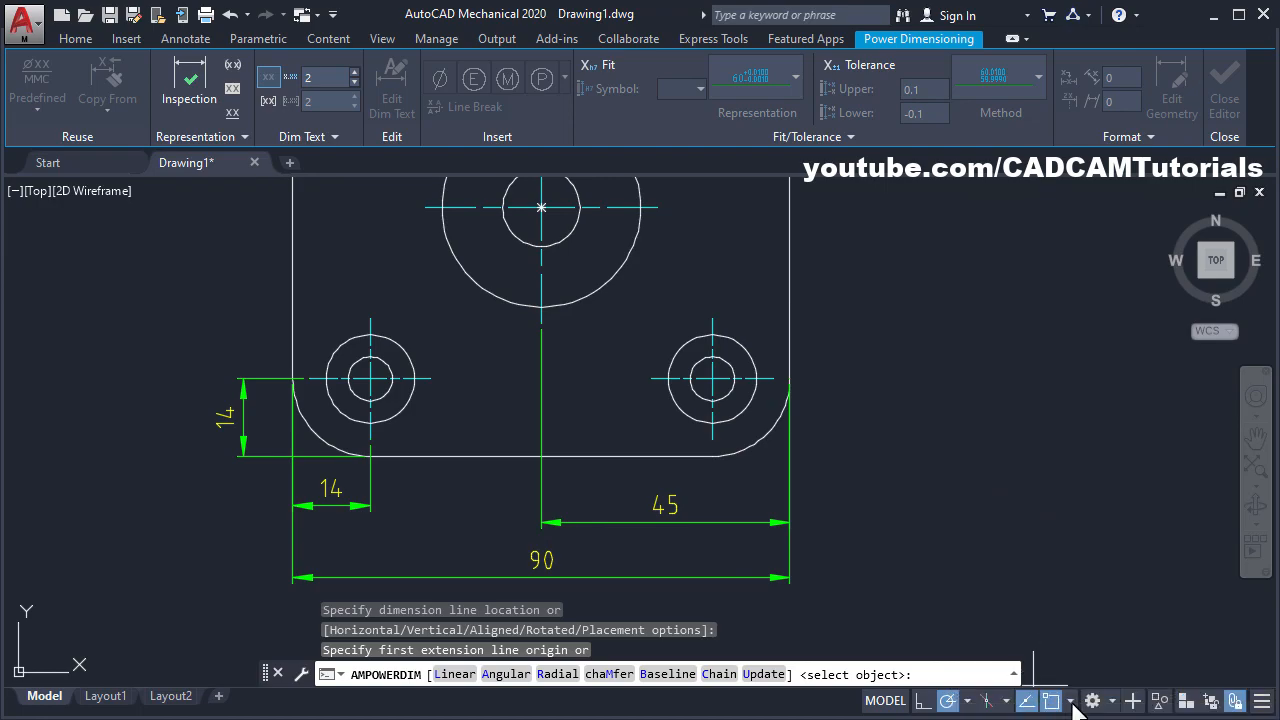
Step: Review the object snap modes and dimension the vertical distance from the plate's bottom edge to the central hole's horizontal centerline, right of the plate
{"action": "left_click", "coordinate": [1070, 701]}
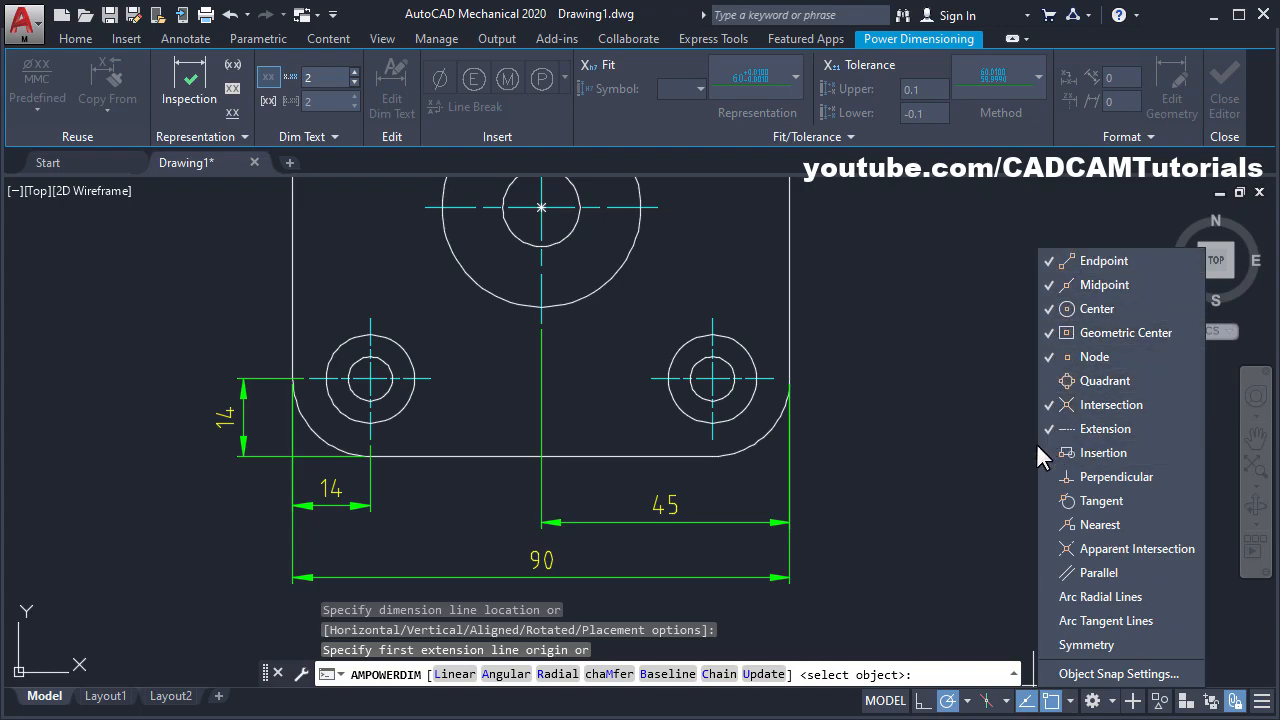
{"action": "left_click", "coordinate": [890, 426]}
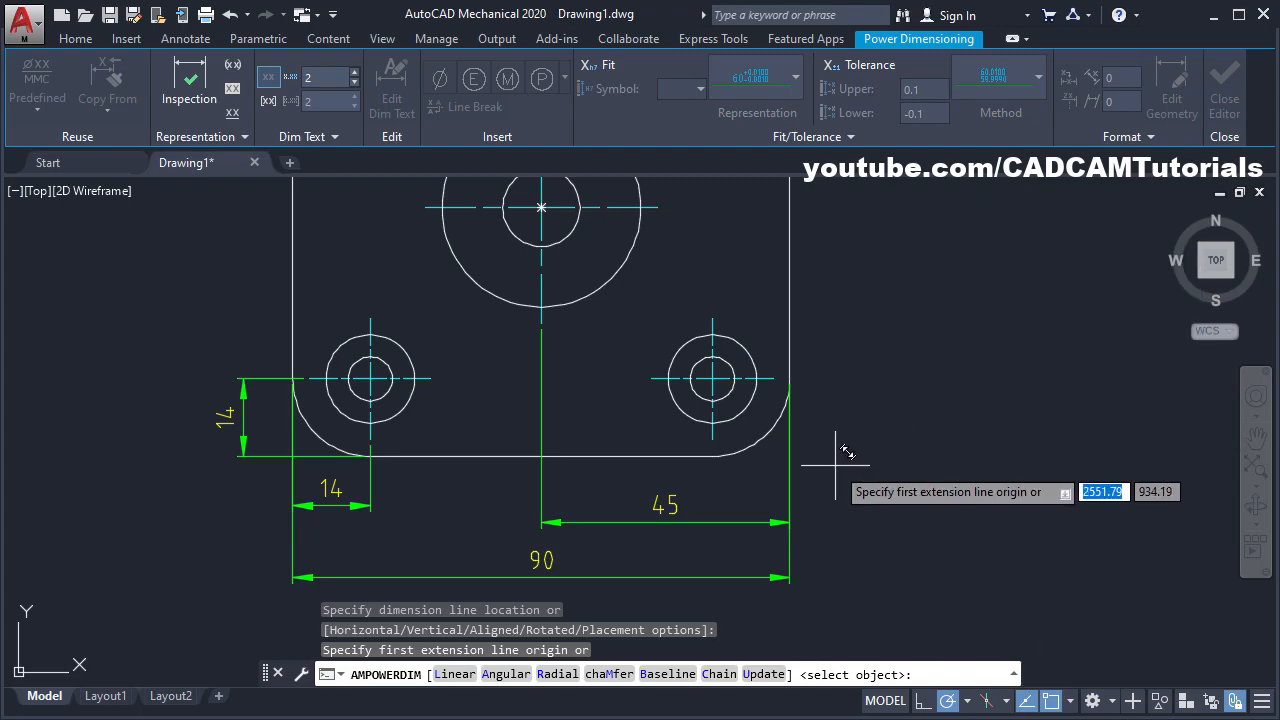
{"action": "scroll", "coordinate": [835, 460], "scroll_direction": "down", "scroll_amount": 2}
{"action": "scroll", "coordinate": [850, 447], "scroll_direction": "down", "scroll_amount": 2}
{"action": "middle_click_drag", "start_coordinate": [905, 405], "coordinate": [810, 415]}
{"action": "scroll", "coordinate": [812, 414], "scroll_direction": "up", "scroll_amount": 2}
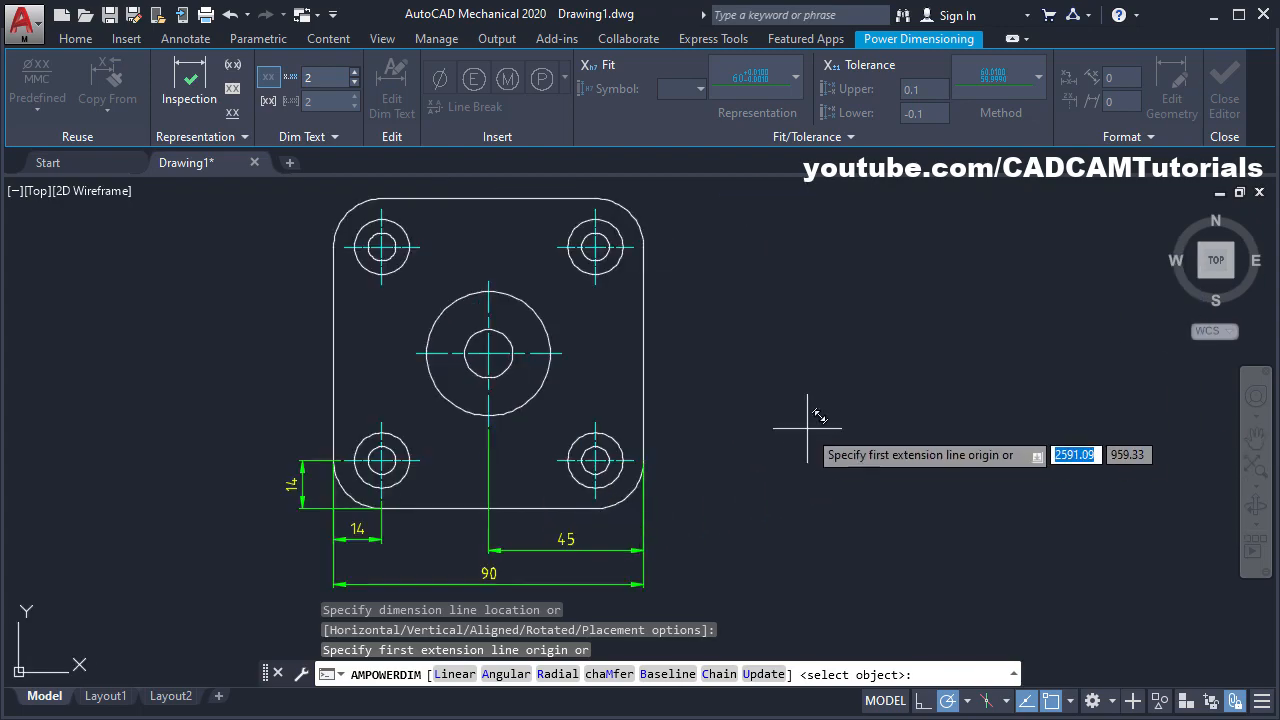
{"action": "left_click", "coordinate": [600, 507]}
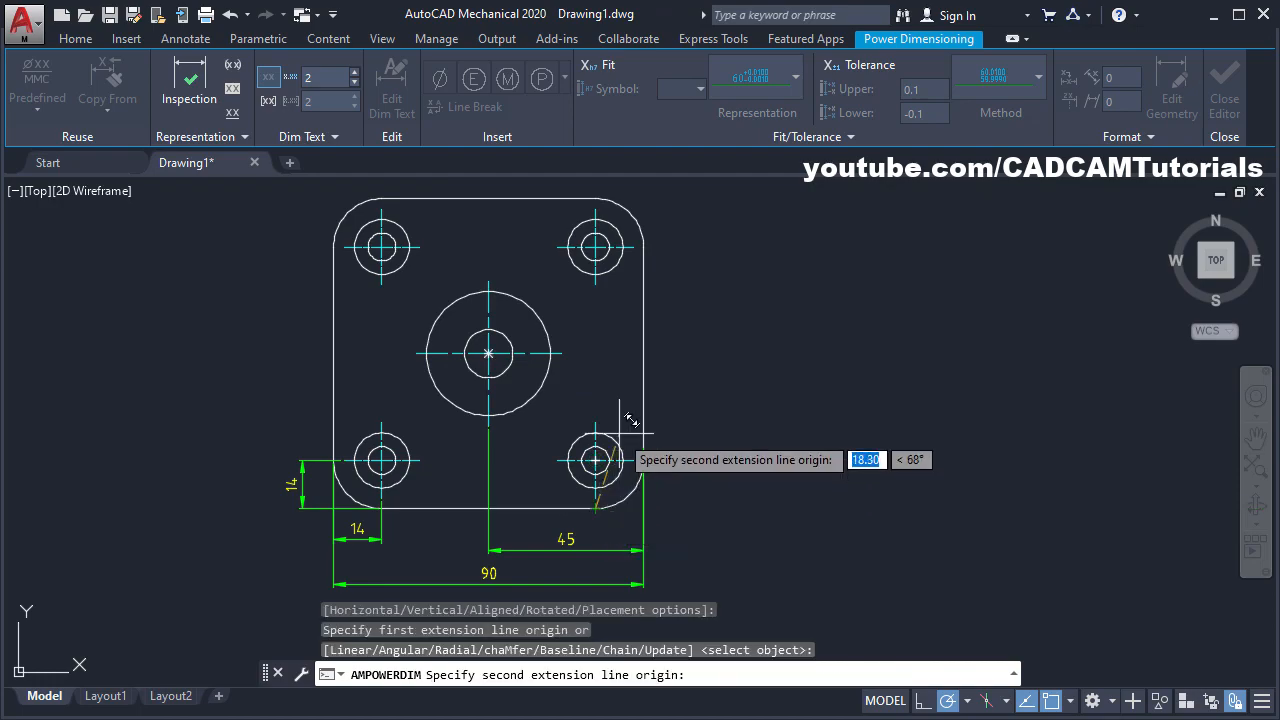
{"action": "left_click", "coordinate": [578, 343]}
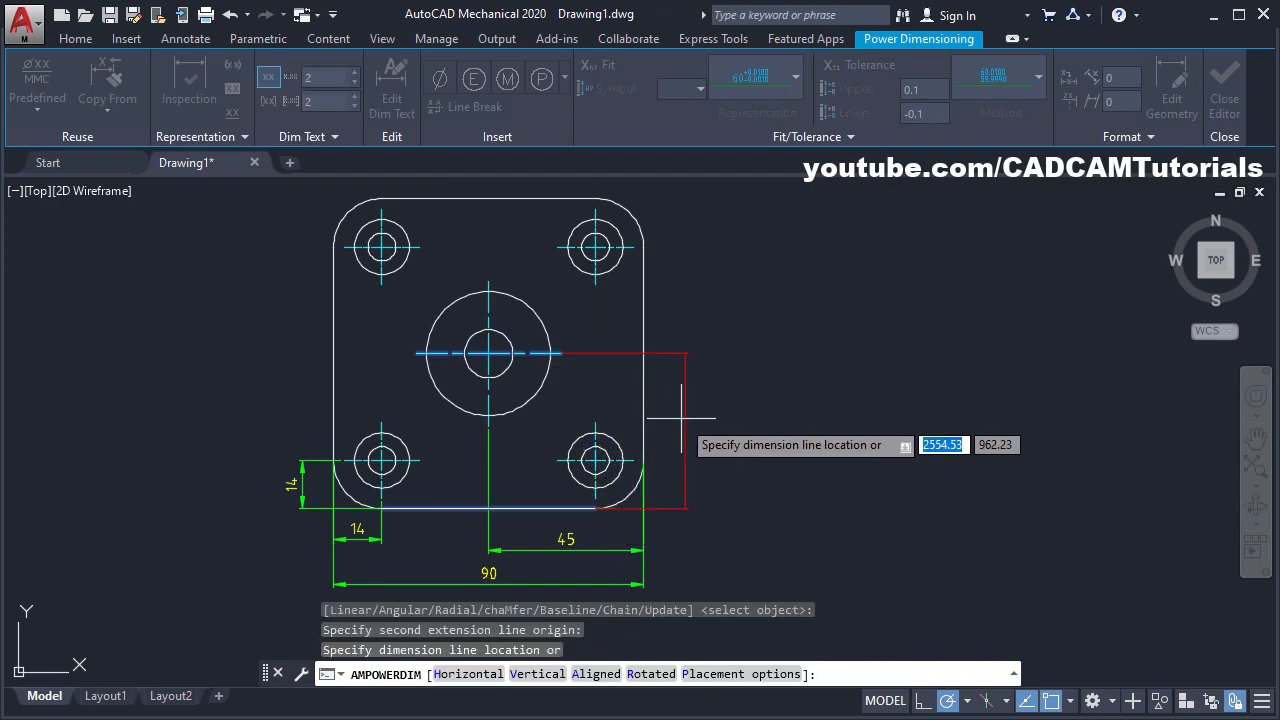
{"action": "left_click", "coordinate": [684, 420]}
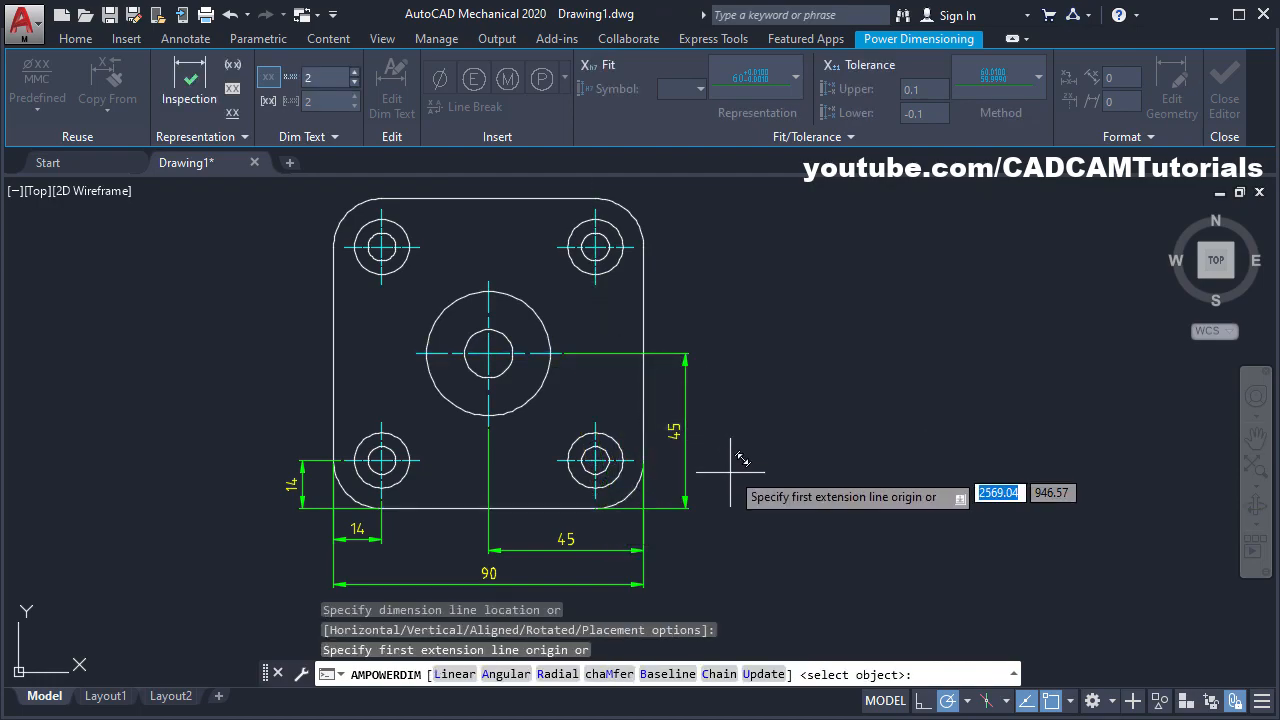
Step: Dimension the plate's overall height between its bottom and top edges, placed outside the existing vertical dimension right of the plate
{"action": "left_click", "coordinate": [597, 503]}
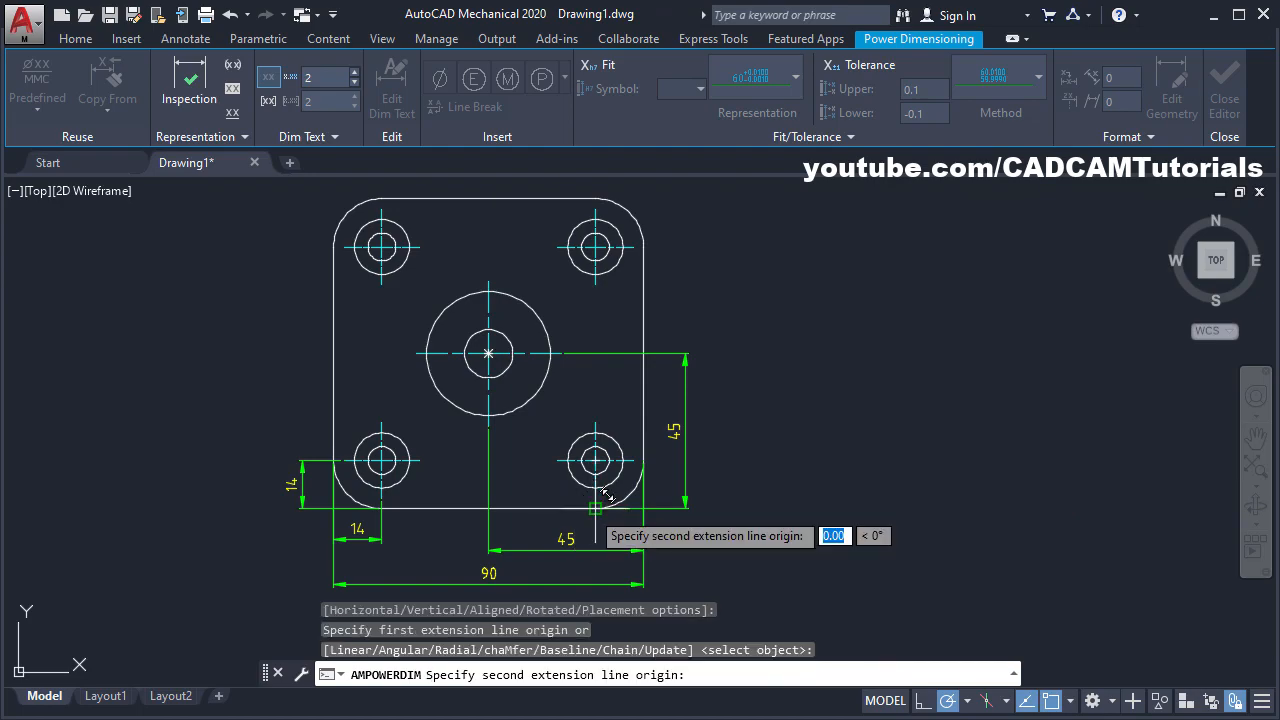
{"action": "left_click", "coordinate": [597, 196]}
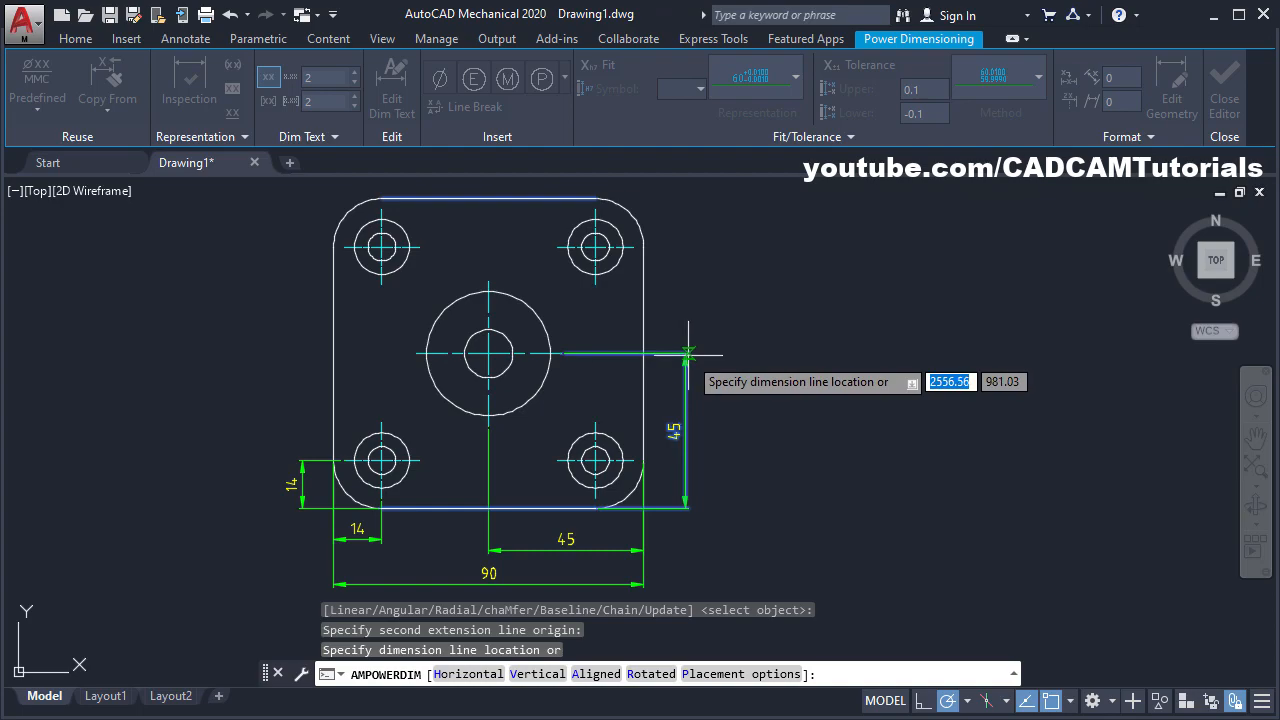
{"action": "left_click", "coordinate": [720, 355]}
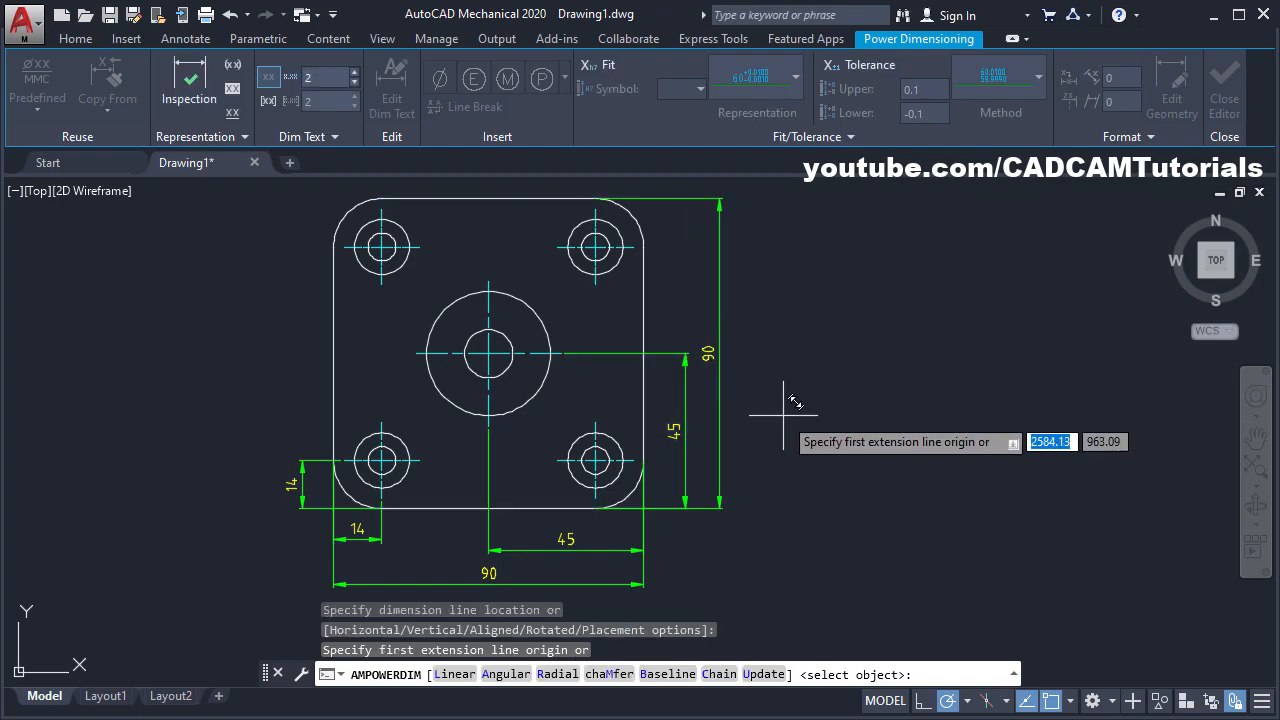
{"action": "mouse_move", "coordinate": [752, 398]}
{"action": "middle_mouse_down"}
{"action": "mouse_move", "coordinate": [854, 429]}
{"action": "mouse_move", "coordinate": [906, 417]}
{"action": "middle_mouse_up"}
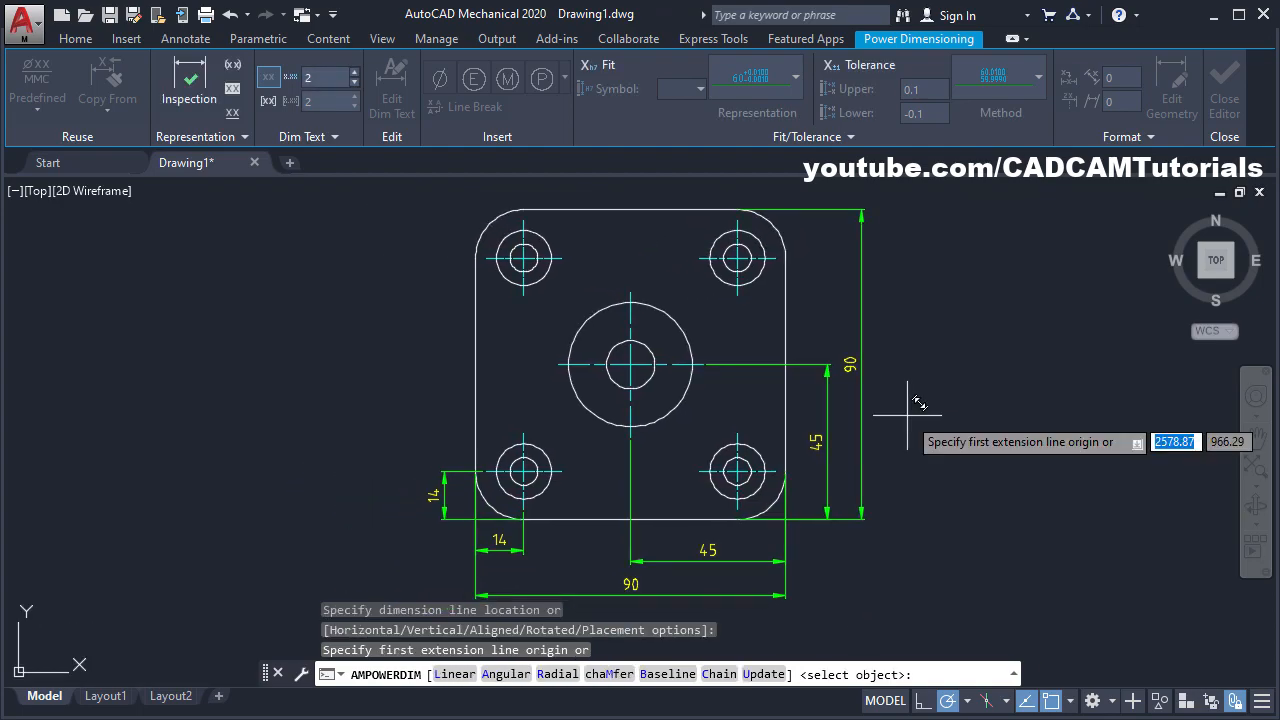
{"action": "key", "text": "Escape"}
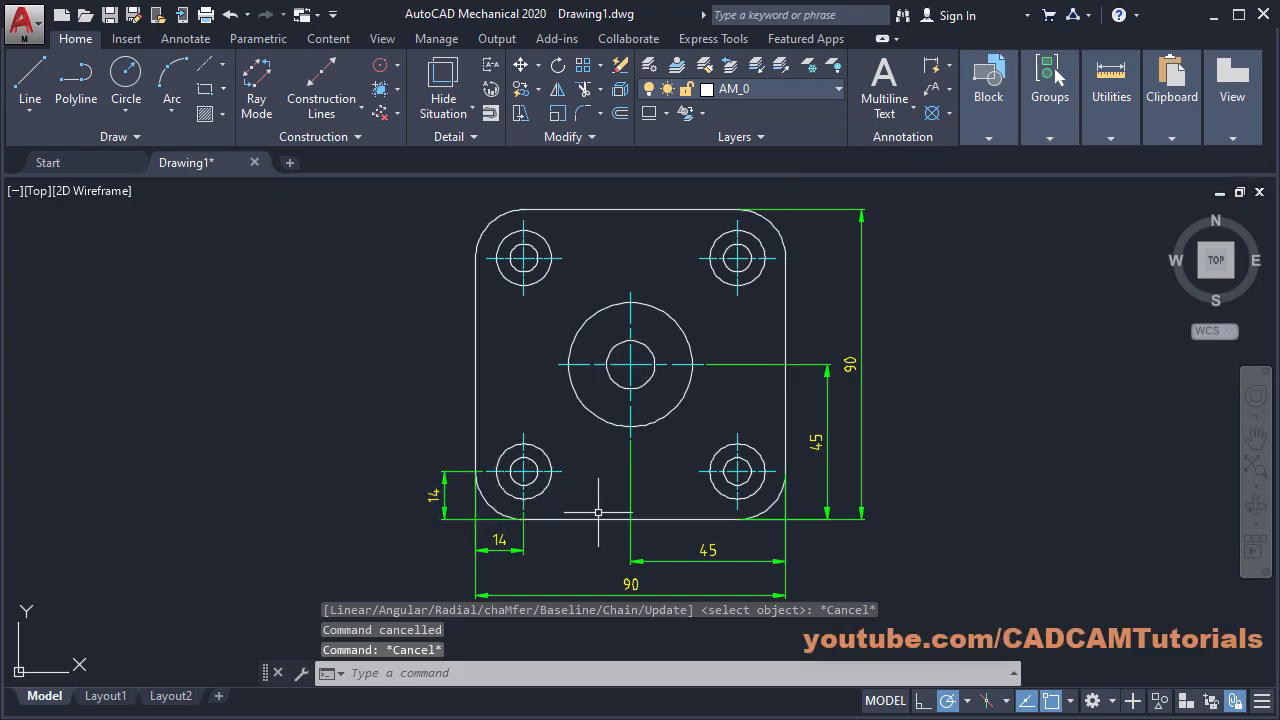
Step: Add diameter dimensions to the inner and outer circles of the lower-left hole, placing both labels above and right of the hole
{"action": "scroll", "coordinate": [586, 491], "scroll_direction": "up", "scroll_amount": 4}
{"action": "middle_click_drag", "start_coordinate": [596, 409], "coordinate": [715, 461]}
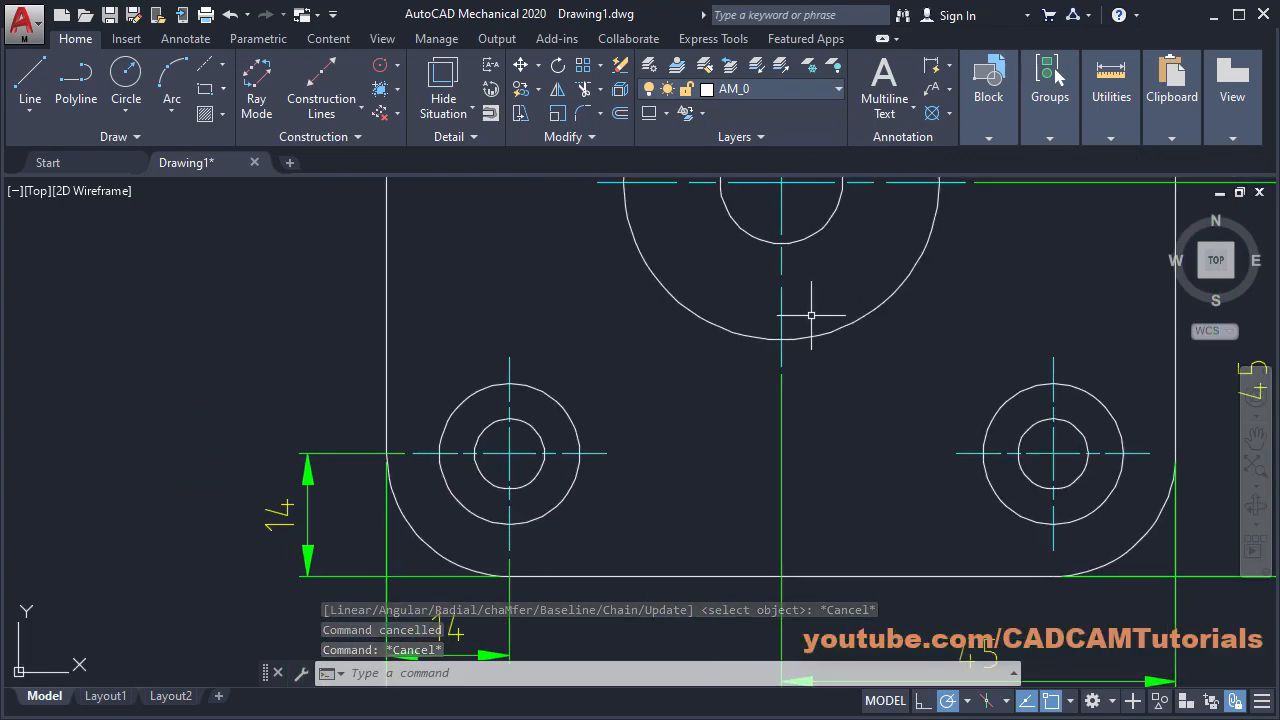
{"action": "left_click", "coordinate": [950, 65]}
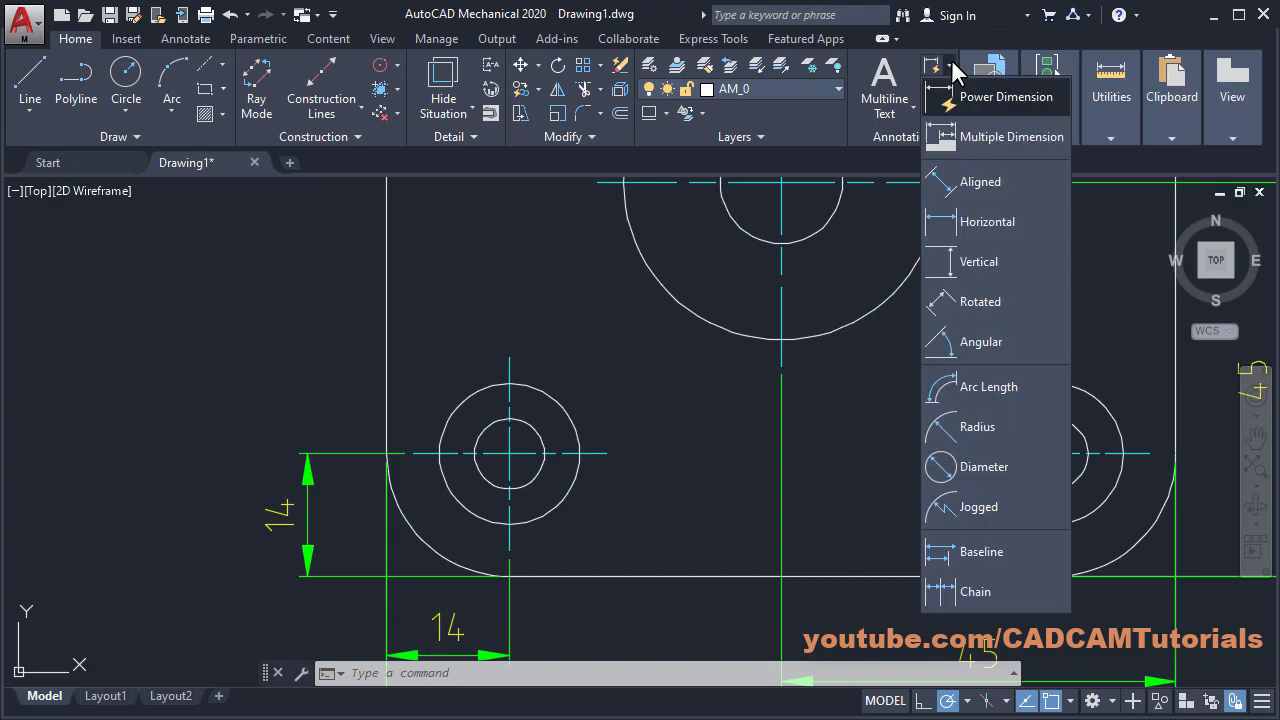
{"action": "left_click", "coordinate": [962, 465]}
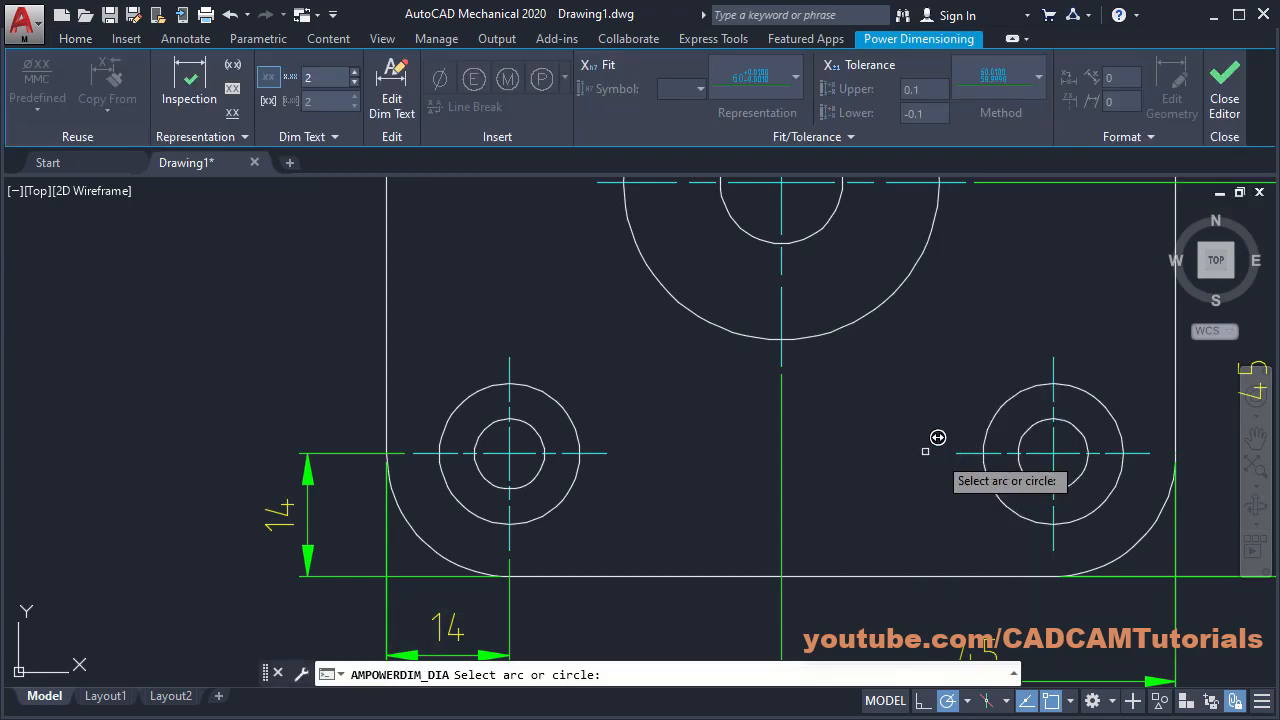
{"action": "left_click", "coordinate": [537, 433]}
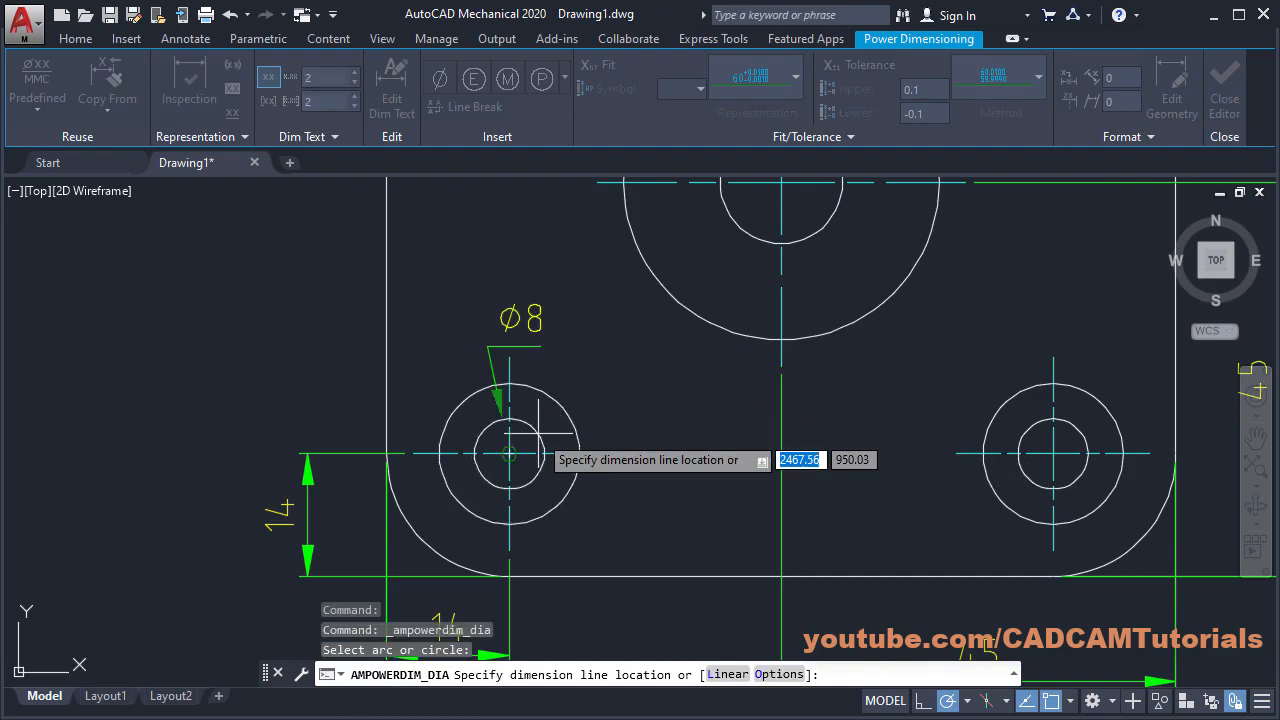
{"action": "left_click", "coordinate": [655, 409]}
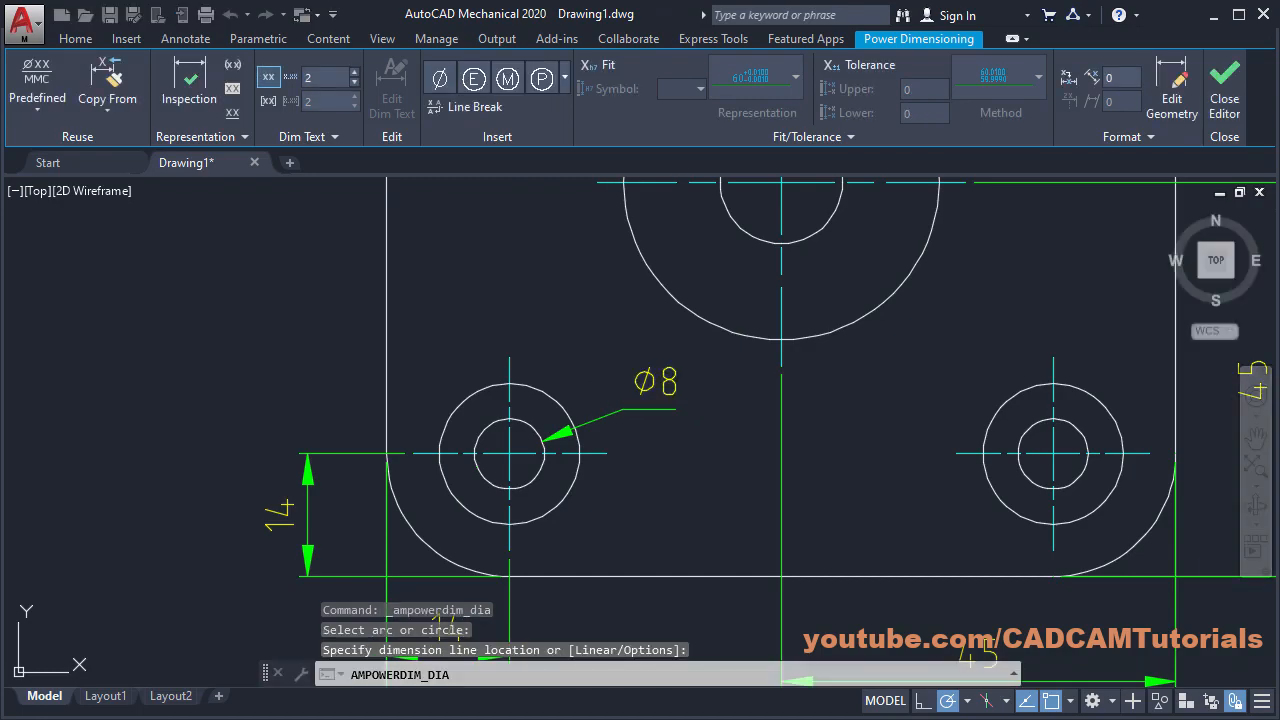
{"action": "key", "text": "Return"}
{"action": "left_click", "coordinate": [556, 397]}
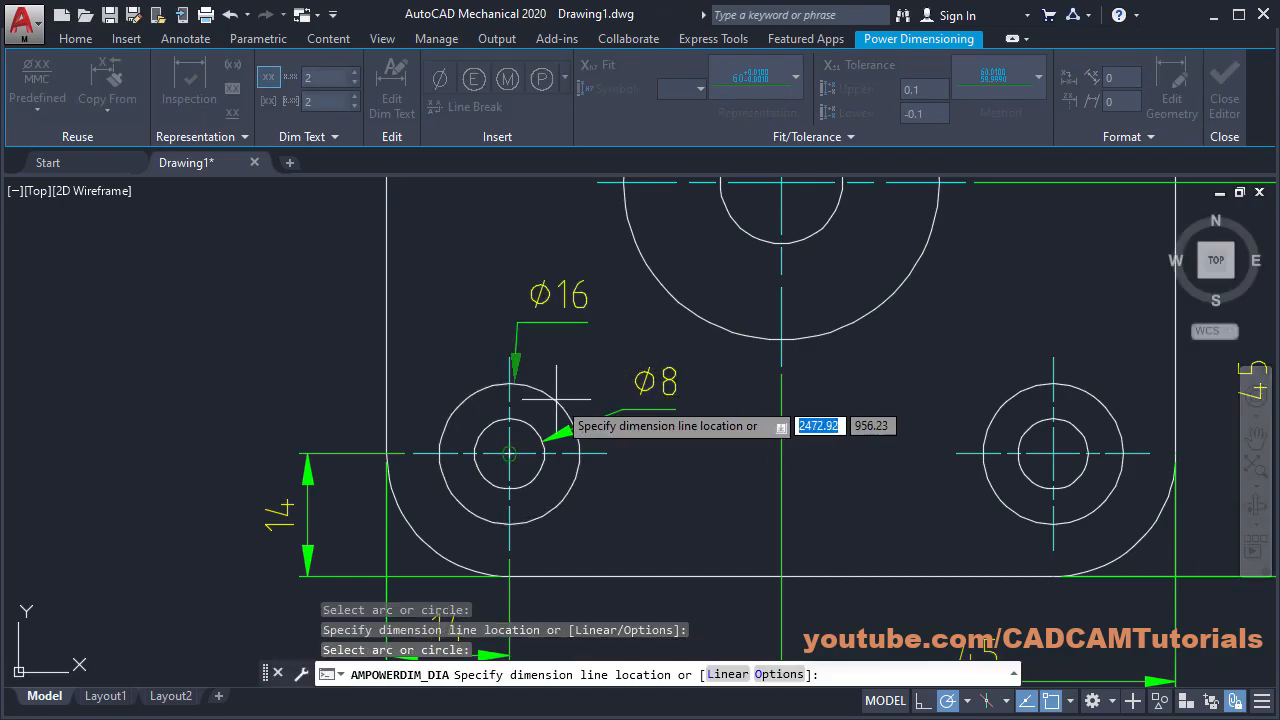
{"action": "left_click", "coordinate": [640, 348]}
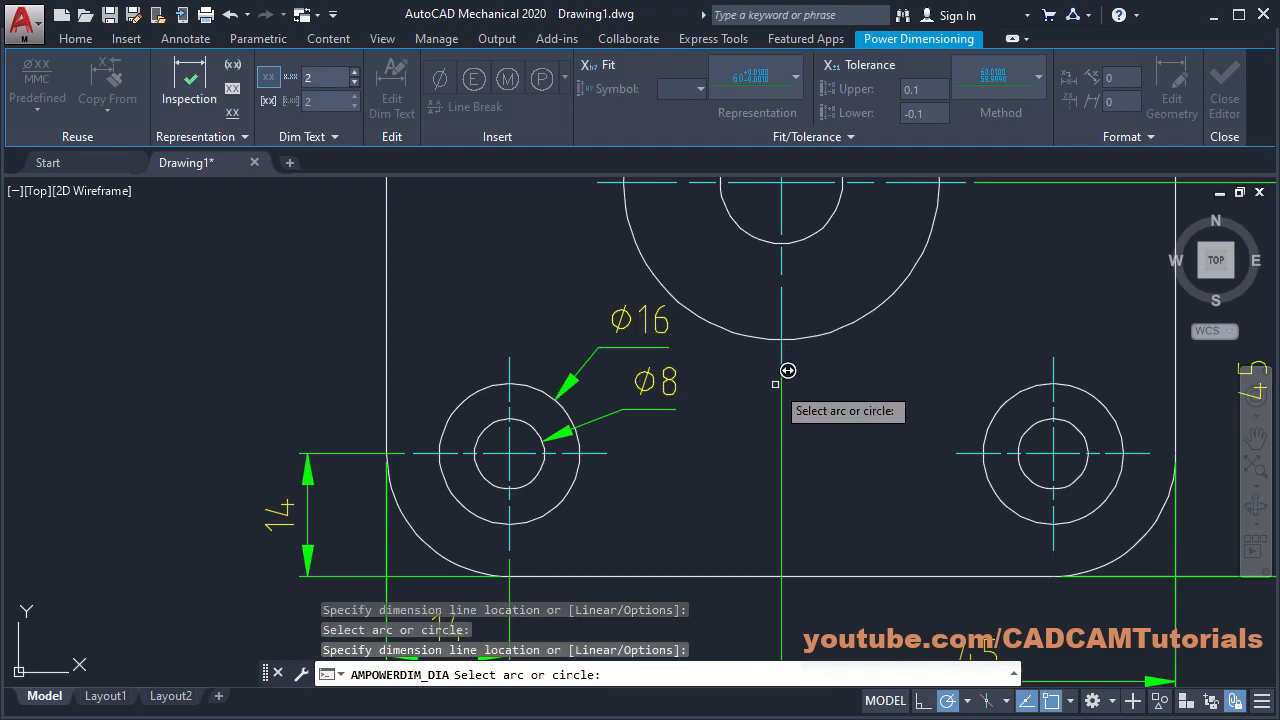
Step: Add diameter dimensions to the inner and outer circles of the central hole, placing both labels above and right of it
{"action": "scroll", "coordinate": [789, 370], "scroll_direction": "down", "scroll_amount": 4}
{"action": "scroll", "coordinate": [650, 295], "scroll_direction": "up", "scroll_amount": 4}
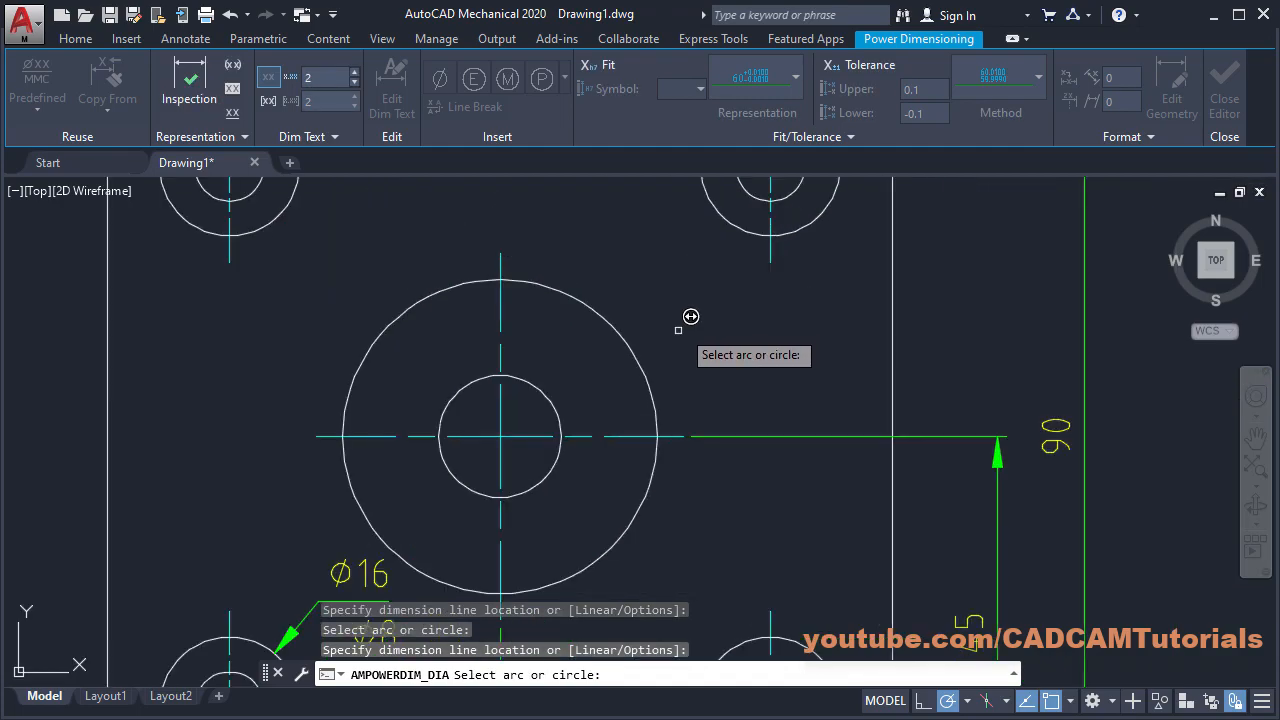
{"action": "left_click", "coordinate": [558, 400]}
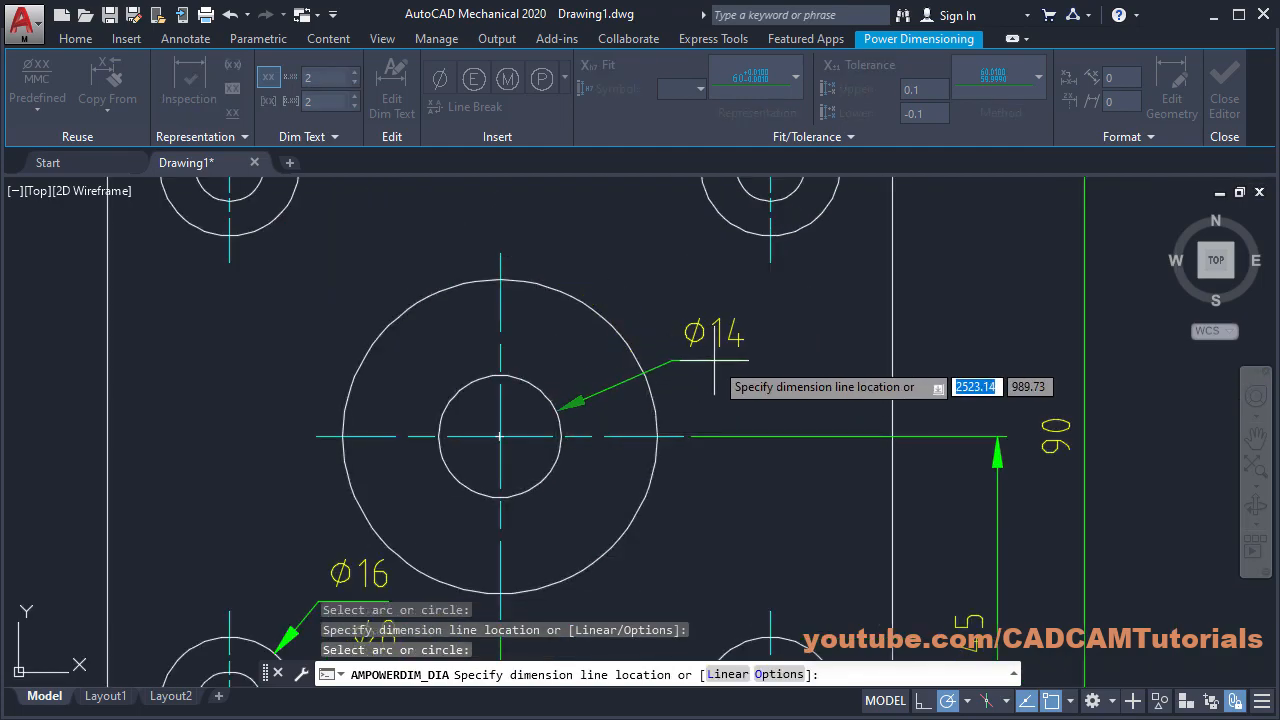
{"action": "left_click", "coordinate": [716, 357]}
{"action": "left_click", "coordinate": [599, 316]}
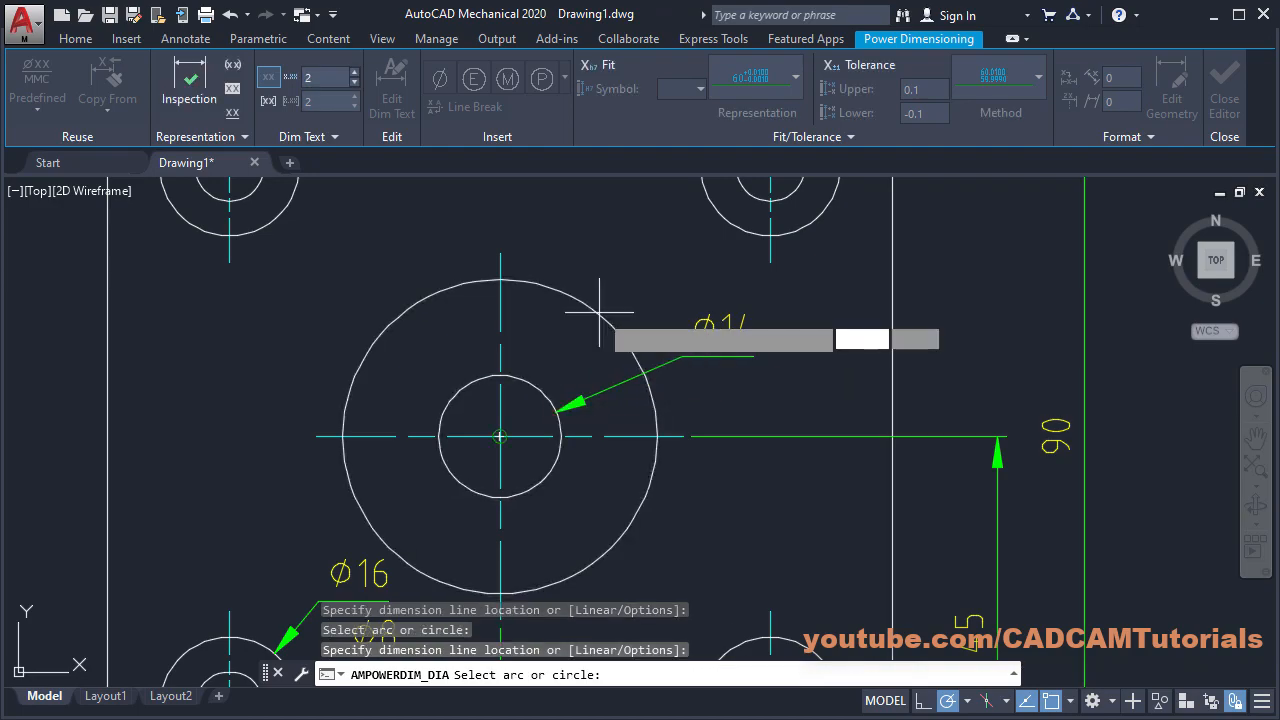
{"action": "left_click", "coordinate": [712, 297]}
{"action": "scroll", "coordinate": [808, 350], "scroll_direction": "down", "scroll_amount": 3}
{"action": "scroll", "coordinate": [623, 434], "scroll_direction": "up", "scroll_amount": 2}
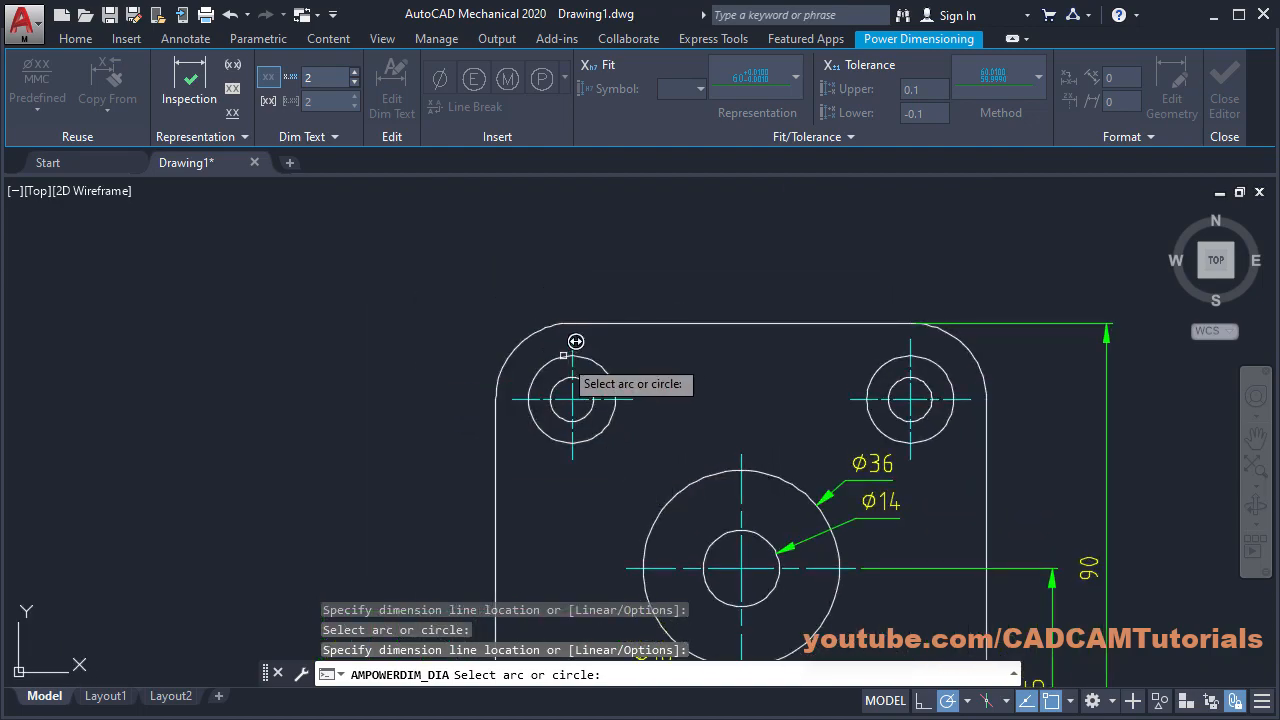
{"action": "key", "text": "Escape"}
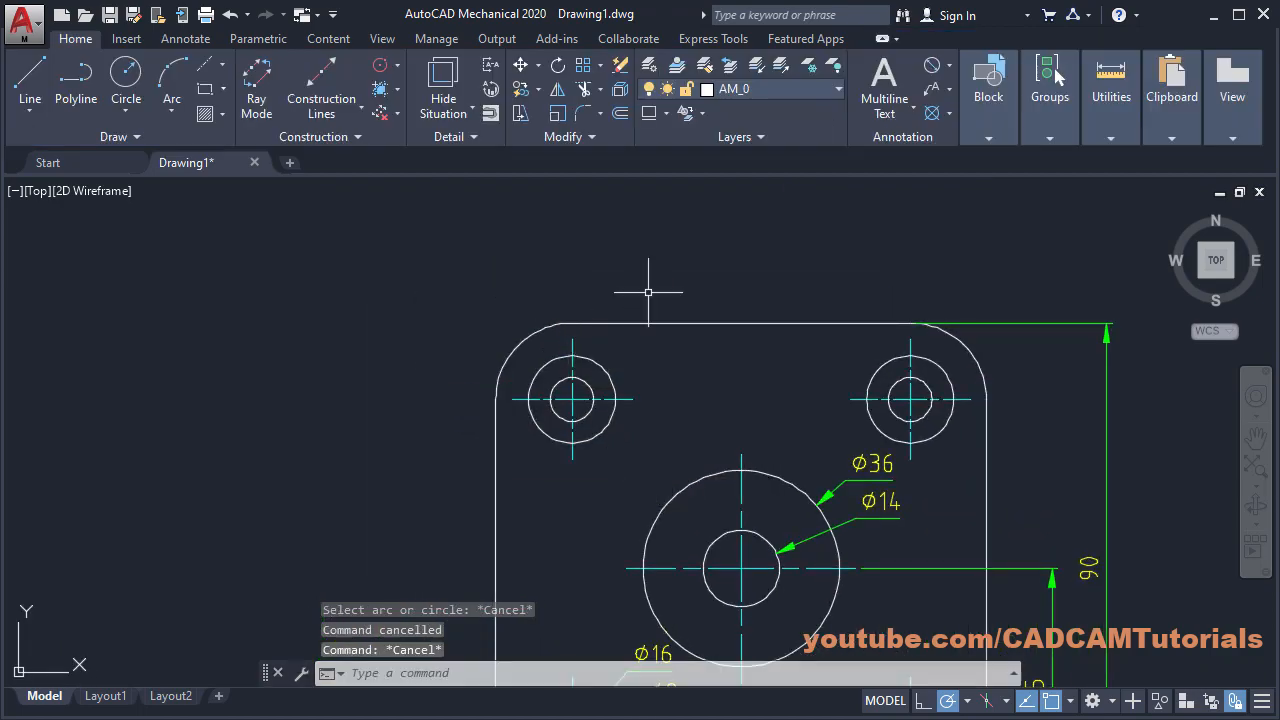
Step: Add a radius dimension to the plate's upper-left corner arc, placed outside the corner with its default text
{"action": "left_click", "coordinate": [950, 68]}
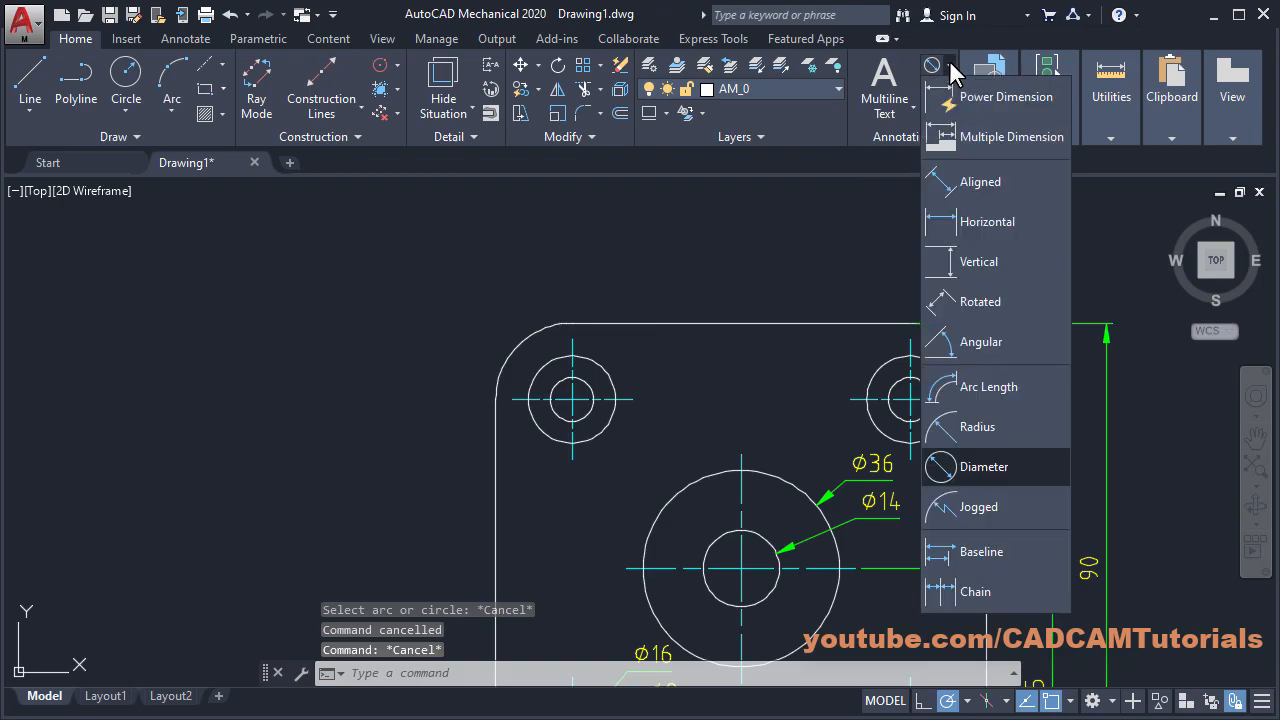
{"action": "left_click", "coordinate": [960, 421]}
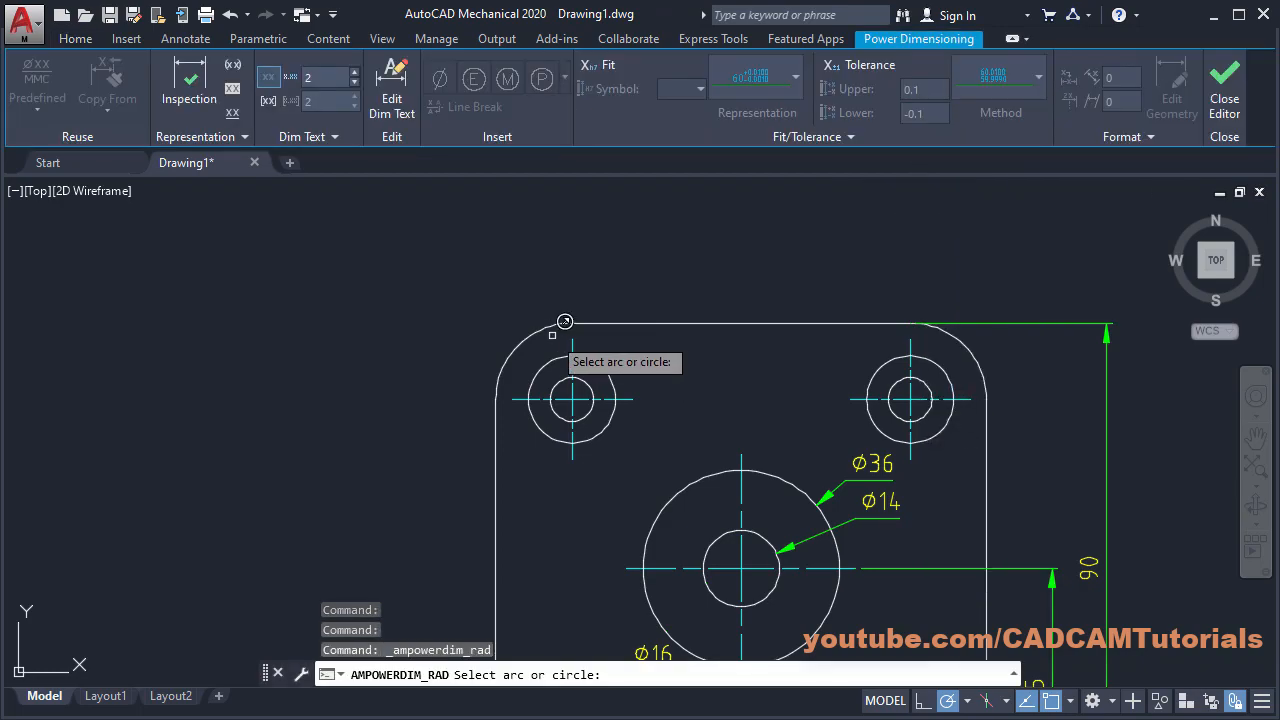
{"action": "left_click", "coordinate": [516, 346]}
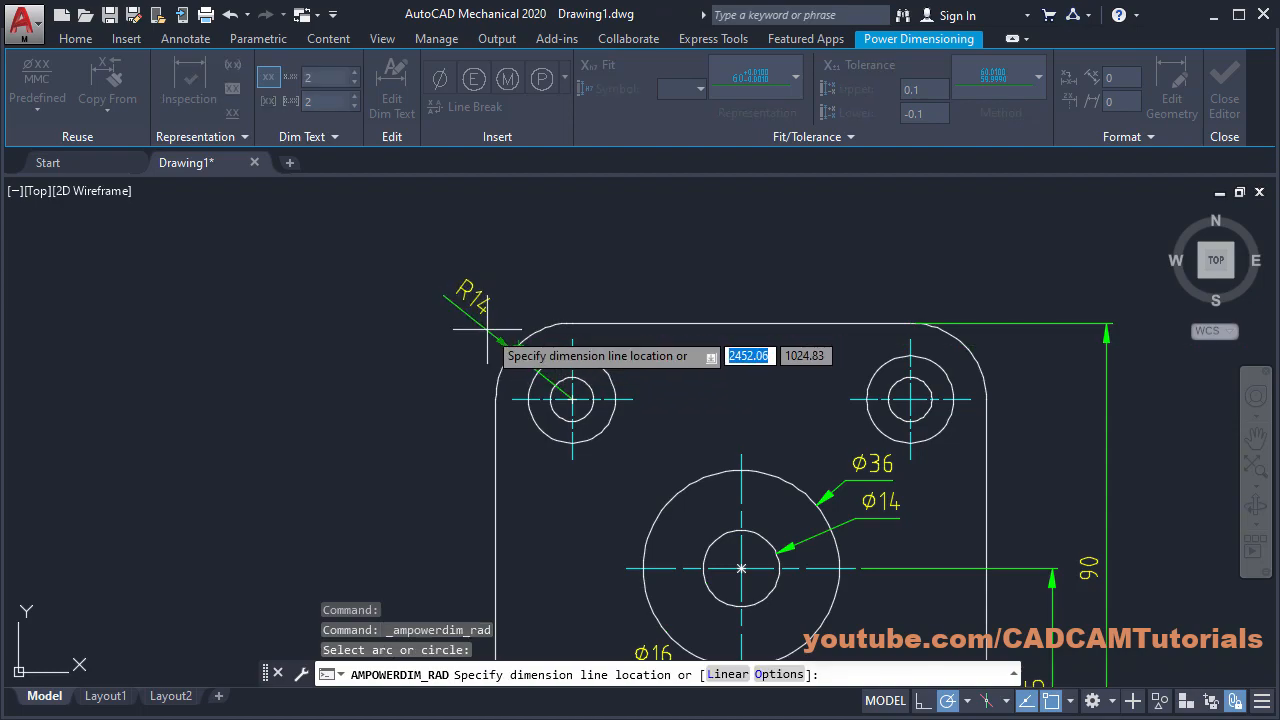
{"action": "left_click", "coordinate": [478, 316]}
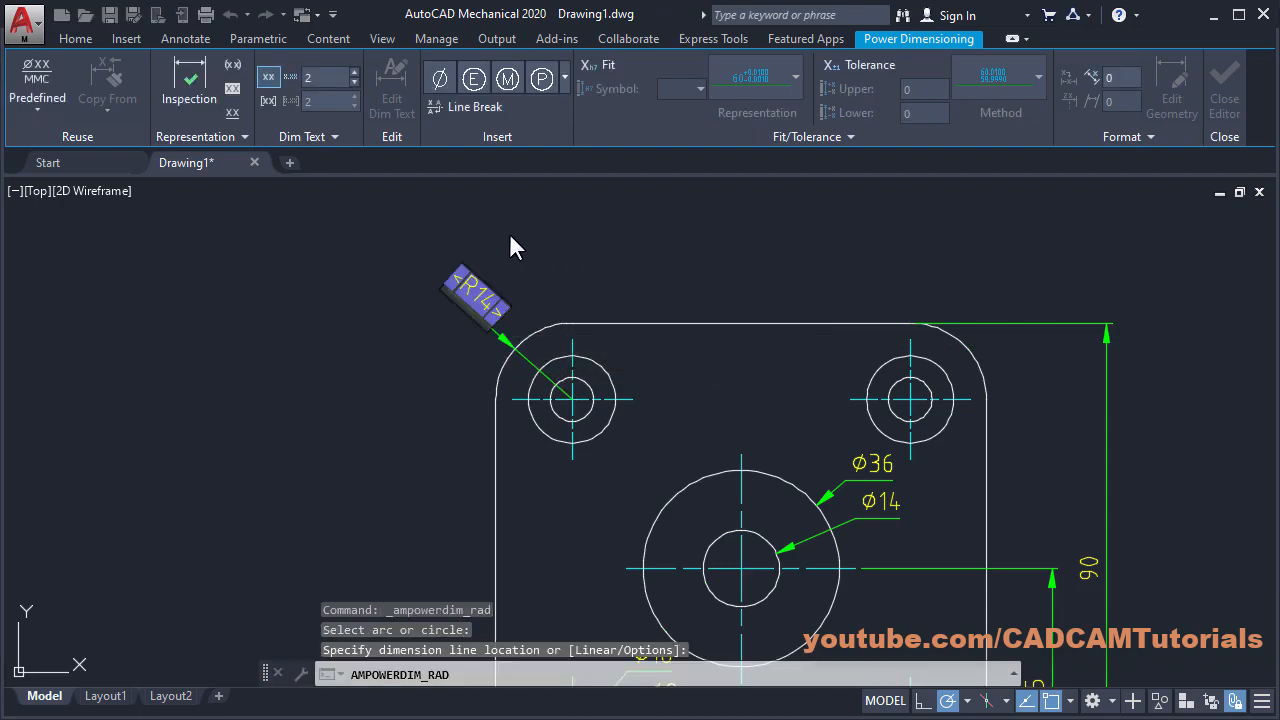
{"action": "left_click", "coordinate": [843, 255]}
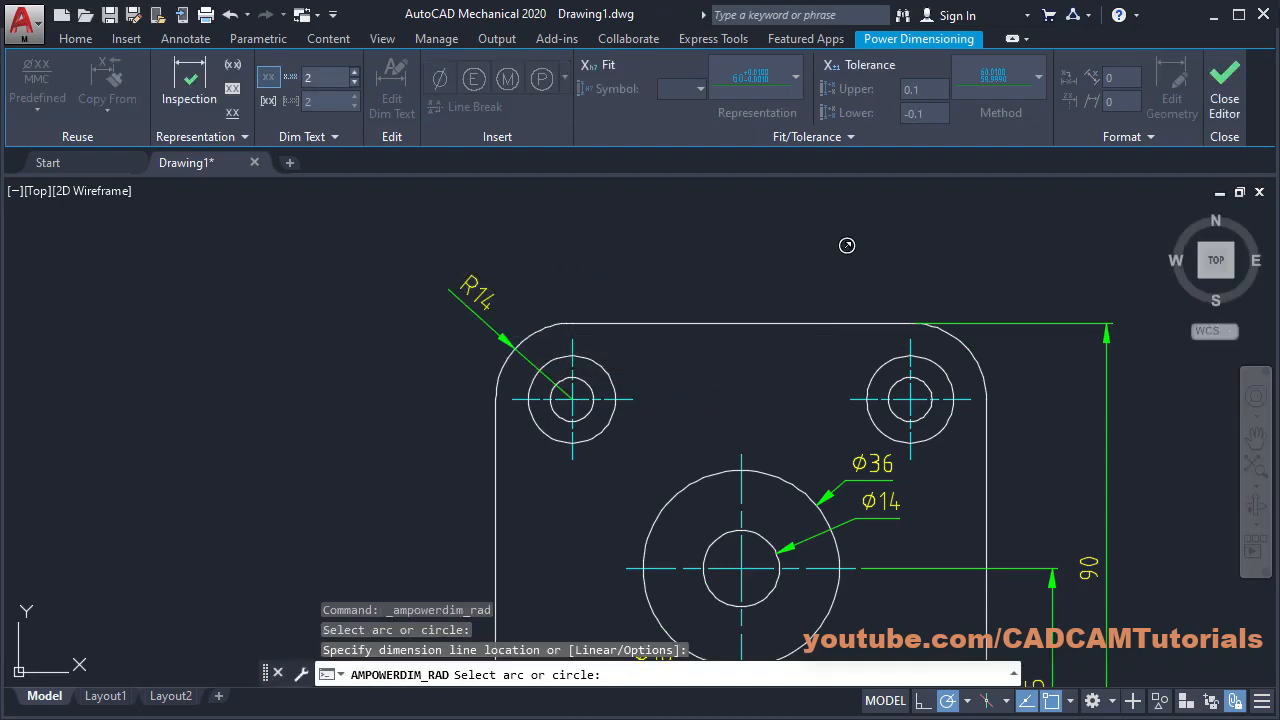
{"action": "key", "text": "Escape"}
{"action": "key", "text": "Escape"}
Step: Save the dimensioned plate drawing as AM EX - 1 in the Documents folder and close it
{"action": "middle_click", "coordinate": [632, 248]}
{"action": "middle_click", "coordinate": [632, 248]}
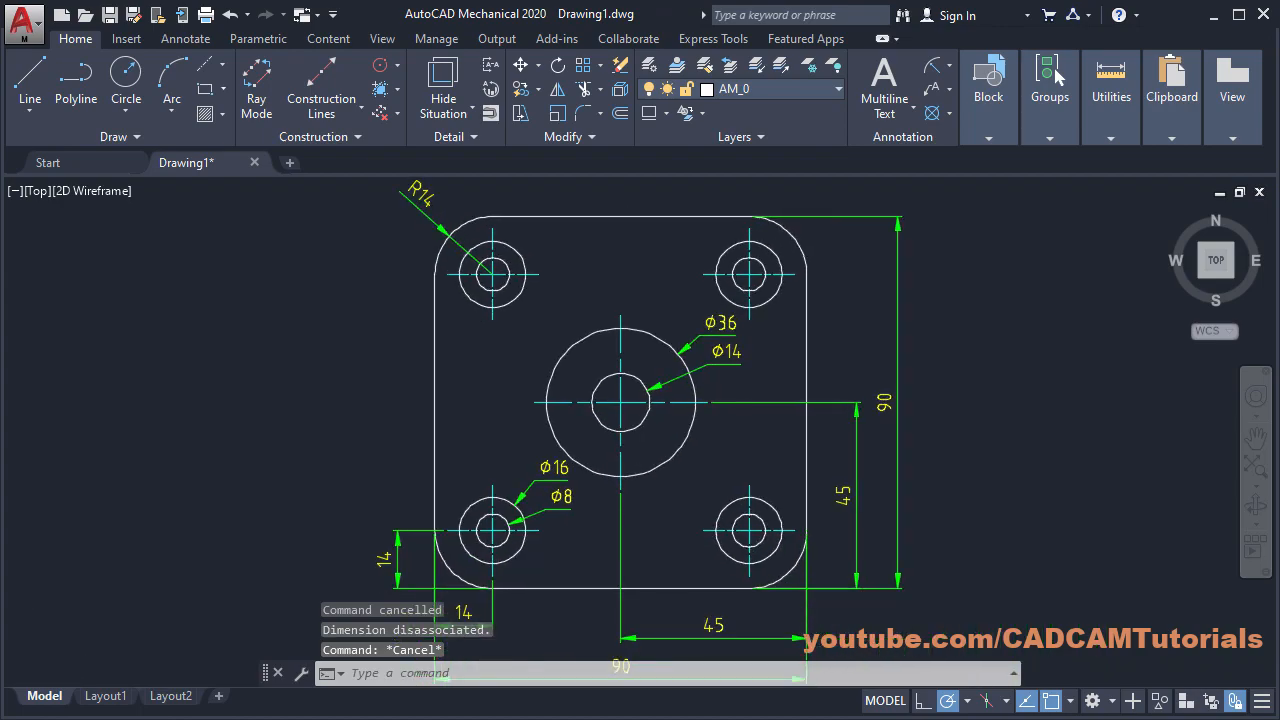
{"action": "middle_click_drag", "start_coordinate": [812, 494], "coordinate": [814, 472]}
{"action": "scroll", "coordinate": [816, 470], "scroll_direction": "down", "scroll_amount": 2}
{"action": "scroll", "coordinate": [797, 474], "scroll_direction": "up", "scroll_amount": 2}
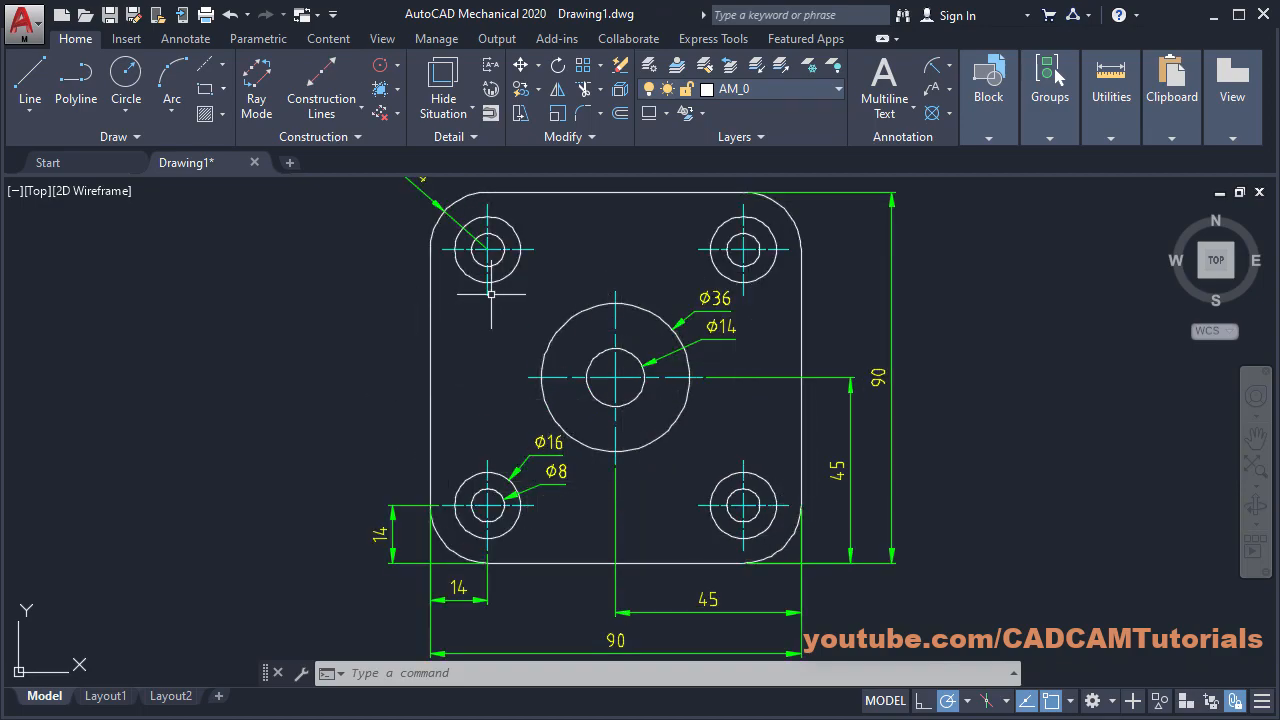
{"action": "left_click", "coordinate": [110, 15]}
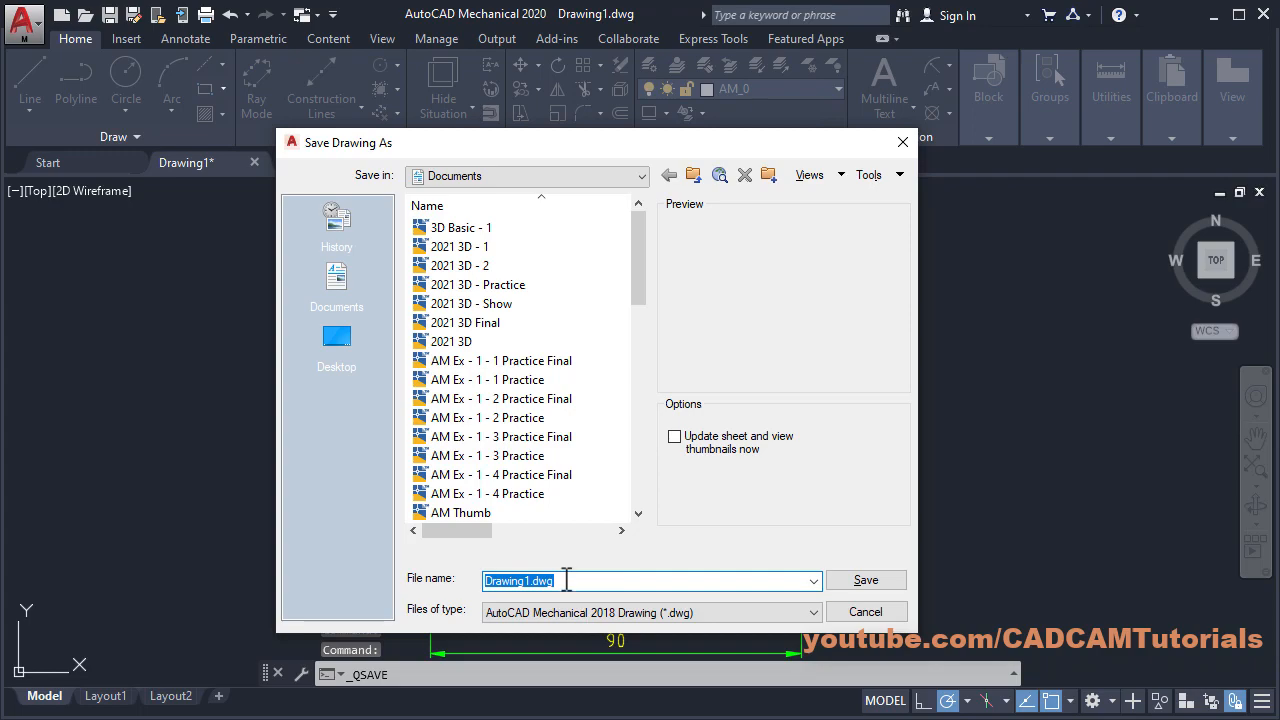
{"action": "type", "text": "AM"}
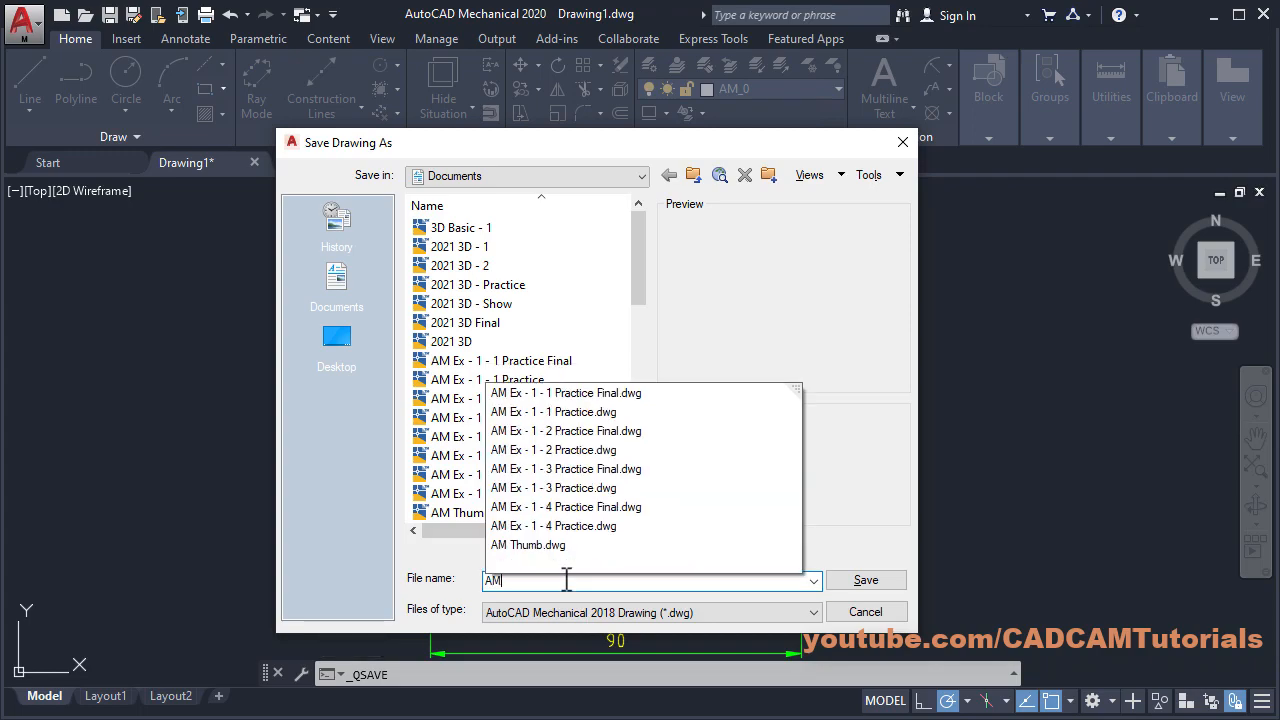
{"action": "type", "text": " EX - 1"}
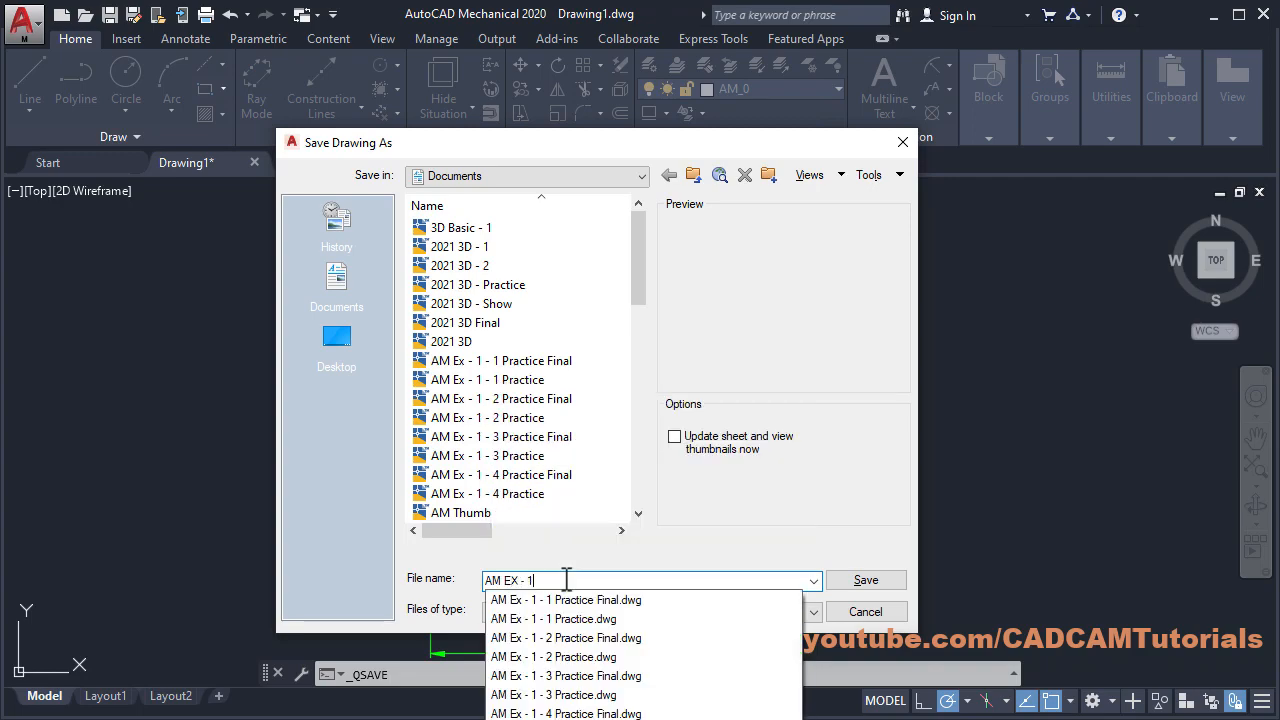
{"action": "left_click", "coordinate": [866, 581]}
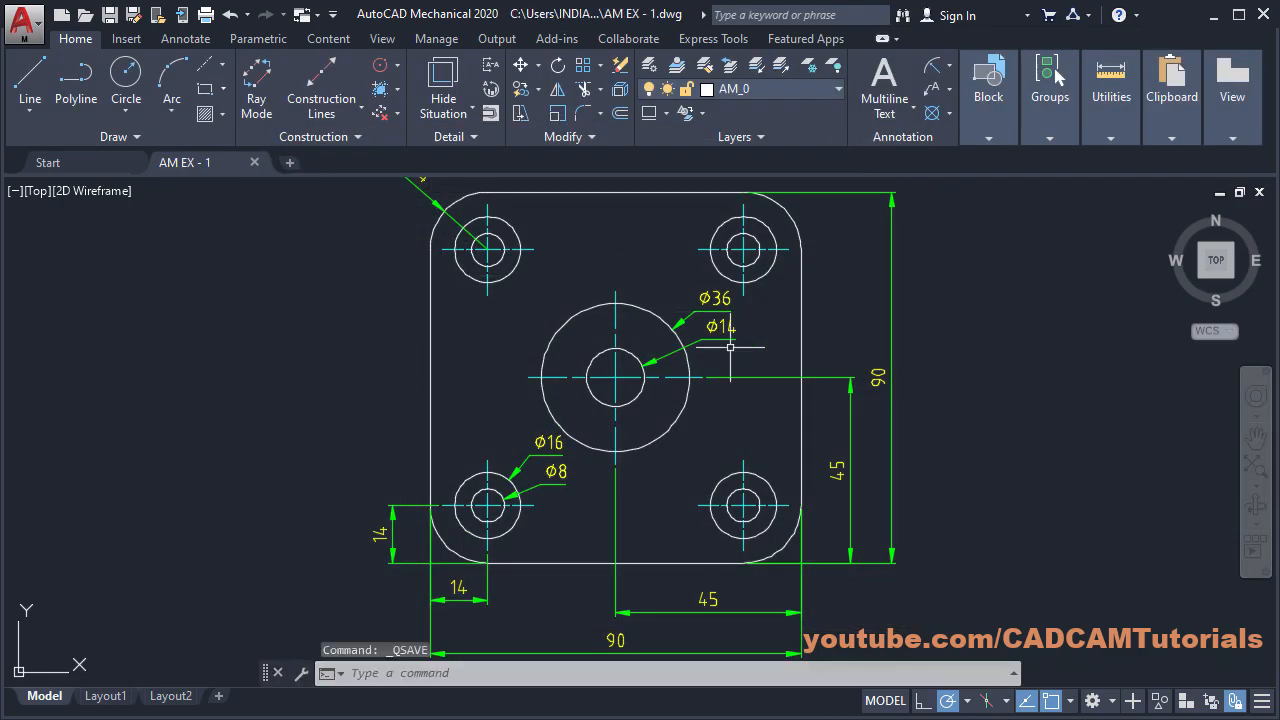
{"action": "left_click", "coordinate": [254, 163]}
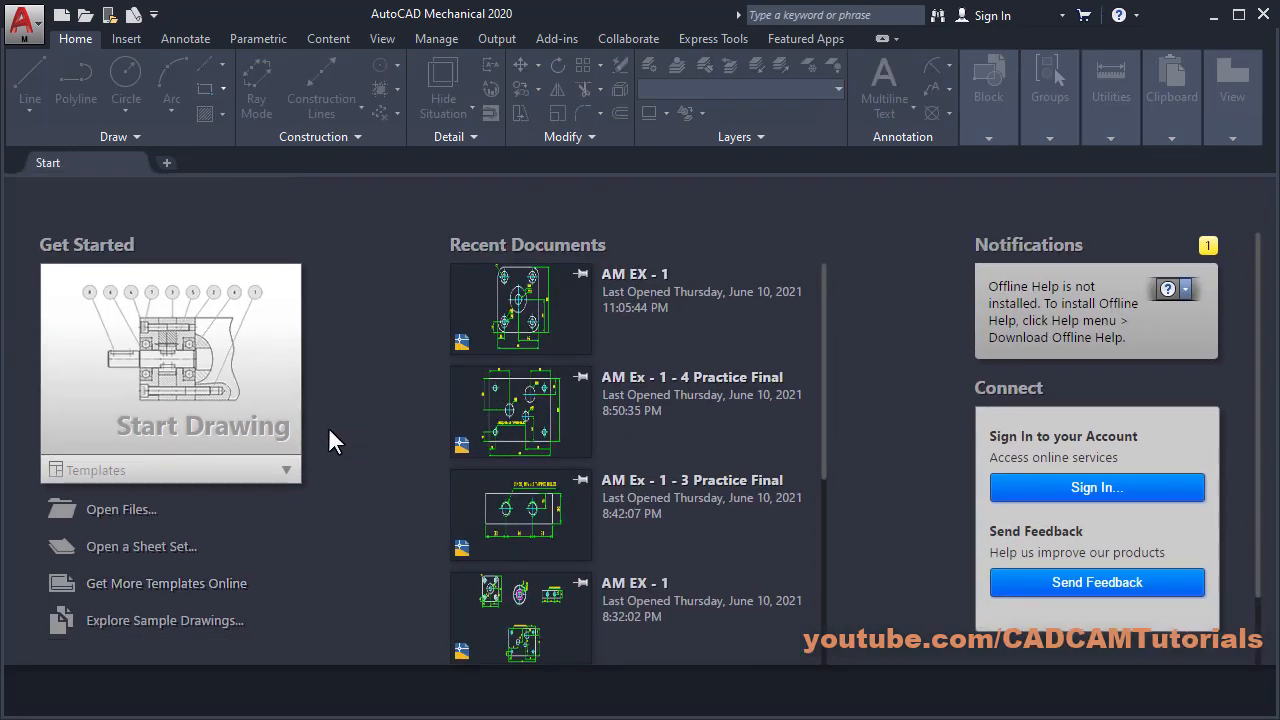
Step: Start a new drawing and consult the concentric-circles exercise in the reference PDF in Adobe Reader
{"action": "left_click", "coordinate": [200, 385]}
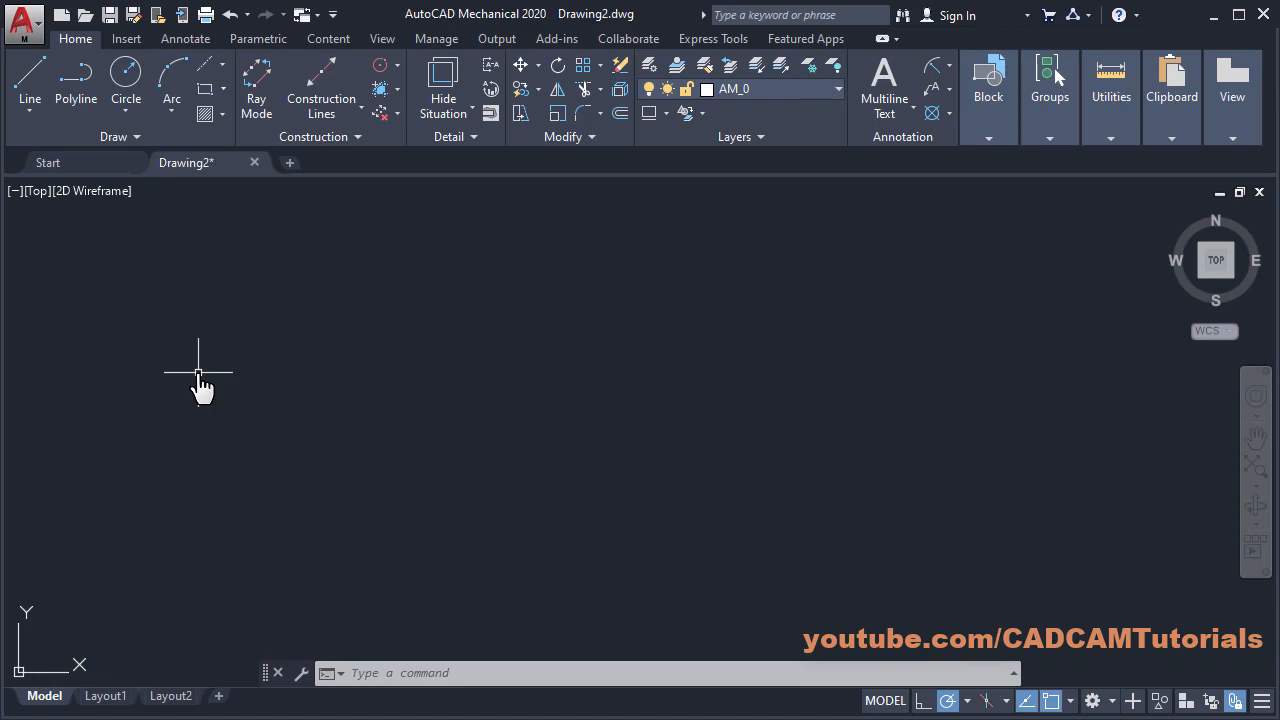
{"action": "key", "text": "alt+Tab"}
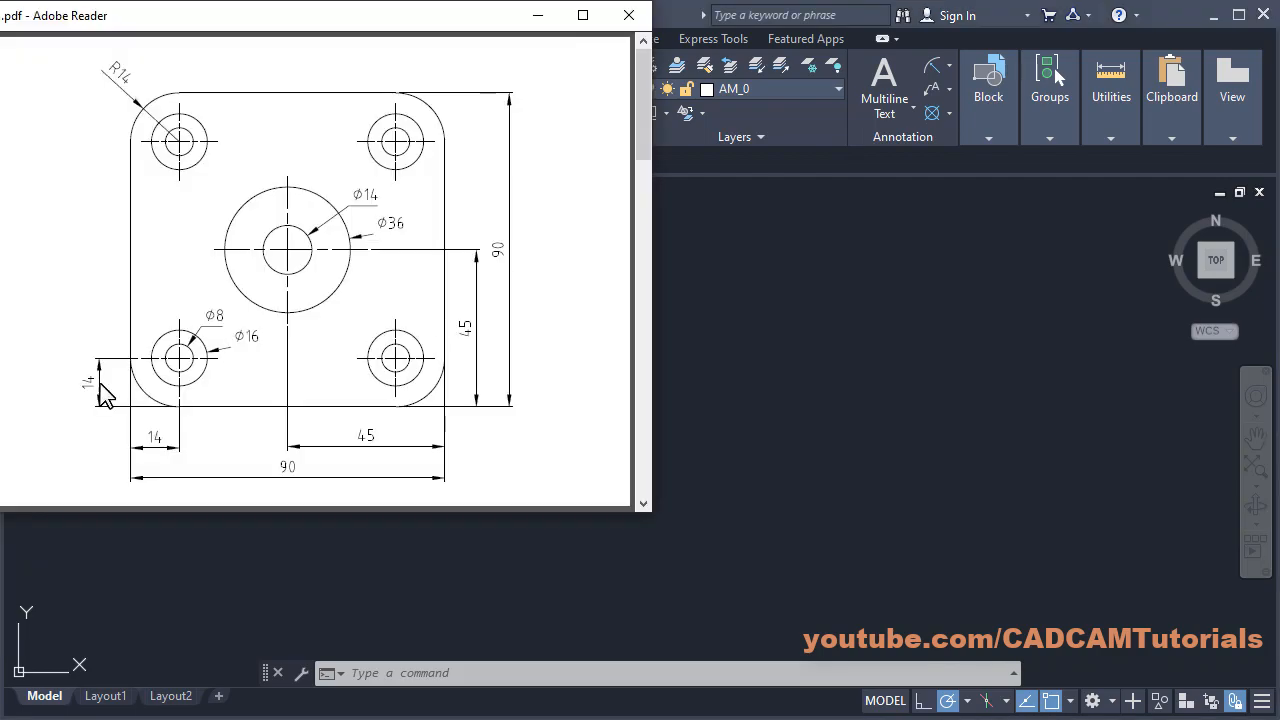
{"action": "scroll", "coordinate": [597, 397], "scroll_direction": "down", "scroll_amount": 3}
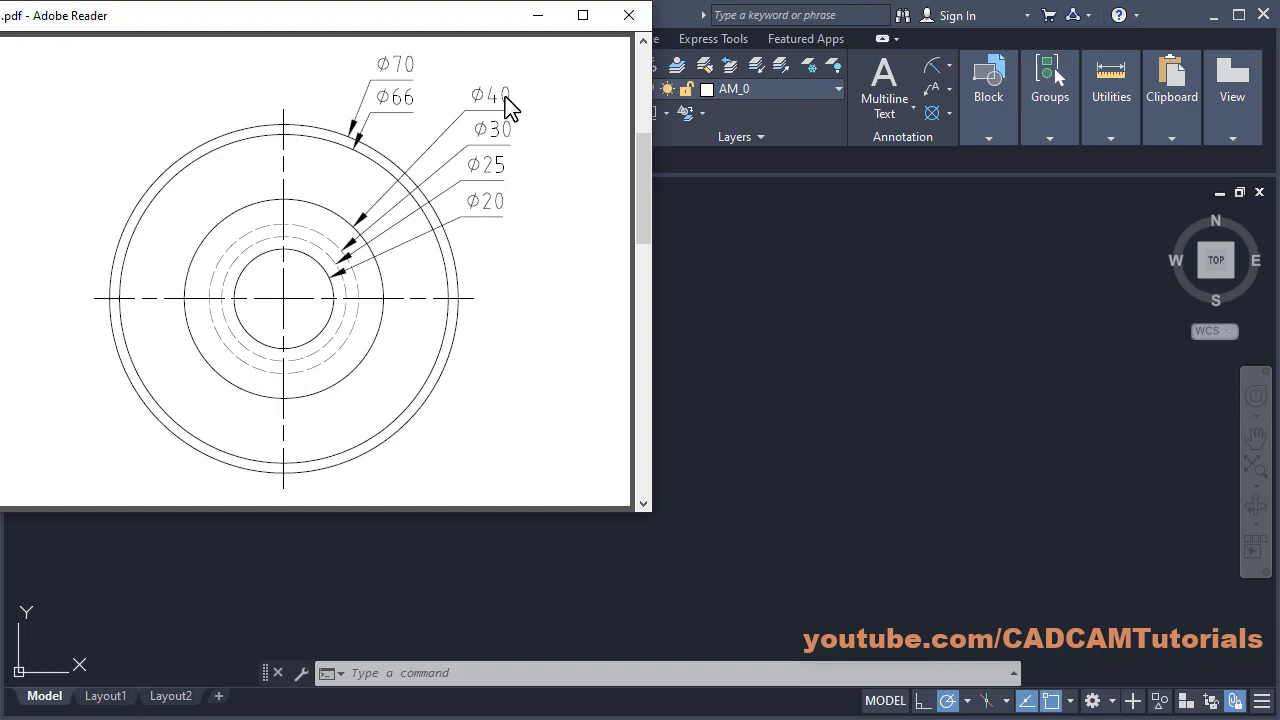
{"action": "left_click", "coordinate": [814, 420]}
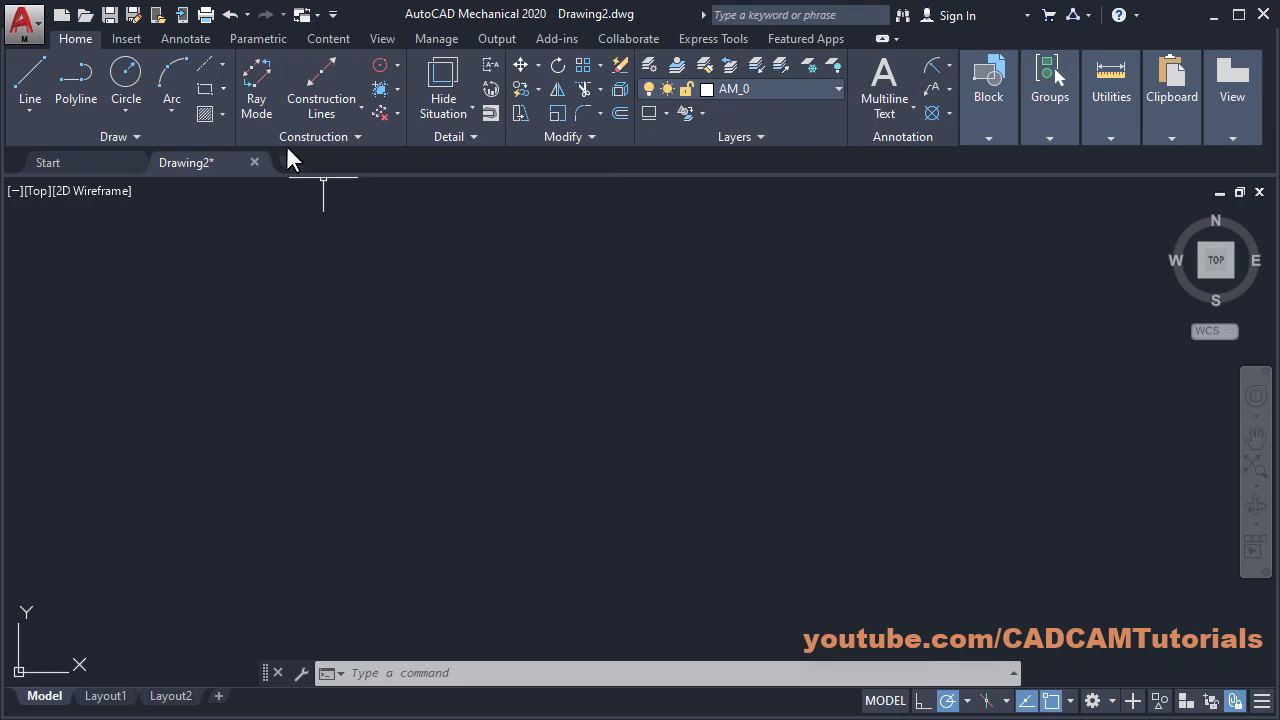
Step: Place one centerline cross with concentric holes of diameters 20, 25, 30, 40, 66 and 70 mm in the middle of the drawing
{"action": "left_click", "coordinate": [224, 62]}
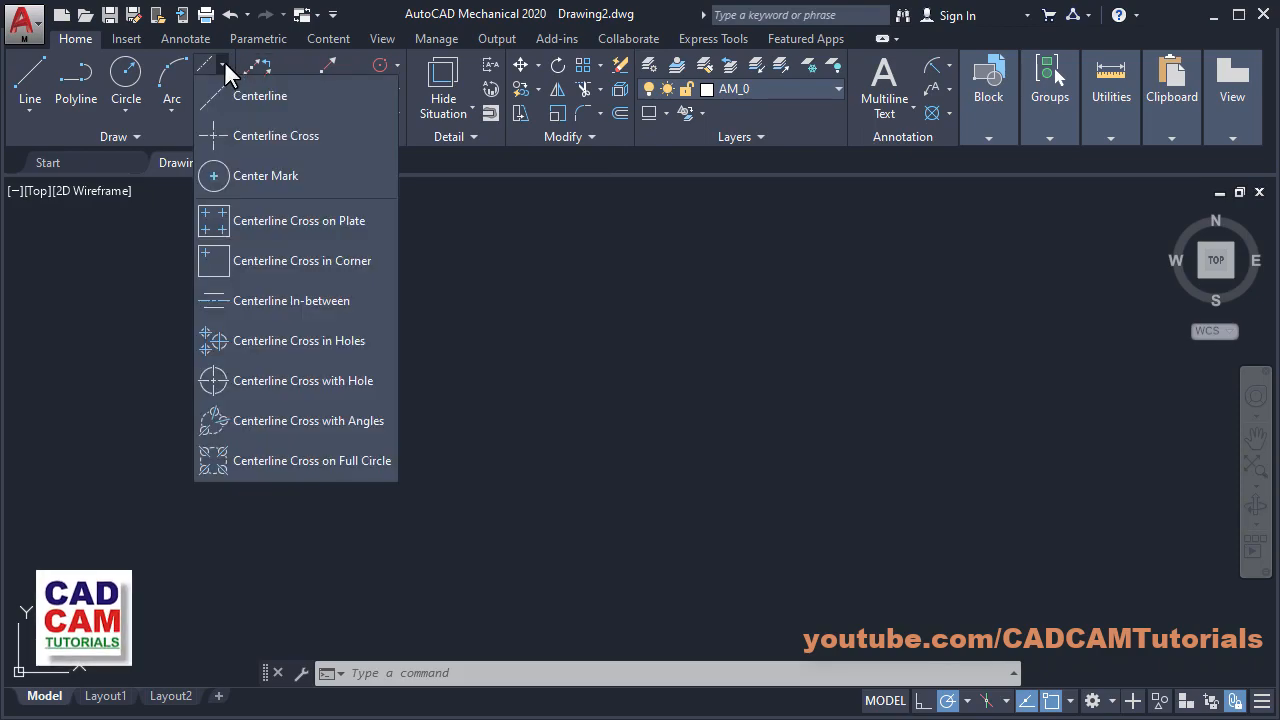
{"action": "left_click", "coordinate": [268, 386]}
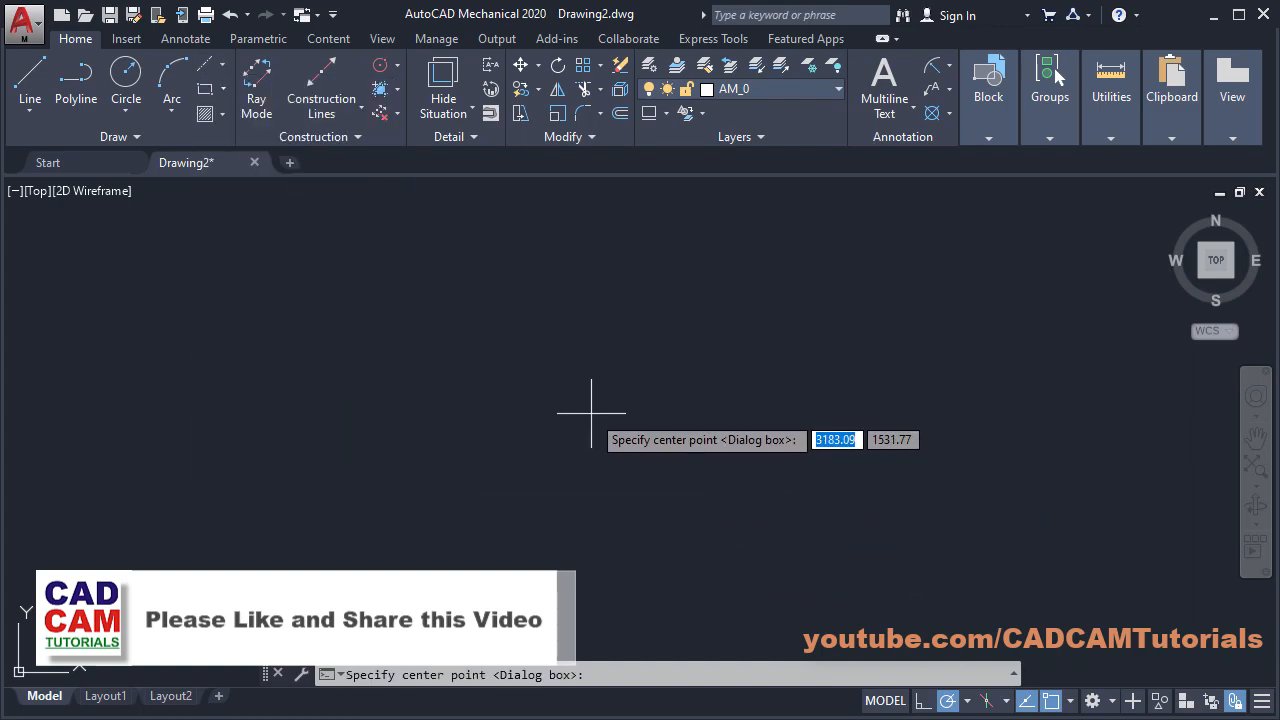
{"action": "left_click", "coordinate": [591, 412]}
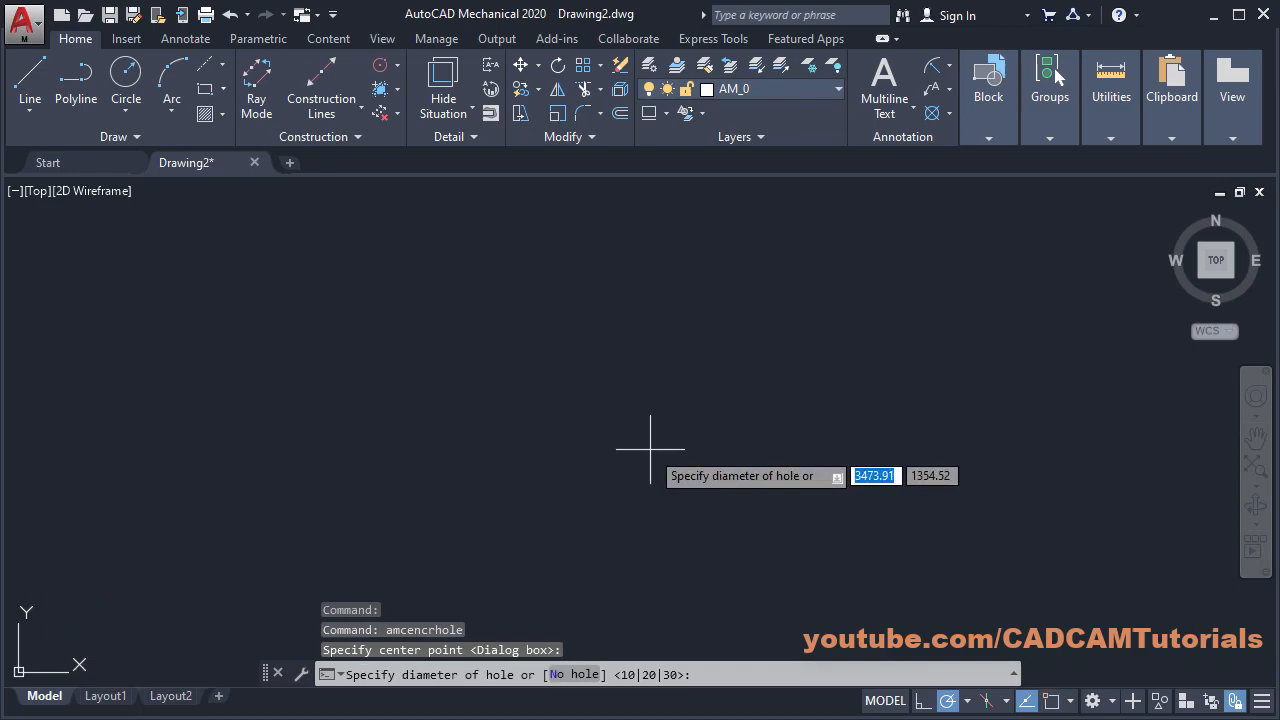
{"action": "type", "text": "20"}
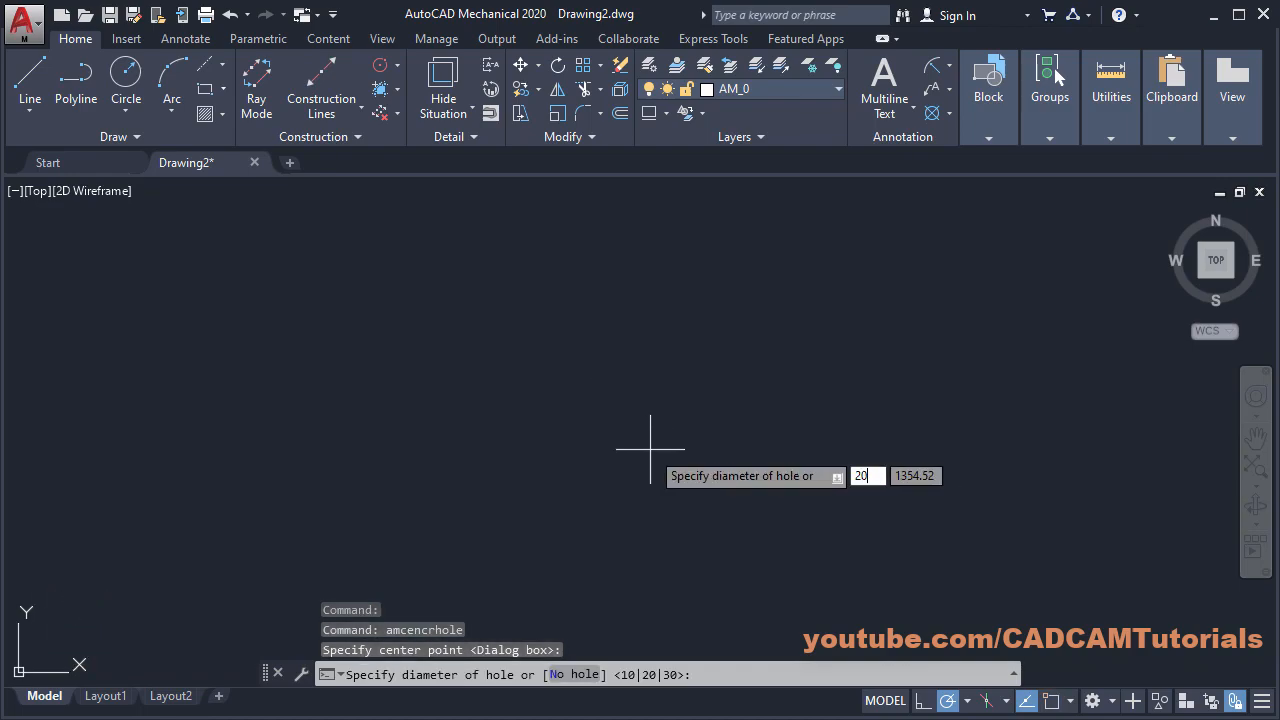
{"action": "type", "text": "|25|"}
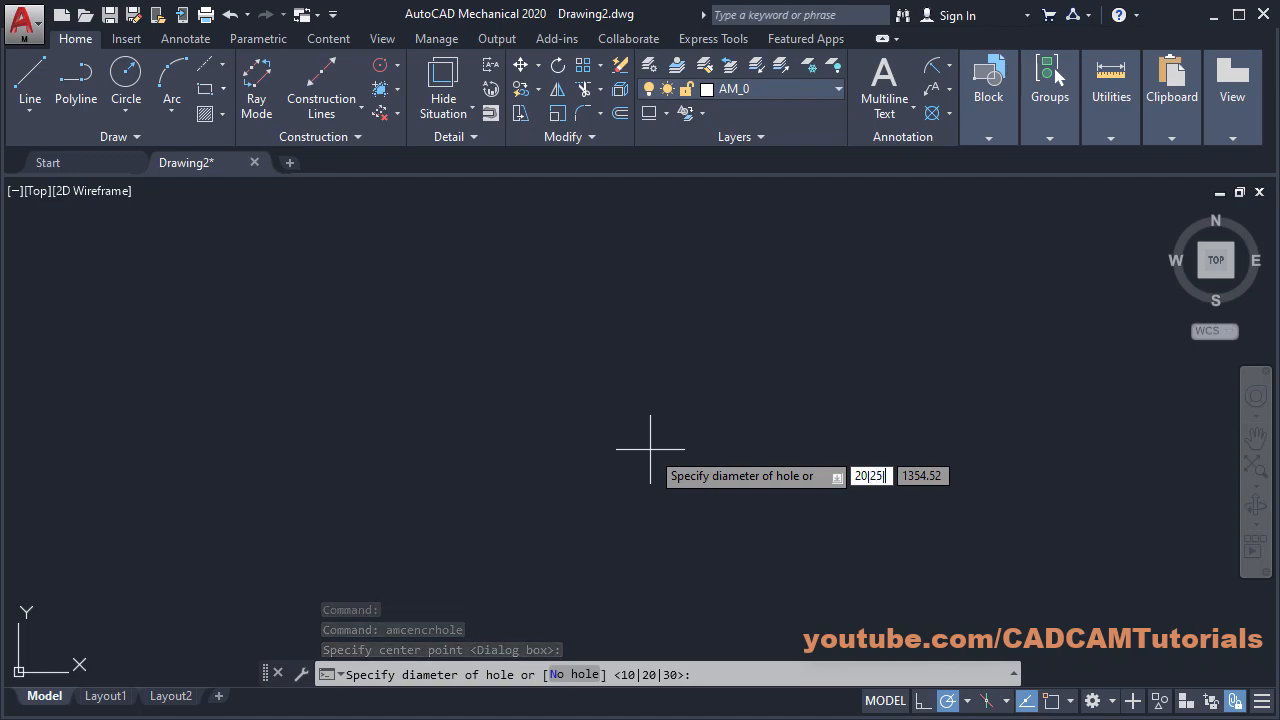
{"action": "type", "text": "30"}
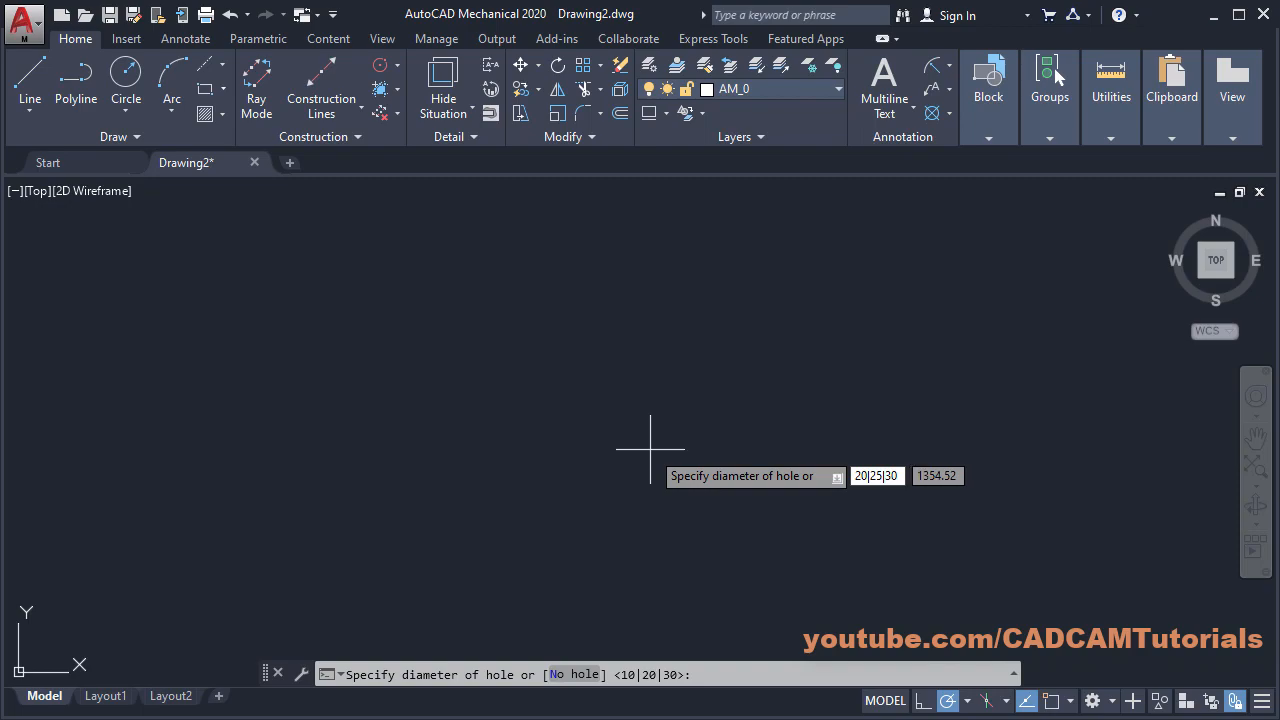
{"action": "type", "text": "|40"}
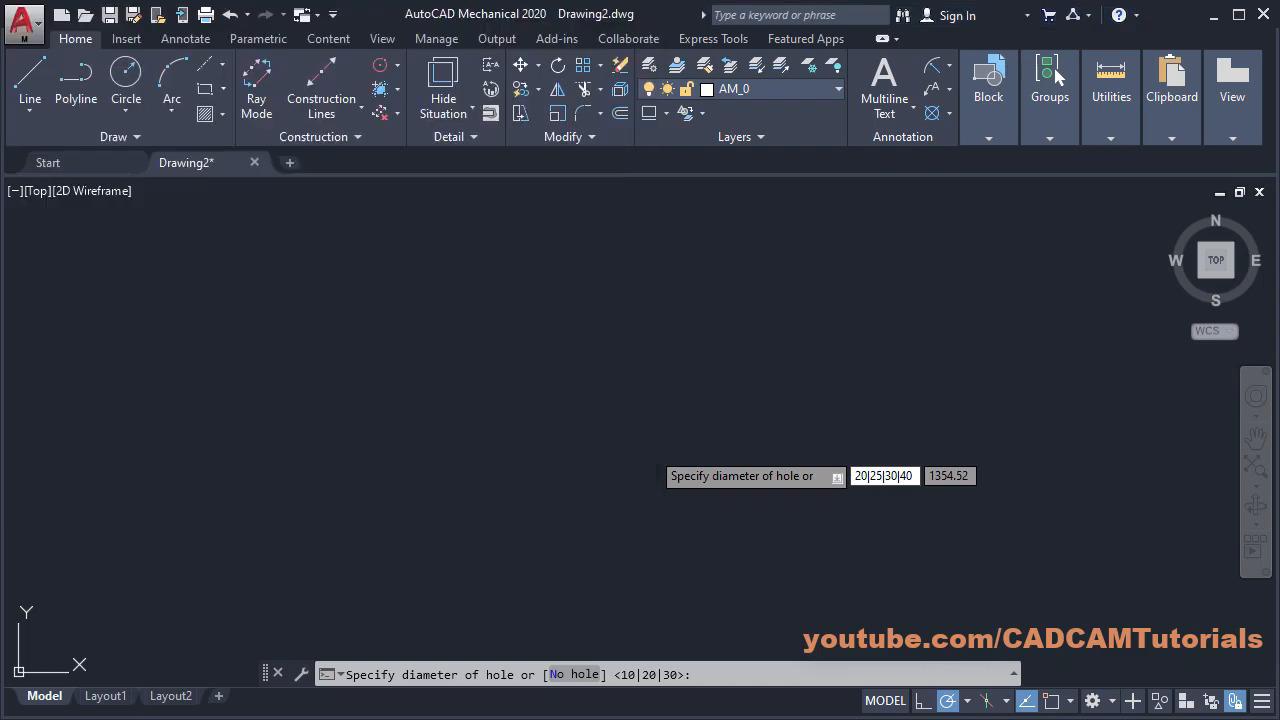
{"action": "type", "text": "|66|"}
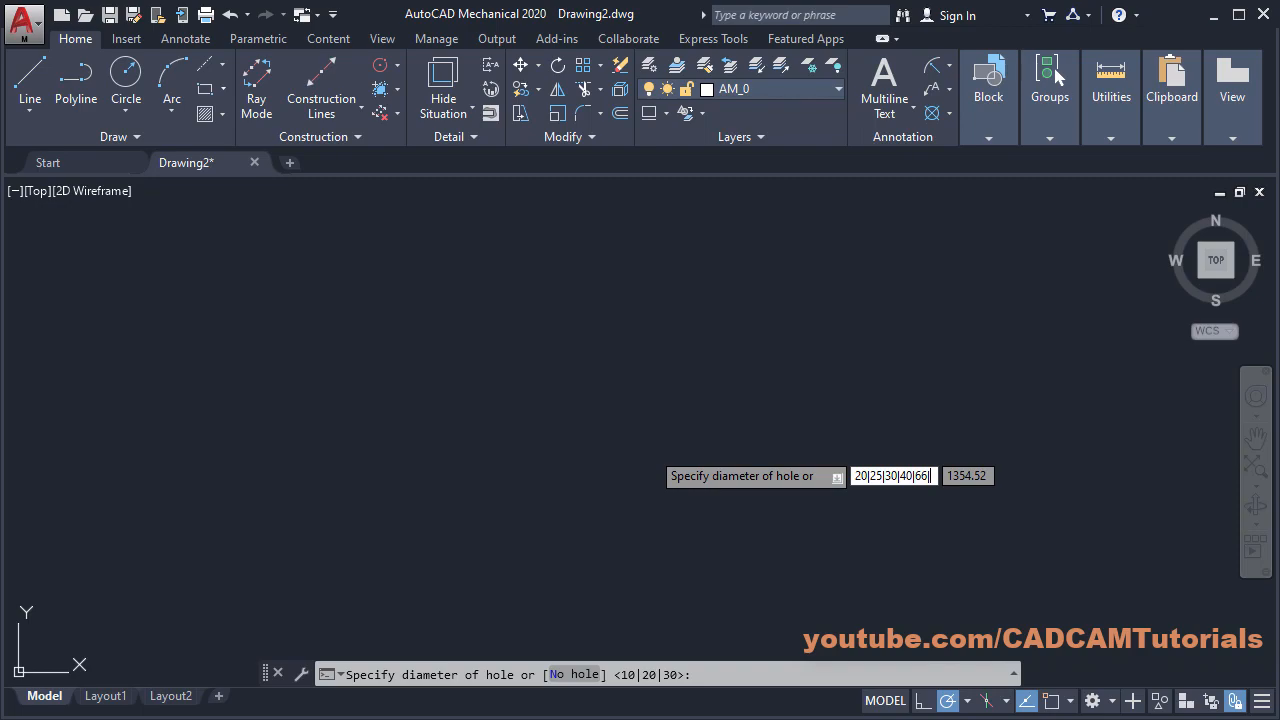
{"action": "type", "text": "70"}
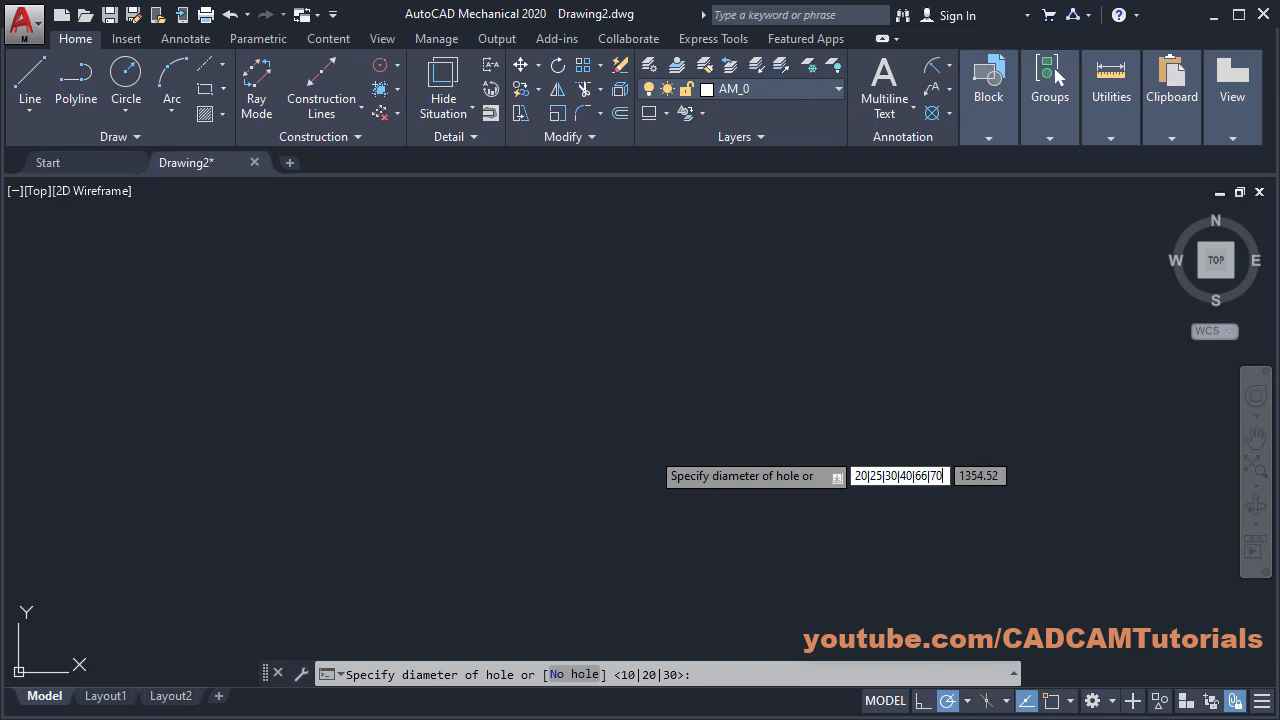
{"action": "key", "text": "Return"}
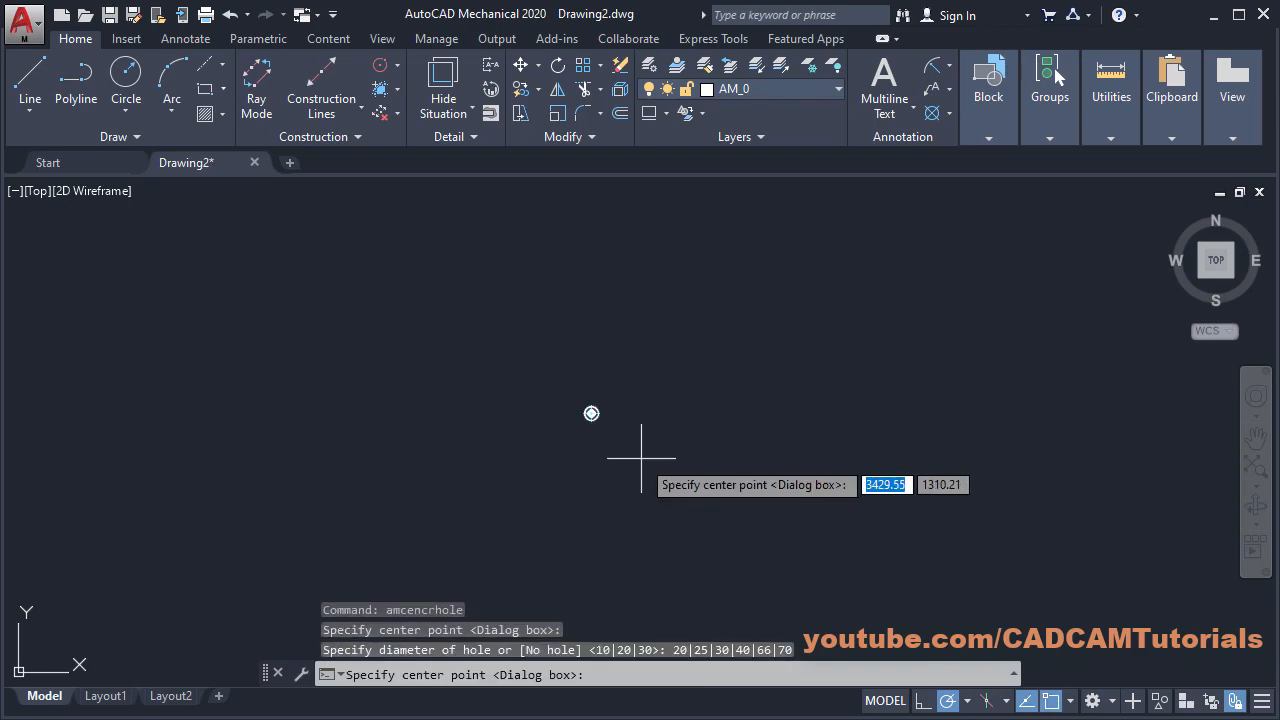
{"action": "key", "text": "Escape"}
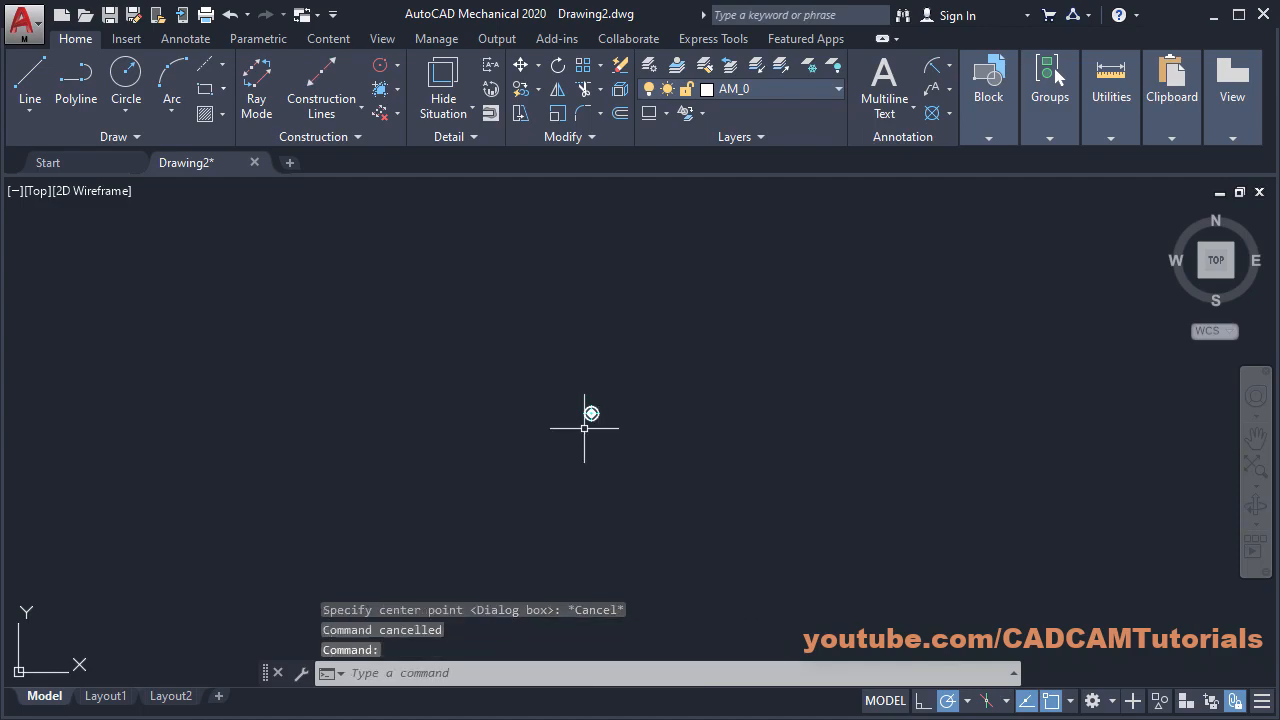
Step: Create a hide situation with the 20 and 40 mm circles as foreground objects, showing the 25 and 30 mm circles as hidden lines
{"action": "middle_click", "coordinate": [585, 428]}
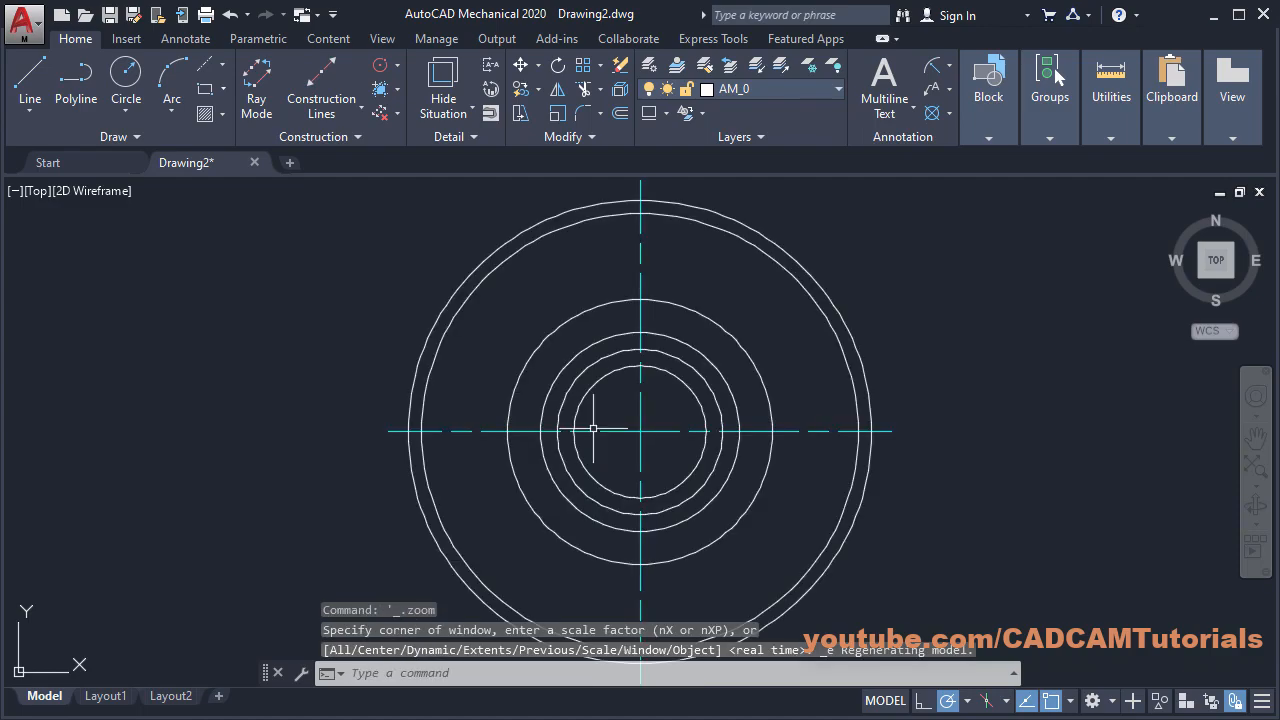
{"action": "scroll", "coordinate": [889, 383], "scroll_direction": "down", "scroll_amount": 2}
{"action": "scroll", "coordinate": [897, 371], "scroll_direction": "up", "scroll_amount": 1}
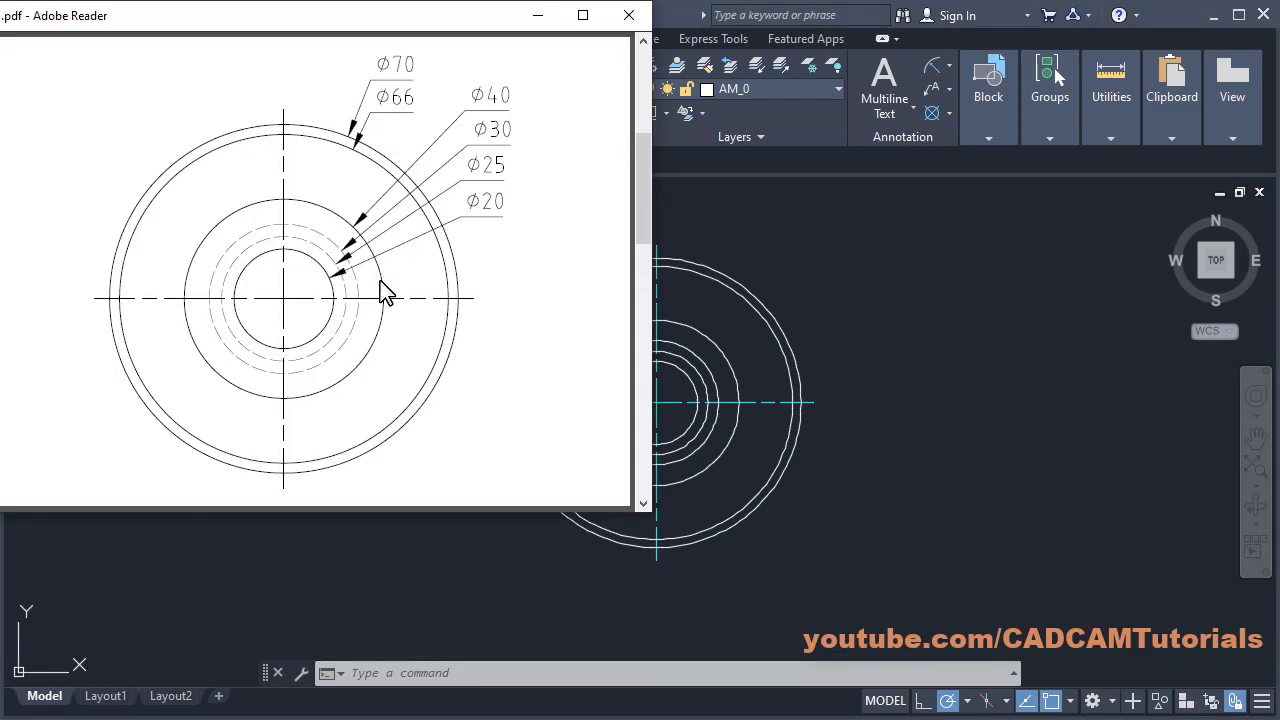
{"action": "left_click", "coordinate": [832, 266]}
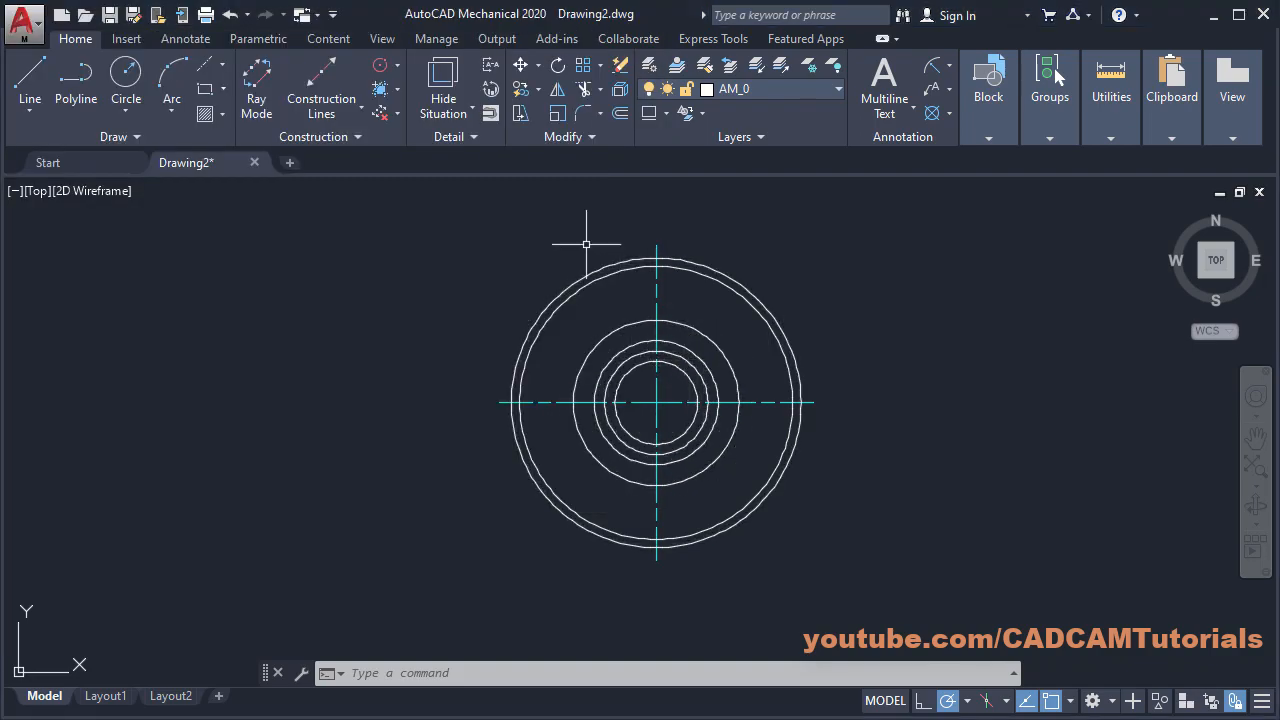
{"action": "left_click", "coordinate": [443, 80]}
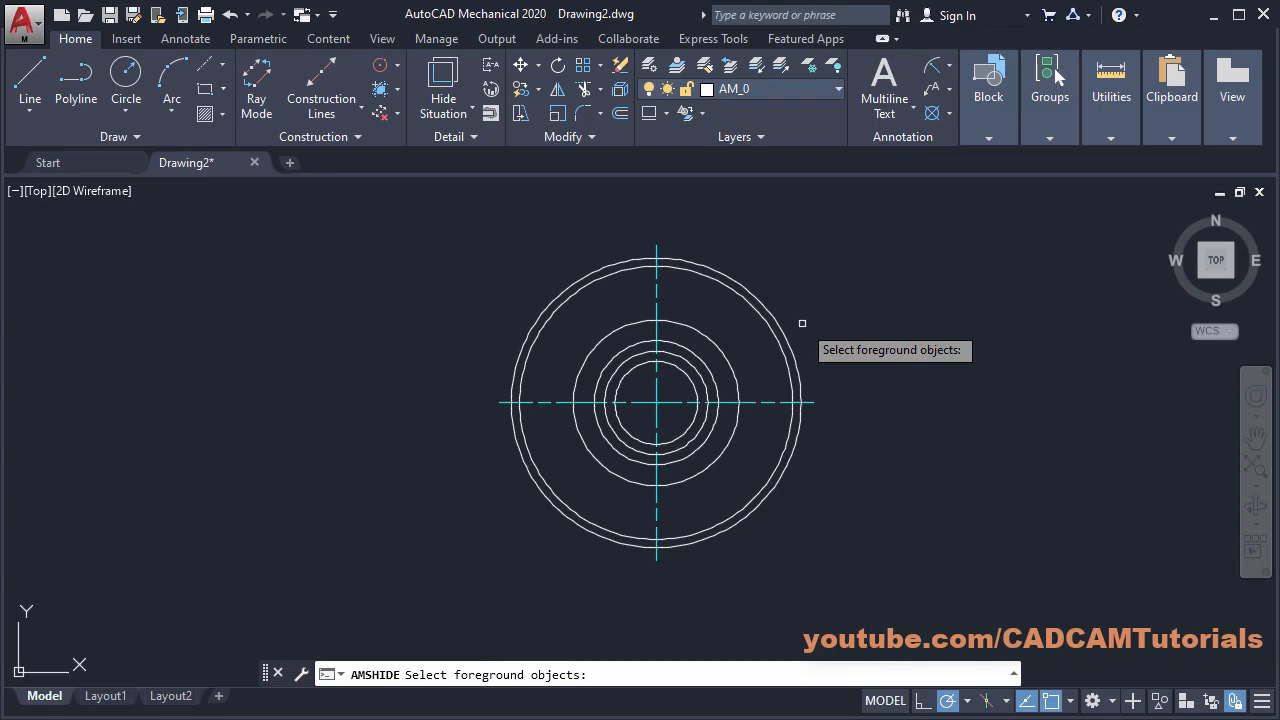
{"action": "left_click", "coordinate": [693, 385]}
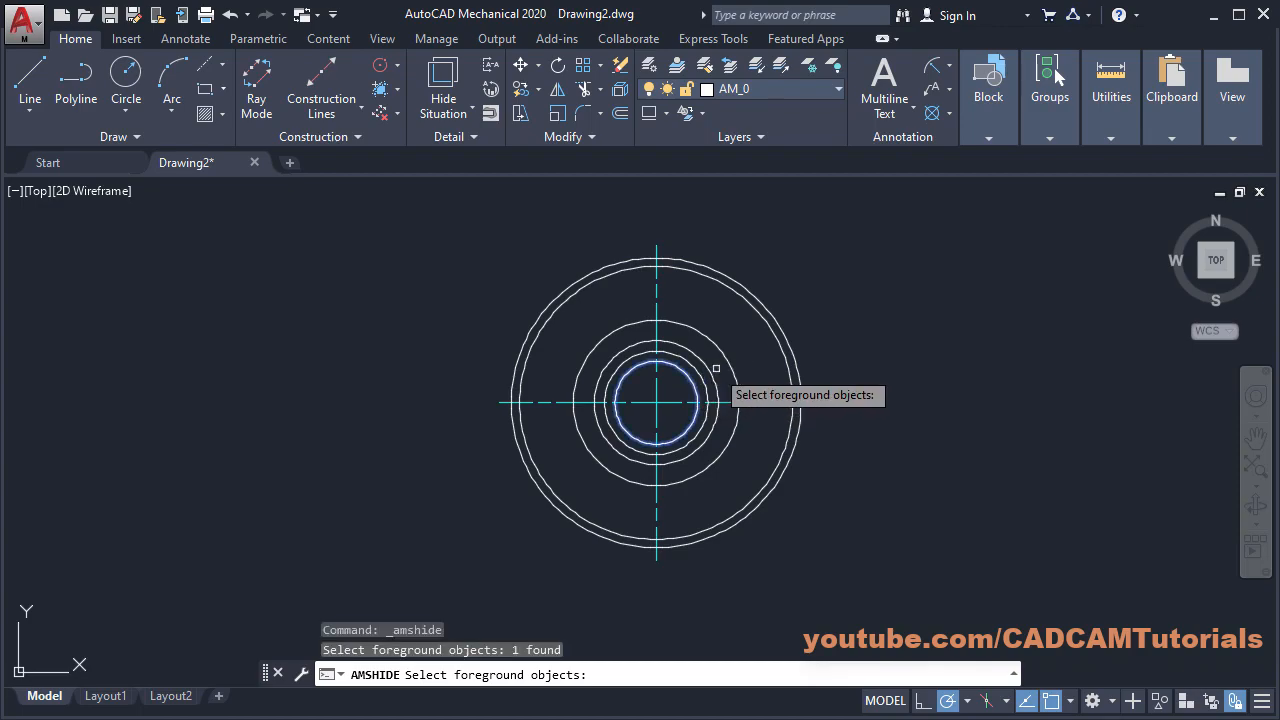
{"action": "left_click", "coordinate": [725, 353]}
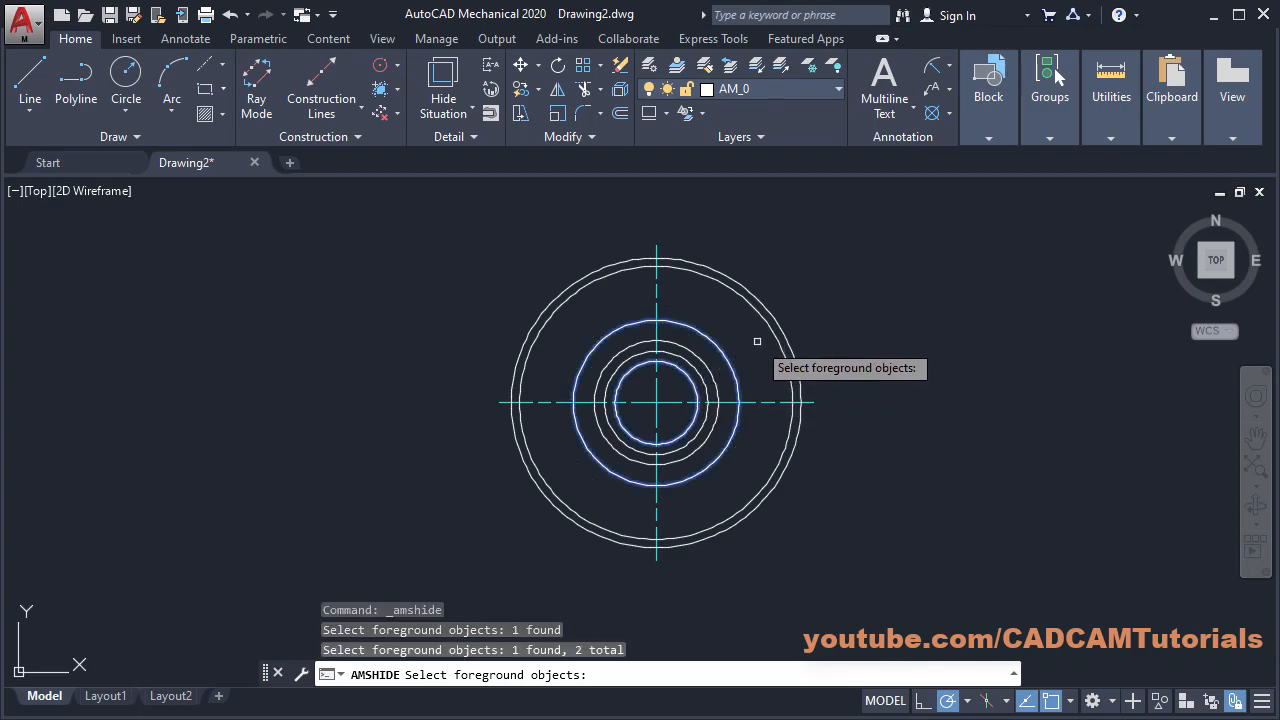
{"action": "key", "text": "Return"}
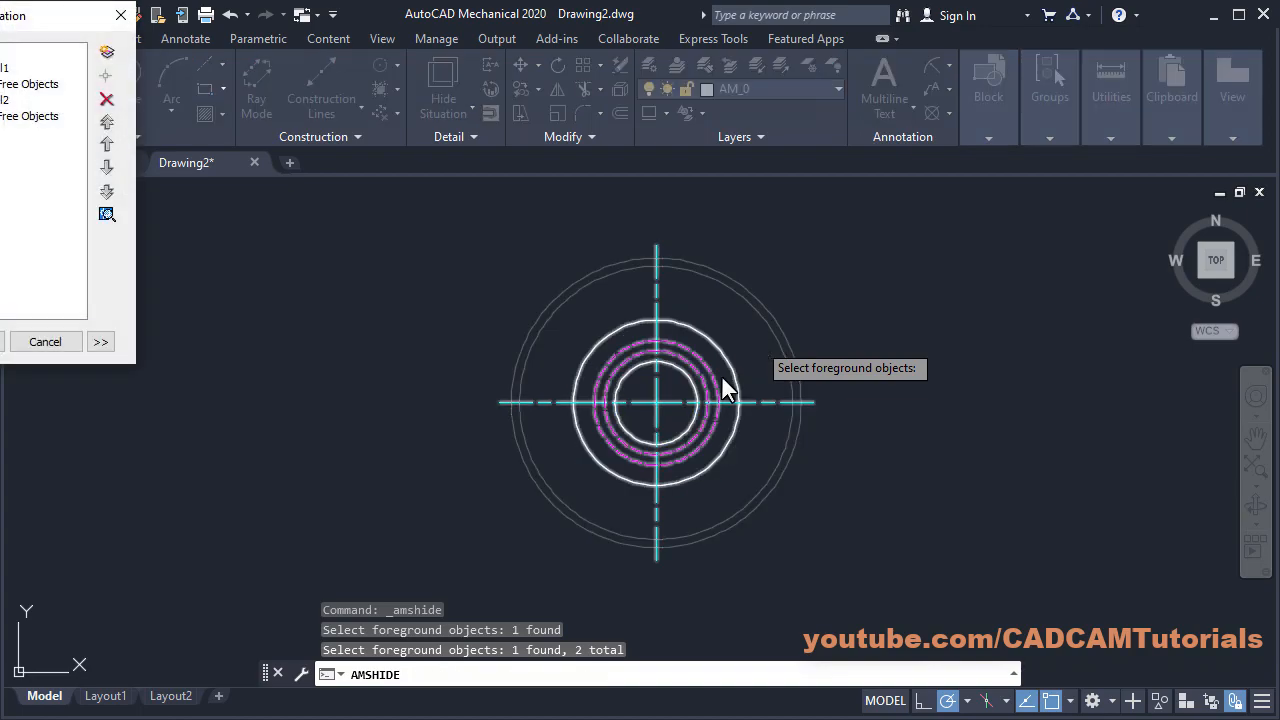
{"action": "left_click_drag", "start_coordinate": [42, 18], "coordinate": [211, 126]}
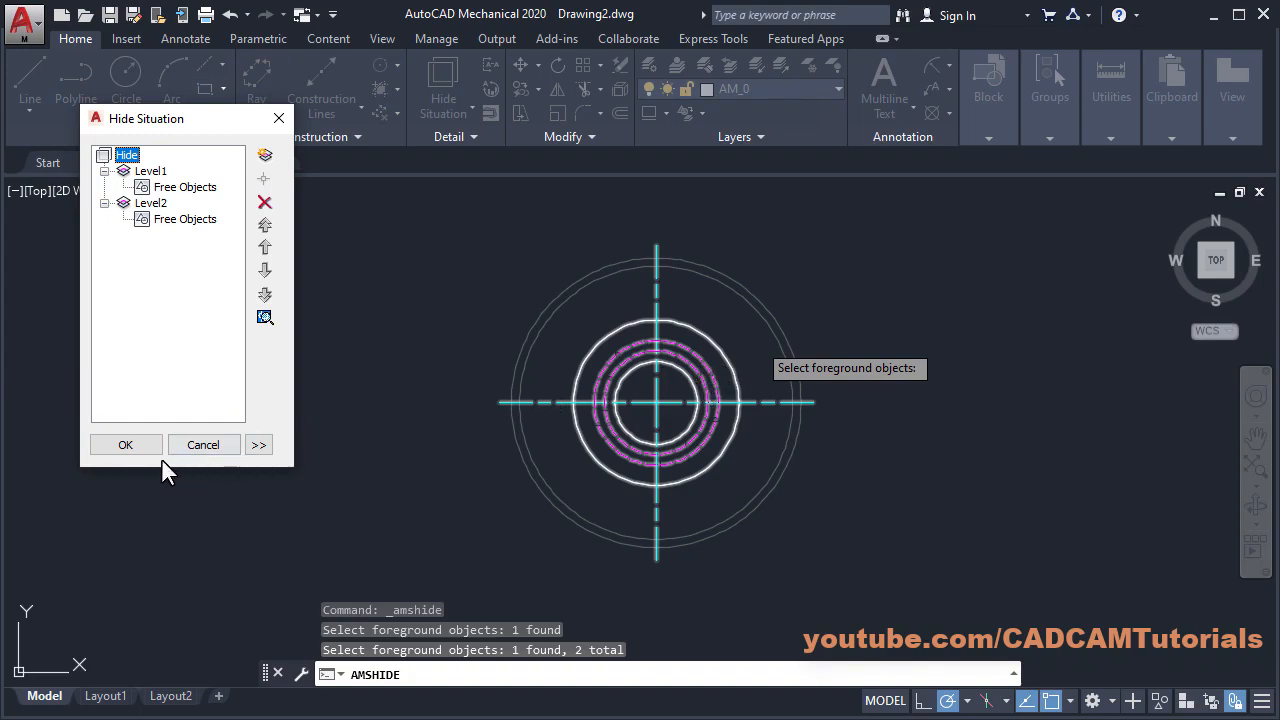
{"action": "left_click", "coordinate": [139, 444]}
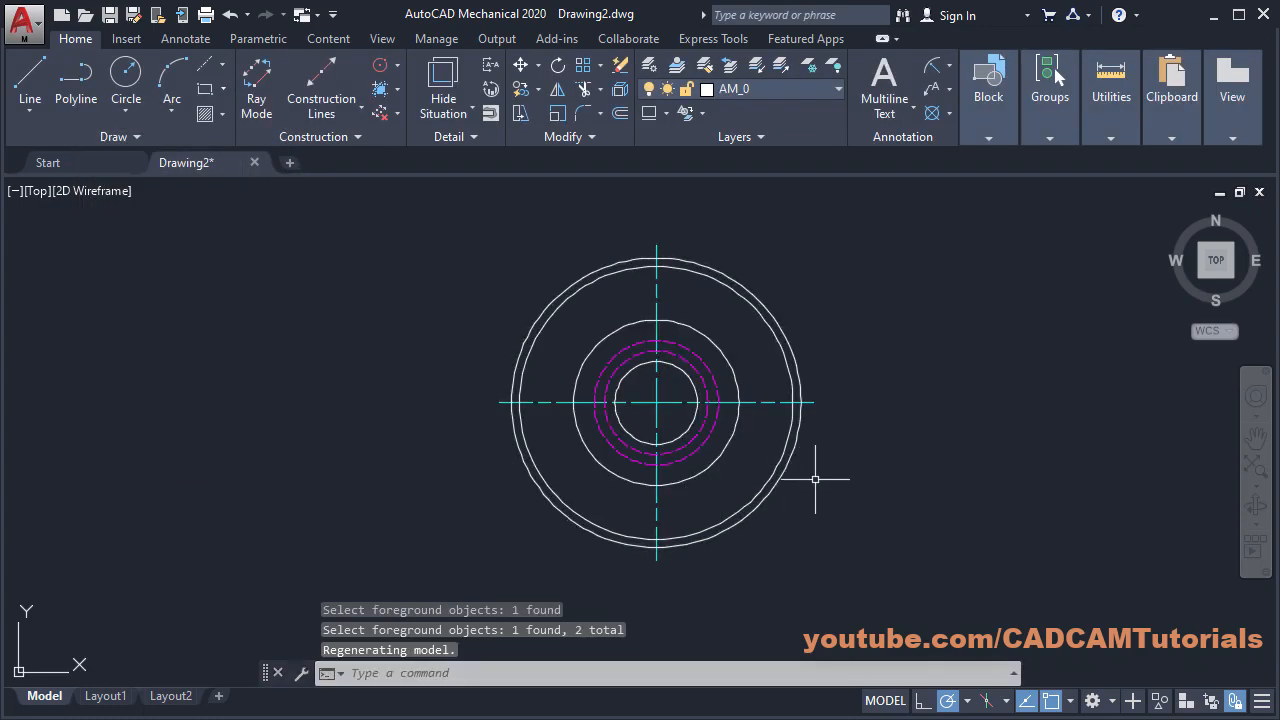
Step: Add a diameter dimension to the innermost circle, placing its label outside the circles on the right with the default text
{"action": "scroll", "coordinate": [824, 322], "scroll_direction": "up", "scroll_amount": 2}
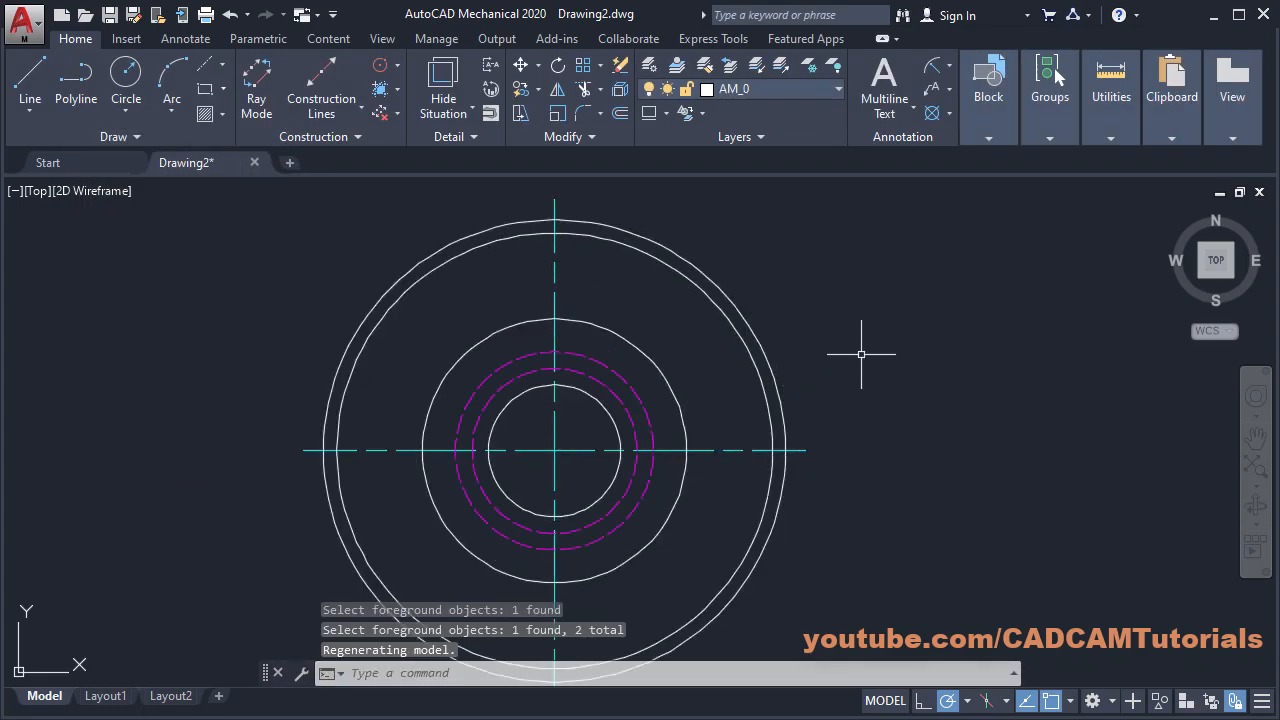
{"action": "left_click", "coordinate": [949, 65]}
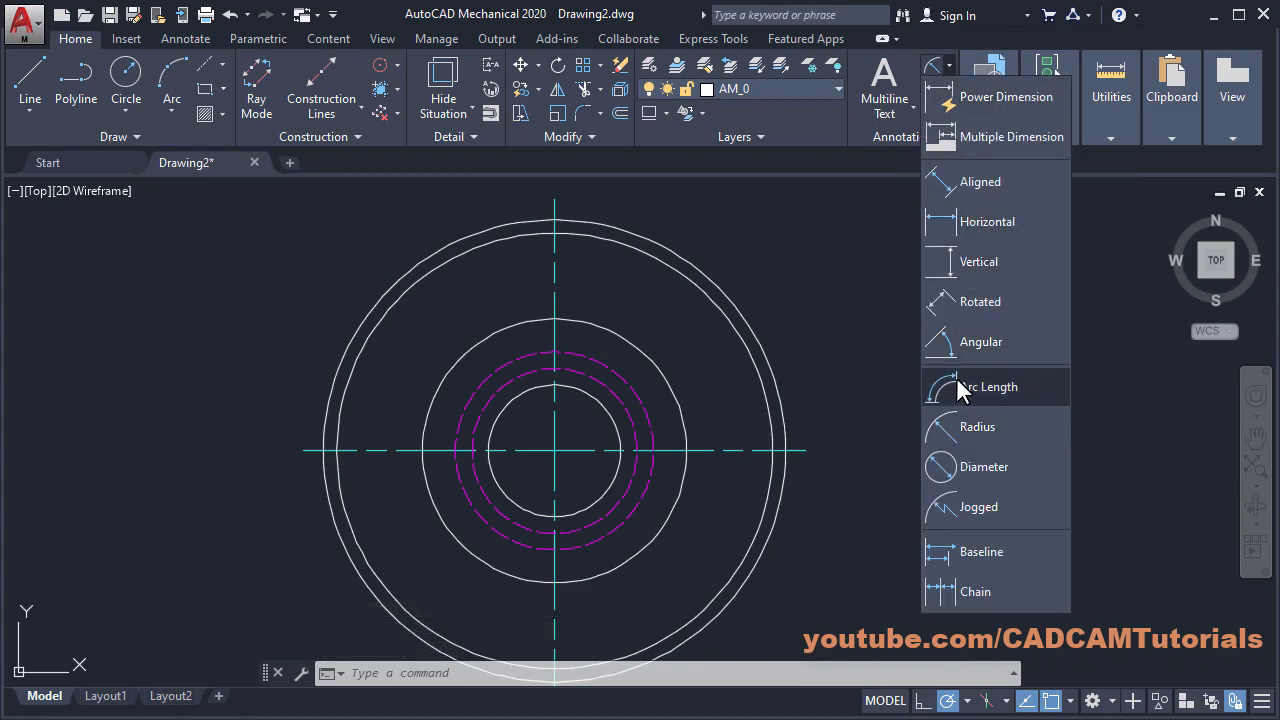
{"action": "left_click", "coordinate": [963, 468]}
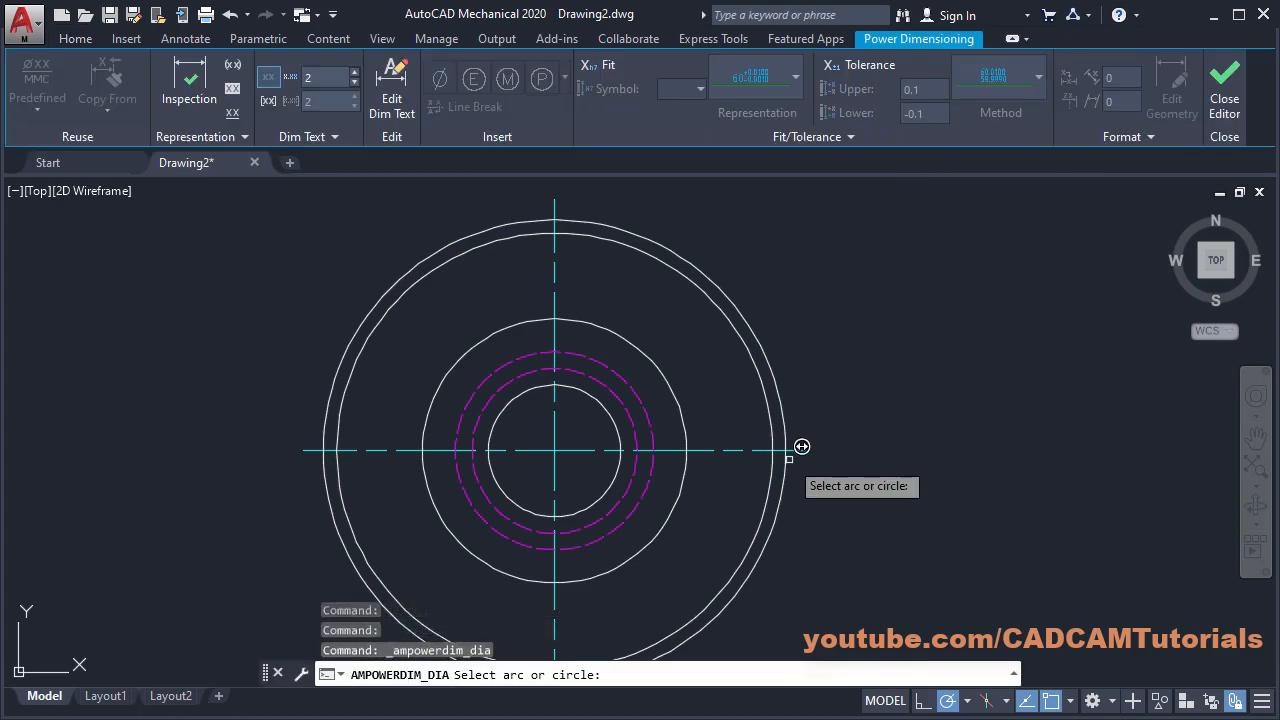
{"action": "left_click", "coordinate": [629, 427]}
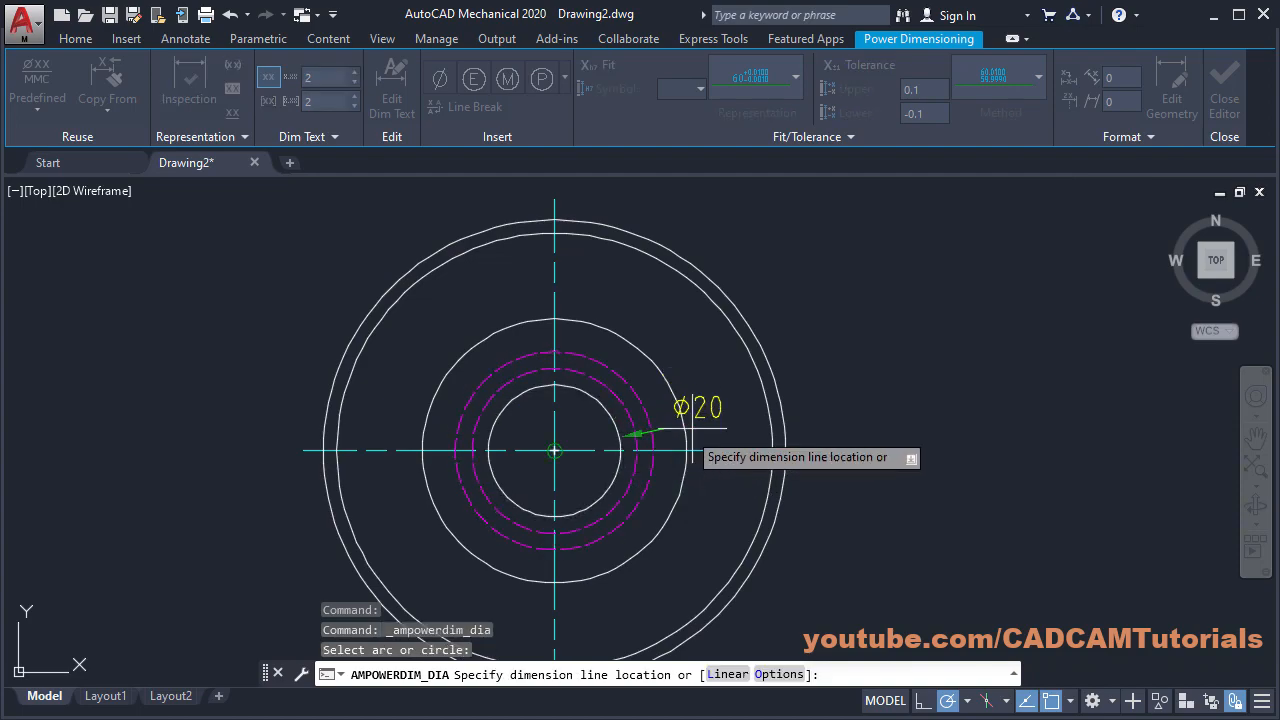
{"action": "left_click", "coordinate": [847, 406]}
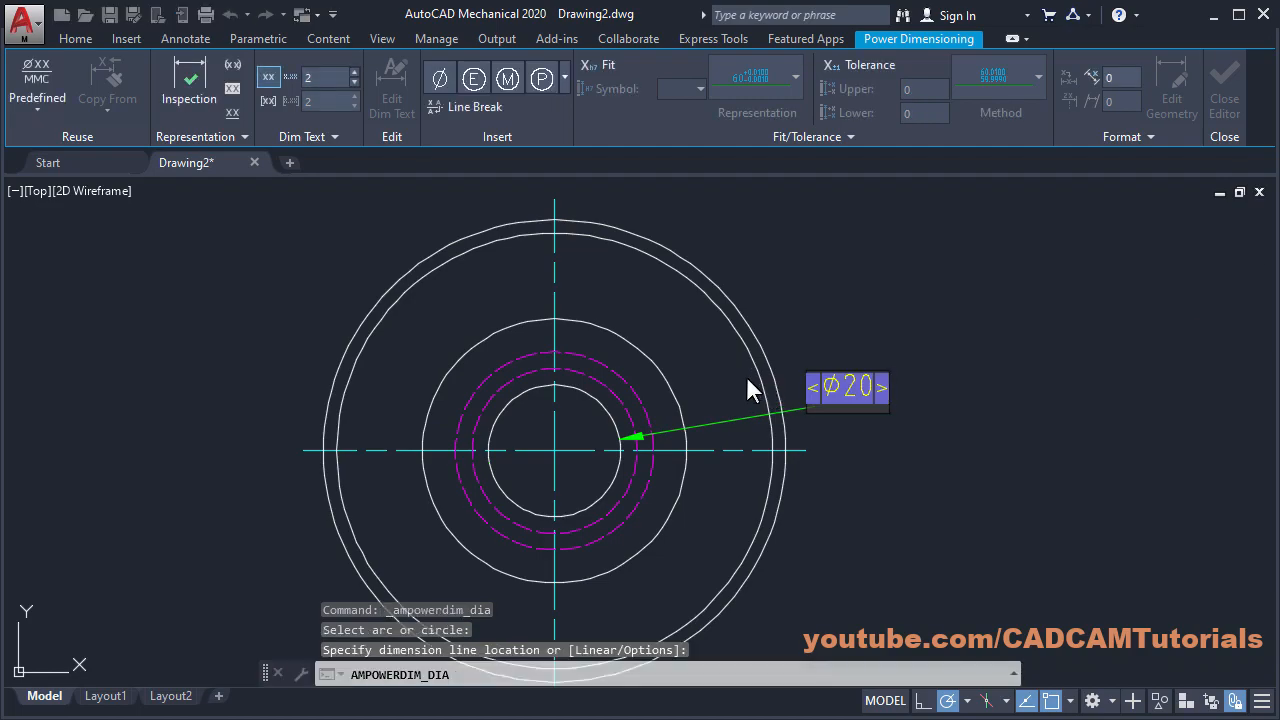
{"action": "left_click", "coordinate": [966, 409]}
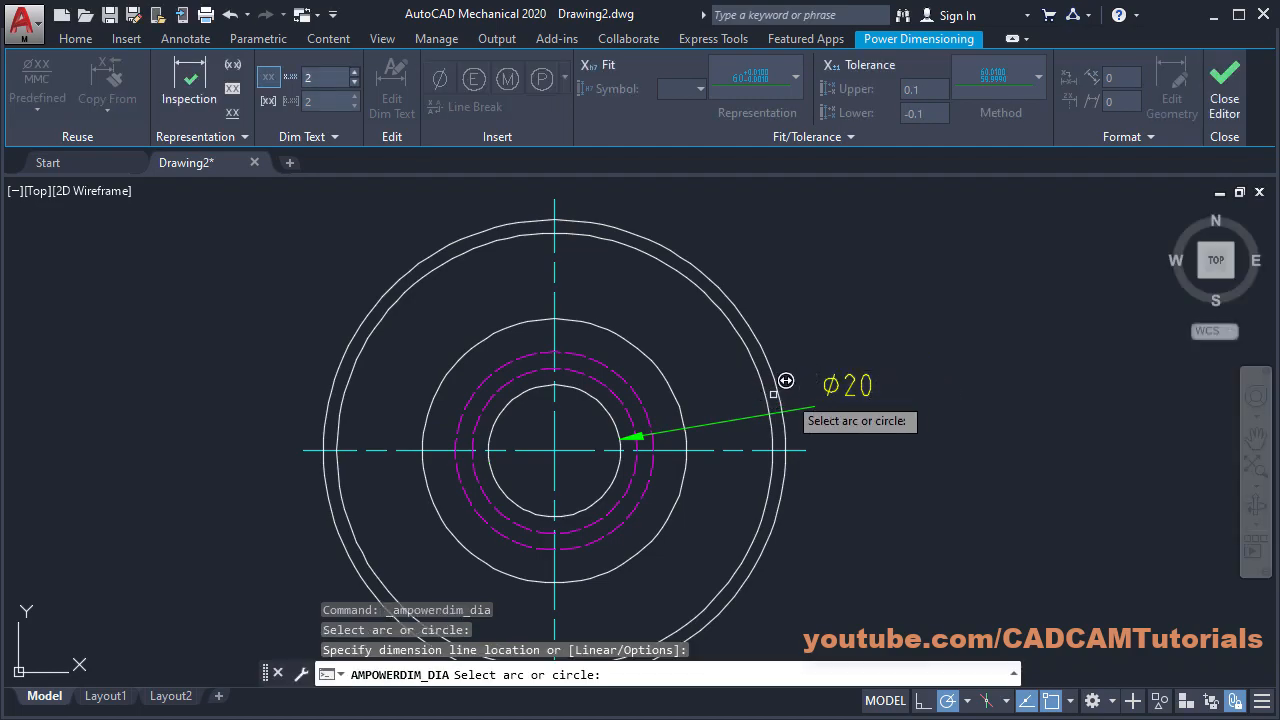
Step: Add diameter dimensions to the 25, 30 and 40 mm circles, stacking their labels upward above the innermost circle's label
{"action": "left_click", "coordinate": [640, 403]}
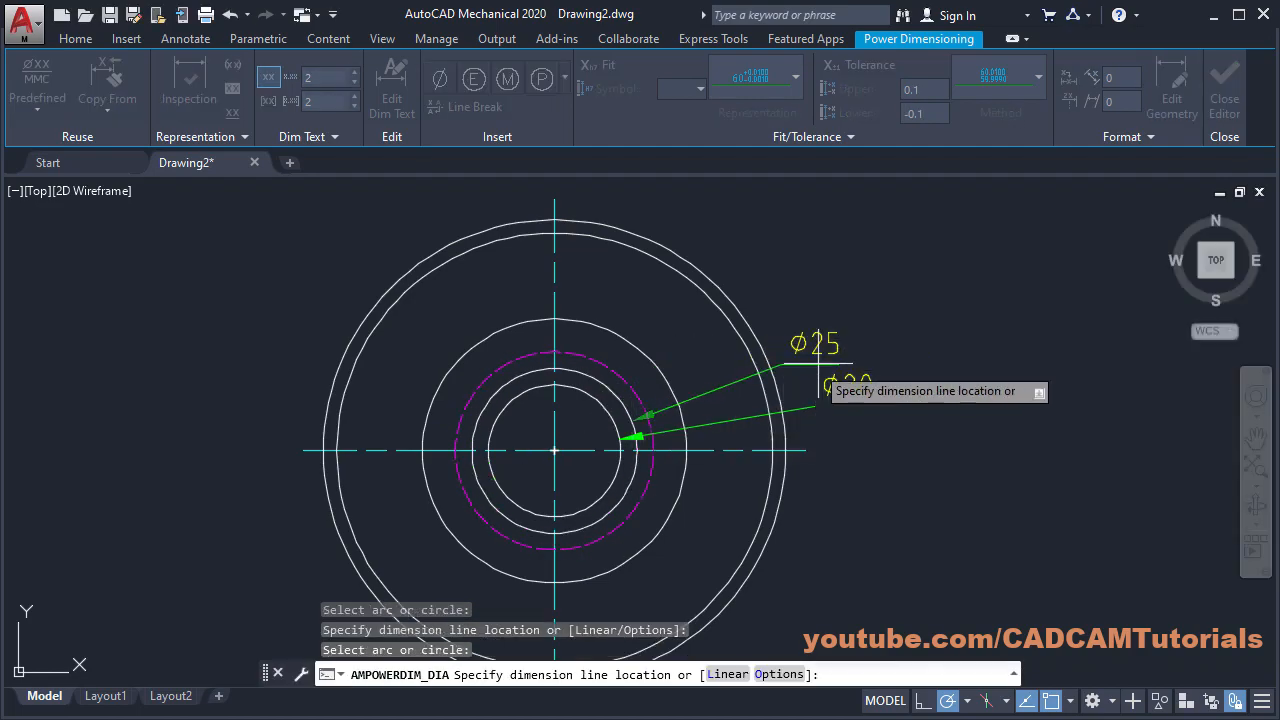
{"action": "left_click", "coordinate": [848, 349]}
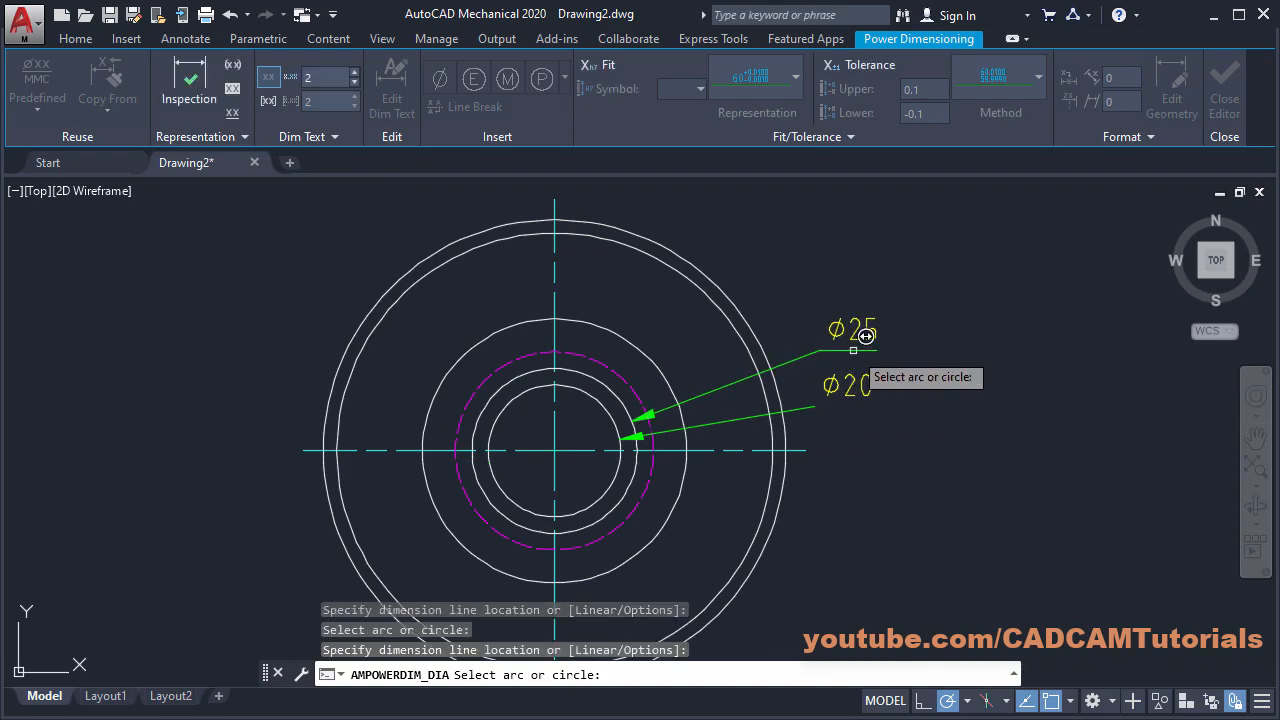
{"action": "left_click", "coordinate": [648, 376]}
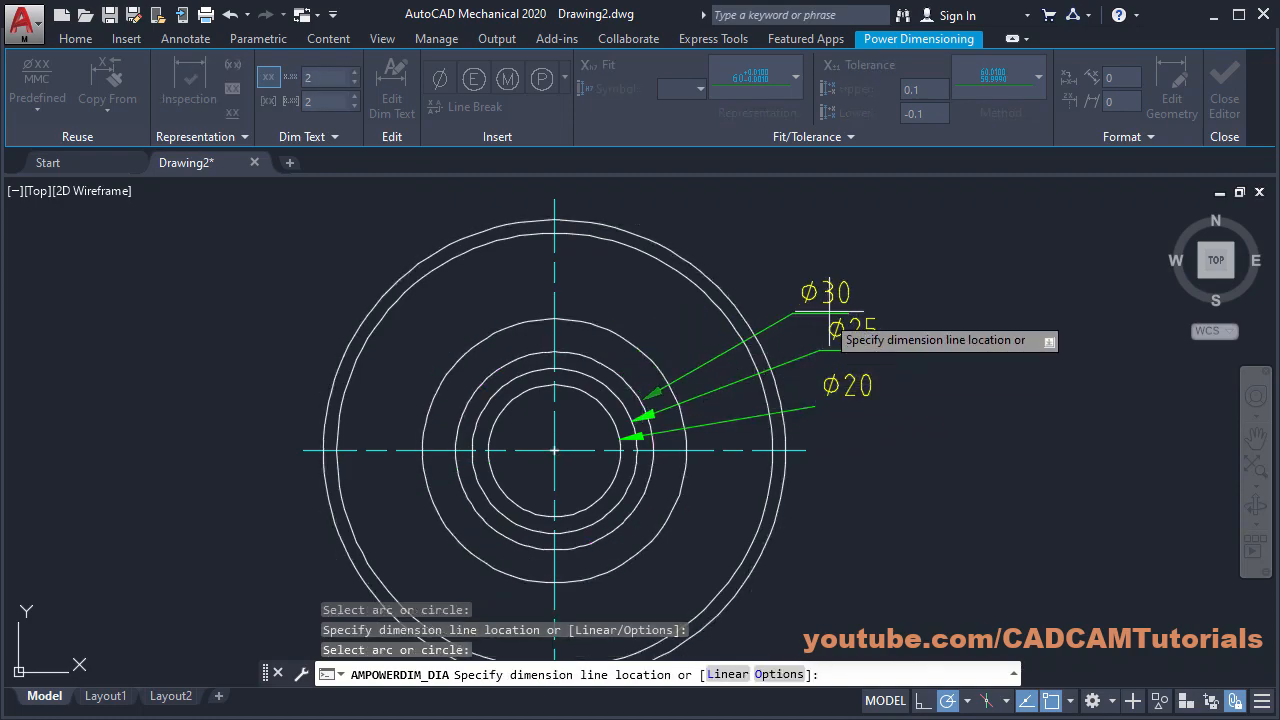
{"action": "left_click", "coordinate": [862, 297]}
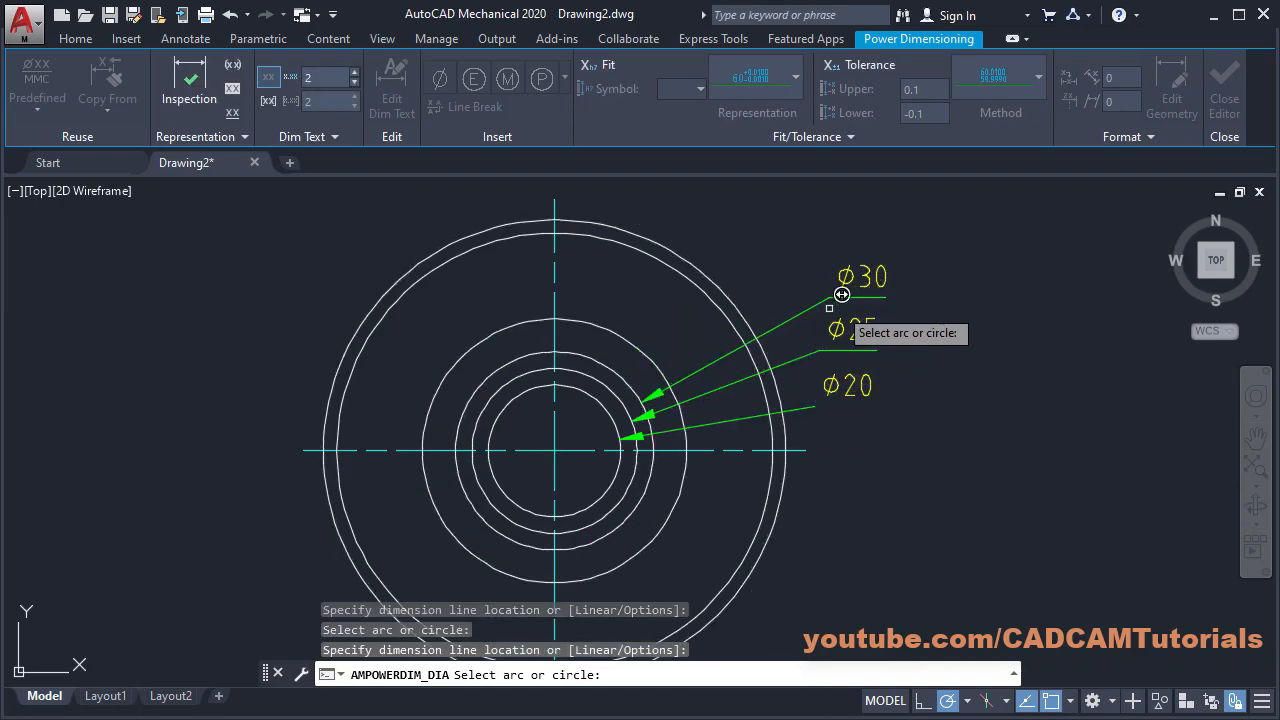
{"action": "left_click", "coordinate": [657, 366]}
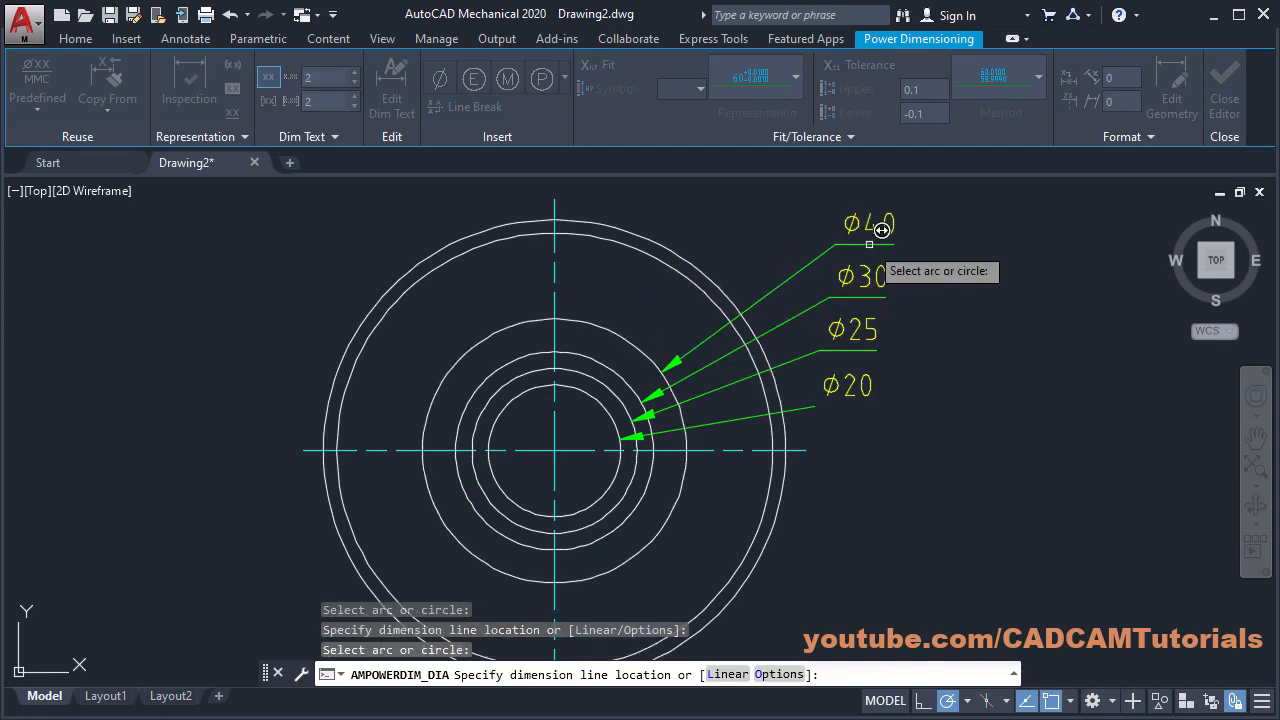
{"action": "left_click", "coordinate": [868, 240]}
Step: Add diameter dimensions to the two outermost circles, stacking both labels at the upper right, with the outer circle's label on top
{"action": "middle_click_drag", "start_coordinate": [763, 266], "coordinate": [769, 346]}
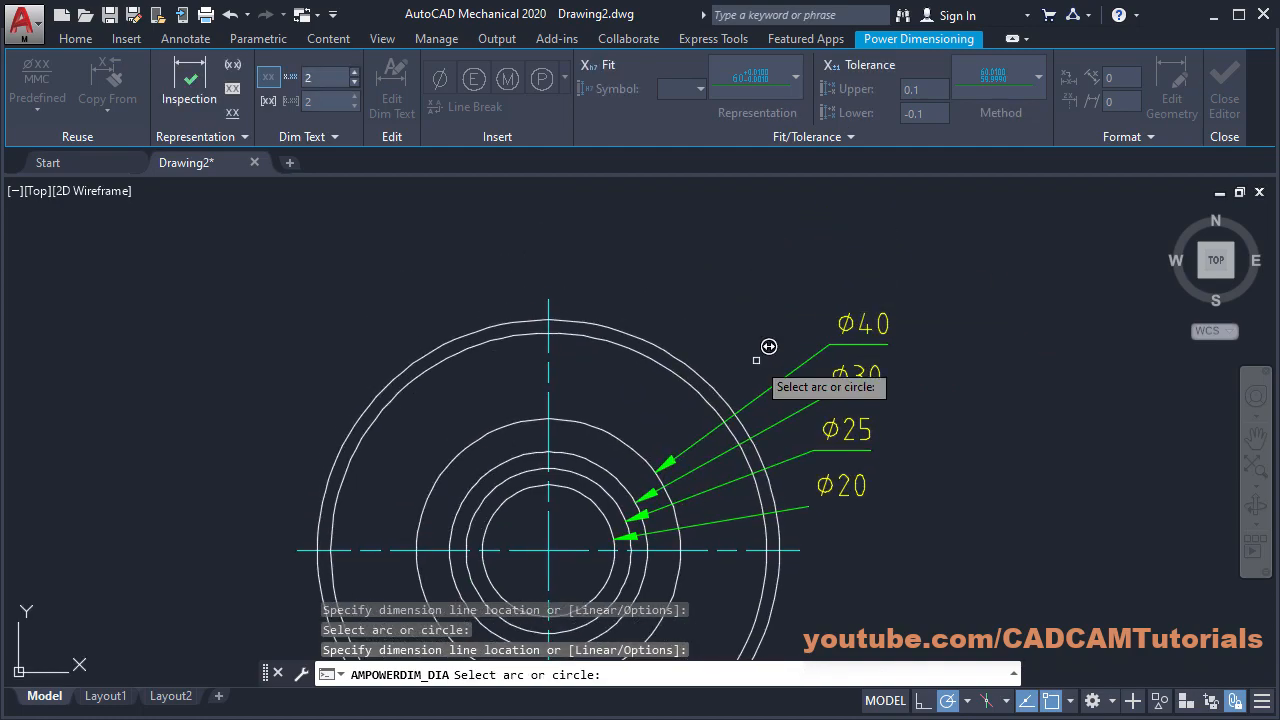
{"action": "left_click", "coordinate": [675, 350]}
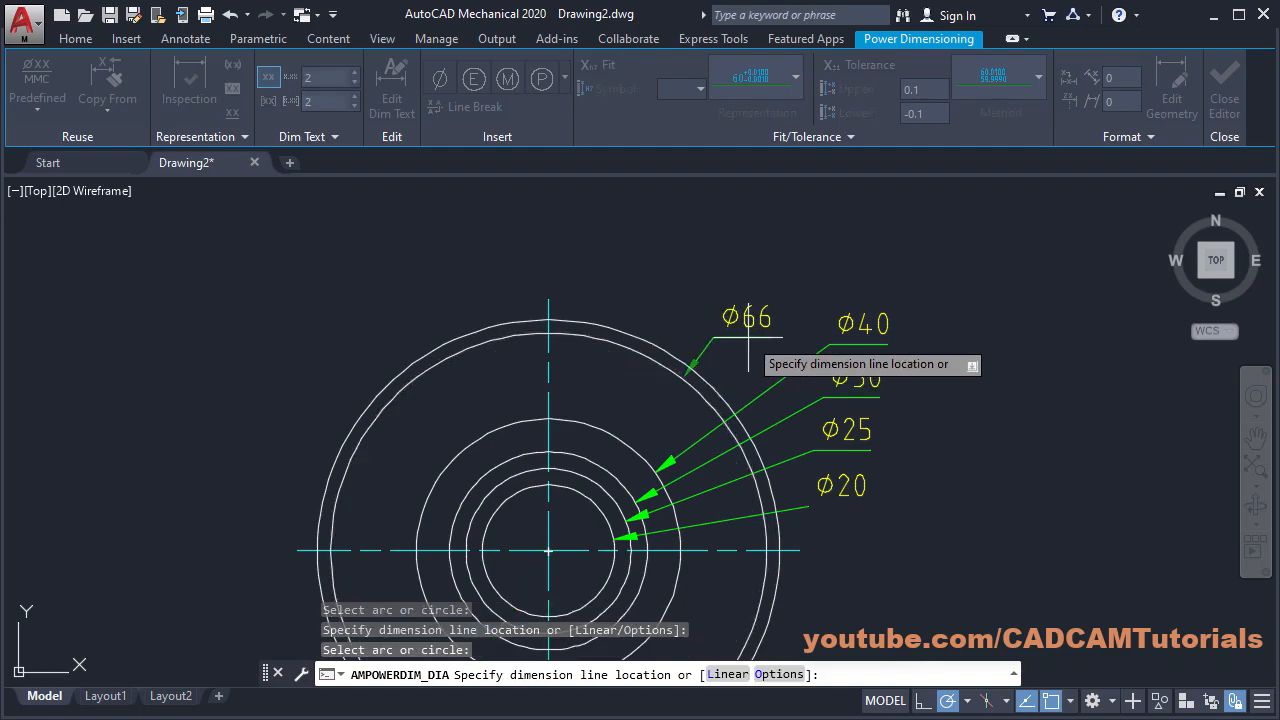
{"action": "left_click", "coordinate": [740, 322]}
{"action": "left_click", "coordinate": [674, 355]}
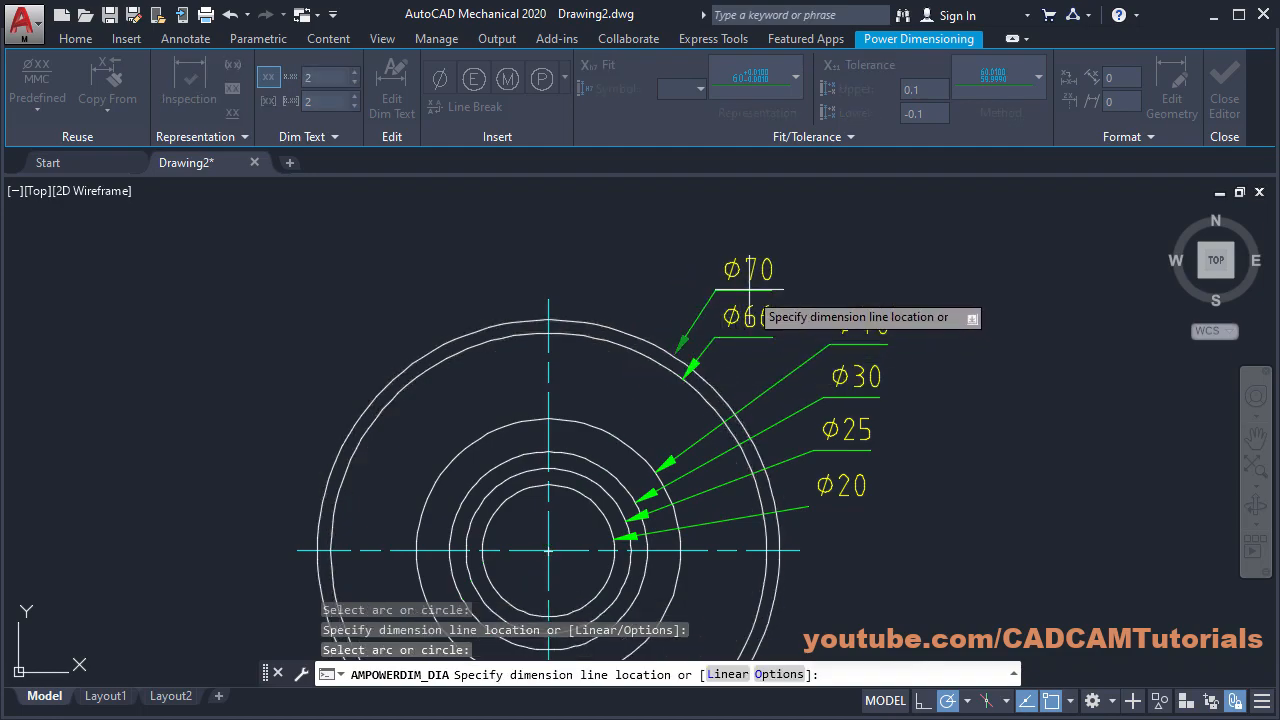
{"action": "left_click", "coordinate": [750, 291]}
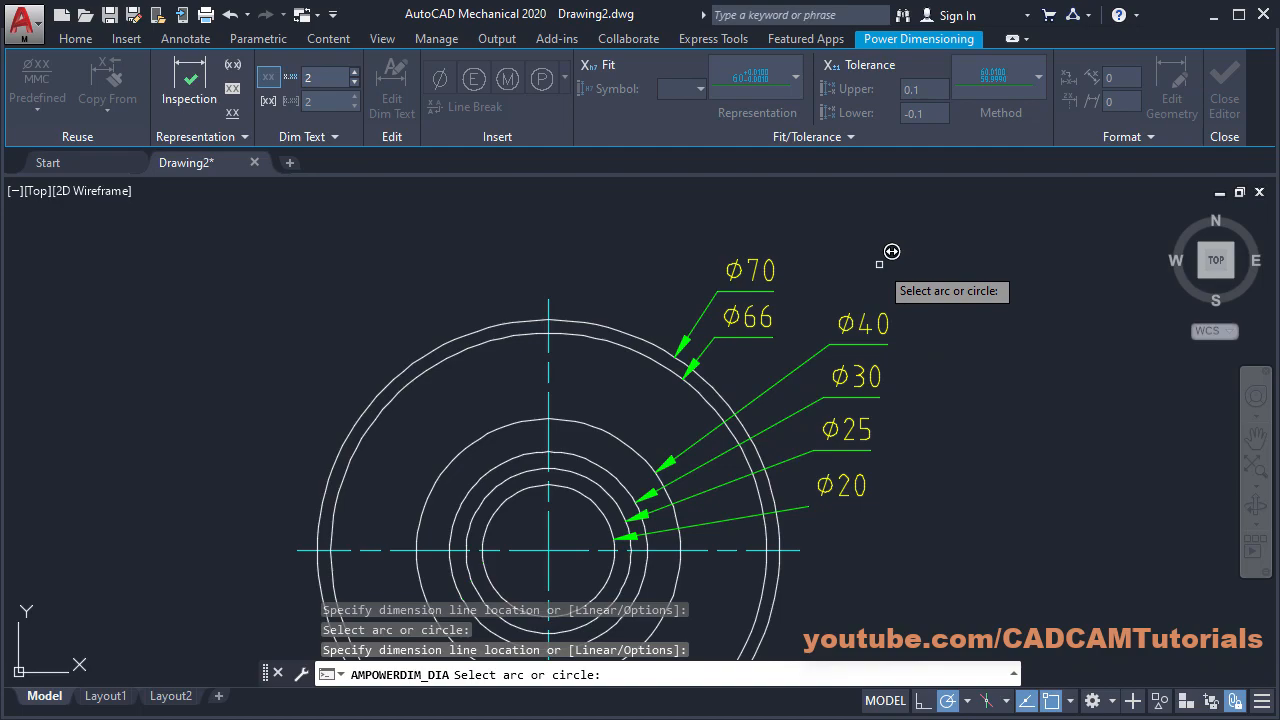
Step: End the diameter dimensioning and fit the whole concentric-circles drawing in the view
{"action": "key", "text": "Escape"}
{"action": "key", "text": "Escape"}
{"action": "scroll", "coordinate": [829, 257], "scroll_direction": "down", "scroll_amount": 3}
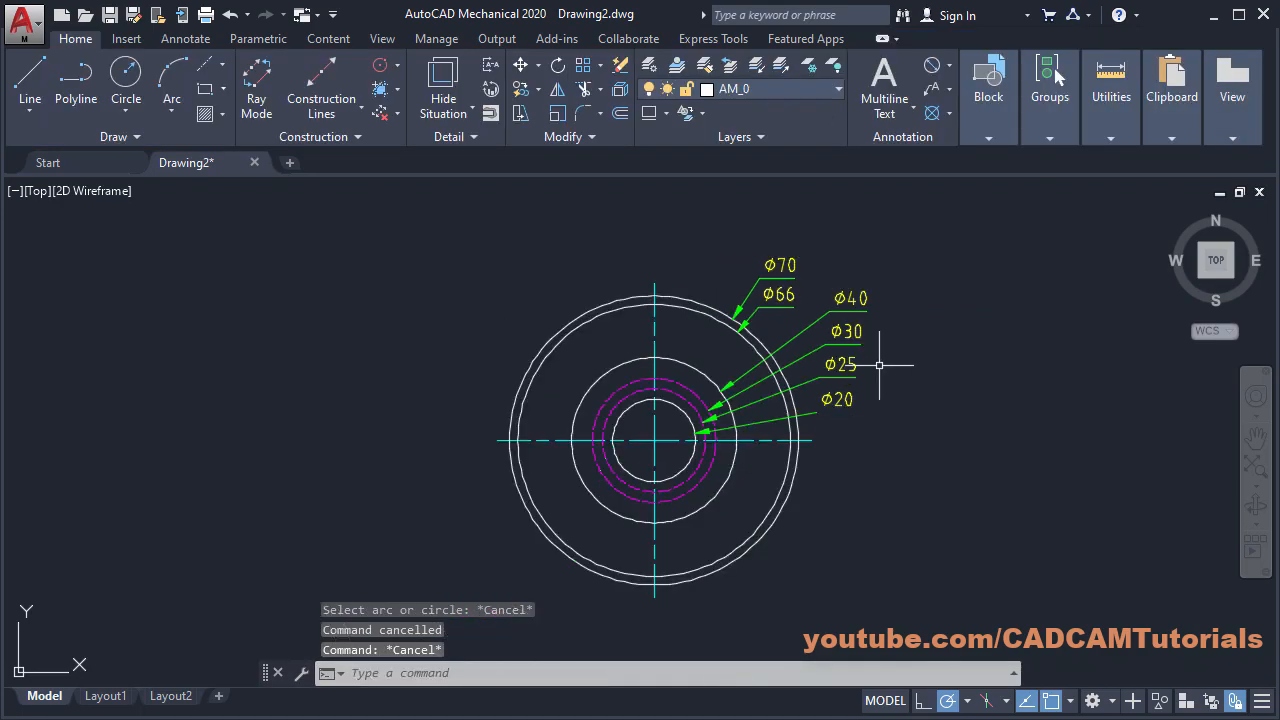
{"action": "middle_click", "coordinate": [1050, 398]}
{"action": "middle_click", "coordinate": [1050, 398]}
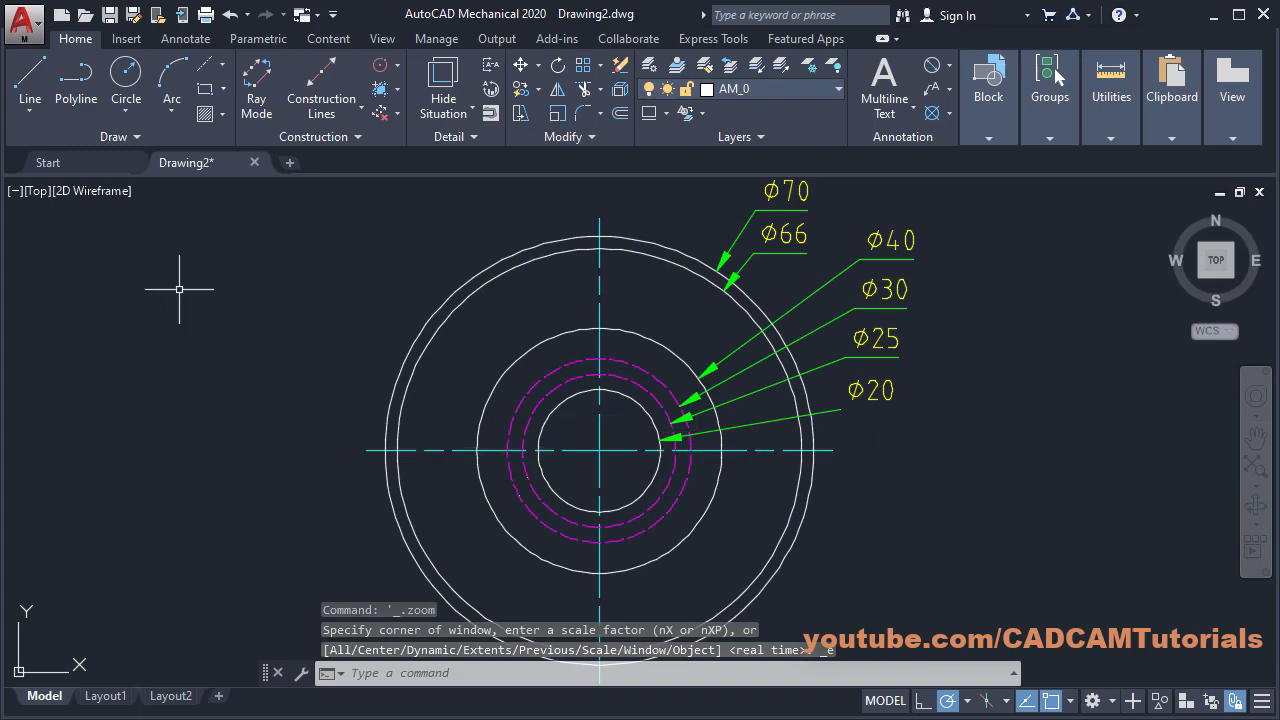
Step: Create a new drawing and bring up the PDF exercise with the two M14 x 2 tapped holes for reference
{"action": "left_click", "coordinate": [290, 162]}
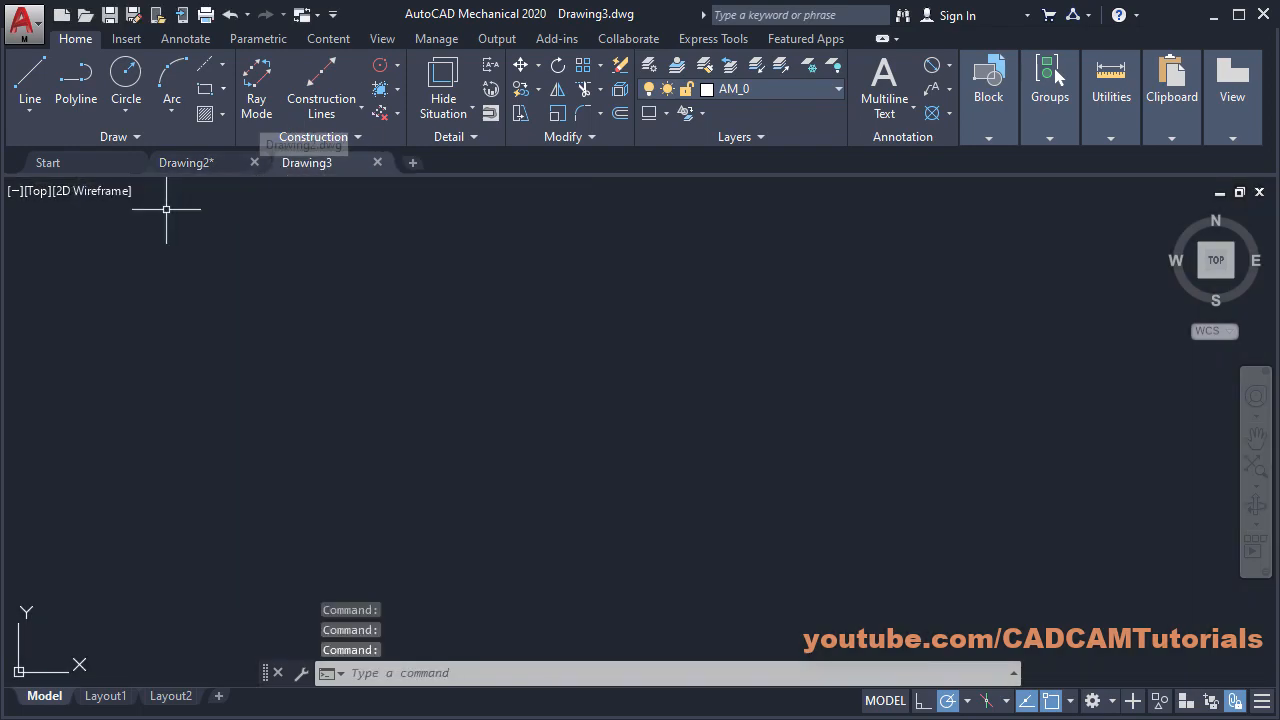
{"action": "left_click", "coordinate": [0, 338]}
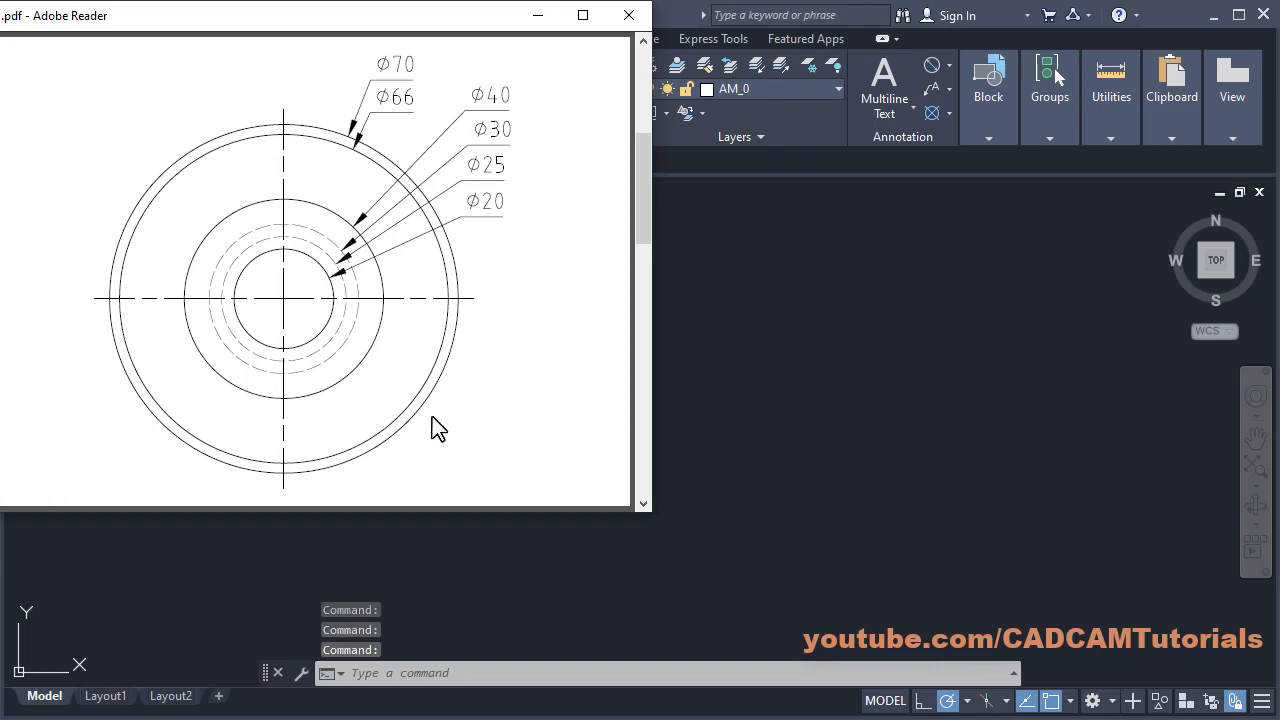
{"action": "scroll", "coordinate": [434, 428], "scroll_direction": "down", "scroll_amount": 3}
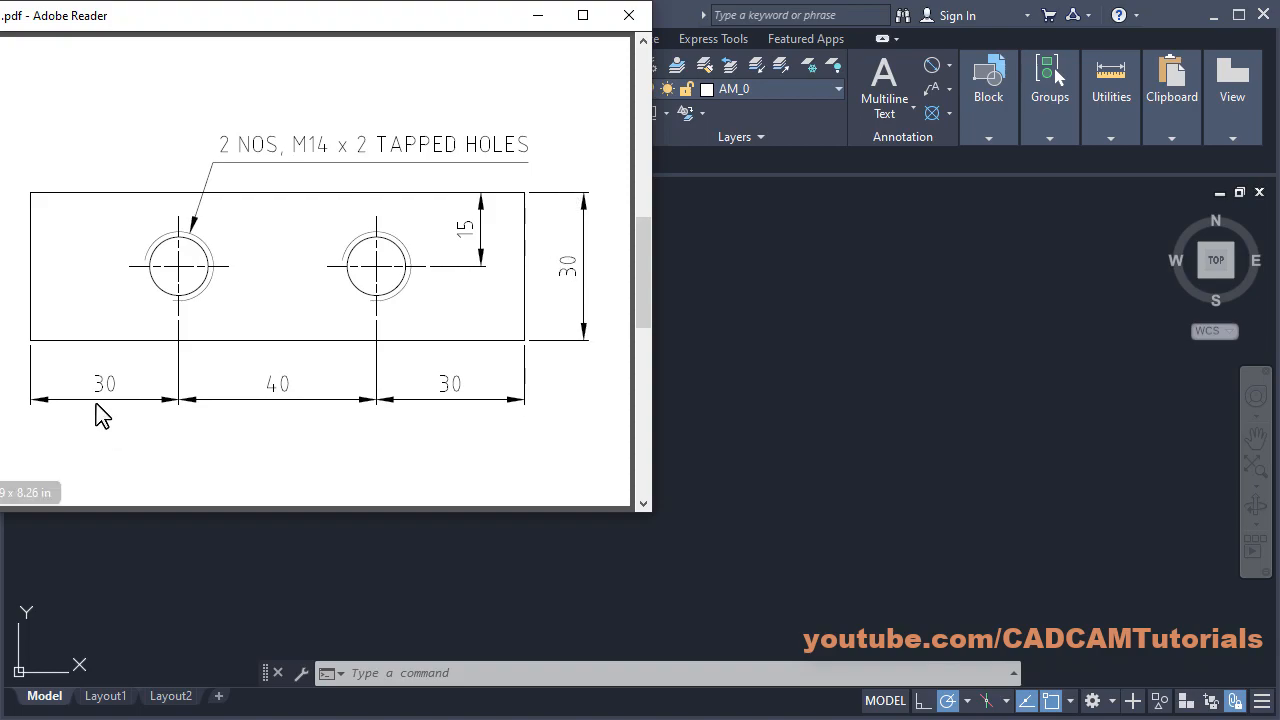
{"action": "left_click", "coordinate": [768, 378]}
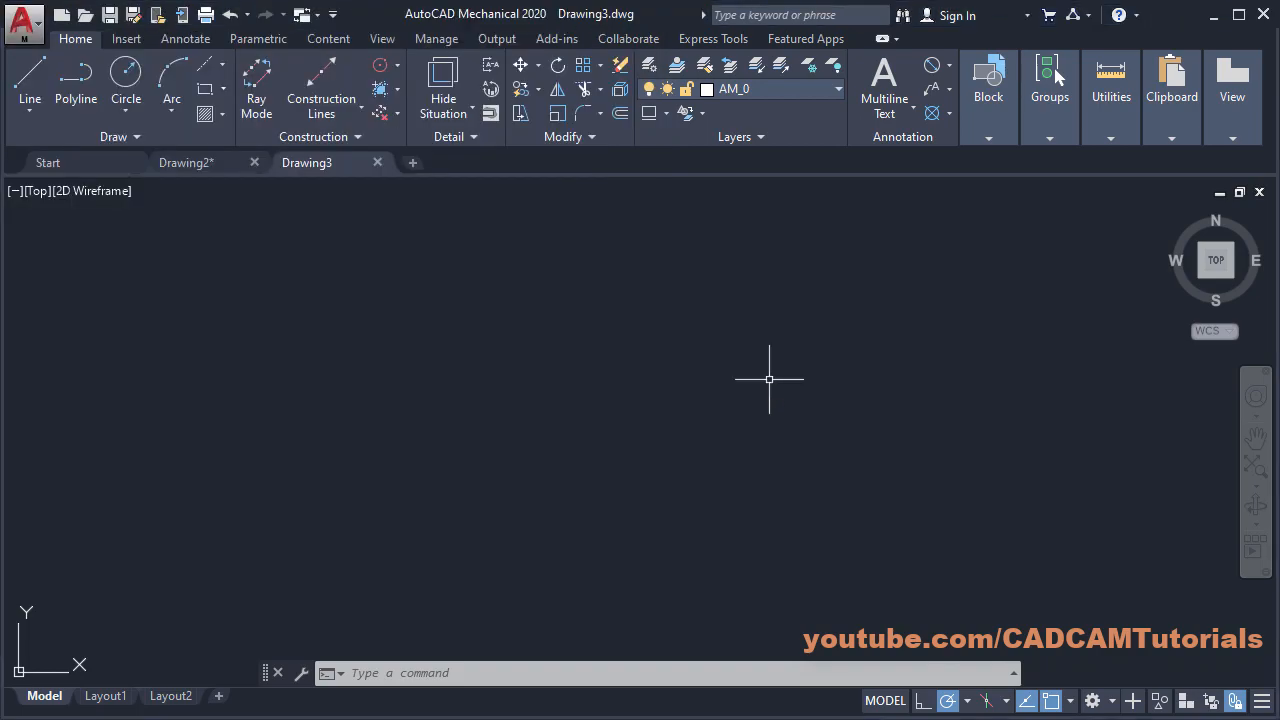
Step: Draw a rectangle 100 mm wide and 30 mm high as the plate outline
{"action": "left_click", "coordinate": [205, 92]}
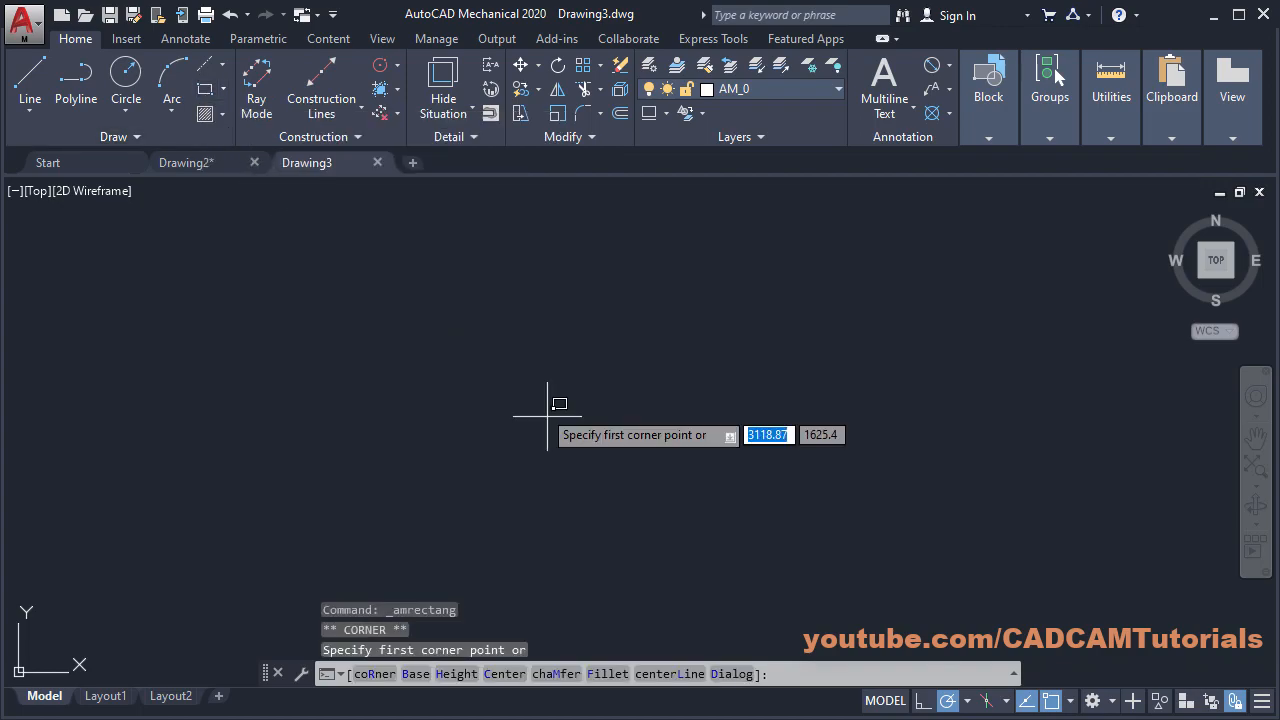
{"action": "left_click", "coordinate": [410, 531]}
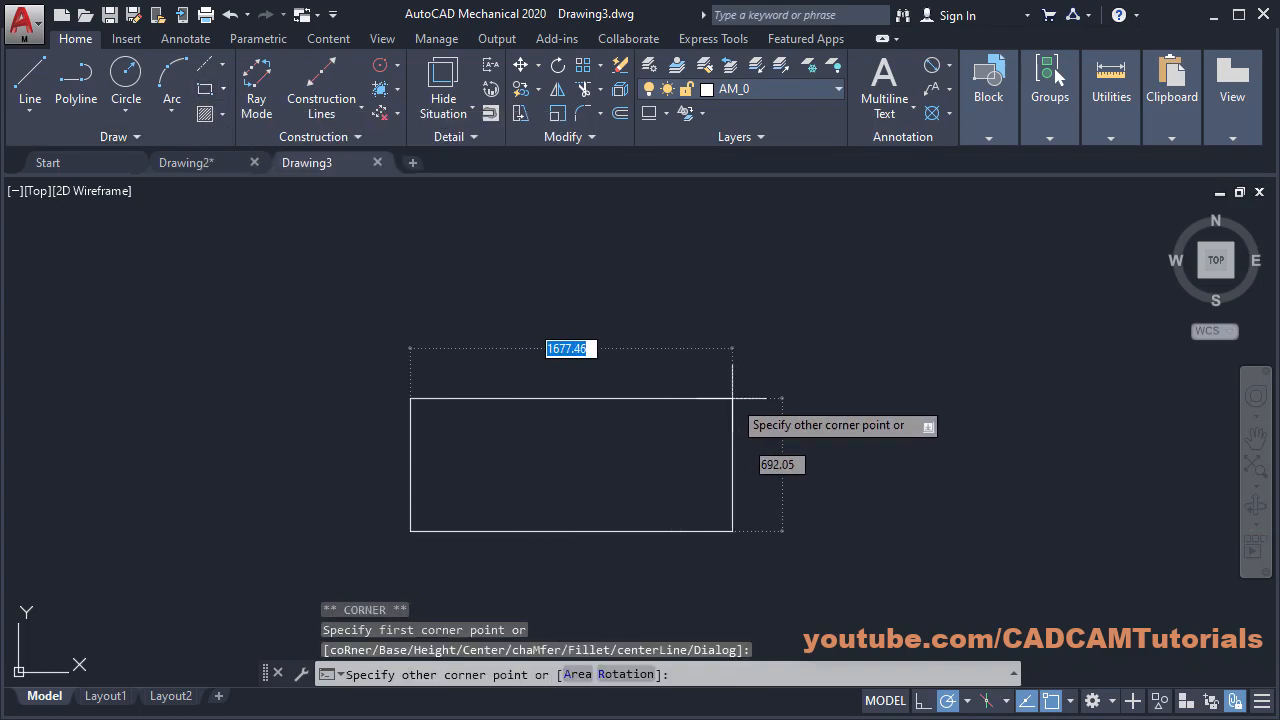
{"action": "type", "text": "10"}
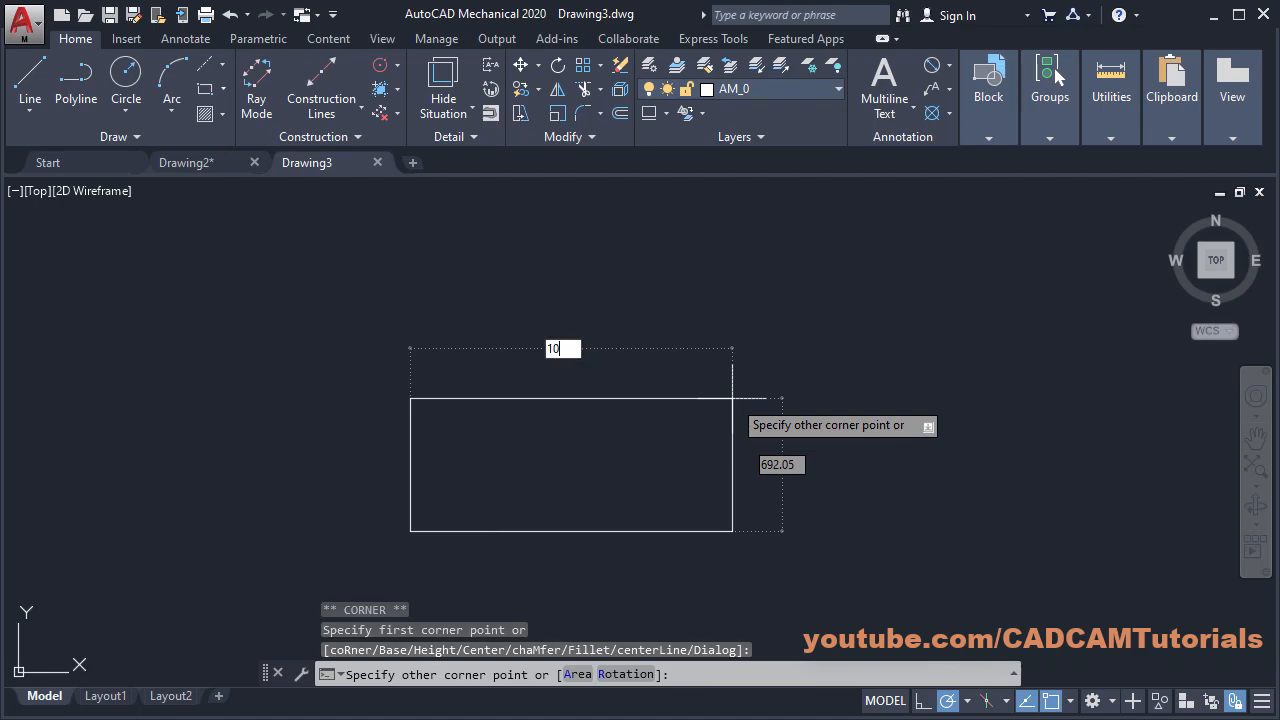
{"action": "type", "text": "0"}
{"action": "key", "text": "Tab"}
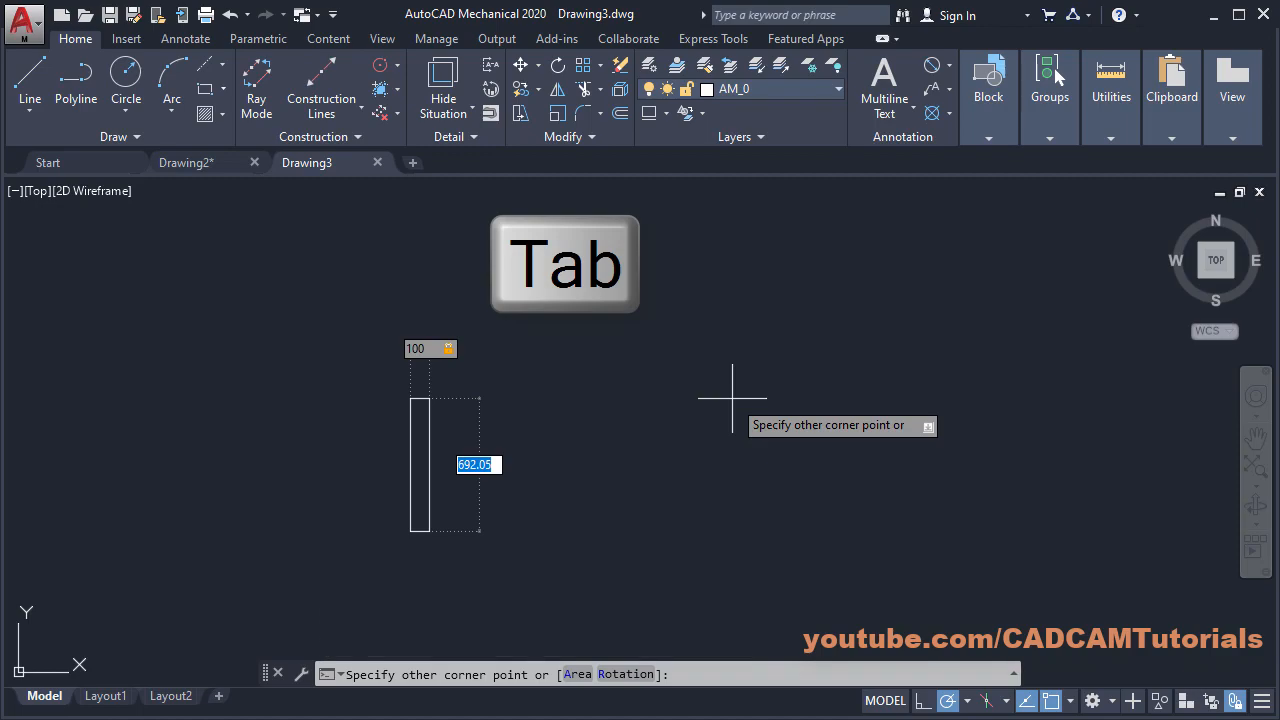
{"action": "type", "text": "30"}
{"action": "key", "text": "Return"}
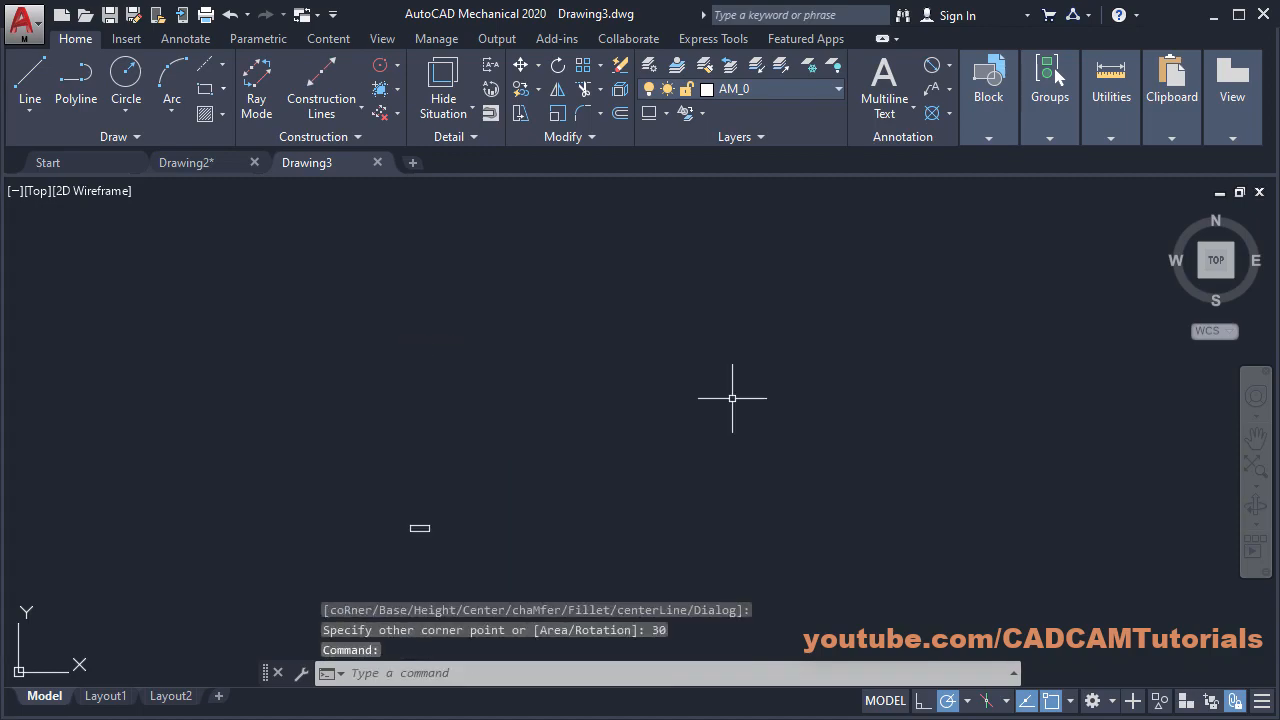
{"action": "middle_click", "coordinate": [423, 543]}
{"action": "middle_click", "coordinate": [423, 543]}
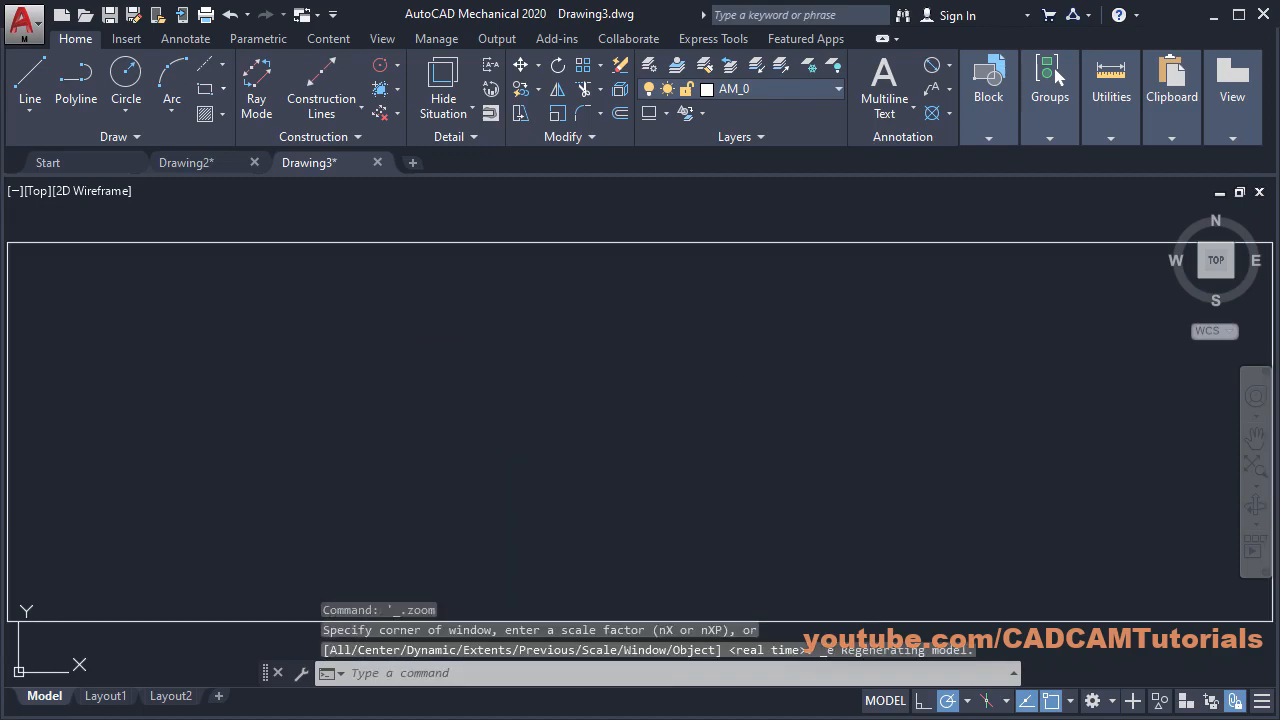
{"action": "scroll", "coordinate": [531, 434], "scroll_direction": "down", "scroll_amount": 2}
Step: Place a Centerline Cross in Corner, offset 30 mm from the plate's left edge and 15 mm from its top edge
{"action": "key", "text": "alt+Tab"}
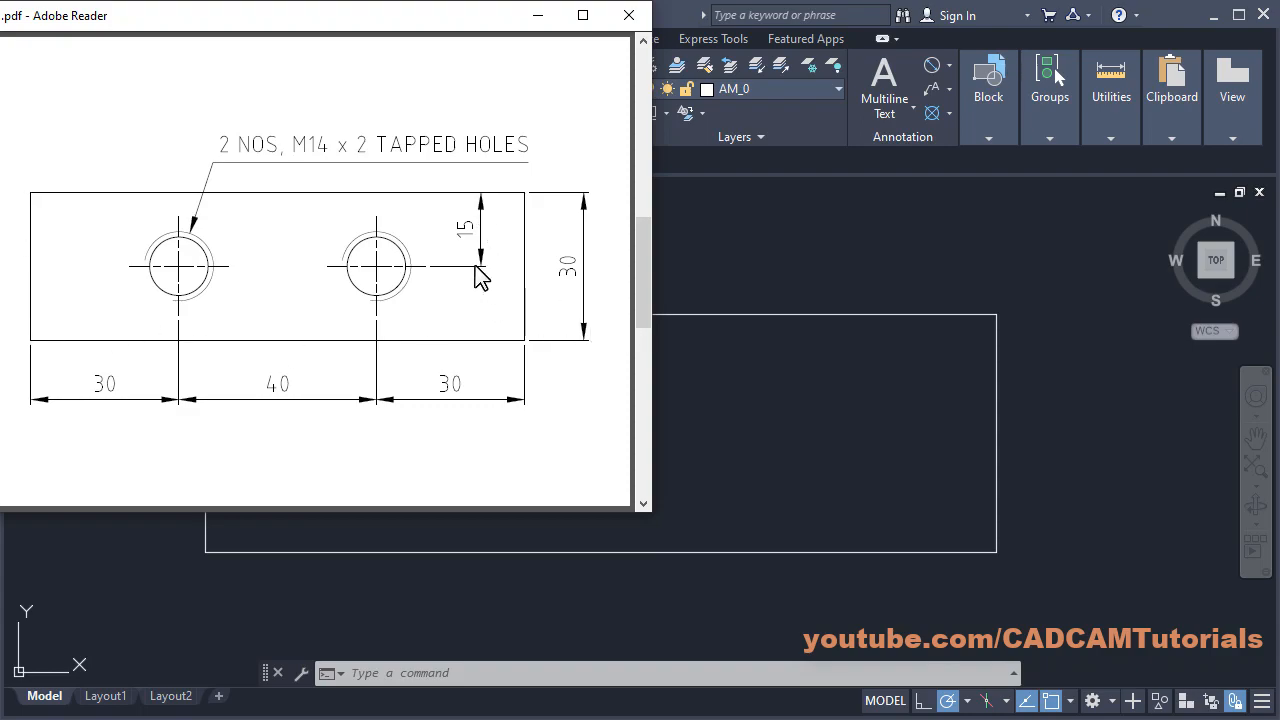
{"action": "left_click", "coordinate": [800, 400]}
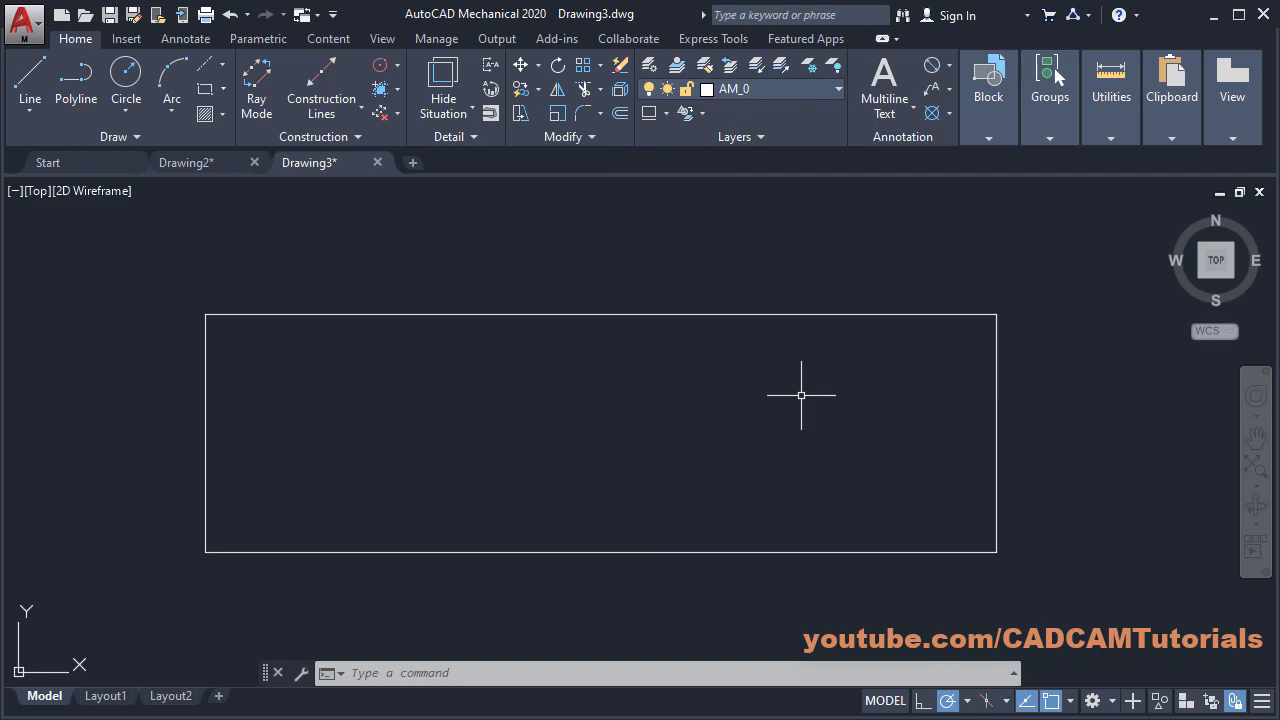
{"action": "left_click", "coordinate": [220, 60]}
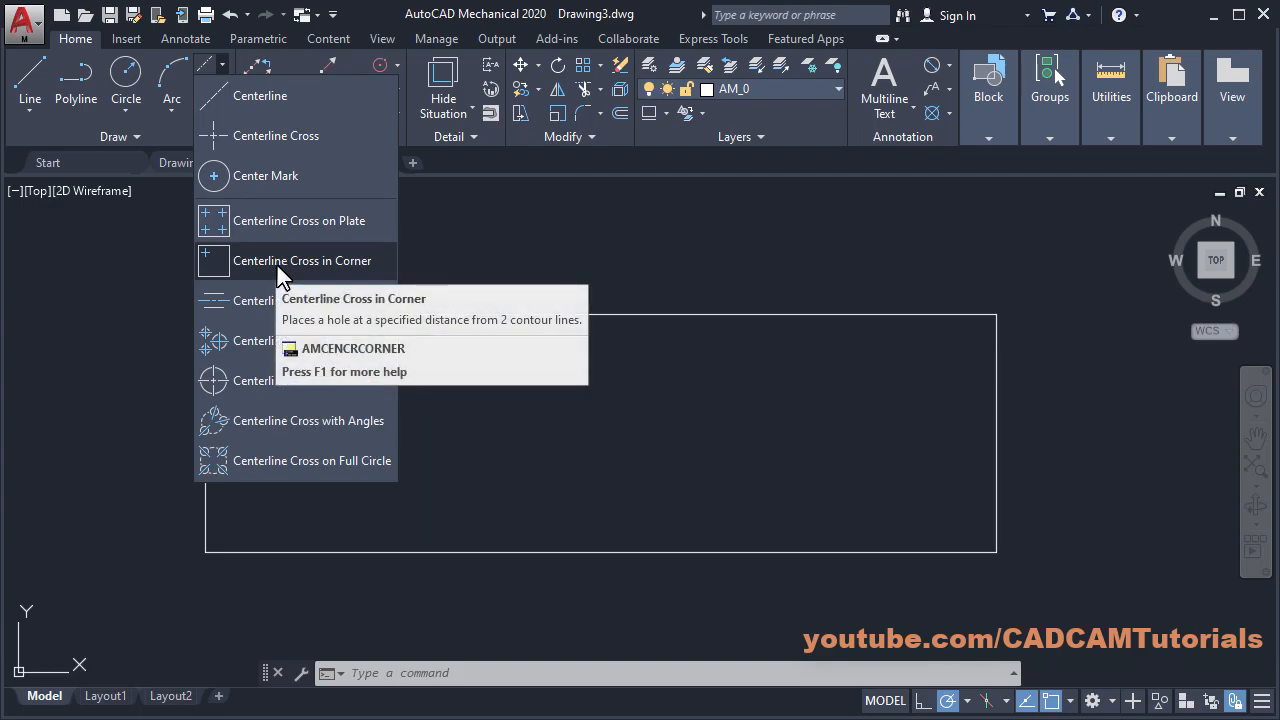
{"action": "key", "text": "Escape"}
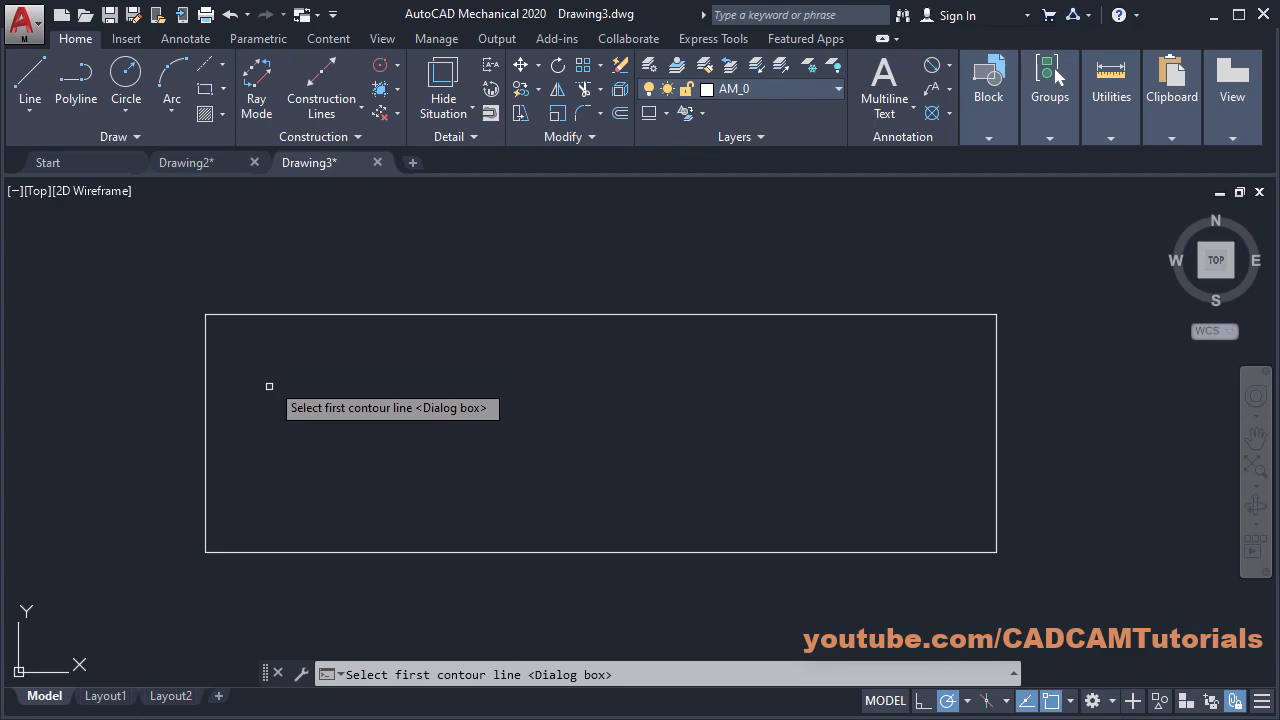
{"action": "left_click", "coordinate": [205, 441]}
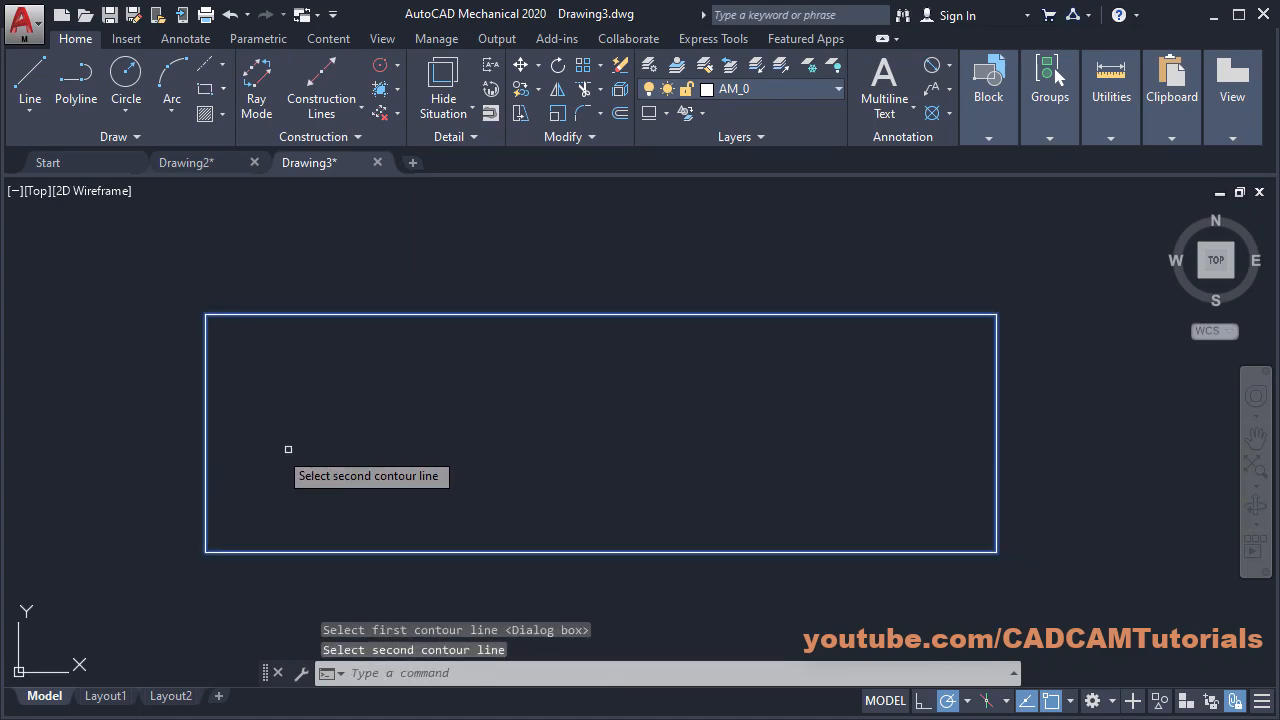
{"action": "left_click", "coordinate": [327, 313]}
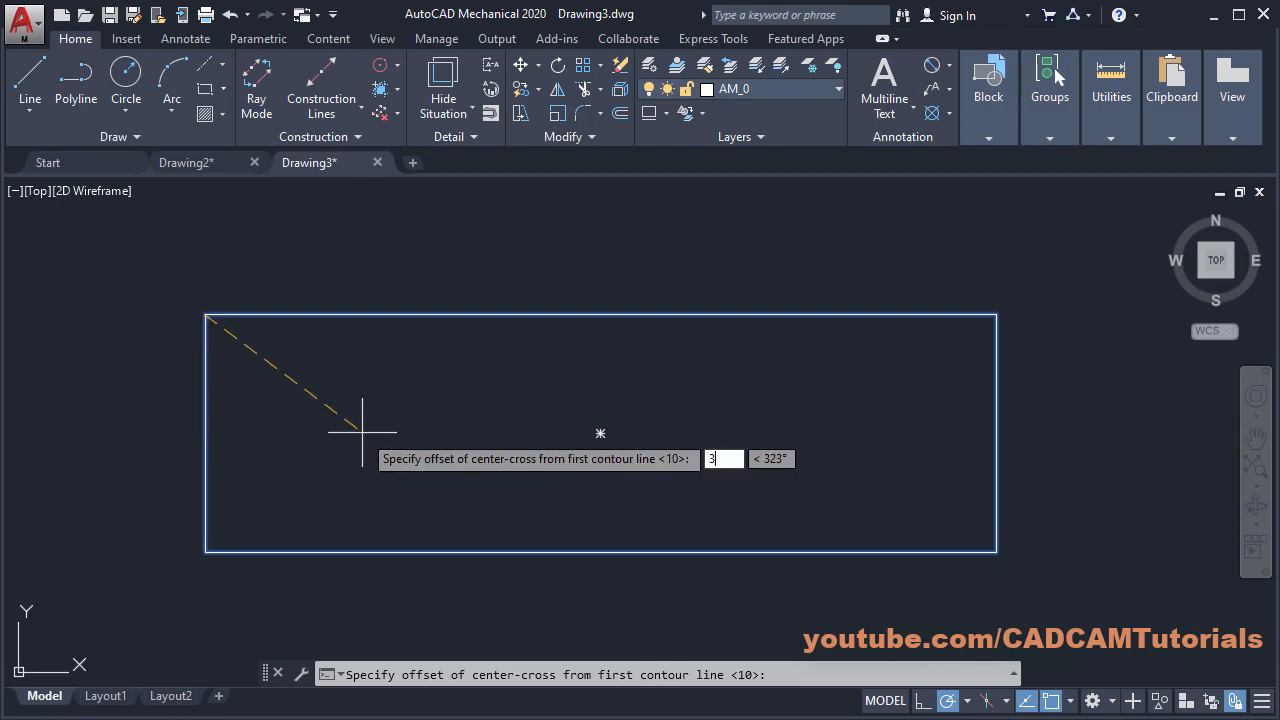
{"action": "key", "text": "Return"}
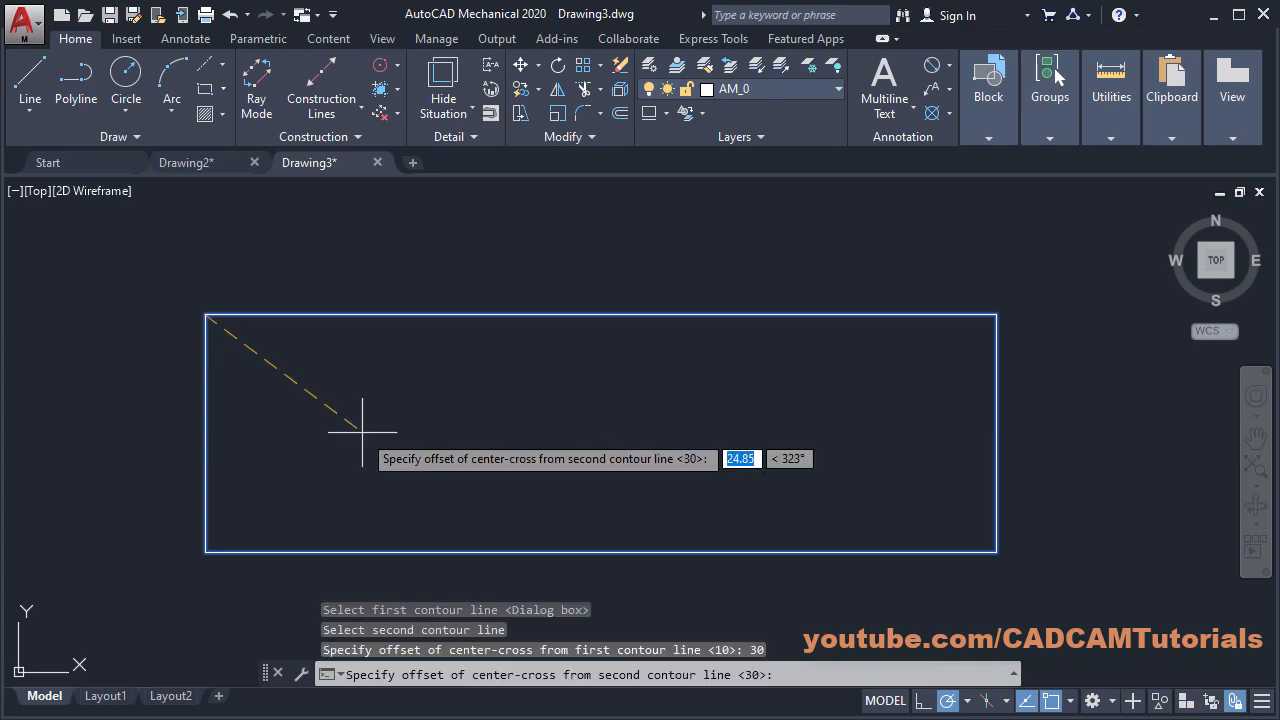
{"action": "type", "text": "15"}
{"action": "key", "text": "Return"}
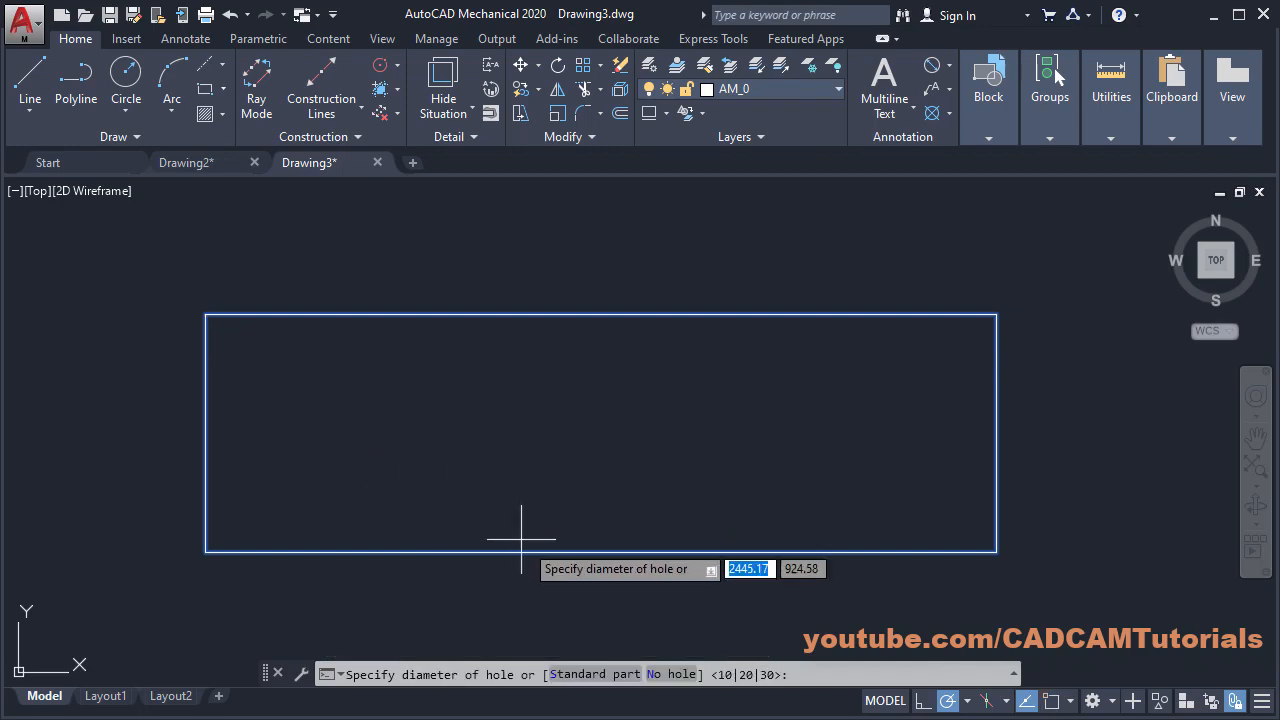
Step: Give the centerline cross a standard-part through tapped hole, Metric (Regular Thread), size M14
{"action": "left_click", "coordinate": [588, 676]}
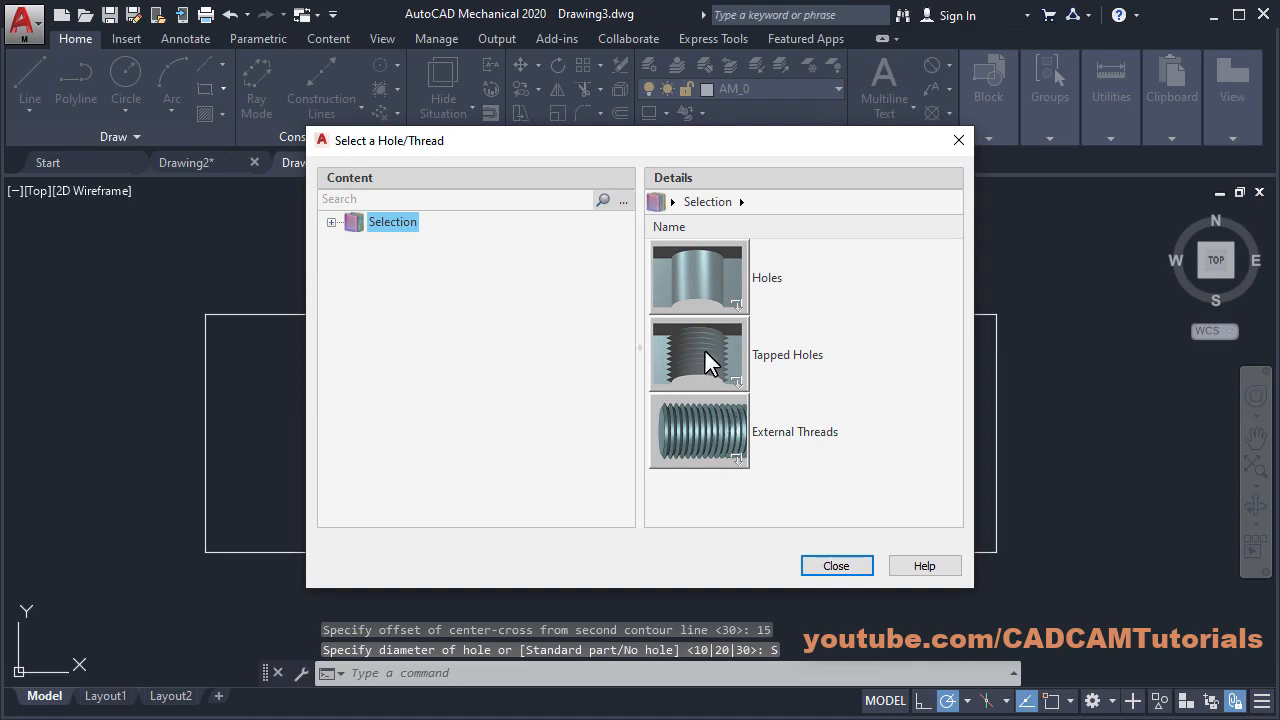
{"action": "double_click", "coordinate": [705, 351]}
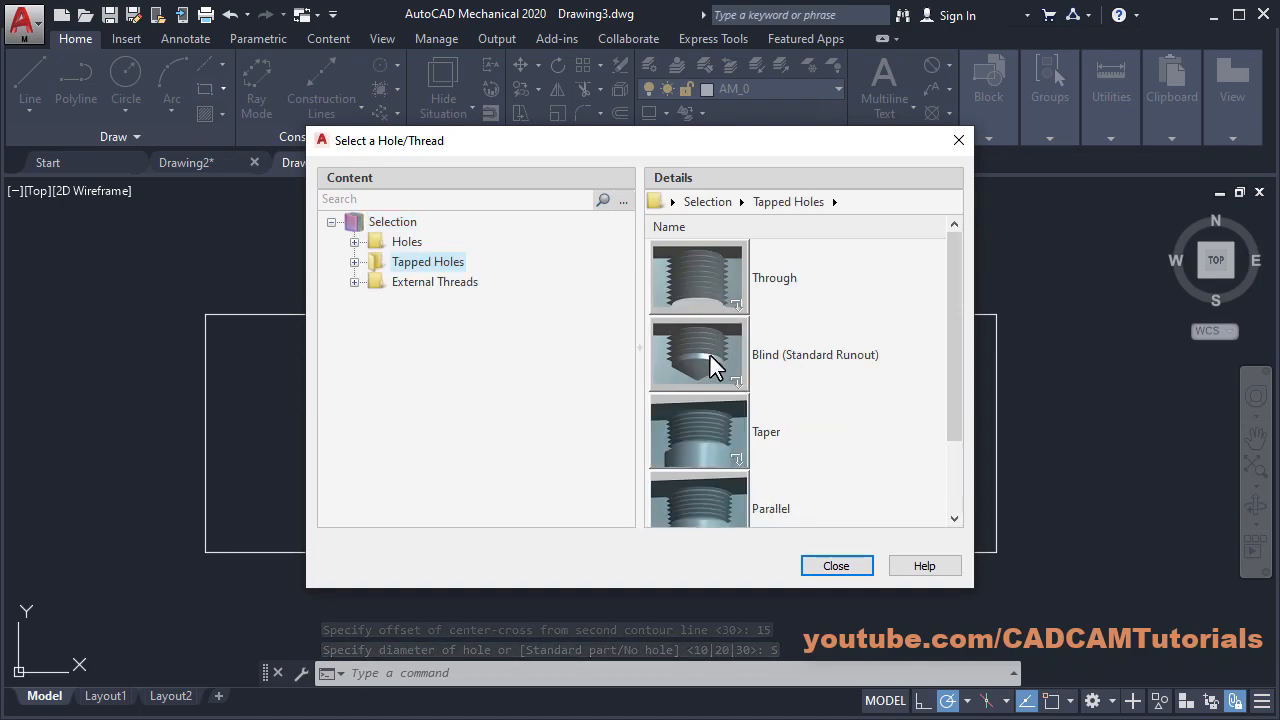
{"action": "double_click", "coordinate": [696, 275]}
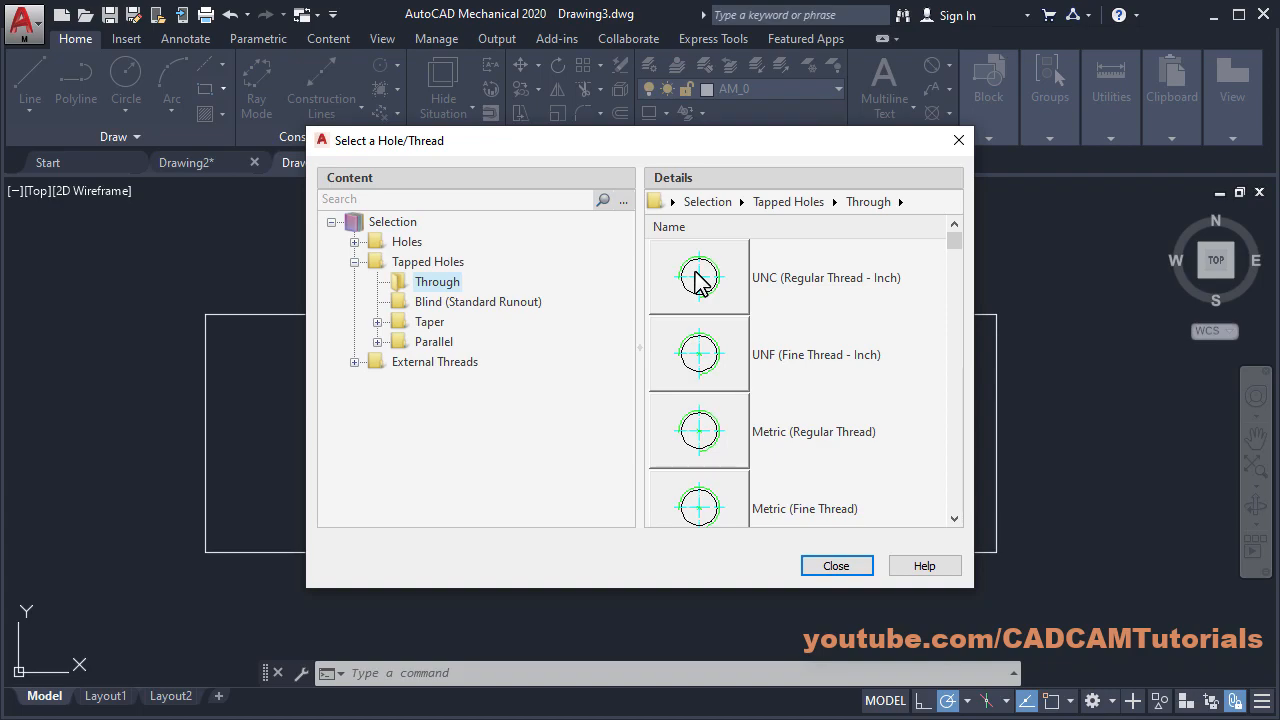
{"action": "double_click", "coordinate": [707, 438]}
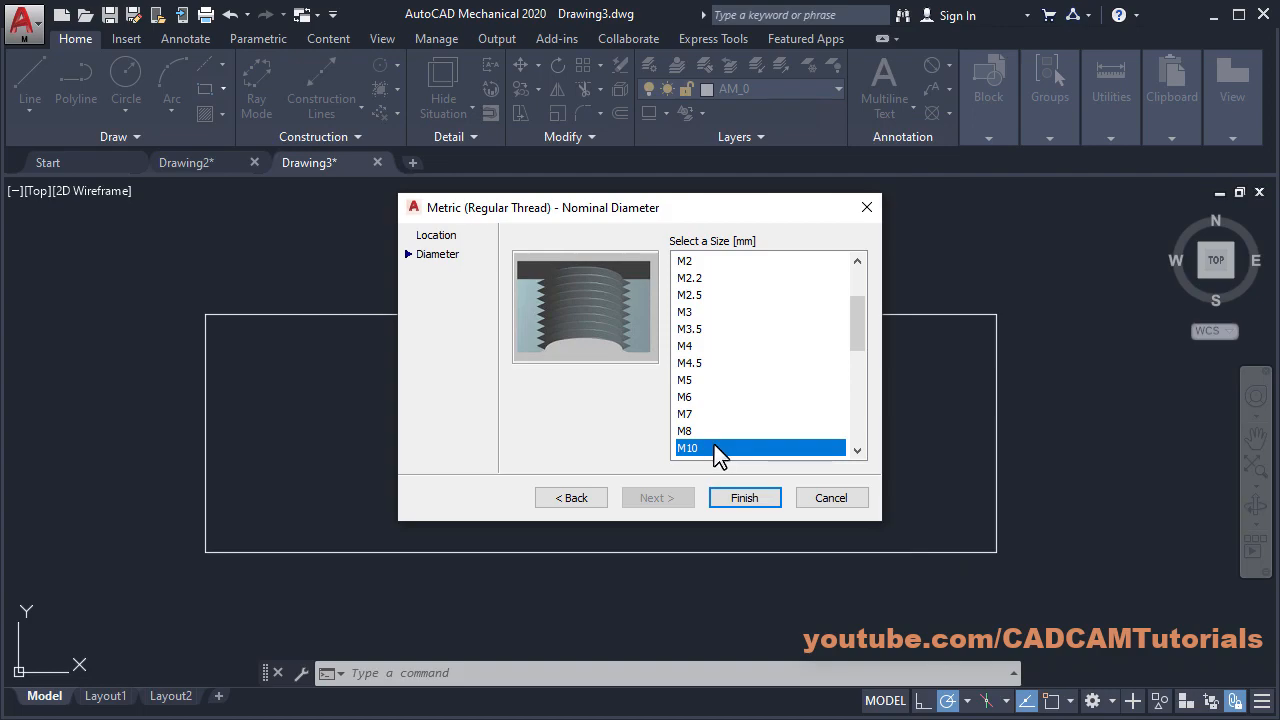
{"action": "left_click_drag", "start_coordinate": [863, 346], "coordinate": [851, 383]}
{"action": "left_click", "coordinate": [700, 397]}
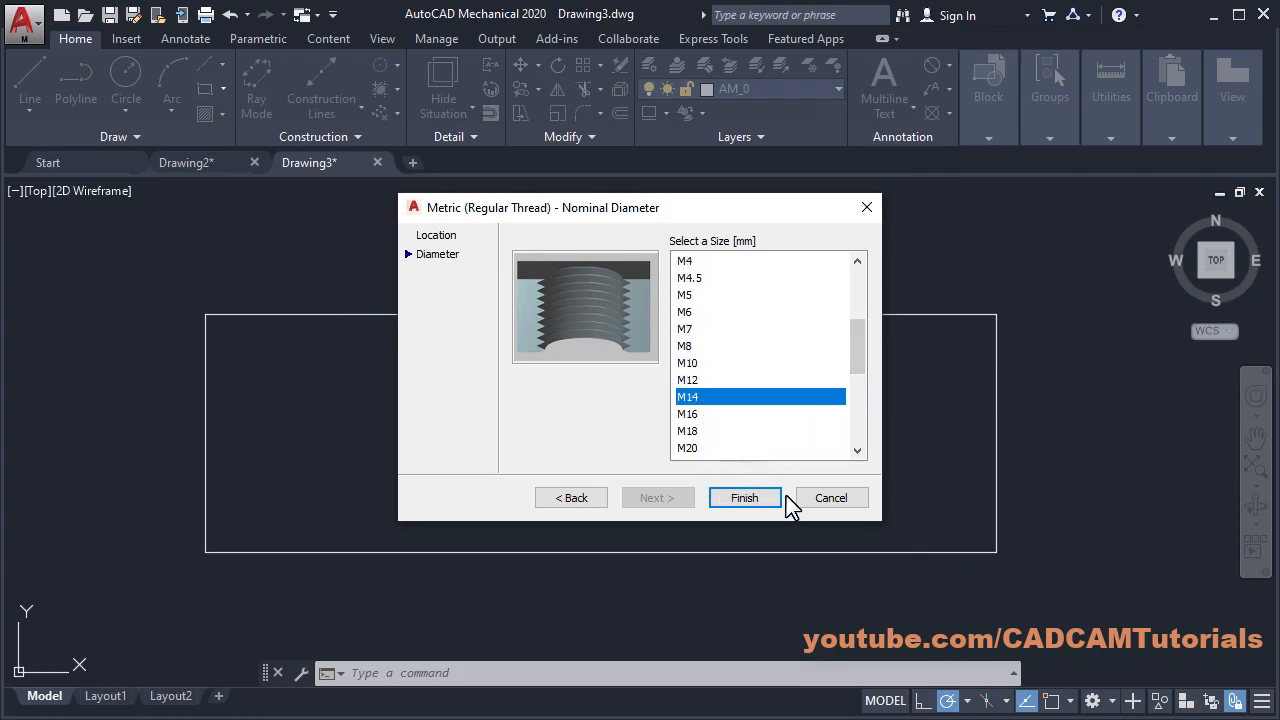
{"action": "left_click", "coordinate": [745, 498]}
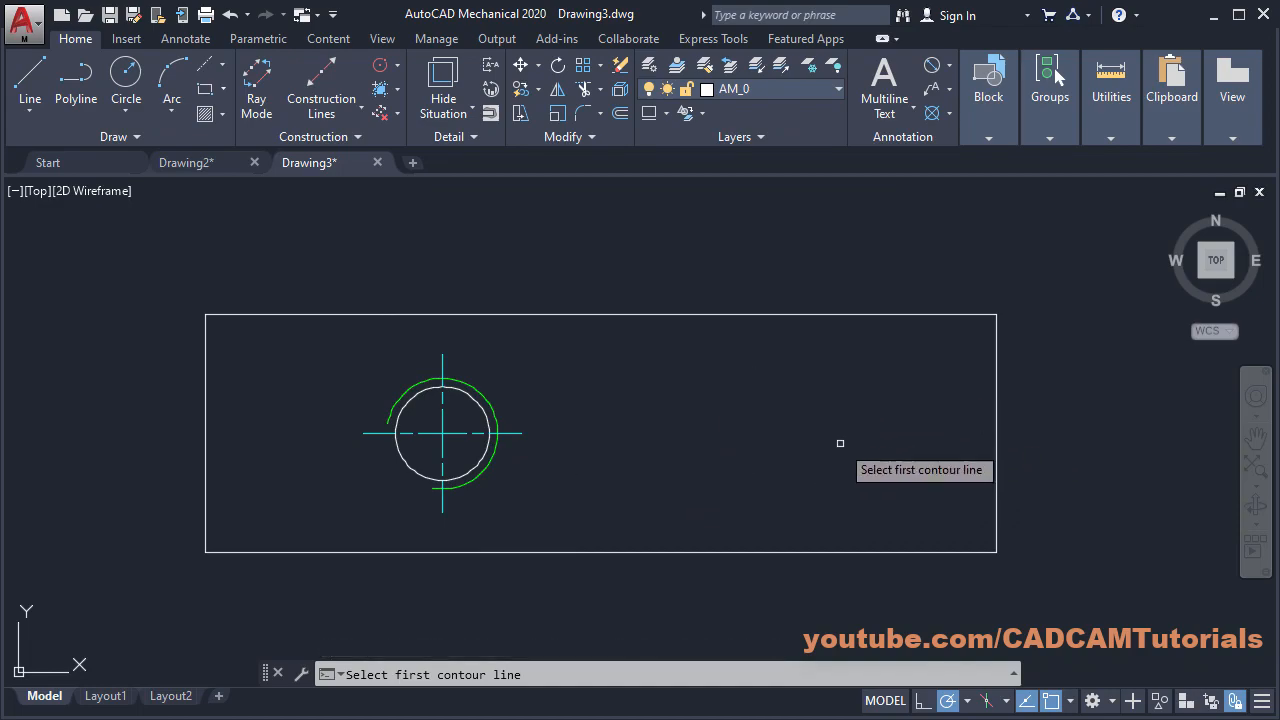
Step: Add a second tapped hole with the same standard part, 30 mm from the plate's right edge and 15 mm from its top edge
{"action": "left_click", "coordinate": [996, 436]}
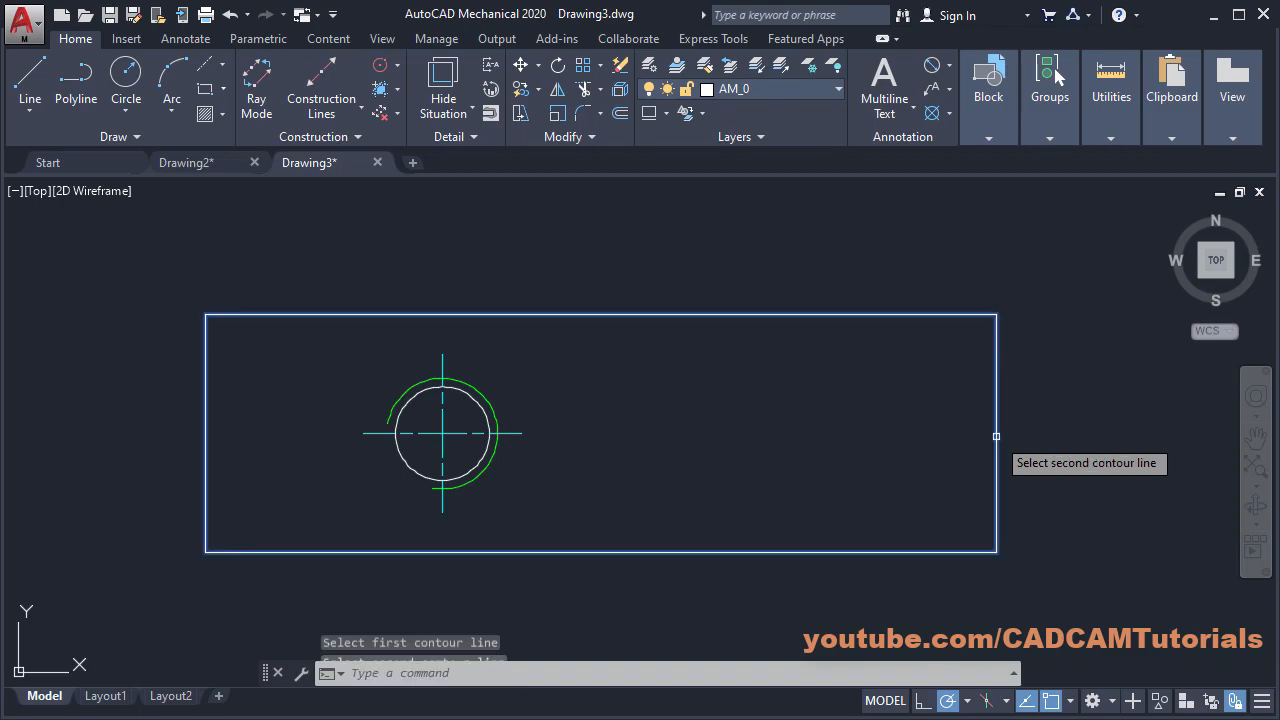
{"action": "left_click", "coordinate": [845, 315]}
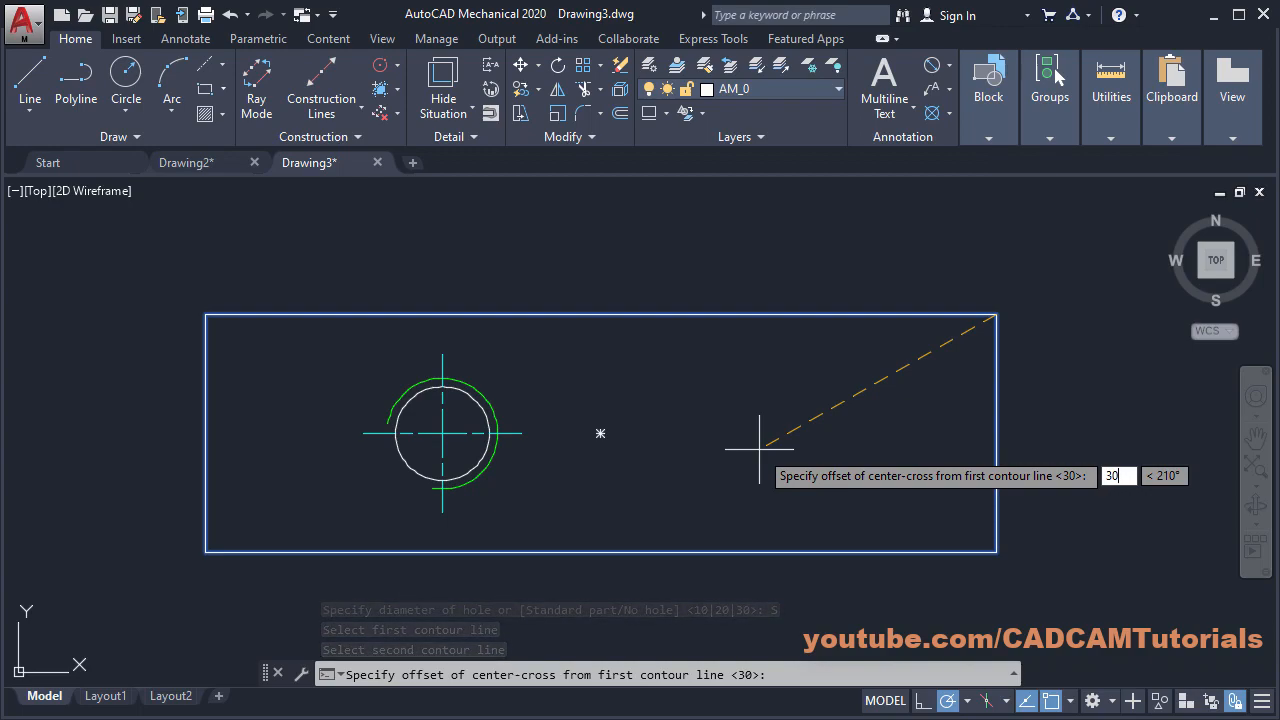
{"action": "key", "text": "Return"}
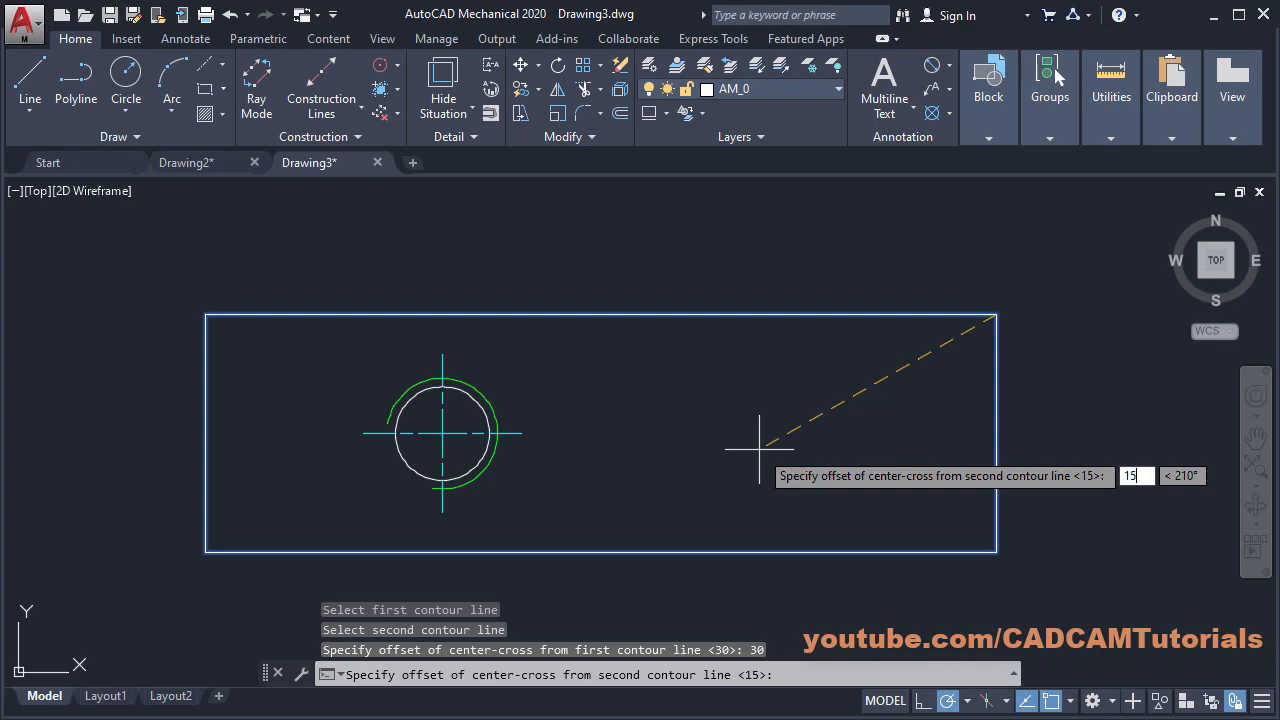
{"action": "type", "text": "15"}
{"action": "key", "text": "Return"}
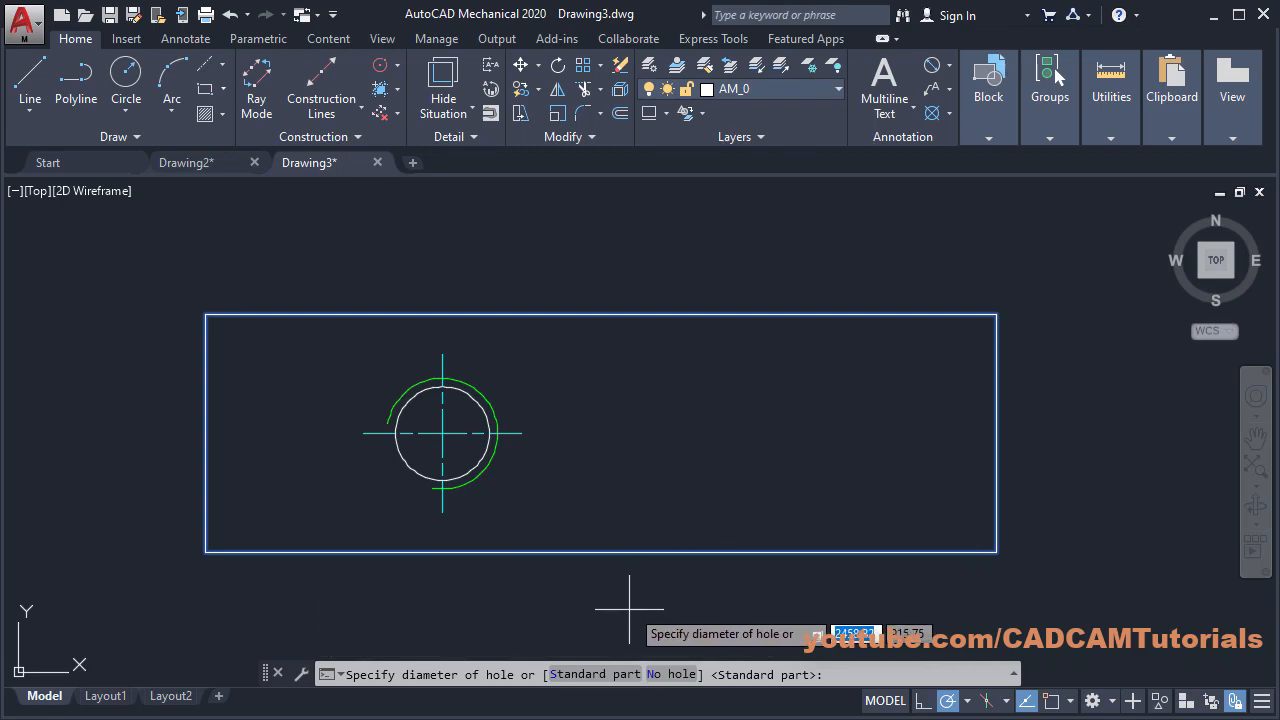
{"action": "left_click", "coordinate": [592, 675]}
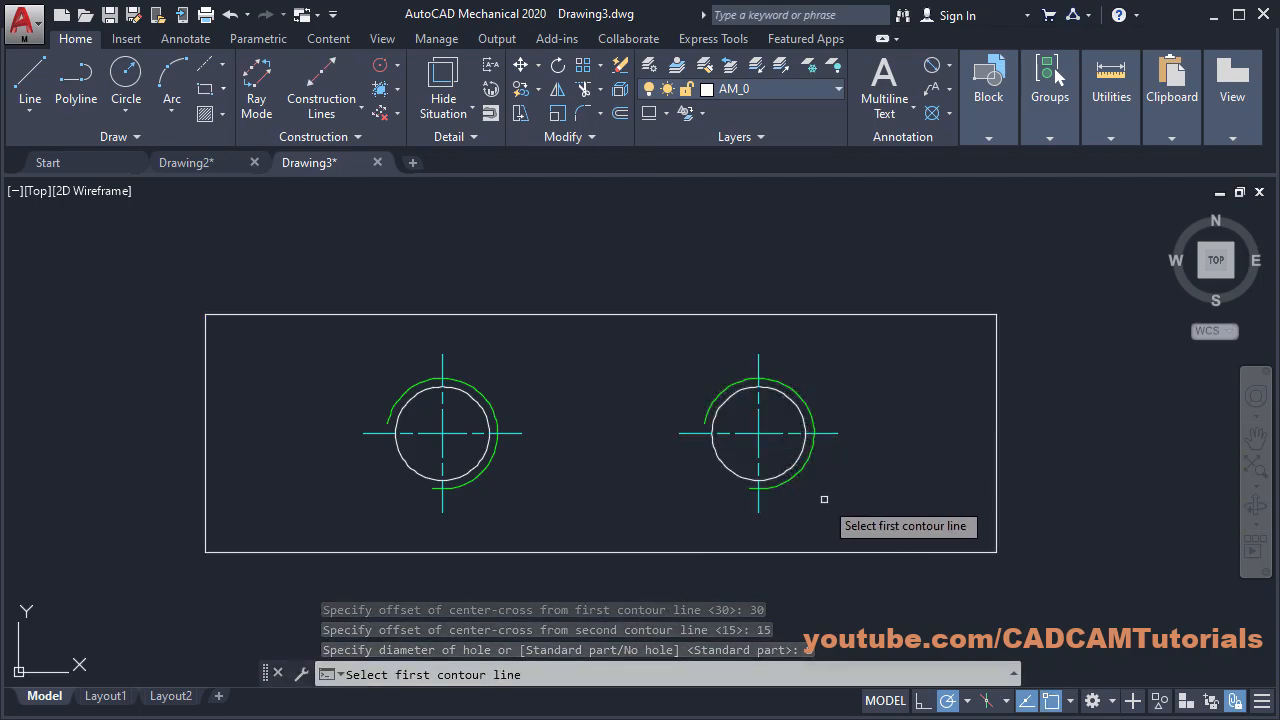
{"action": "key", "text": "Escape"}
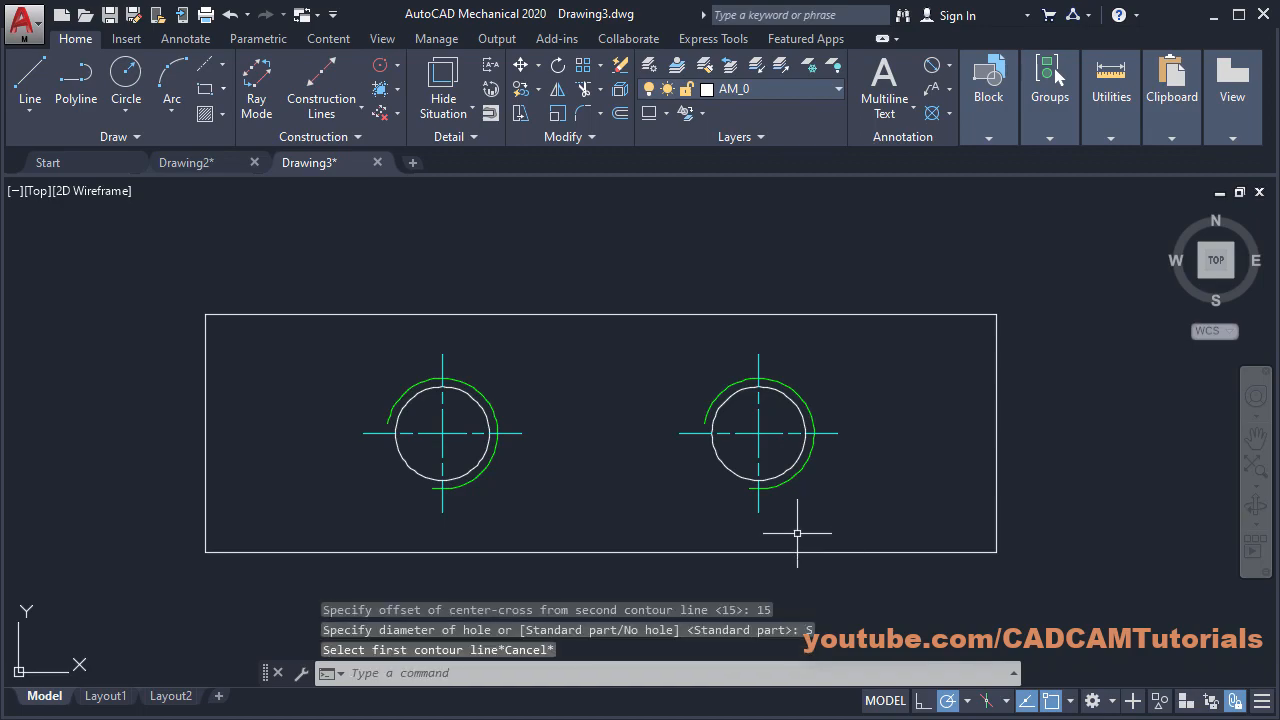
Step: Add a horizontal Power Dimension below the plate from its lower-left corner to the left hole's centerline
{"action": "scroll", "coordinate": [658, 367], "scroll_direction": "down", "scroll_amount": 2}
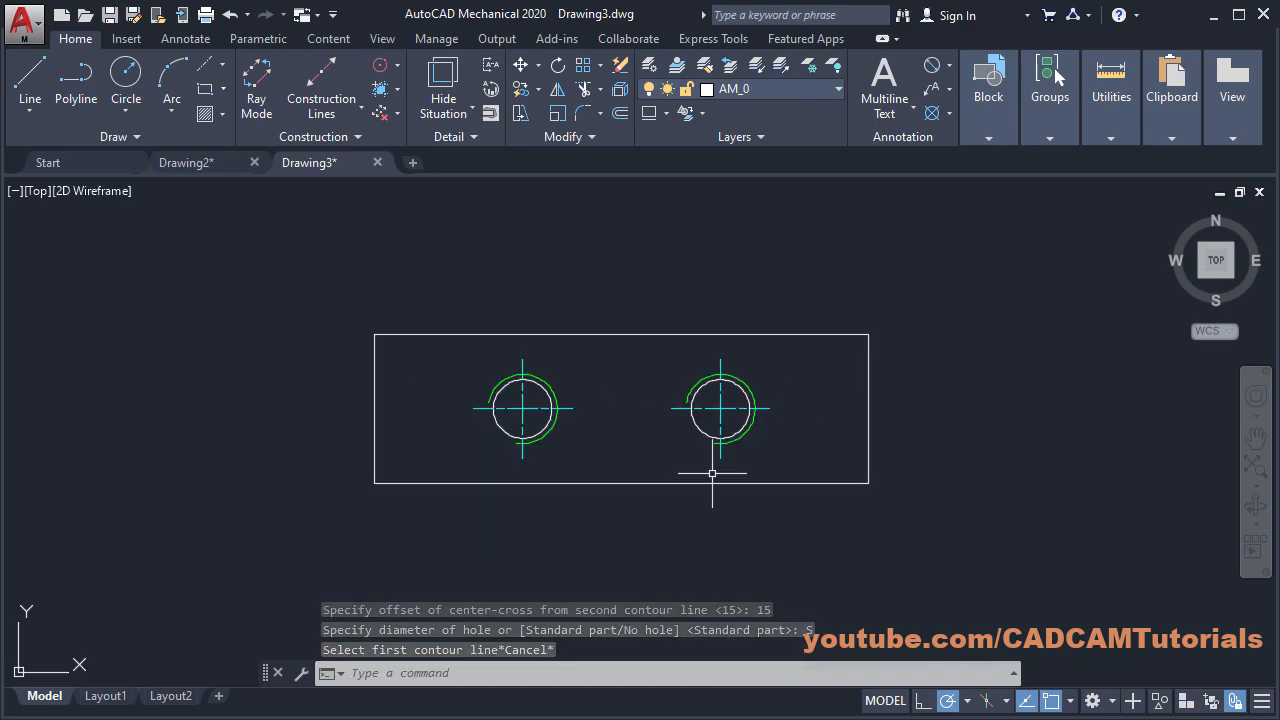
{"action": "middle_click_drag", "start_coordinate": [712, 471], "coordinate": [734, 434]}
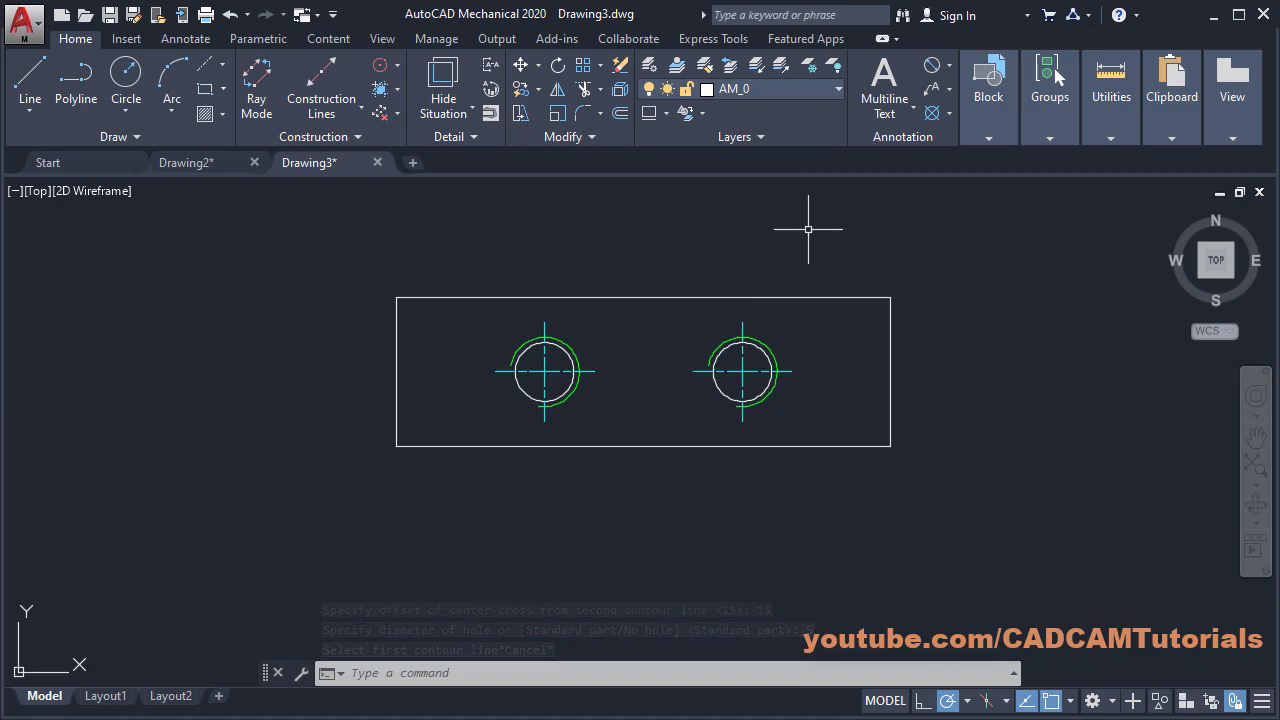
{"action": "left_click", "coordinate": [951, 63]}
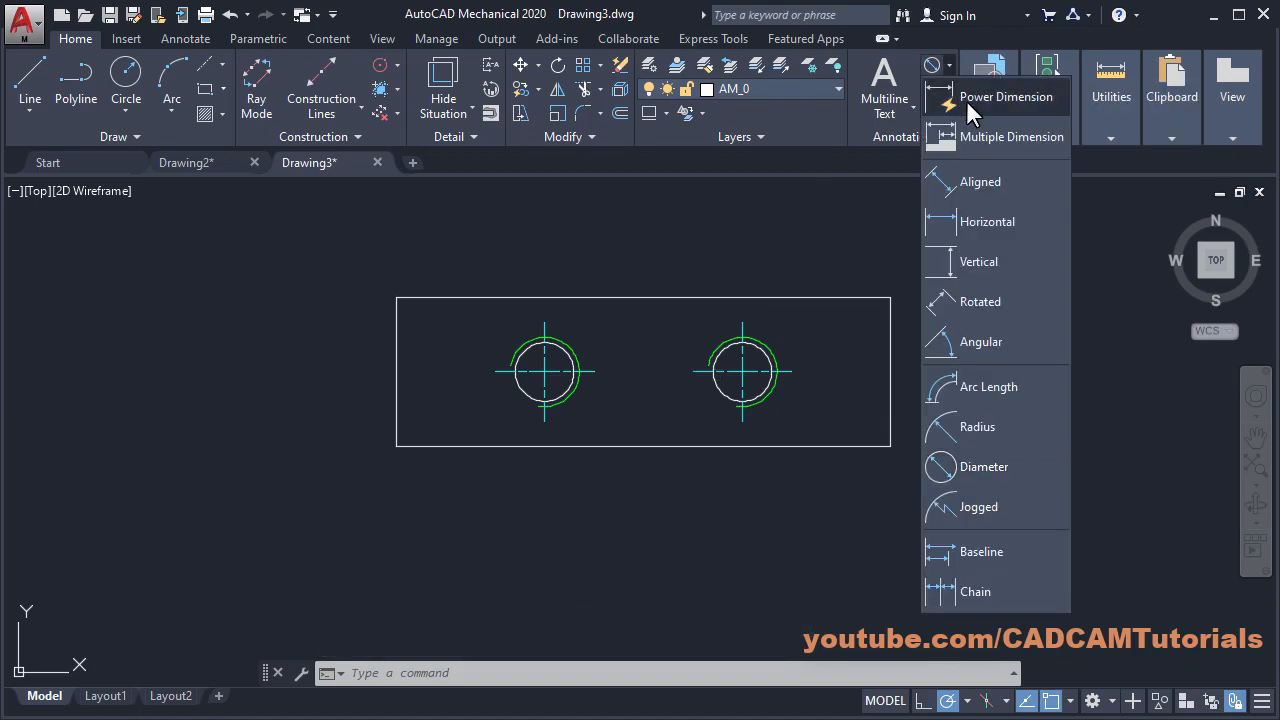
{"action": "left_click", "coordinate": [966, 100]}
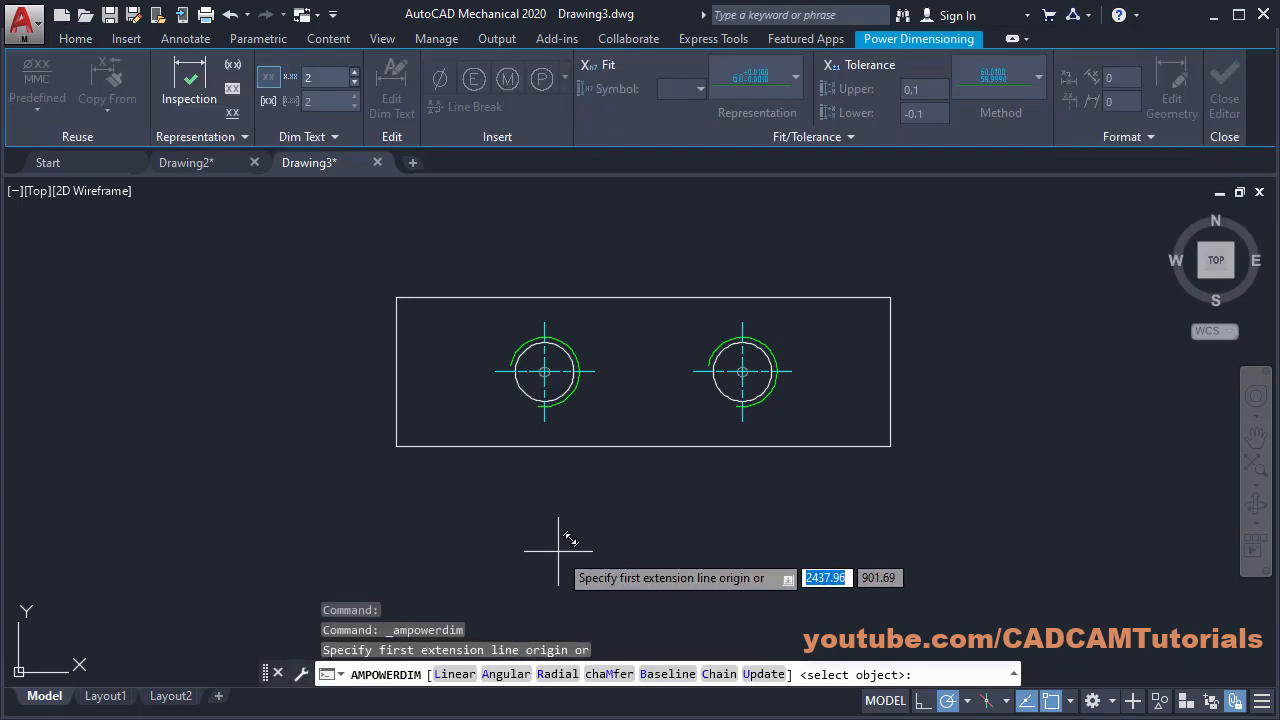
{"action": "left_click", "coordinate": [396, 446]}
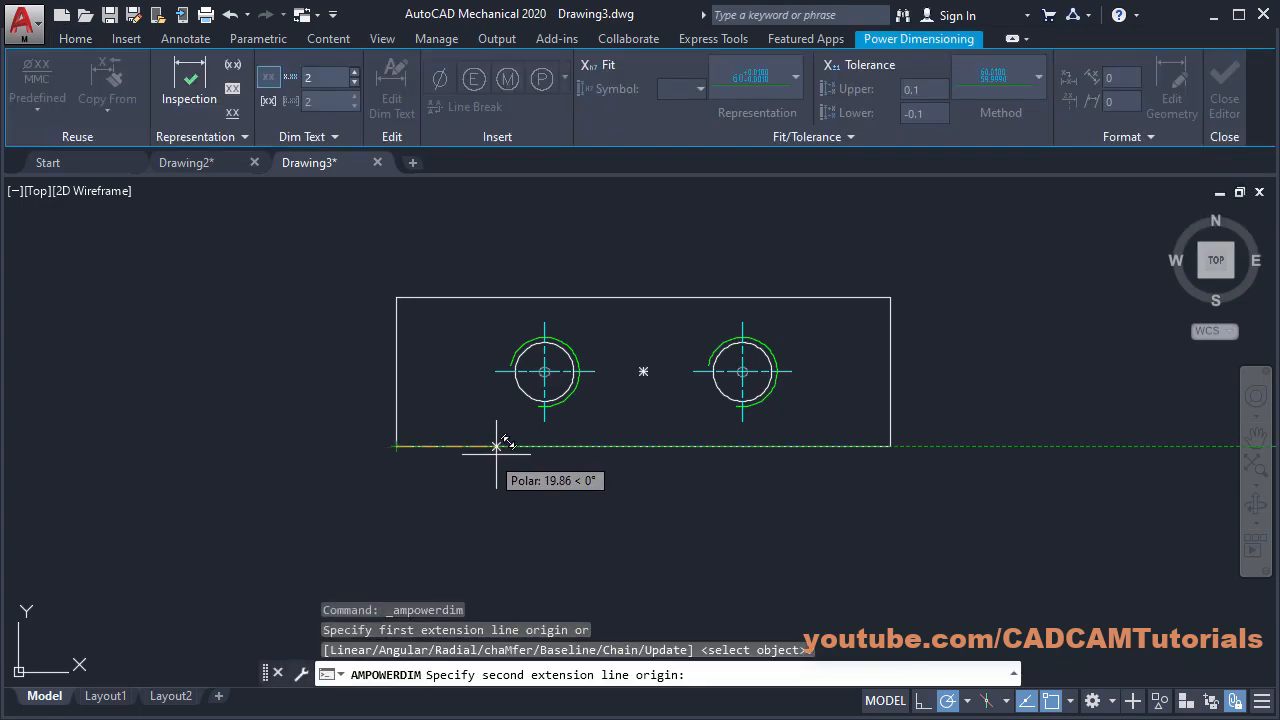
{"action": "left_click", "coordinate": [544, 412]}
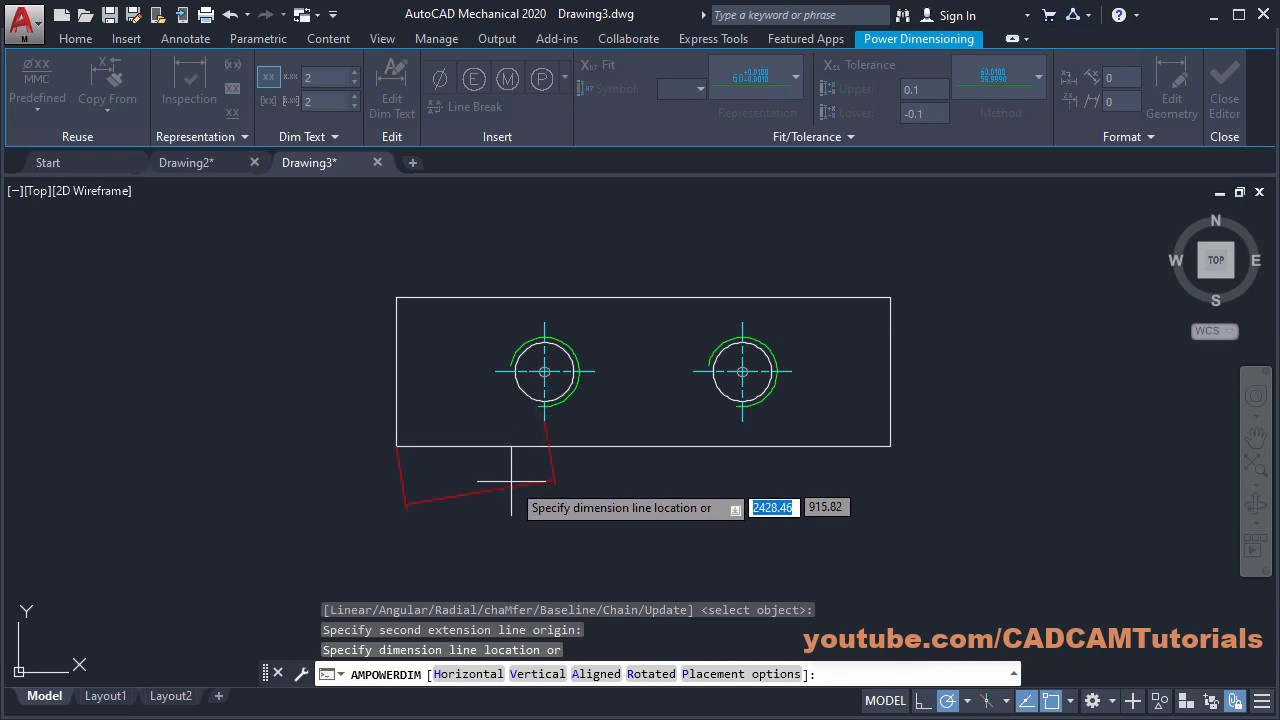
{"action": "left_click", "coordinate": [471, 516]}
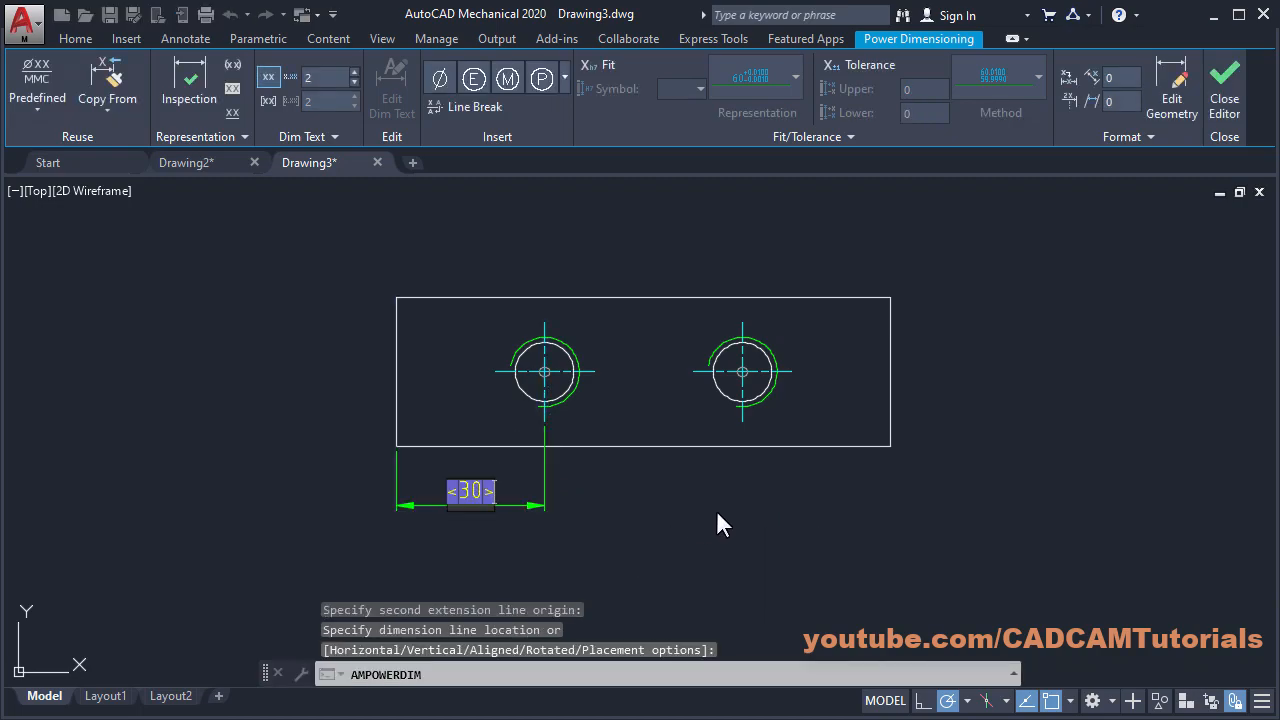
{"action": "left_click", "coordinate": [683, 493]}
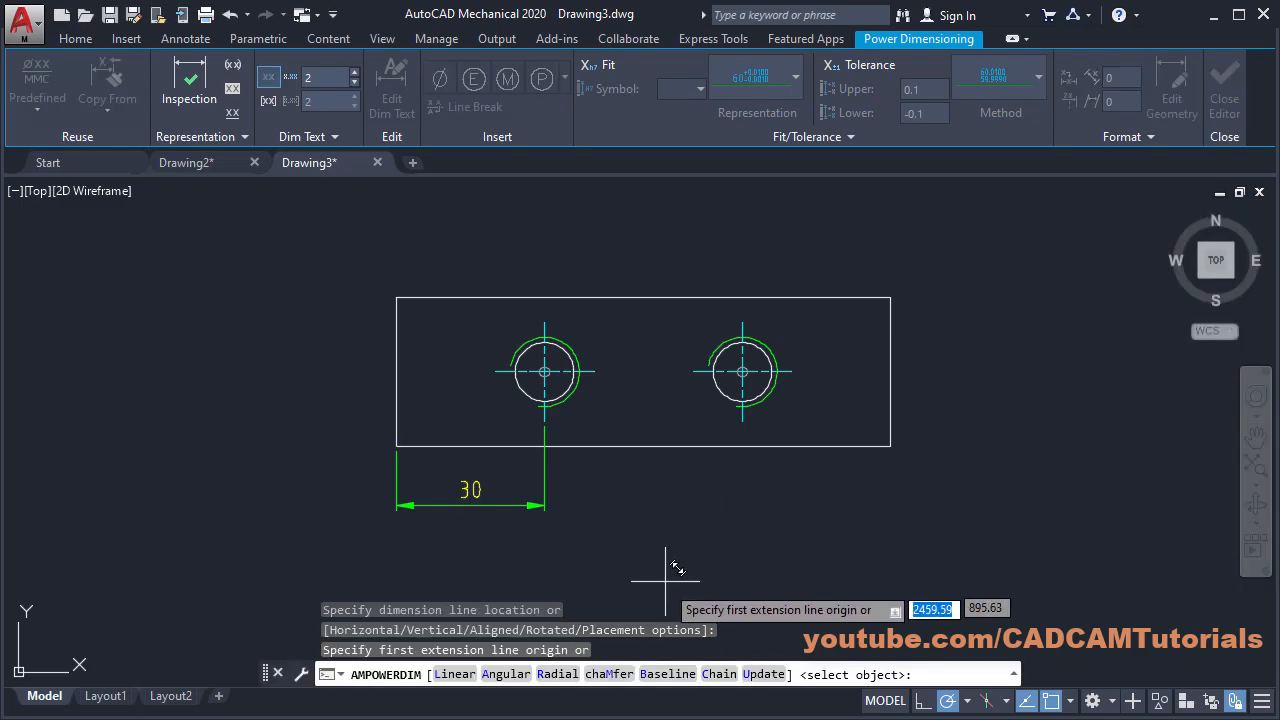
Step: Continue with chain dimensions from the left hole to the right hole's centerline and on to the plate's lower-right corner
{"action": "left_click", "coordinate": [719, 675]}
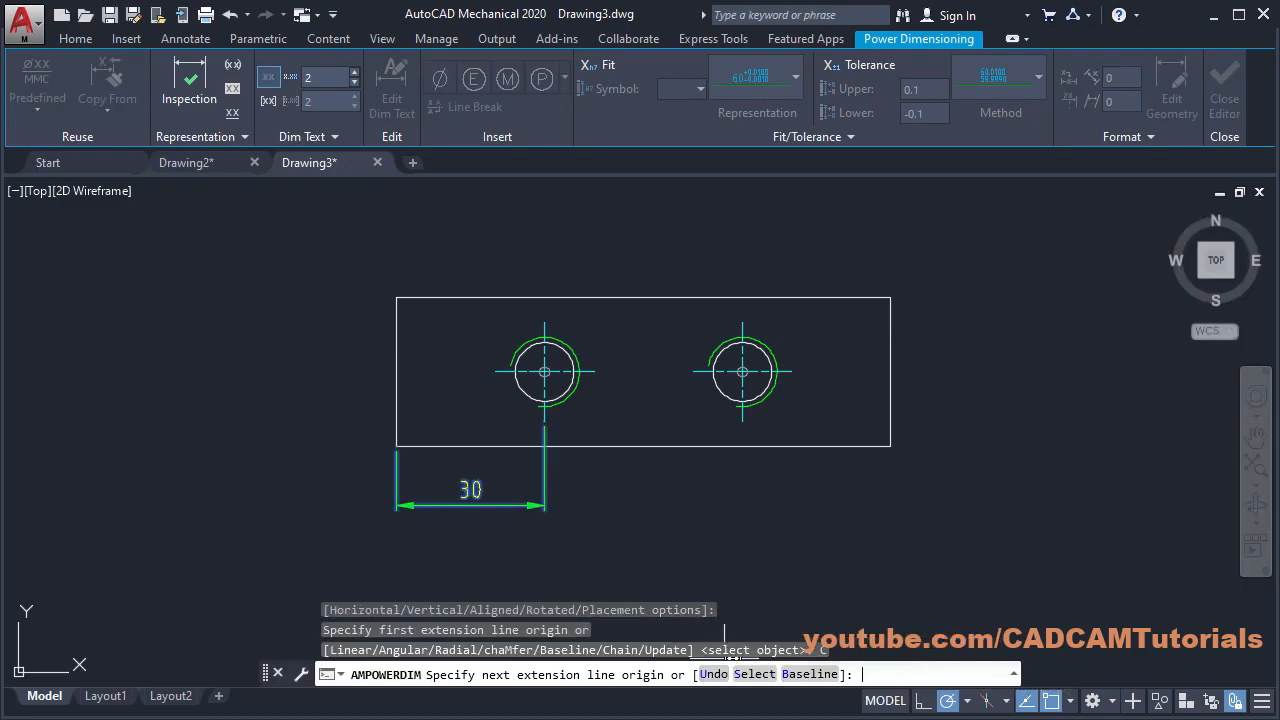
{"action": "left_click", "coordinate": [742, 421]}
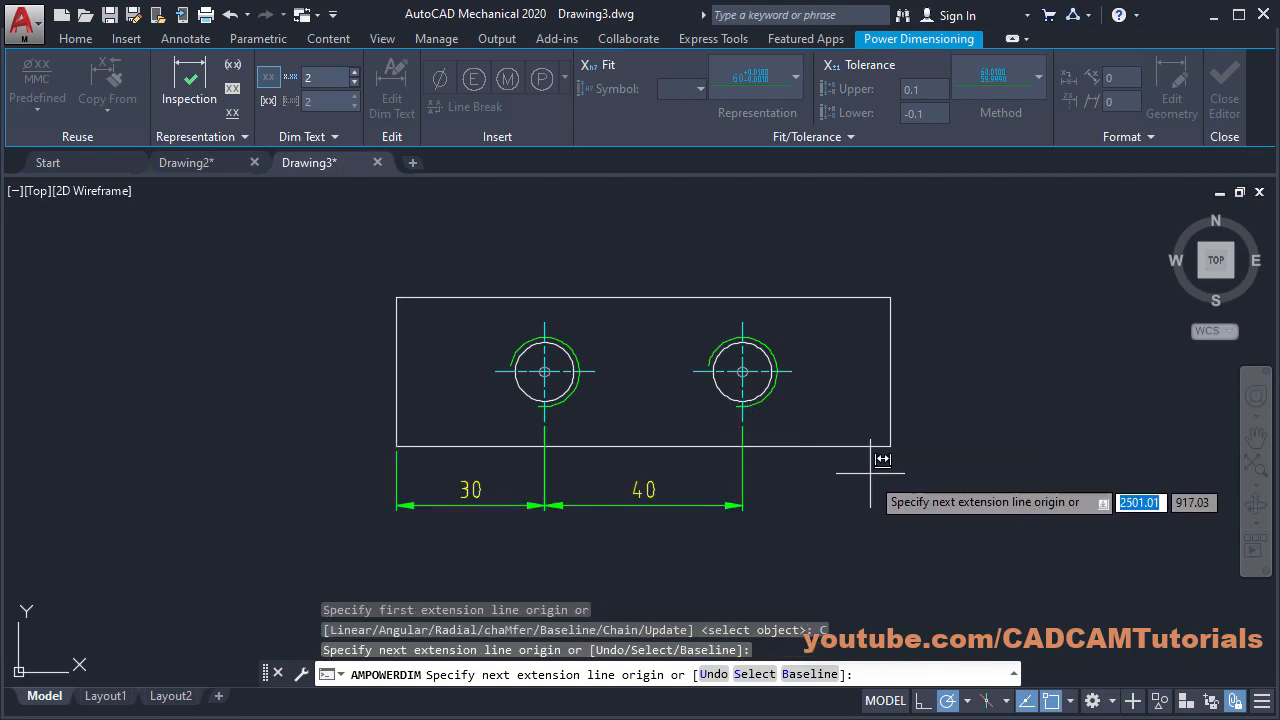
{"action": "left_click", "coordinate": [890, 446]}
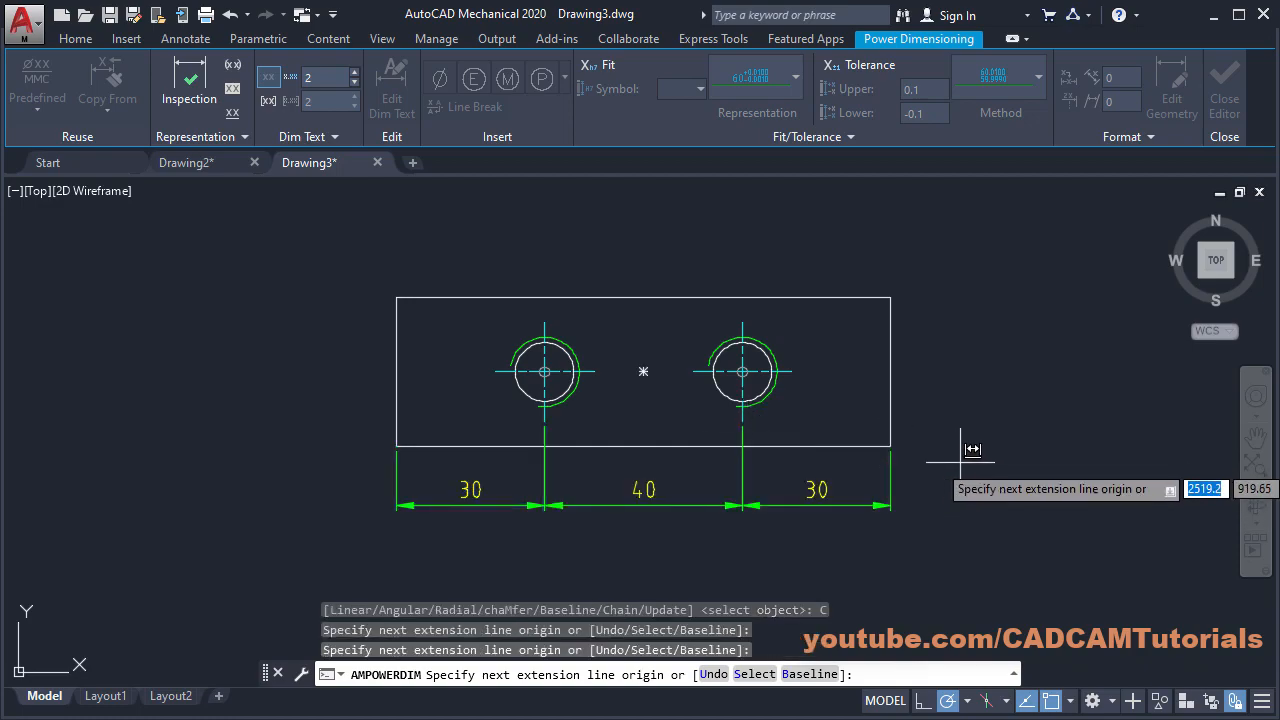
{"action": "key", "text": "Escape"}
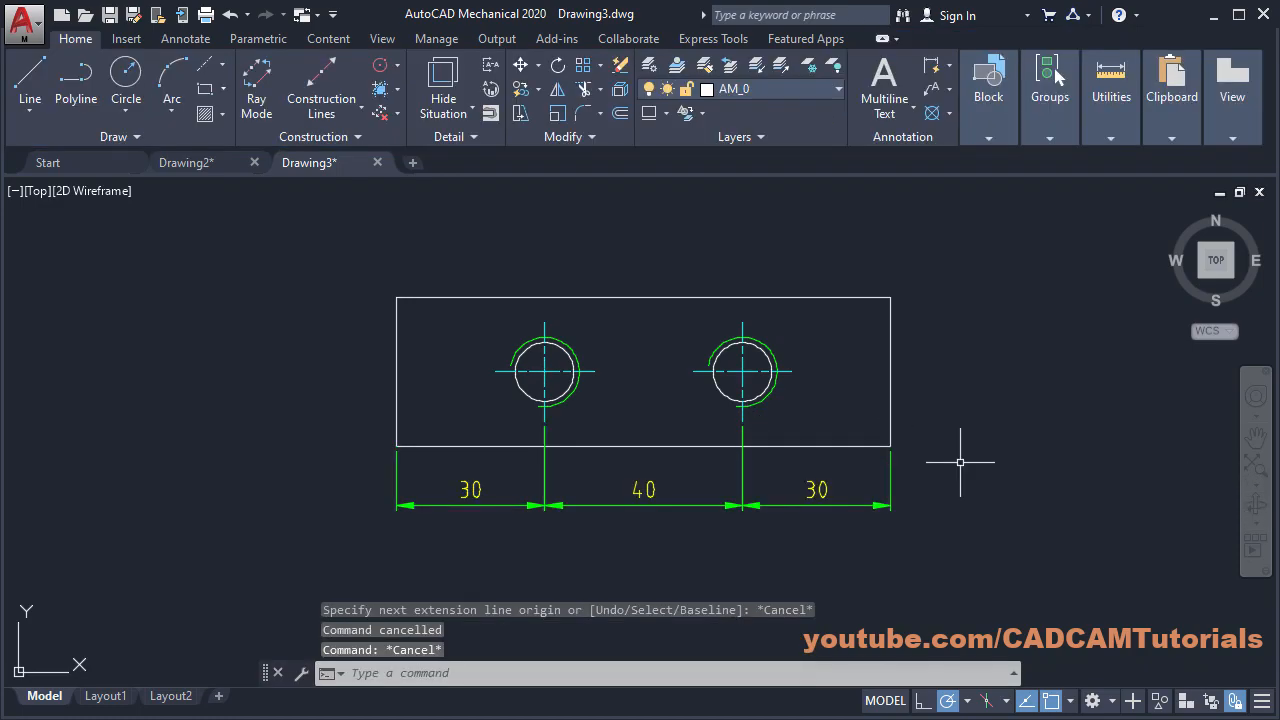
Step: Dimension the plate's height with a vertical Power Dimension placed beside its right edge
{"action": "key", "text": "Return"}
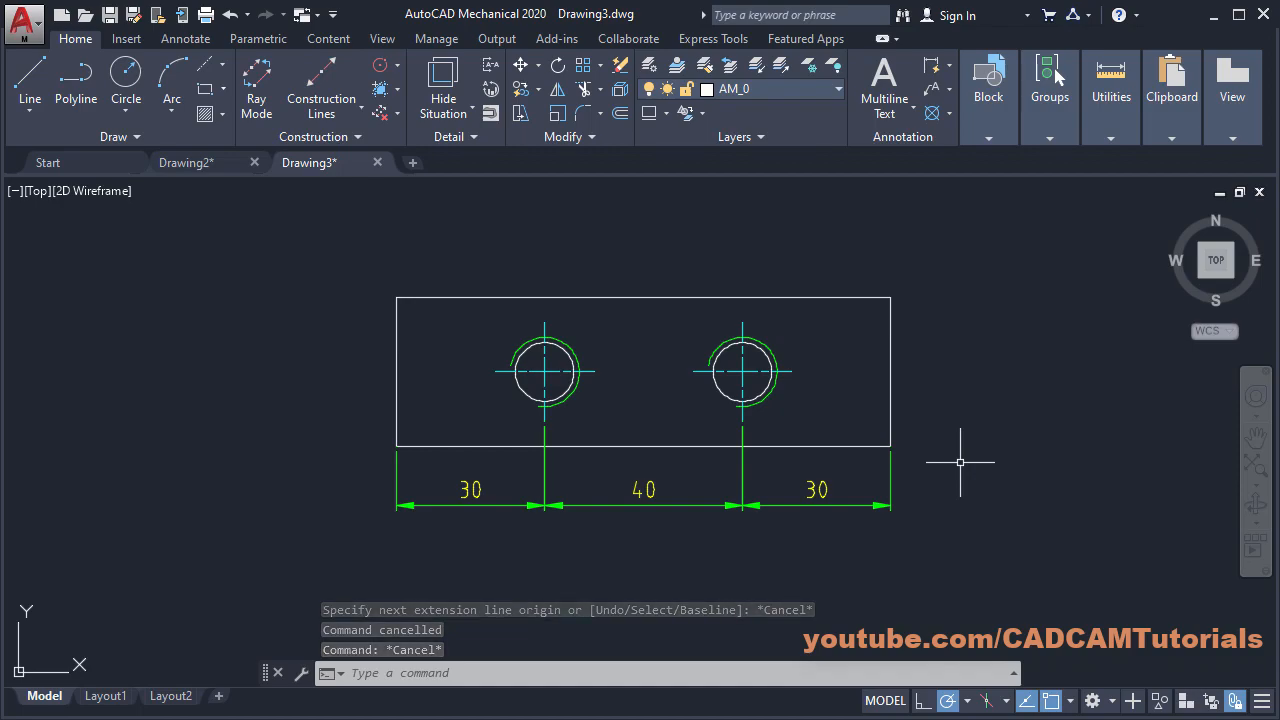
{"action": "left_click", "coordinate": [892, 445]}
{"action": "left_click", "coordinate": [891, 297]}
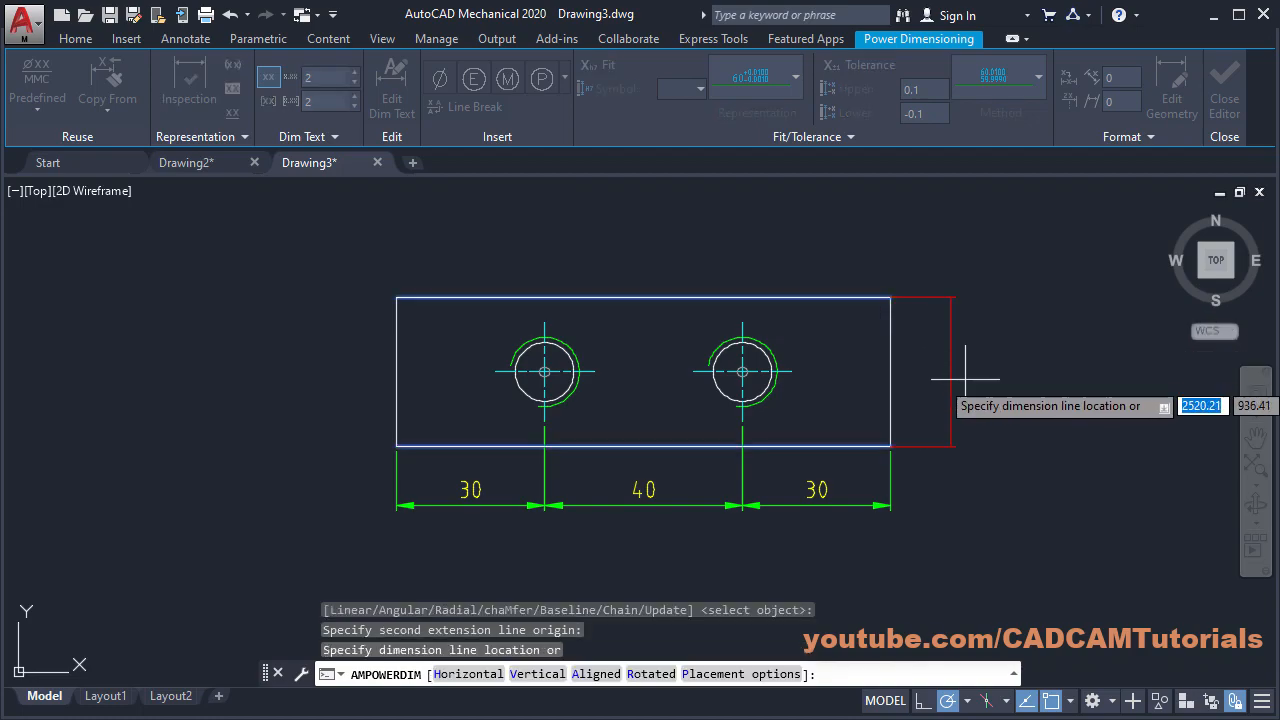
{"action": "left_click", "coordinate": [1008, 447]}
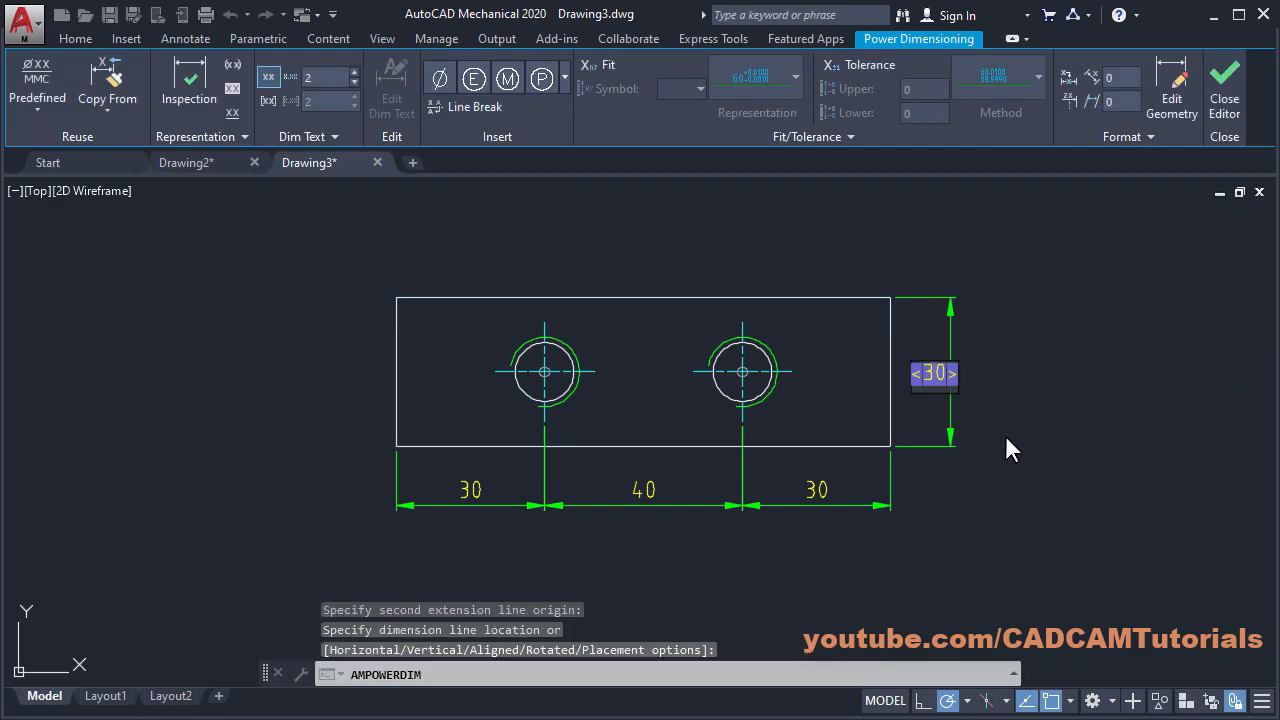
{"action": "left_click", "coordinate": [1063, 429]}
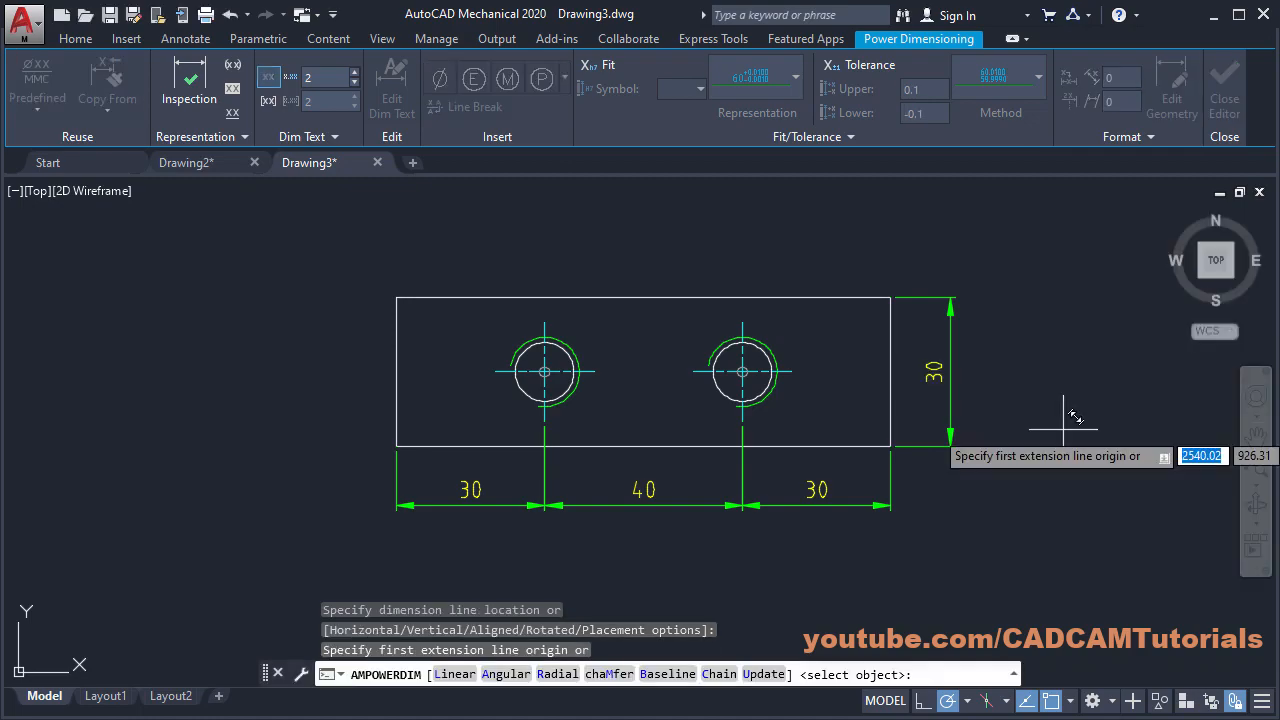
{"action": "key", "text": "Escape"}
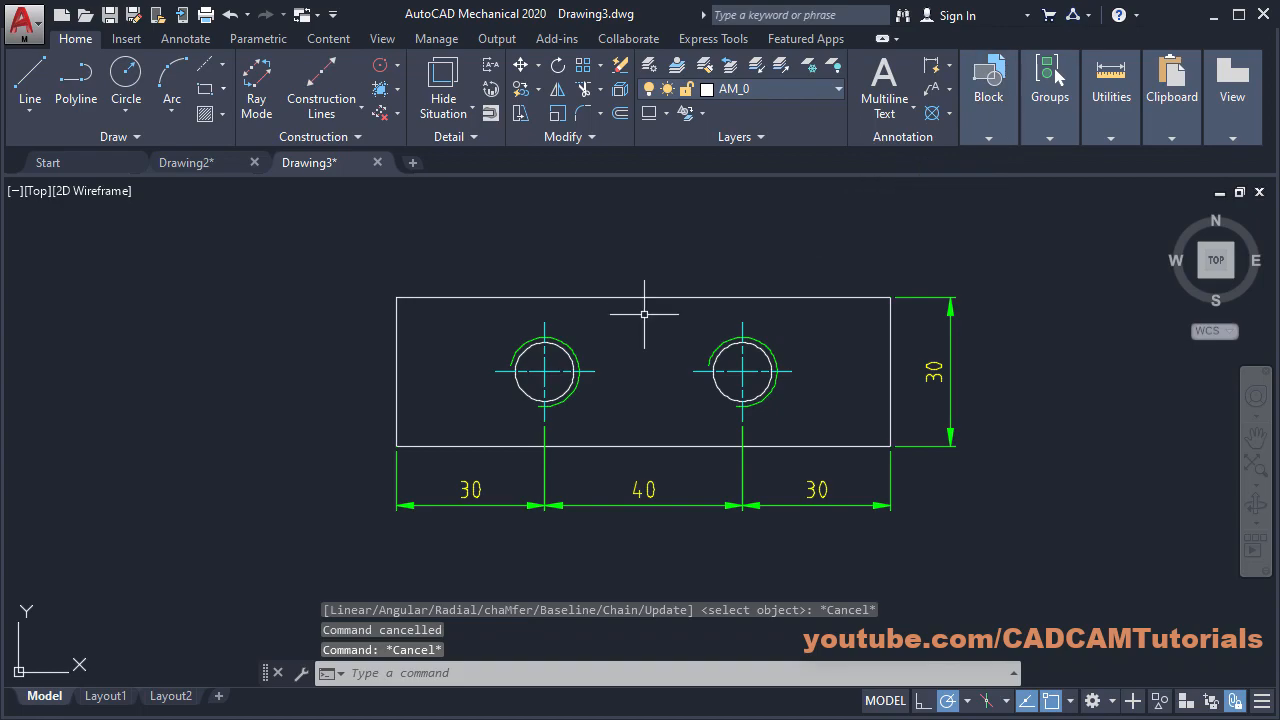
Step: Place a diameter dimension on the left hole's thread arc, with its leader text above the plate
{"action": "scroll", "coordinate": [654, 237], "scroll_direction": "up", "scroll_amount": 2}
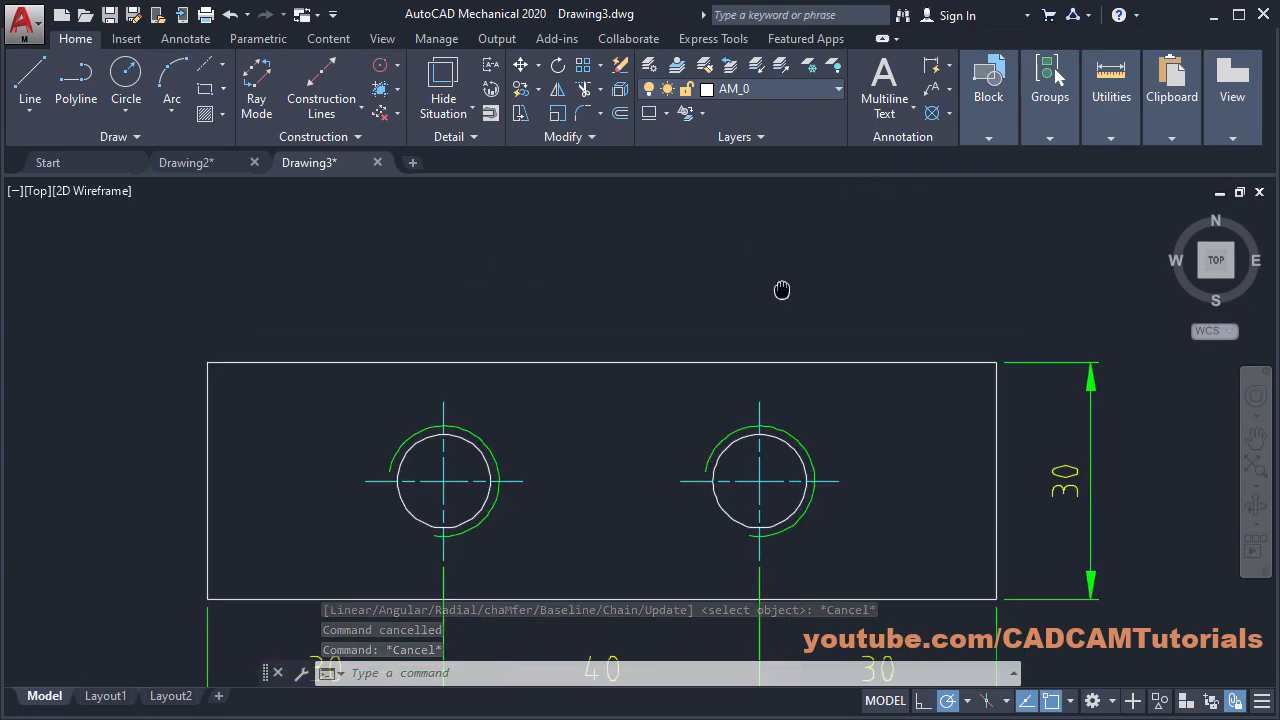
{"action": "left_click", "coordinate": [951, 63]}
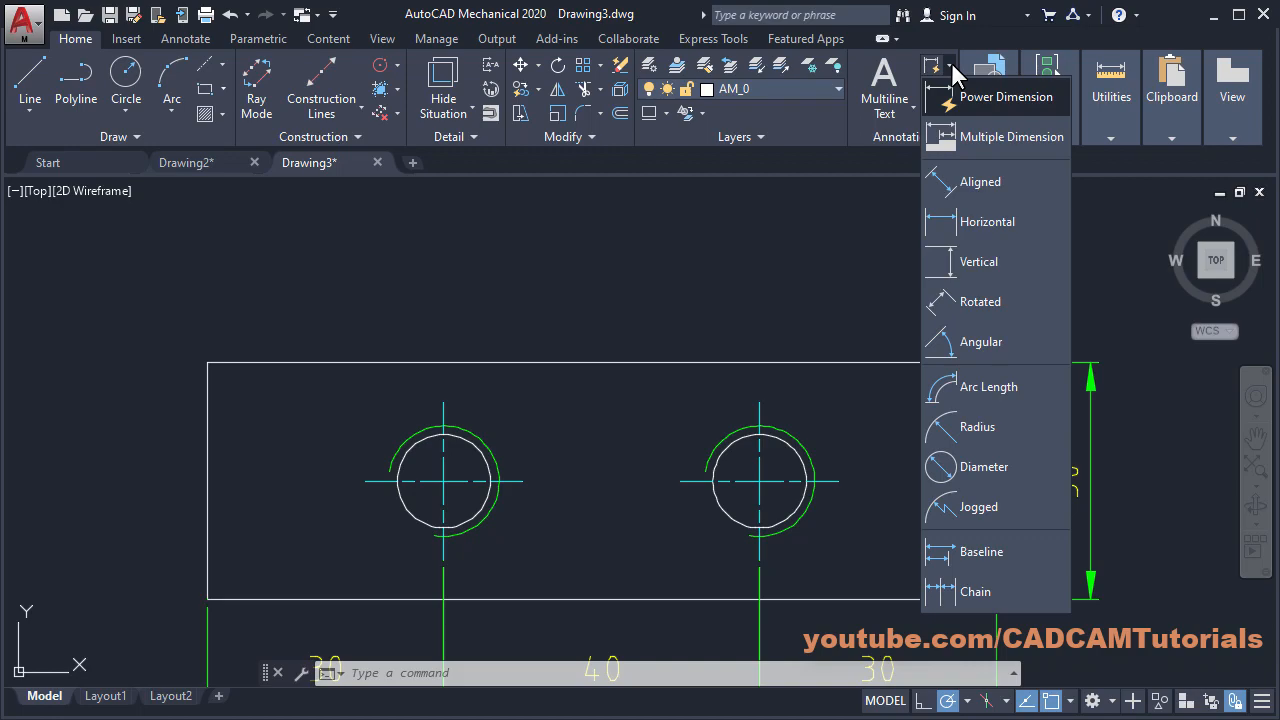
{"action": "left_click", "coordinate": [954, 468]}
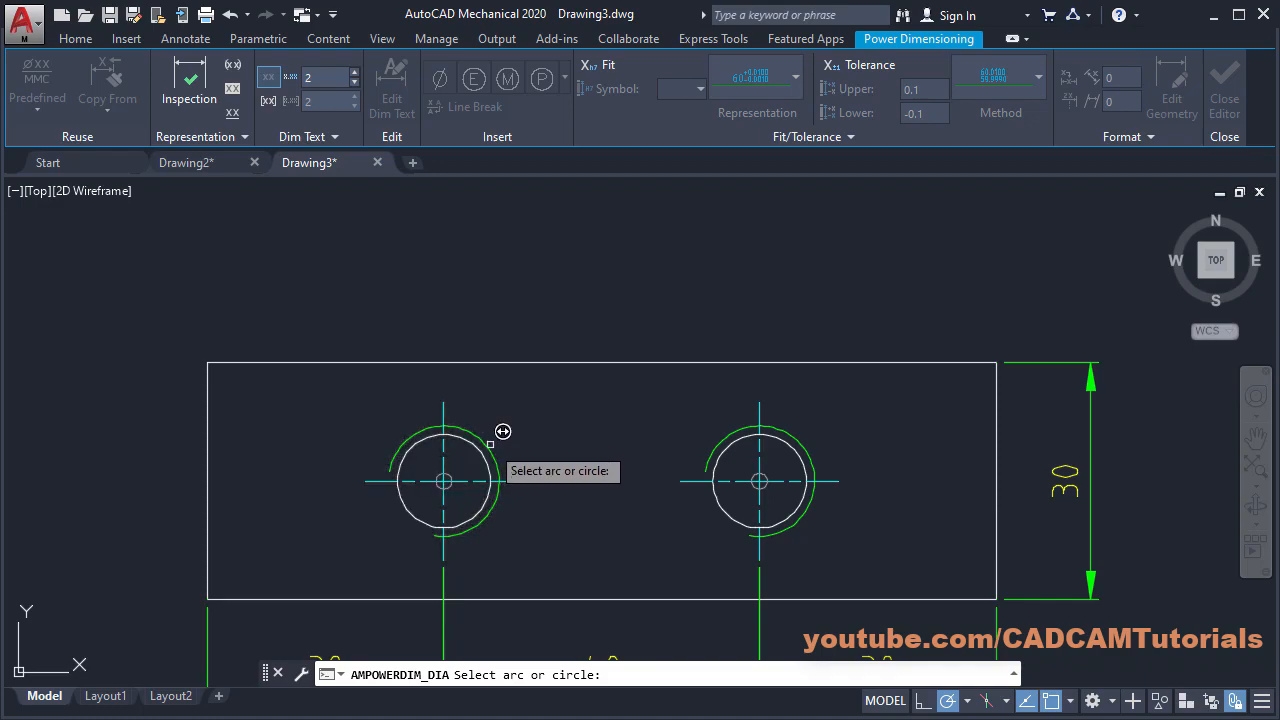
{"action": "left_click", "coordinate": [490, 443]}
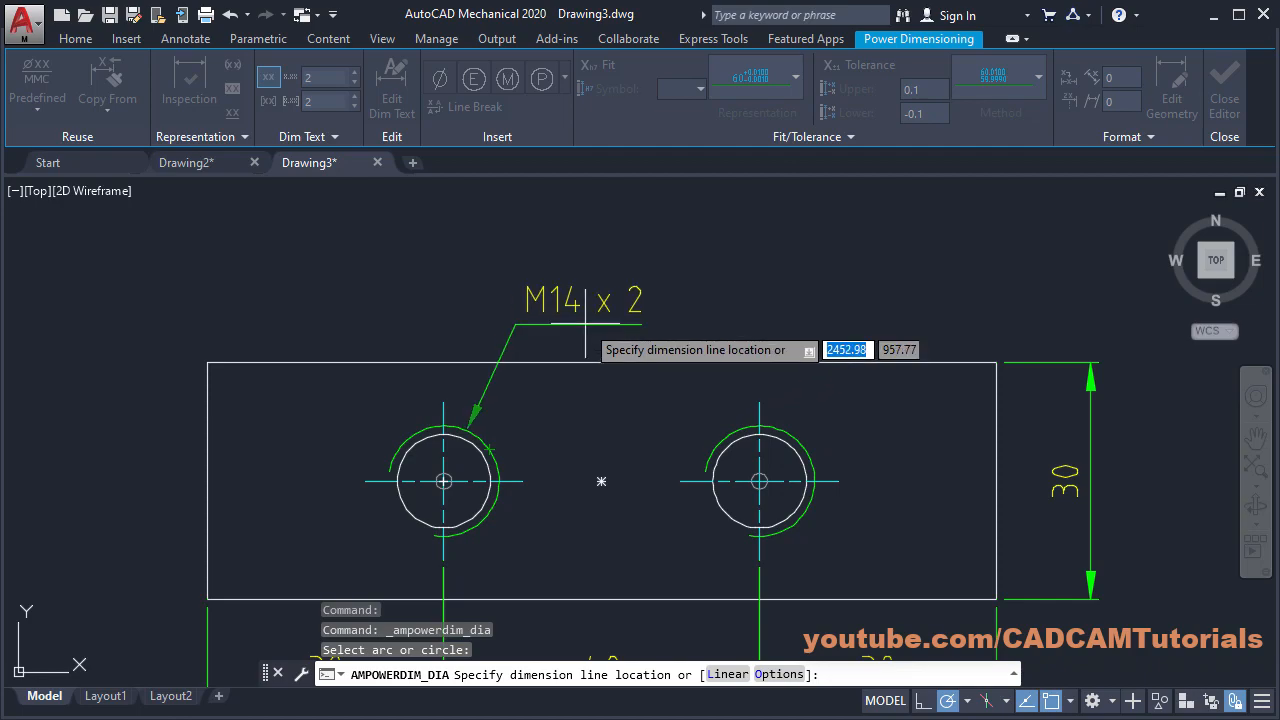
{"action": "left_click", "coordinate": [643, 313]}
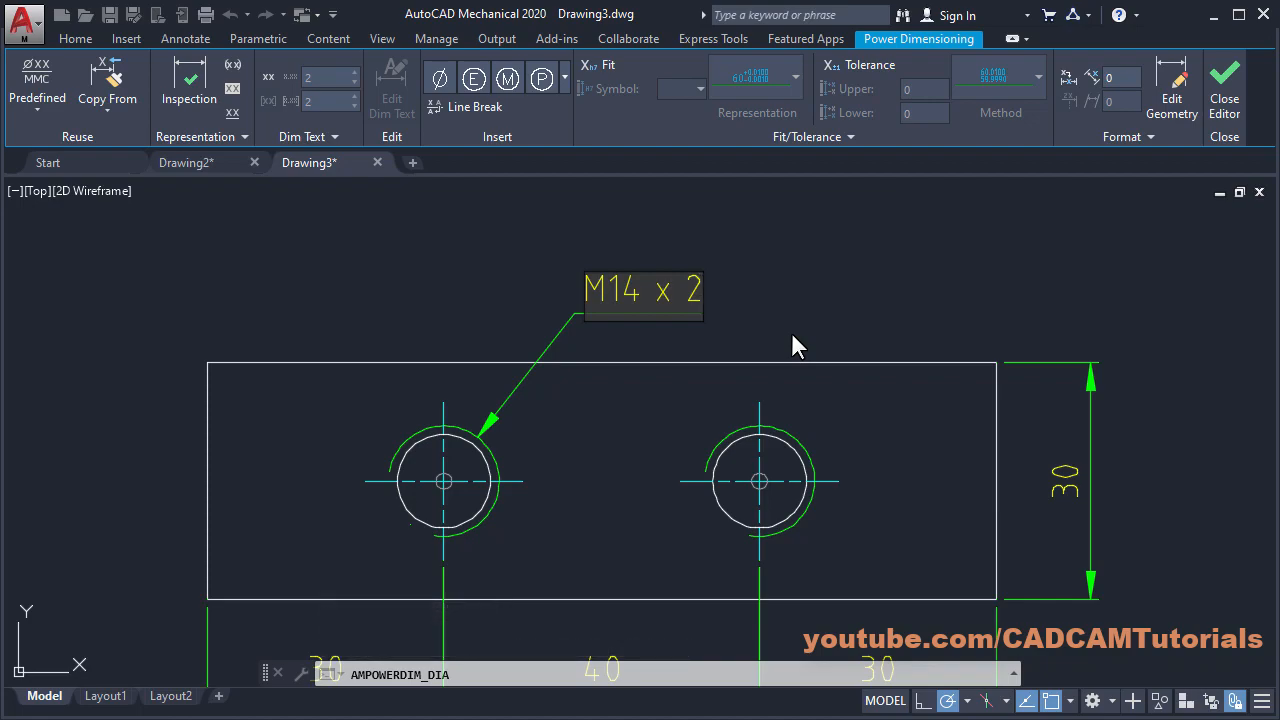
Step: Extend the thread callout's text so it reads "2 NOS, M14 x 2 TAPPED HOLES" and finish the dimension
{"action": "type", "text": "TAPPED HOLES"}
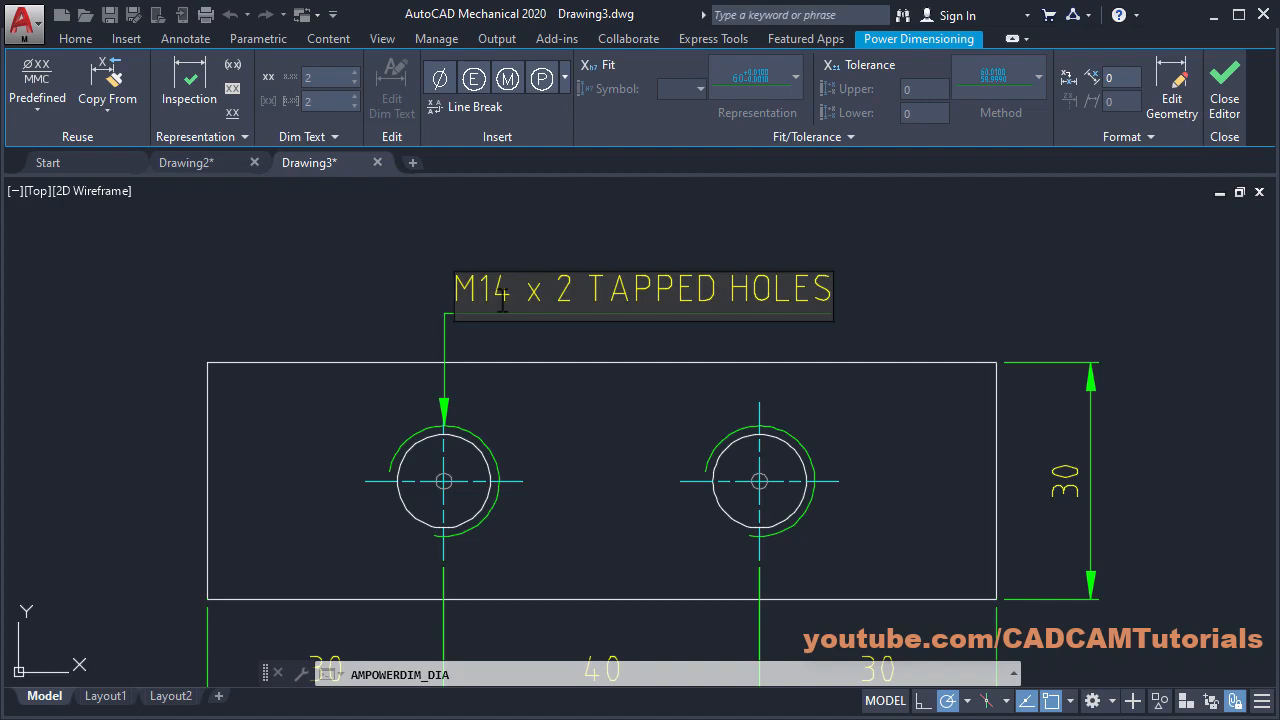
{"action": "type", "text": "2 NOS"}
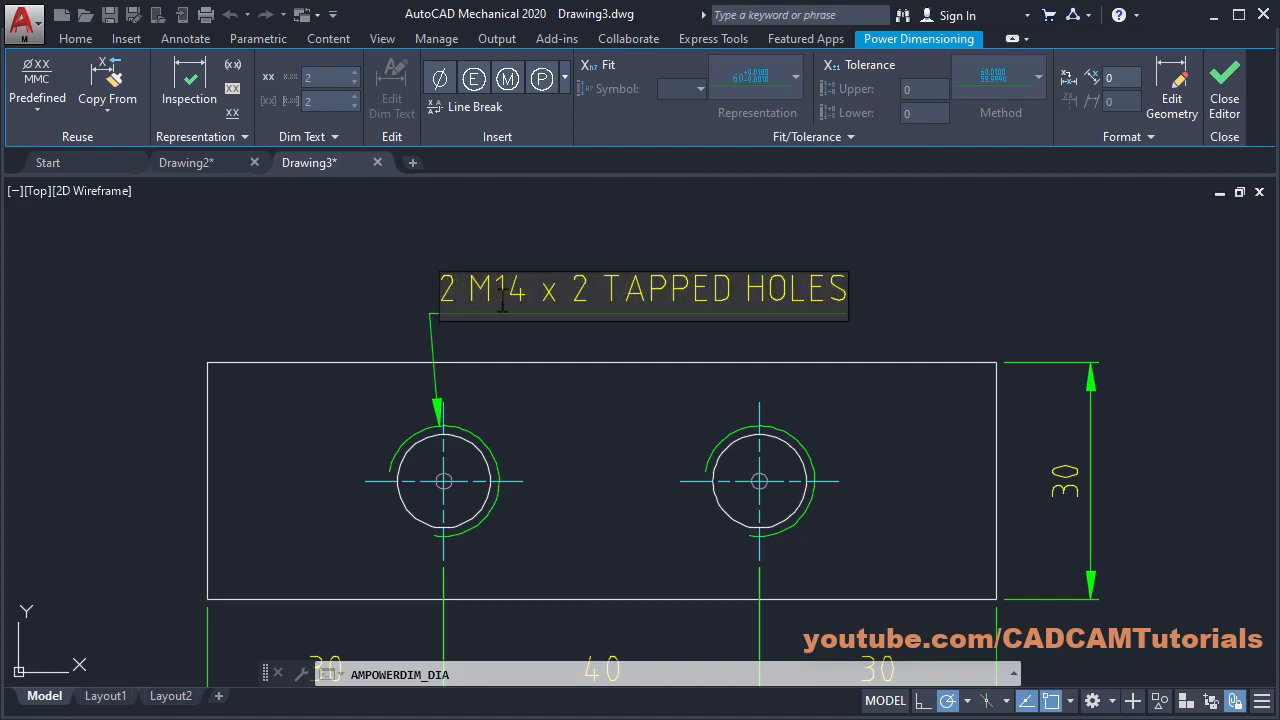
{"action": "type", "text": ","}
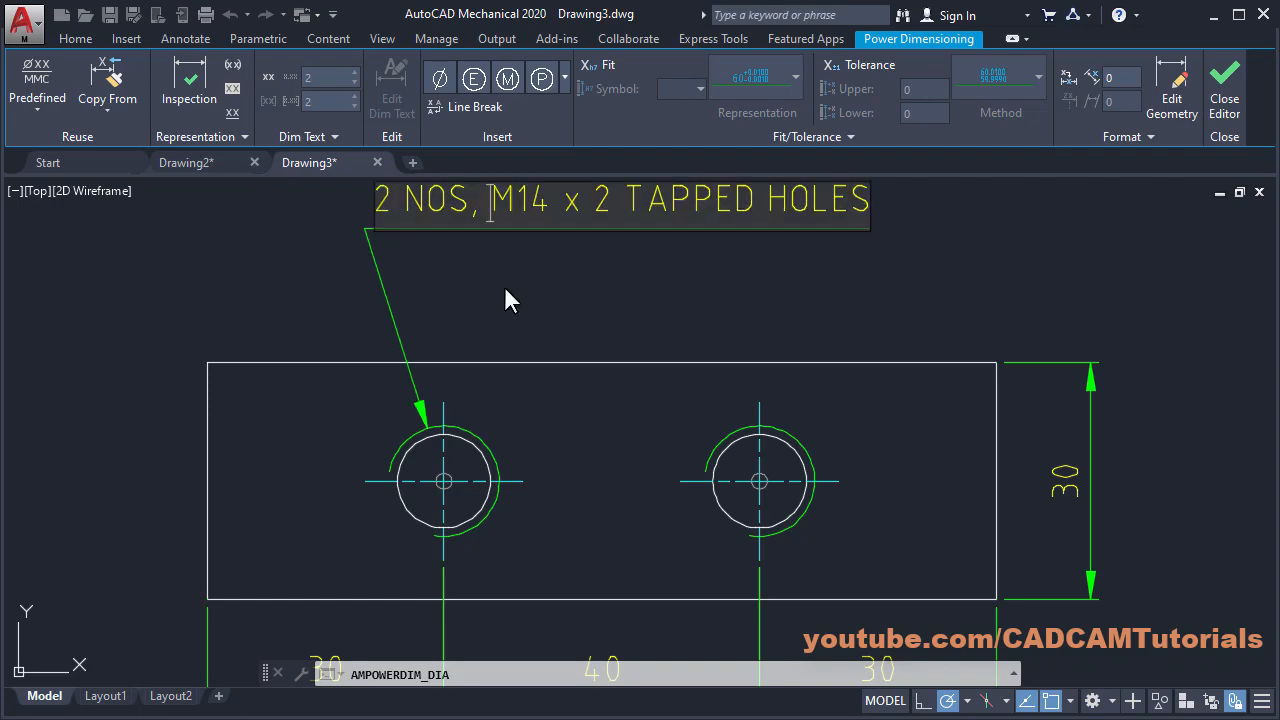
{"action": "left_click", "coordinate": [1003, 290]}
{"action": "middle_click_drag", "start_coordinate": [825, 298], "coordinate": [834, 340]}
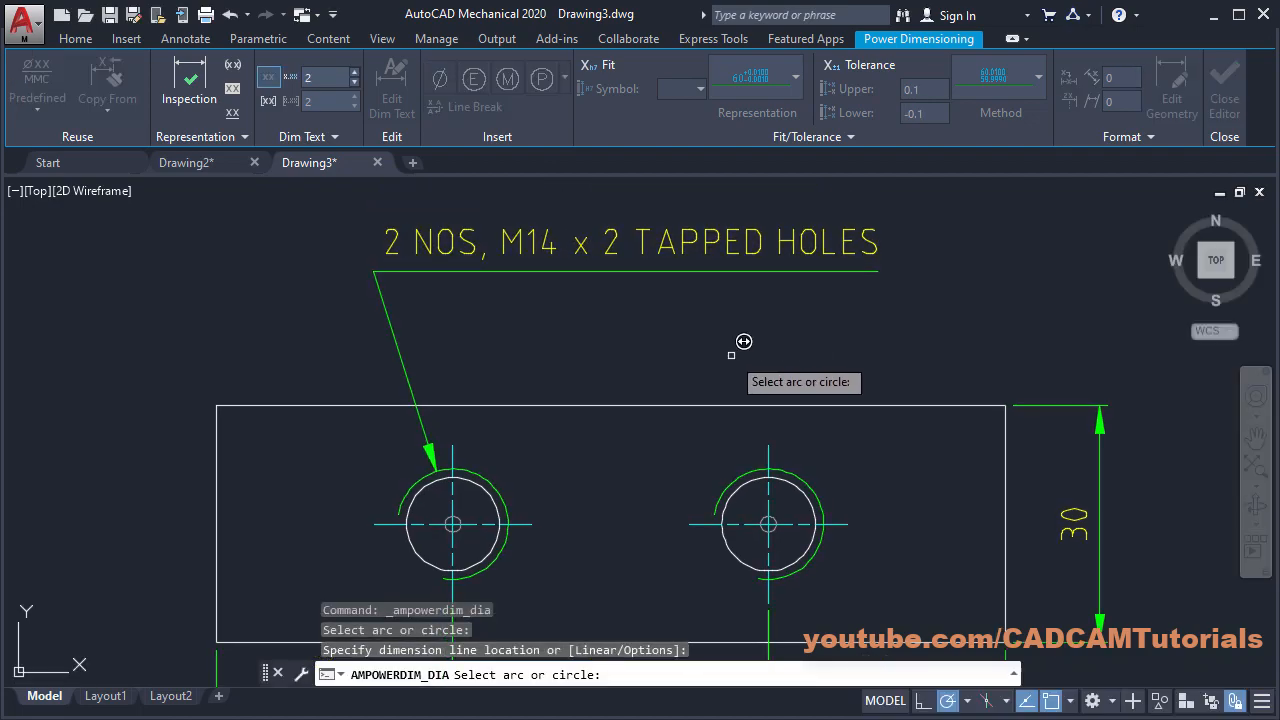
{"action": "key", "text": "Escape"}
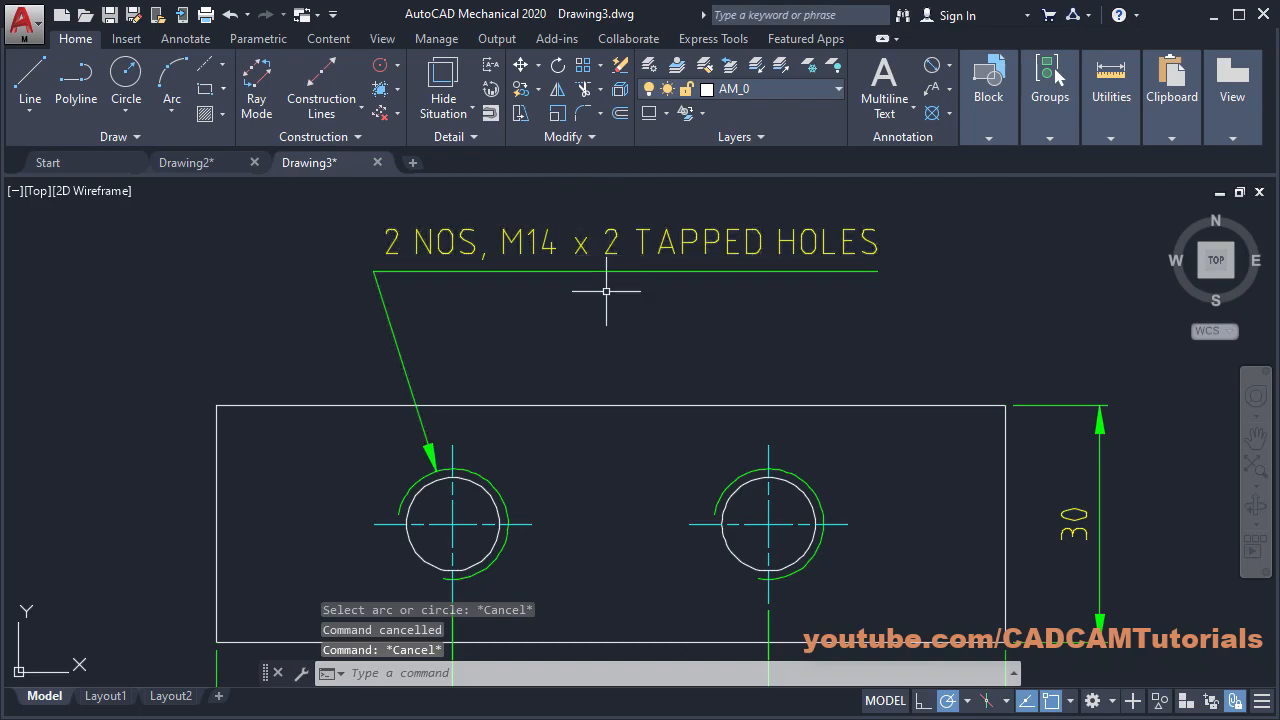
Step: Stretch the tapped-hole callout down and to the right so its text sits just above the plate's top edge
{"action": "left_click", "coordinate": [545, 272]}
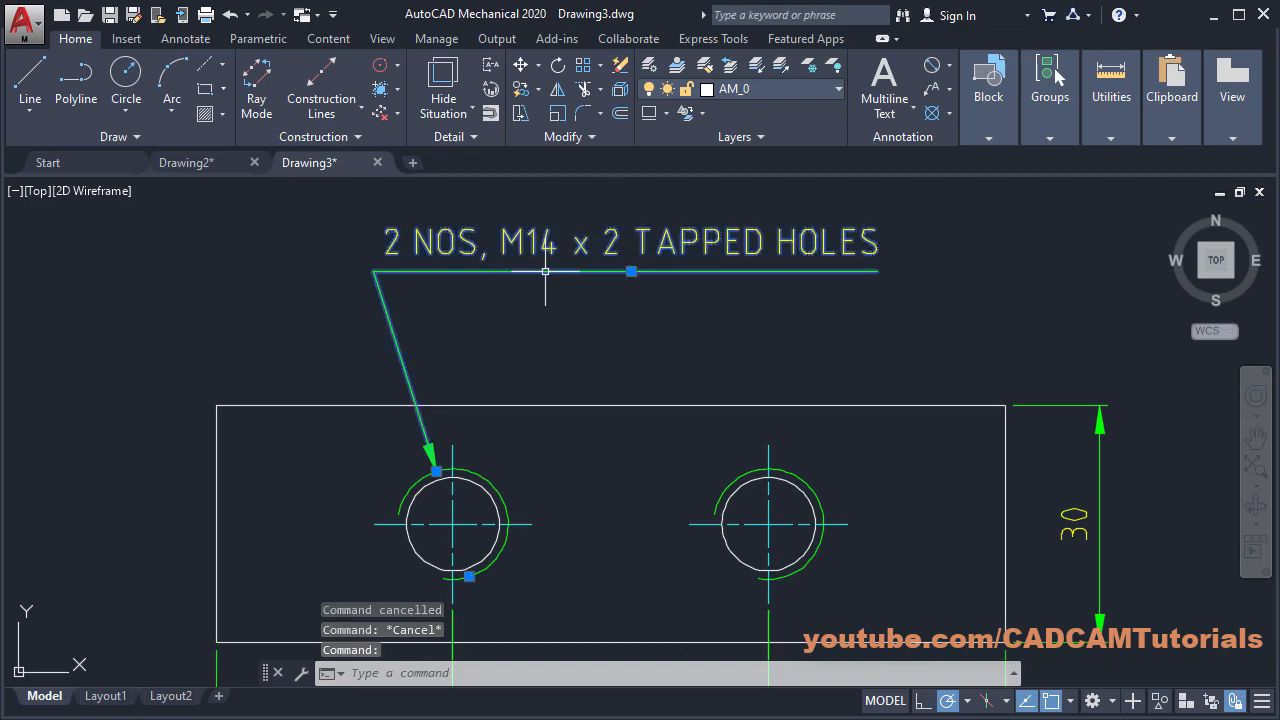
{"action": "left_click", "coordinate": [630, 272]}
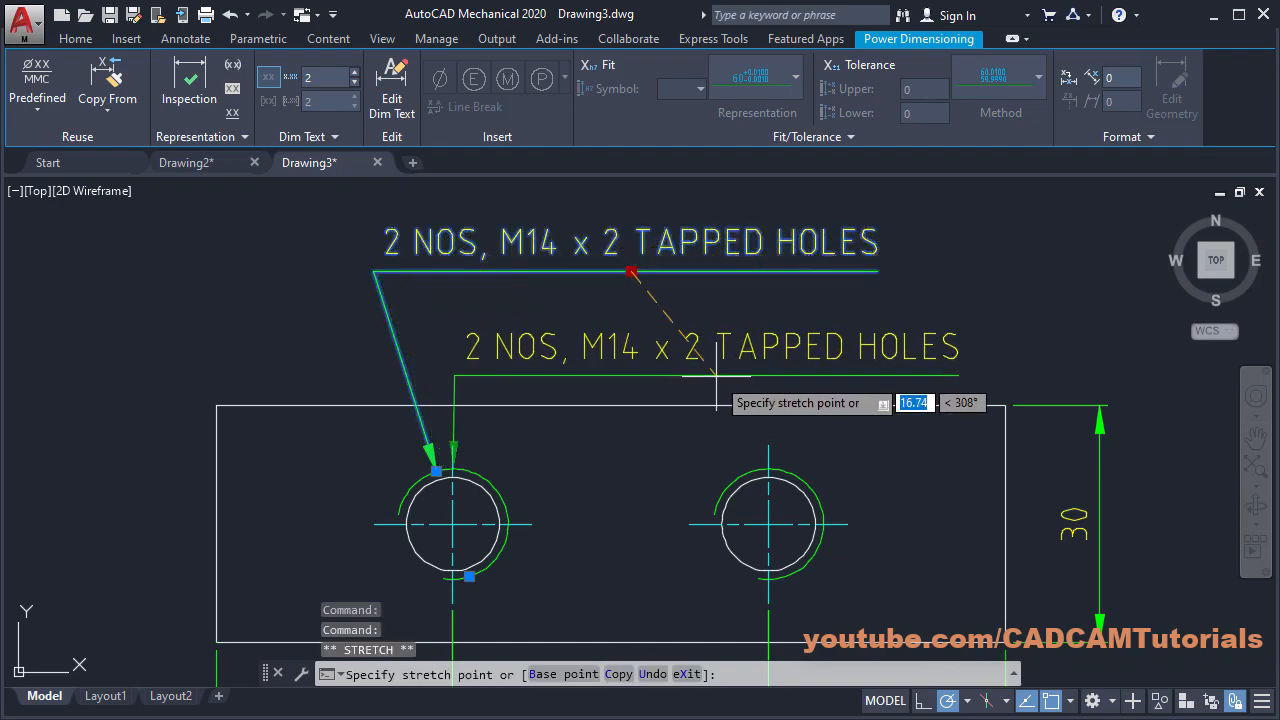
{"action": "left_click", "coordinate": [773, 367]}
{"action": "mouse_move", "coordinate": [772, 366]}
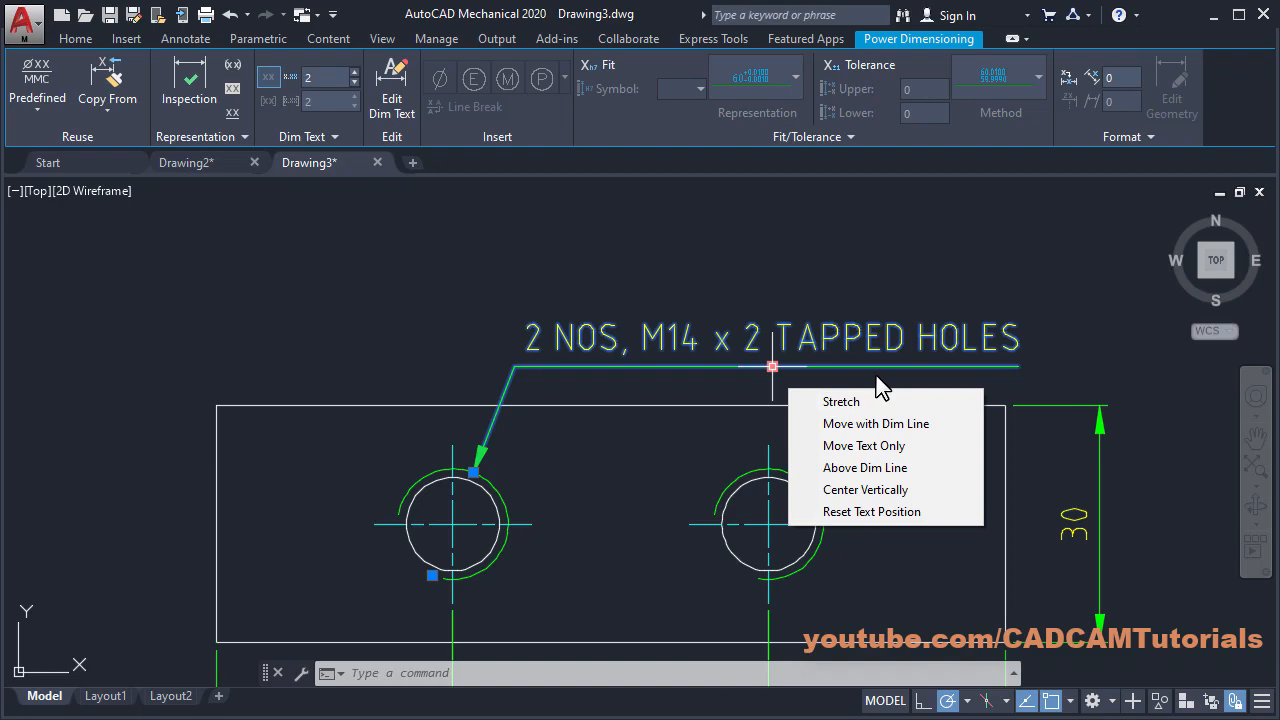
{"action": "key", "text": "Escape"}
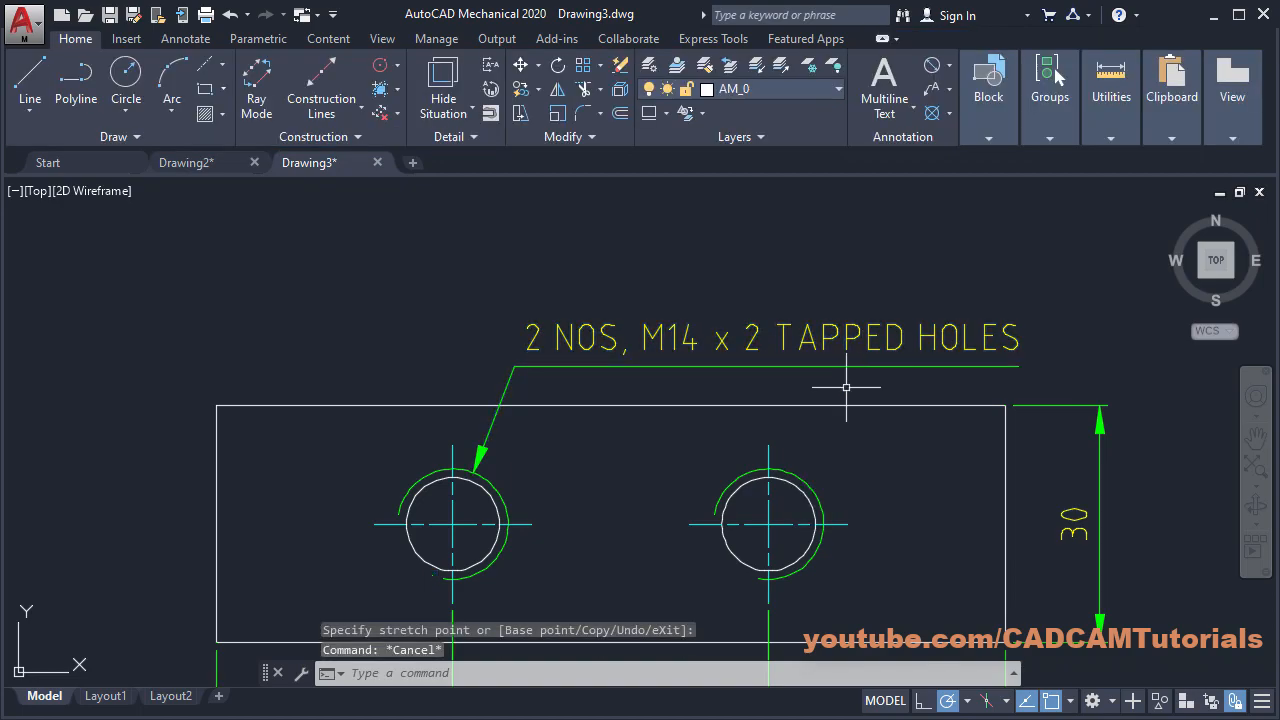
{"action": "middle_click", "coordinate": [857, 340]}
{"action": "middle_click", "coordinate": [857, 340]}
{"action": "scroll", "coordinate": [857, 340], "scroll_direction": "down", "scroll_amount": 2}
{"action": "middle_click_drag", "start_coordinate": [831, 425], "coordinate": [830, 447]}
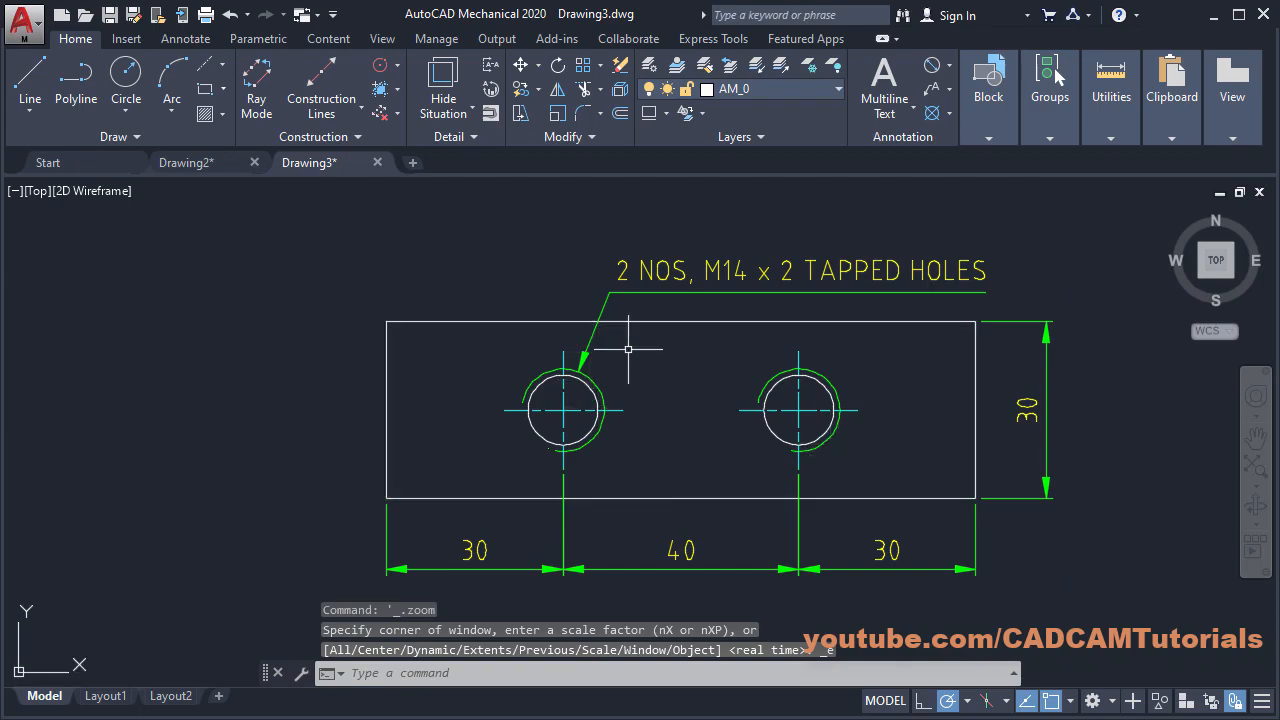
Step: Create a new drawing and show the PDF's 150 x 100 mm plate exercise with four M10 x 1.5 tapped holes in Adobe Reader
{"action": "left_click", "coordinate": [412, 163]}
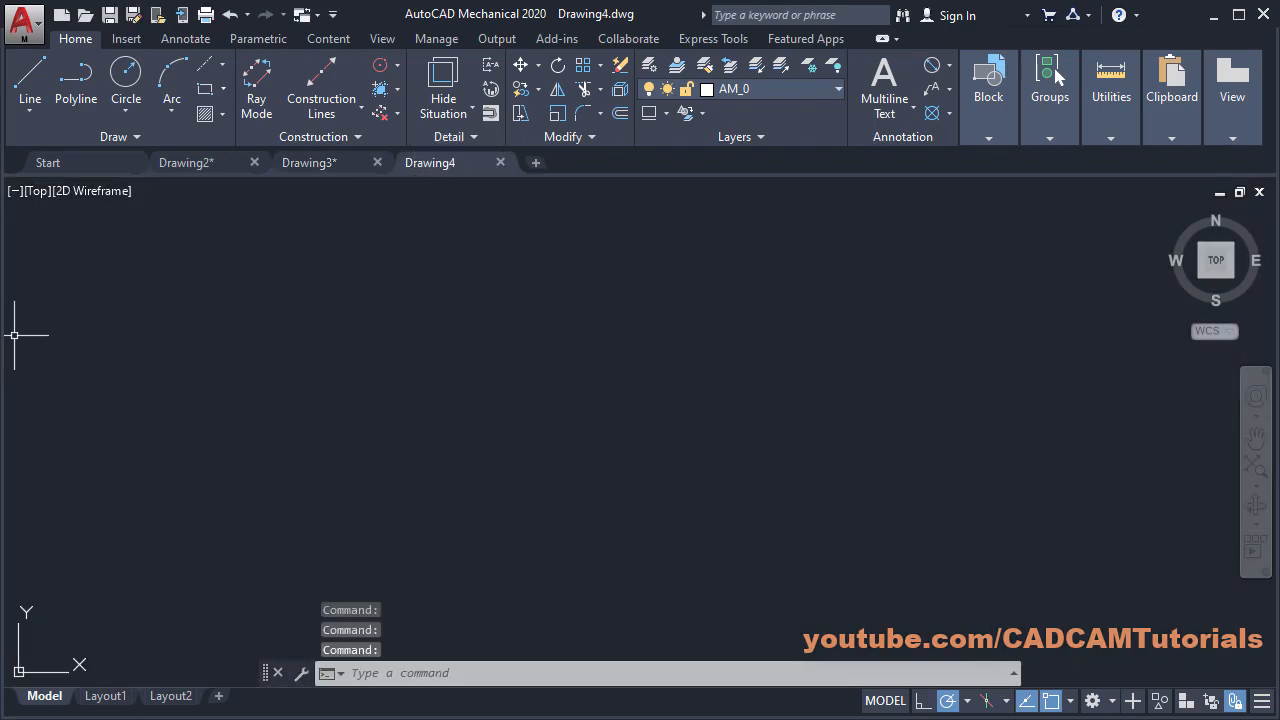
{"action": "left_click", "coordinate": [2, 338]}
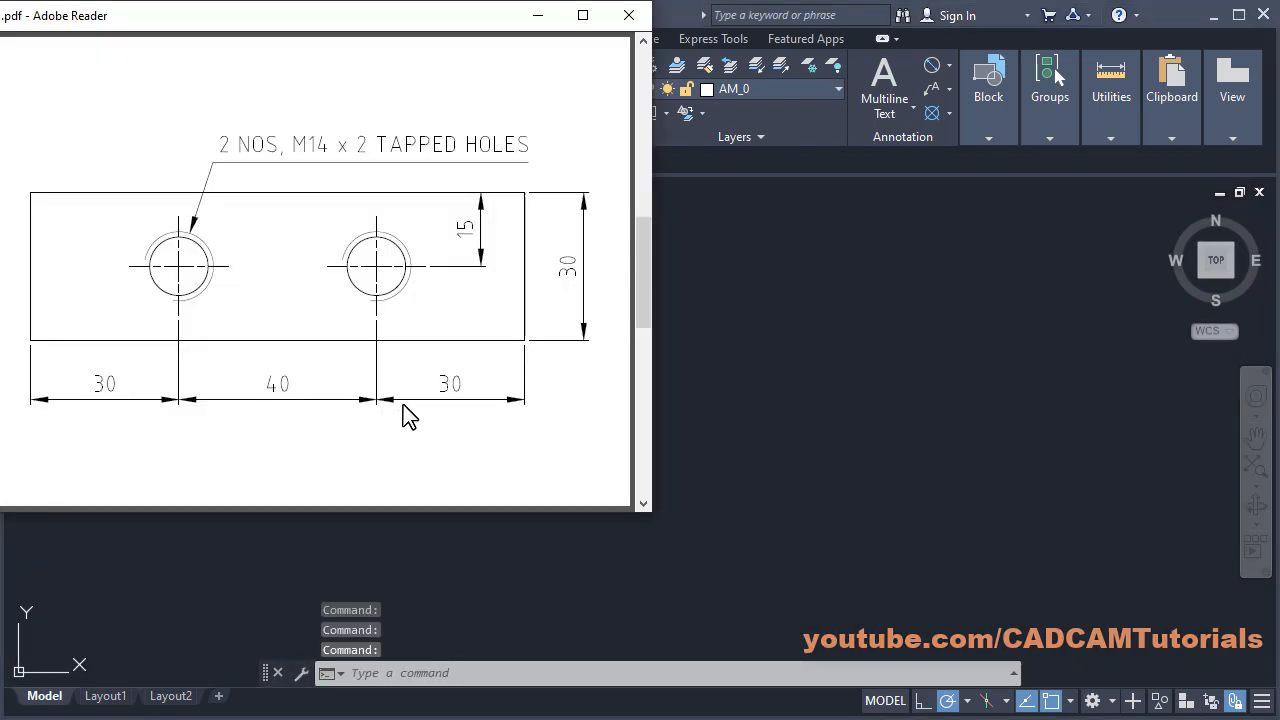
{"action": "scroll", "coordinate": [410, 415], "scroll_direction": "down", "scroll_amount": 3}
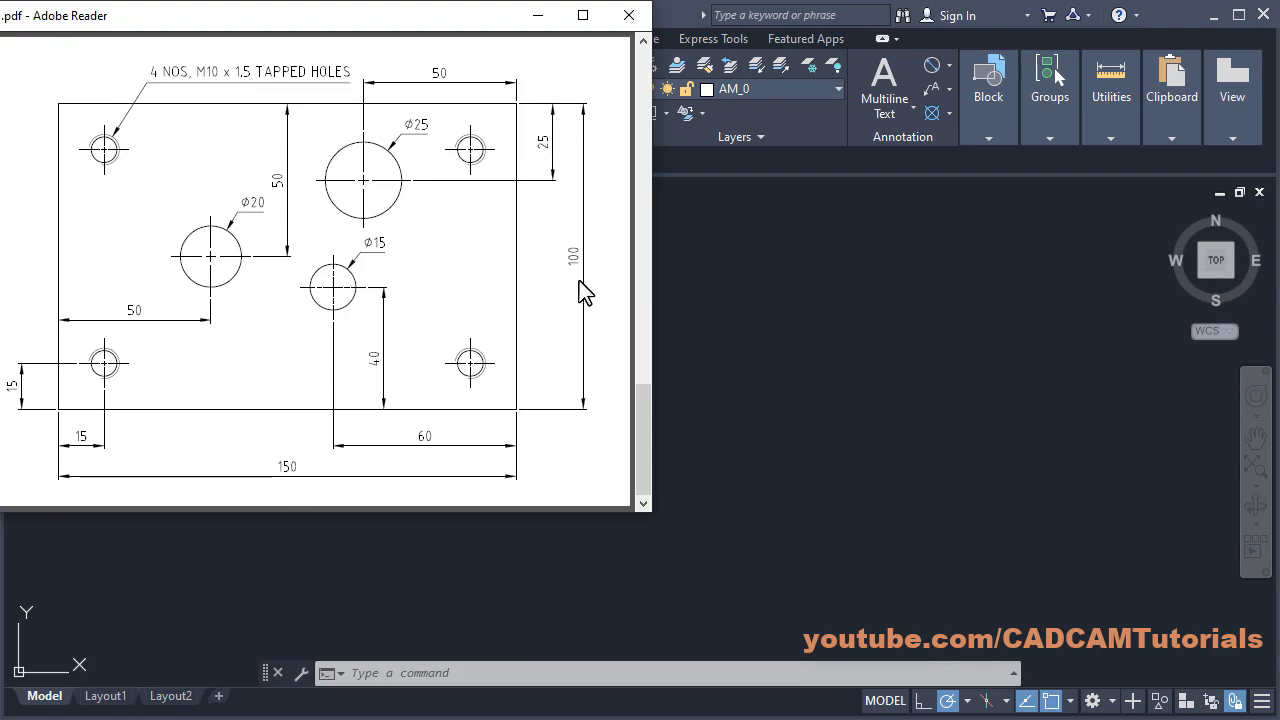
Step: Return to AutoCAD Mechanical and draw the plate outline as a 150 x 100 mm rectangle
{"action": "left_click", "coordinate": [771, 385]}
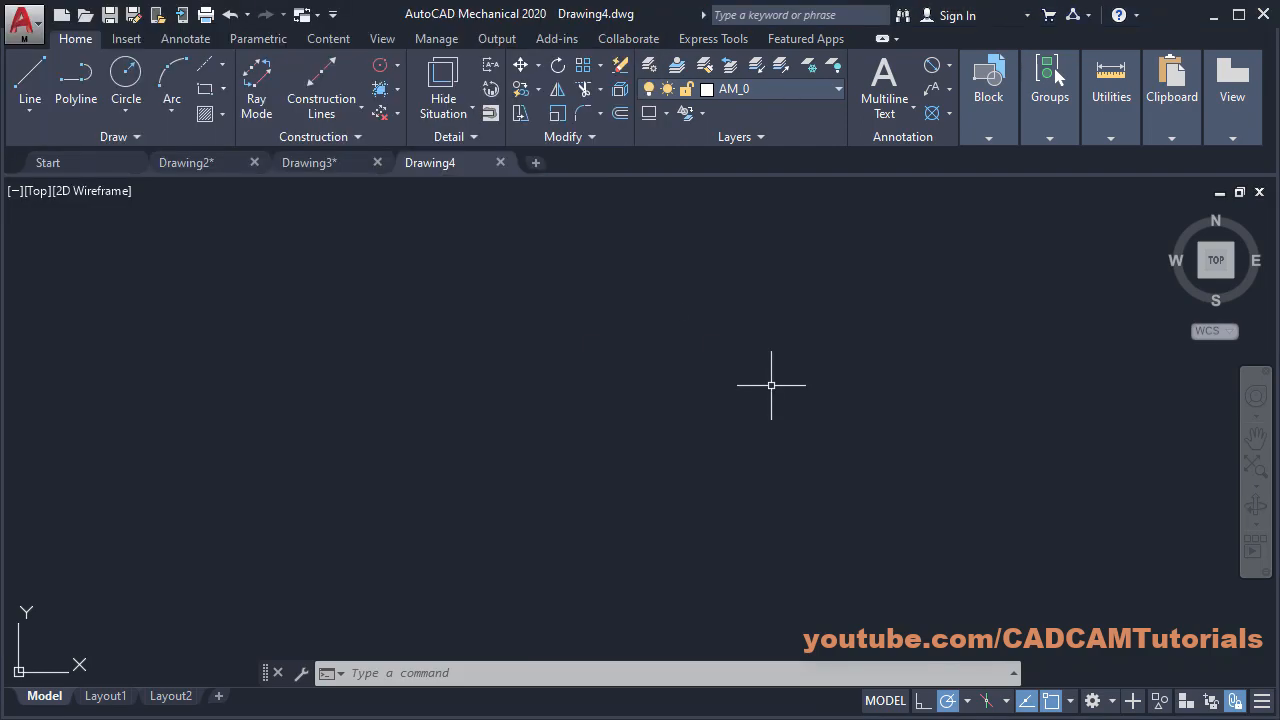
{"action": "left_click", "coordinate": [207, 100]}
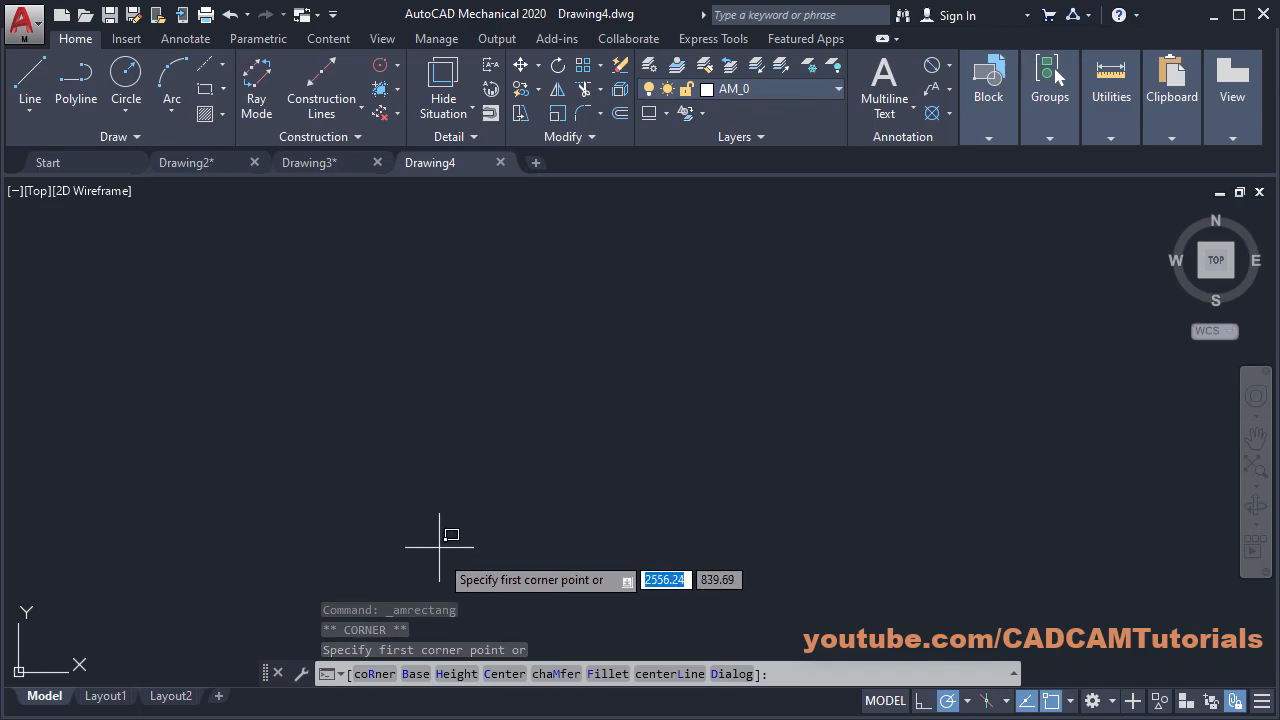
{"action": "left_click", "coordinate": [408, 571]}
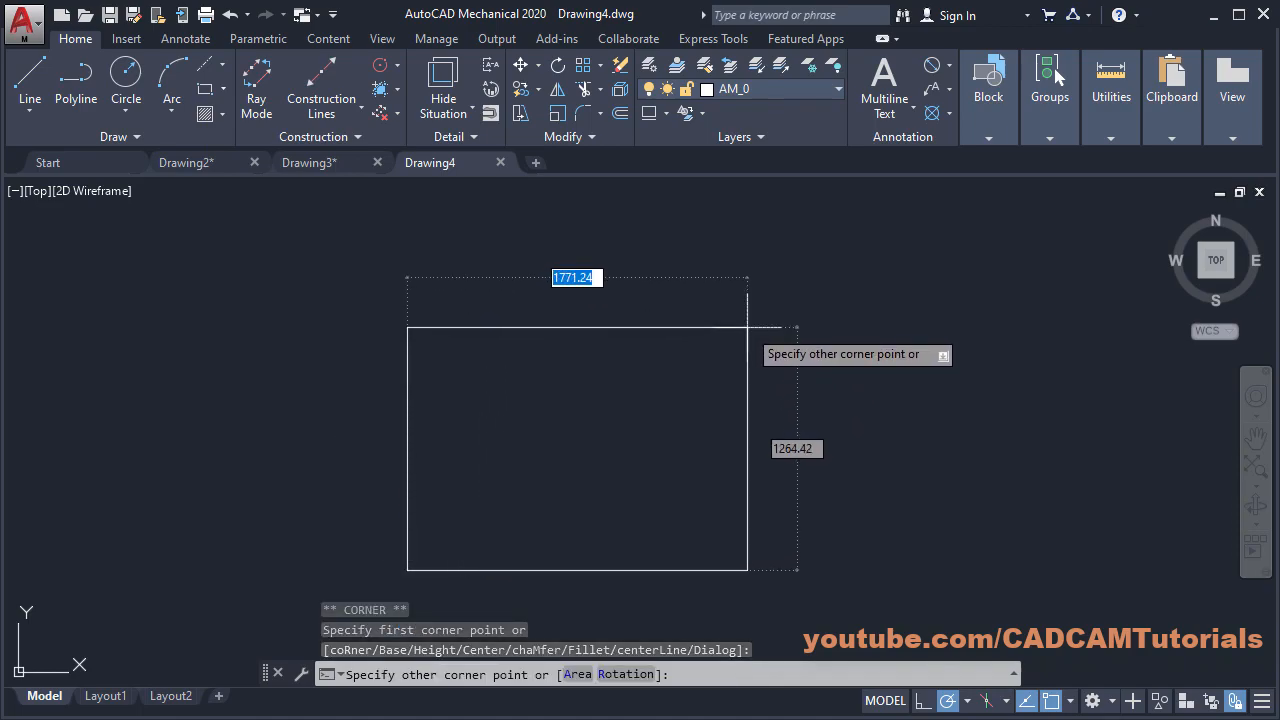
{"action": "type", "text": "150"}
{"action": "key", "text": "Tab"}
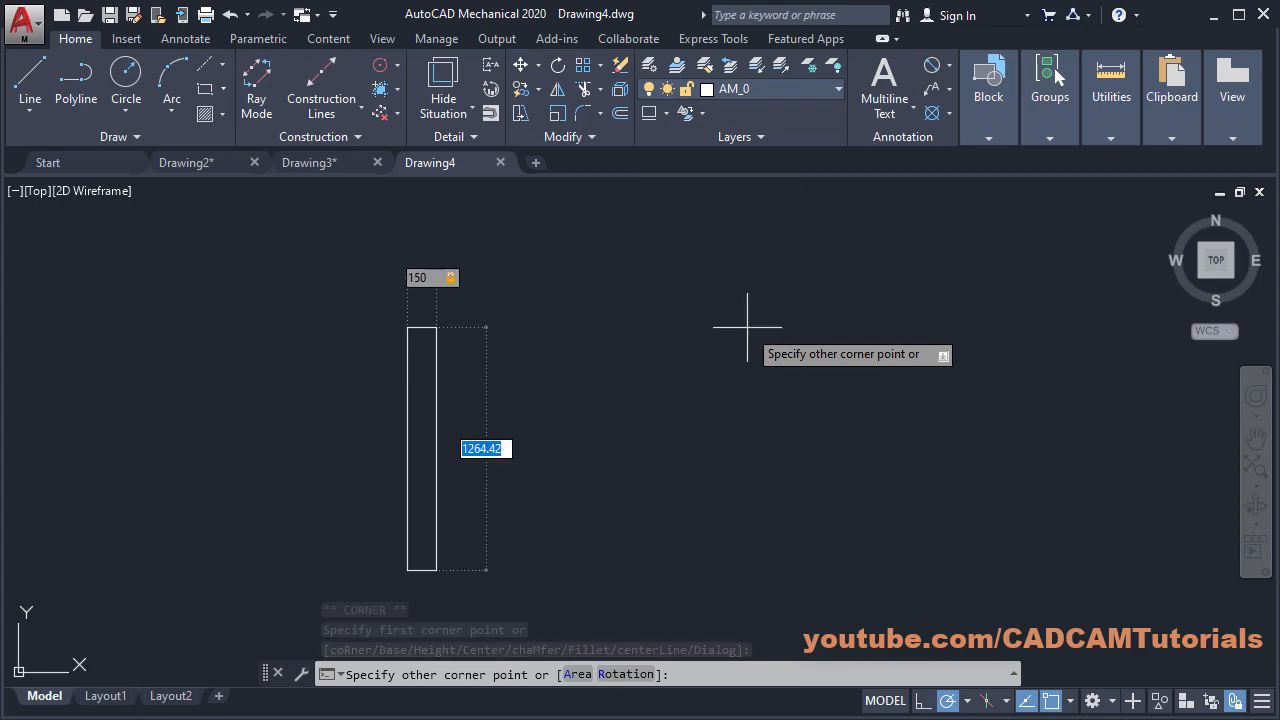
{"action": "type", "text": "10"}
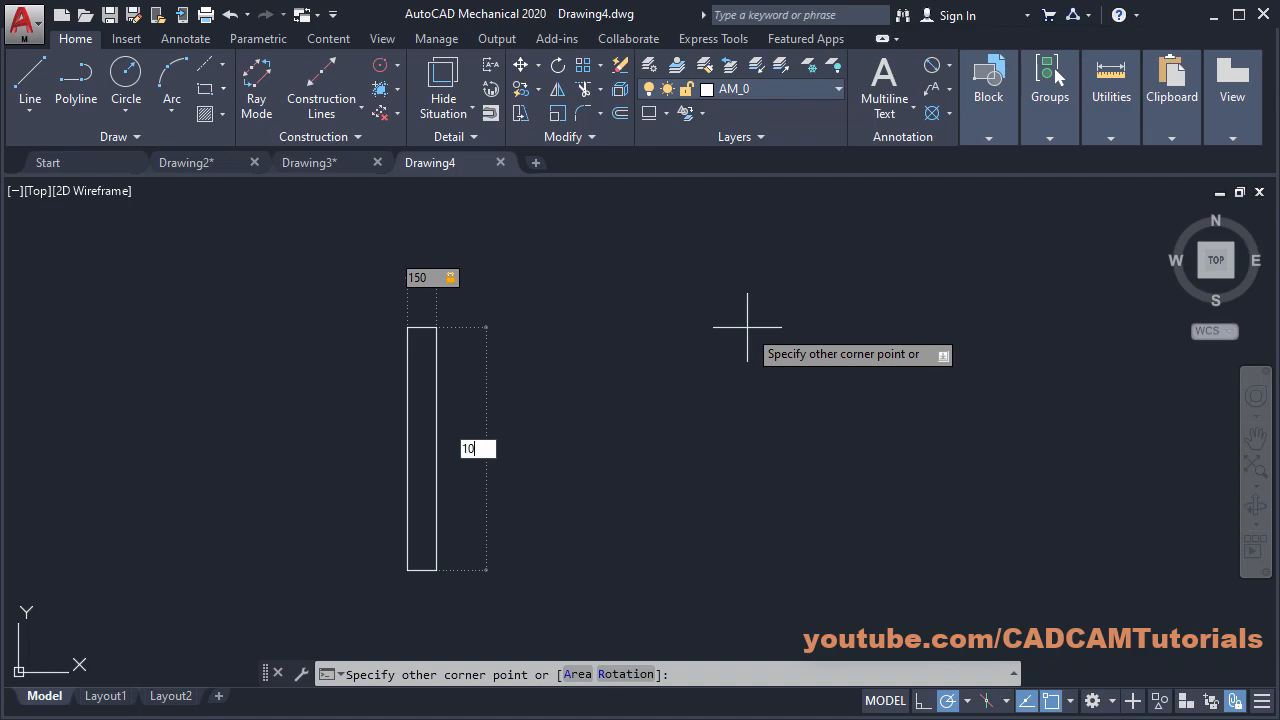
{"action": "type", "text": "0"}
{"action": "key", "text": "Return"}
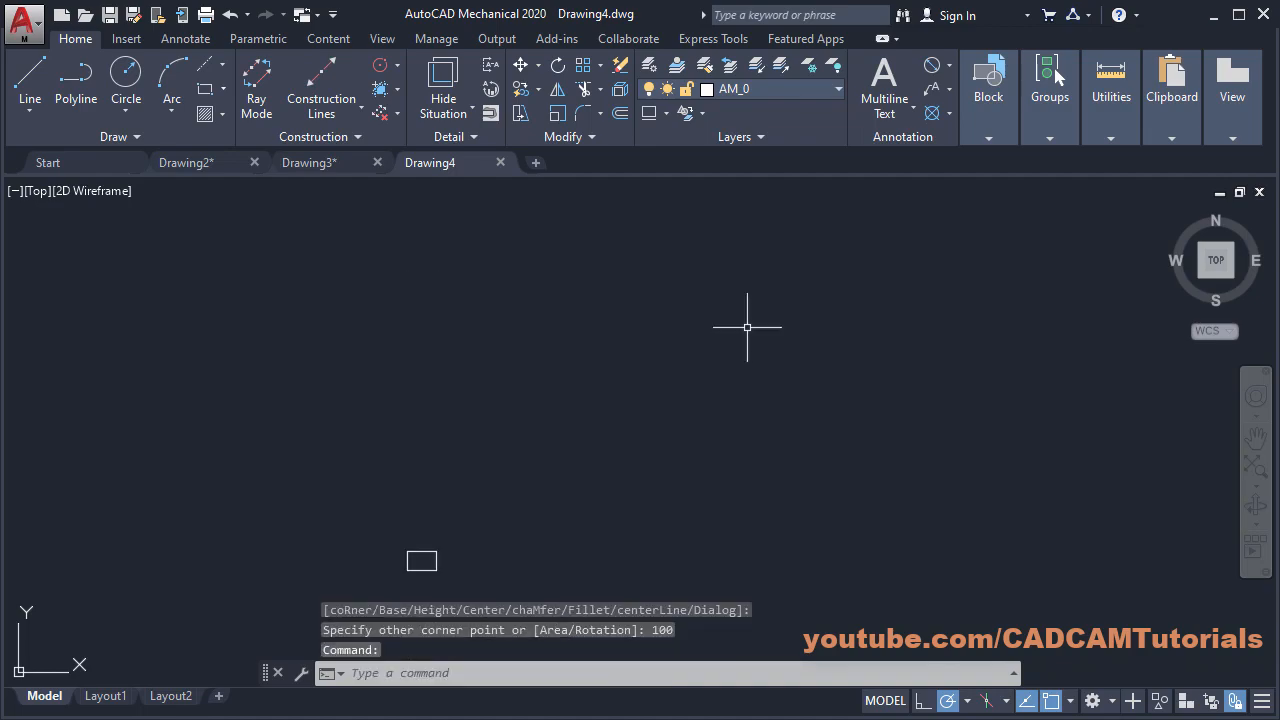
{"action": "middle_click", "coordinate": [554, 492]}
{"action": "middle_click", "coordinate": [554, 492]}
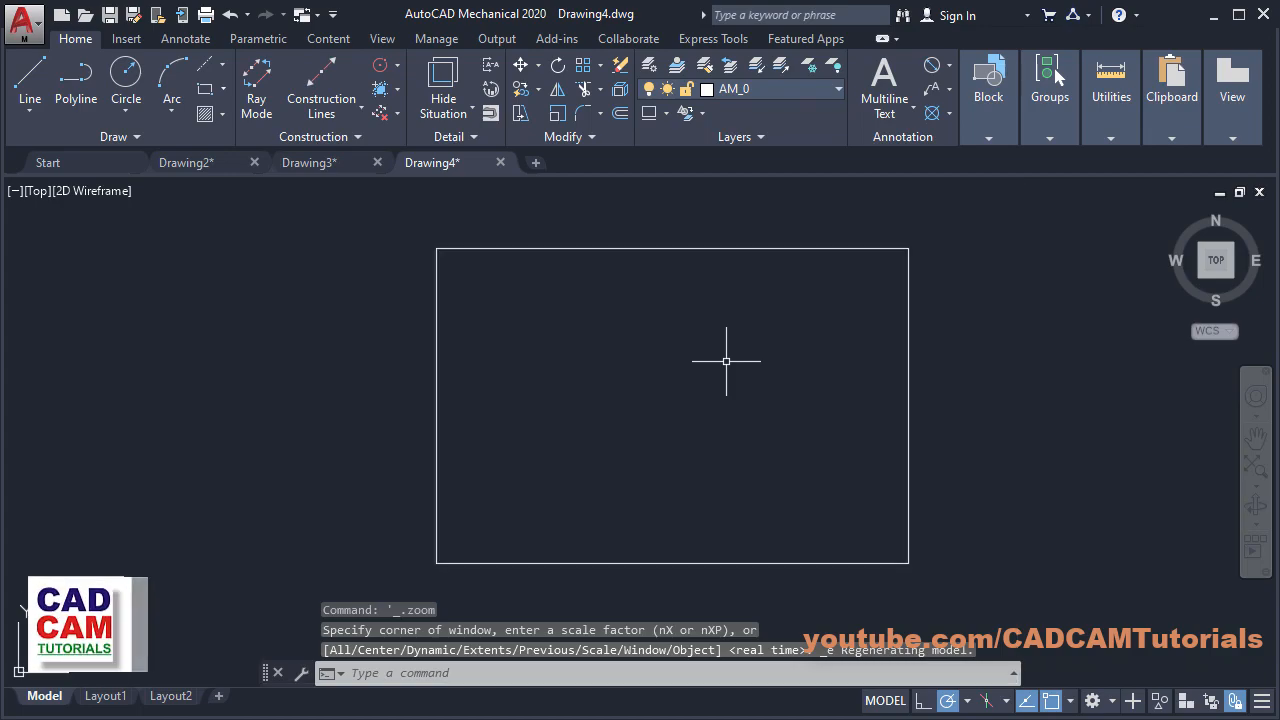
Step: Start Centerline Cross on Plate with a 15 mm offset, using the rectangle as the border and its inside as the insertion side
{"action": "left_click", "coordinate": [2, 323]}
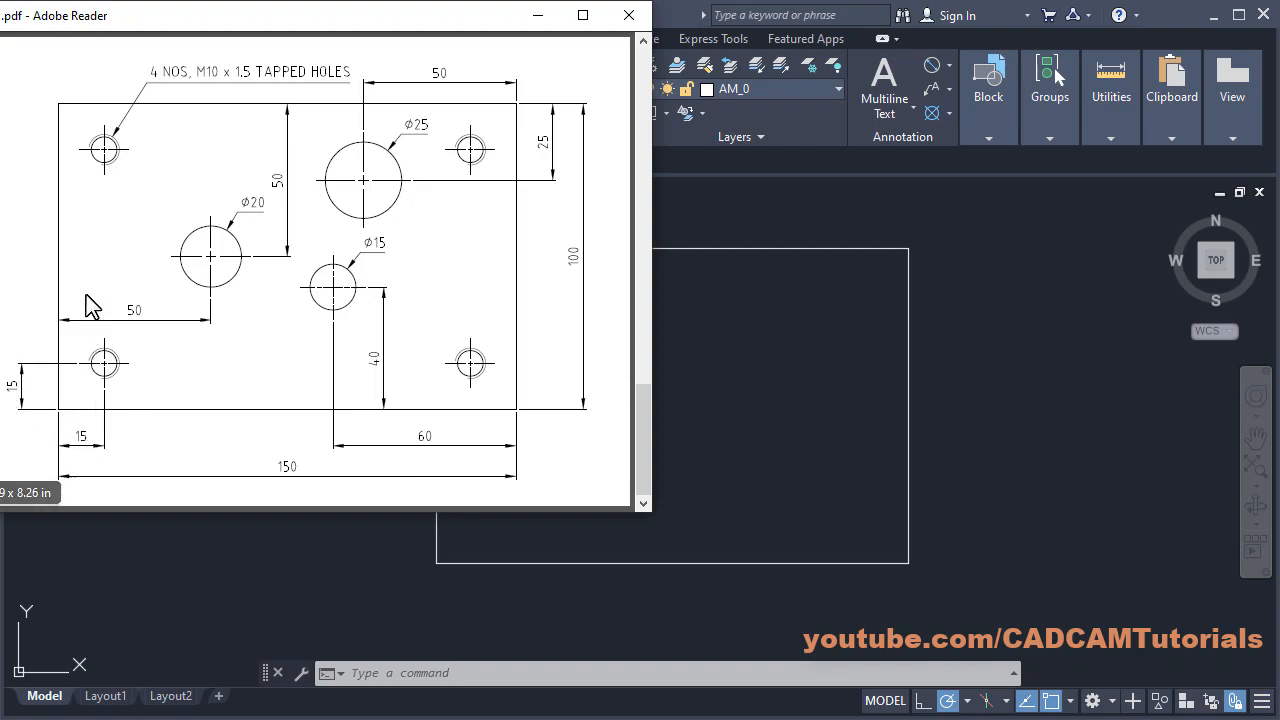
{"action": "left_click", "coordinate": [762, 374]}
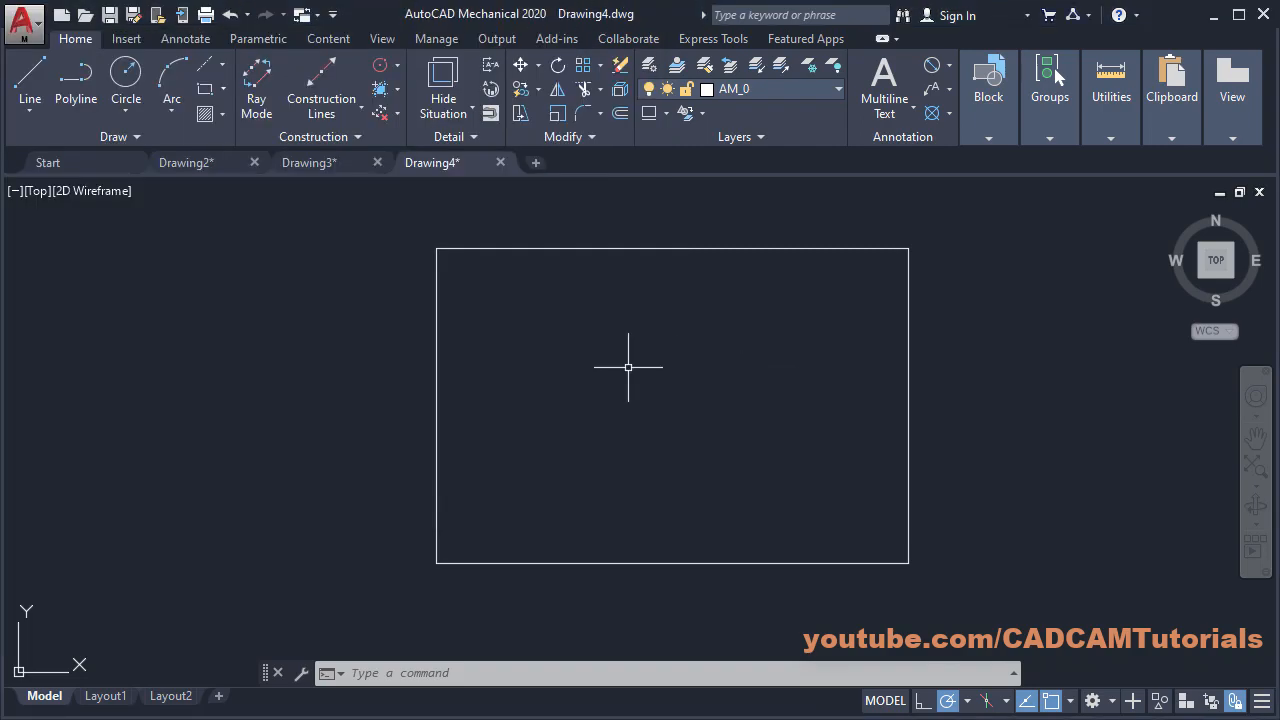
{"action": "left_click", "coordinate": [222, 60]}
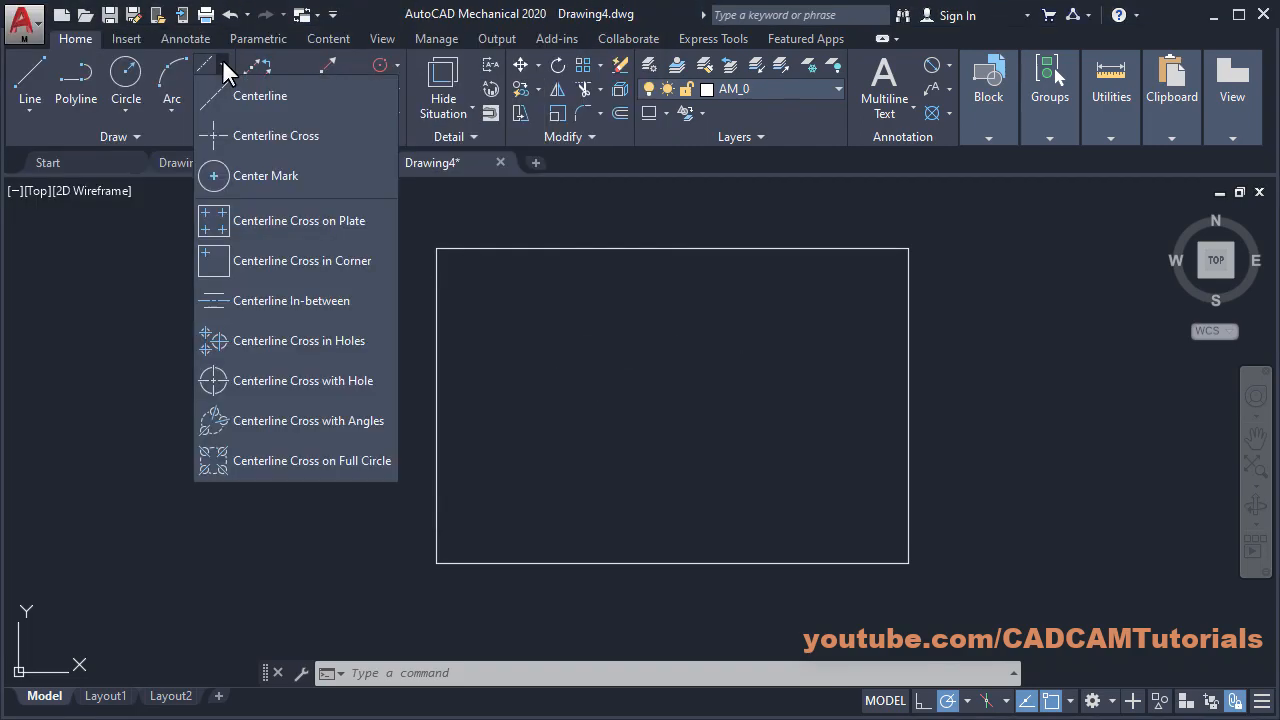
{"action": "left_click", "coordinate": [268, 220]}
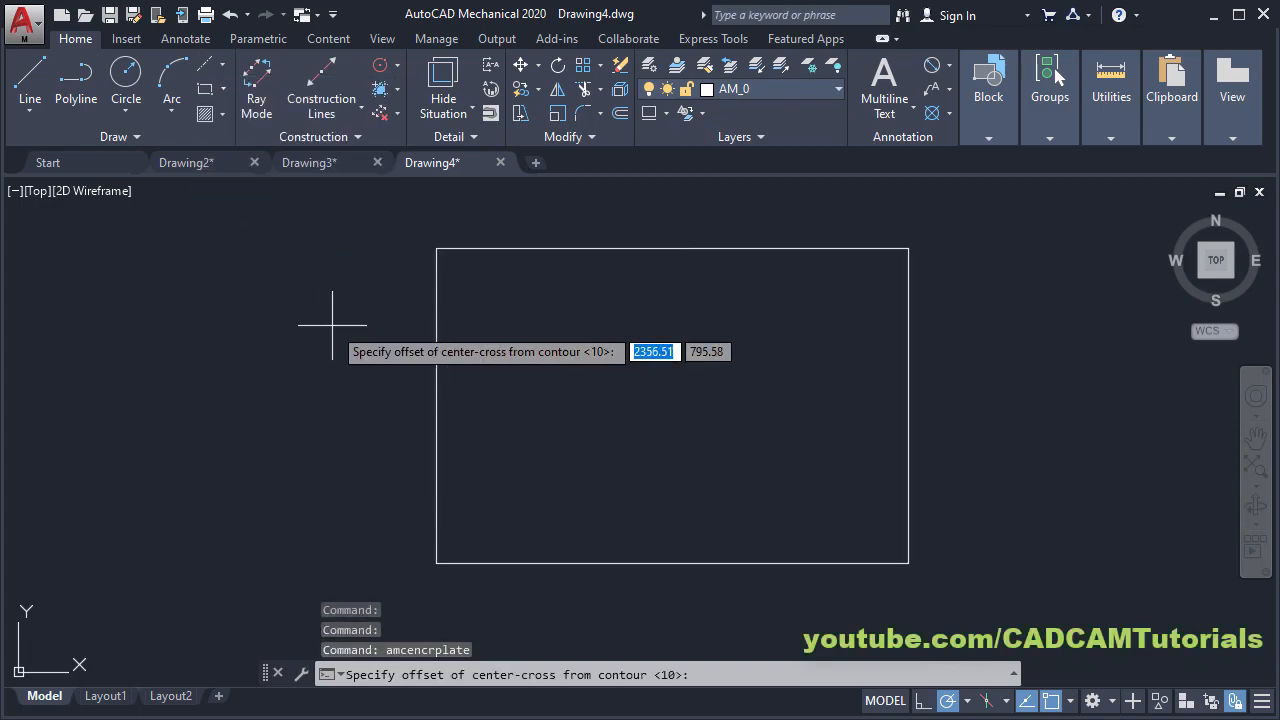
{"action": "type", "text": "15"}
{"action": "key", "text": "Return"}
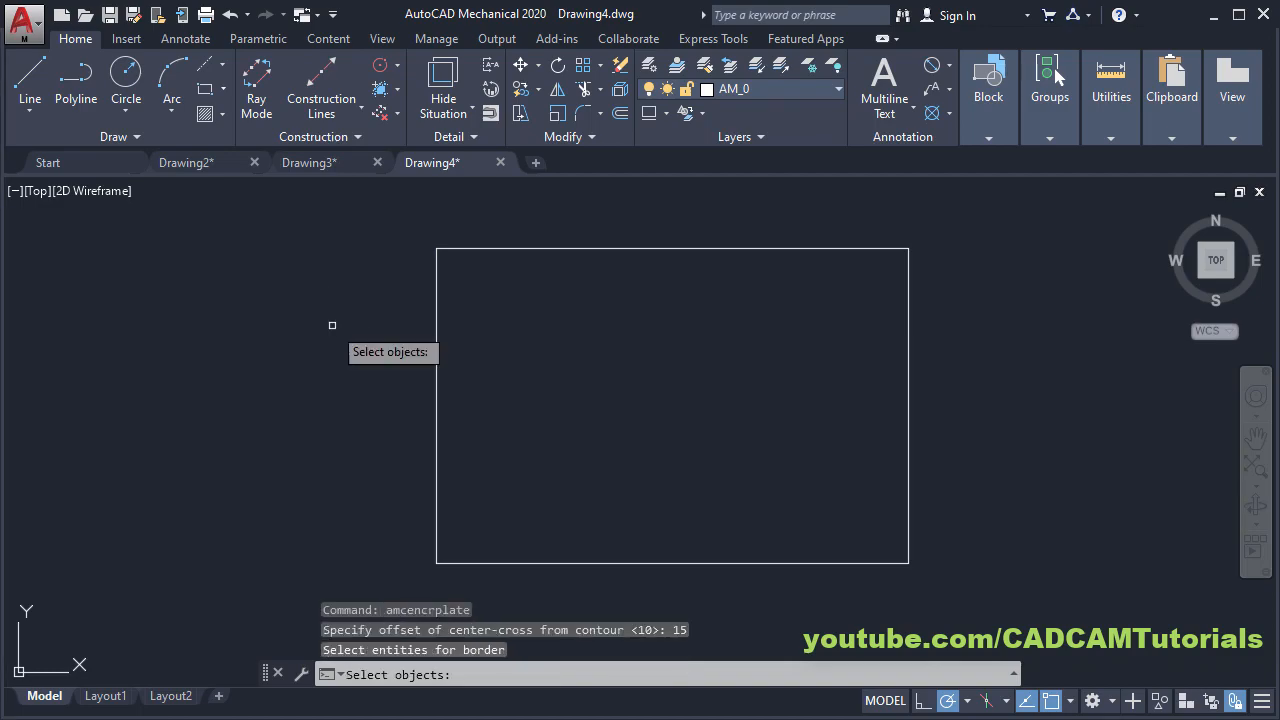
{"action": "left_click", "coordinate": [437, 357]}
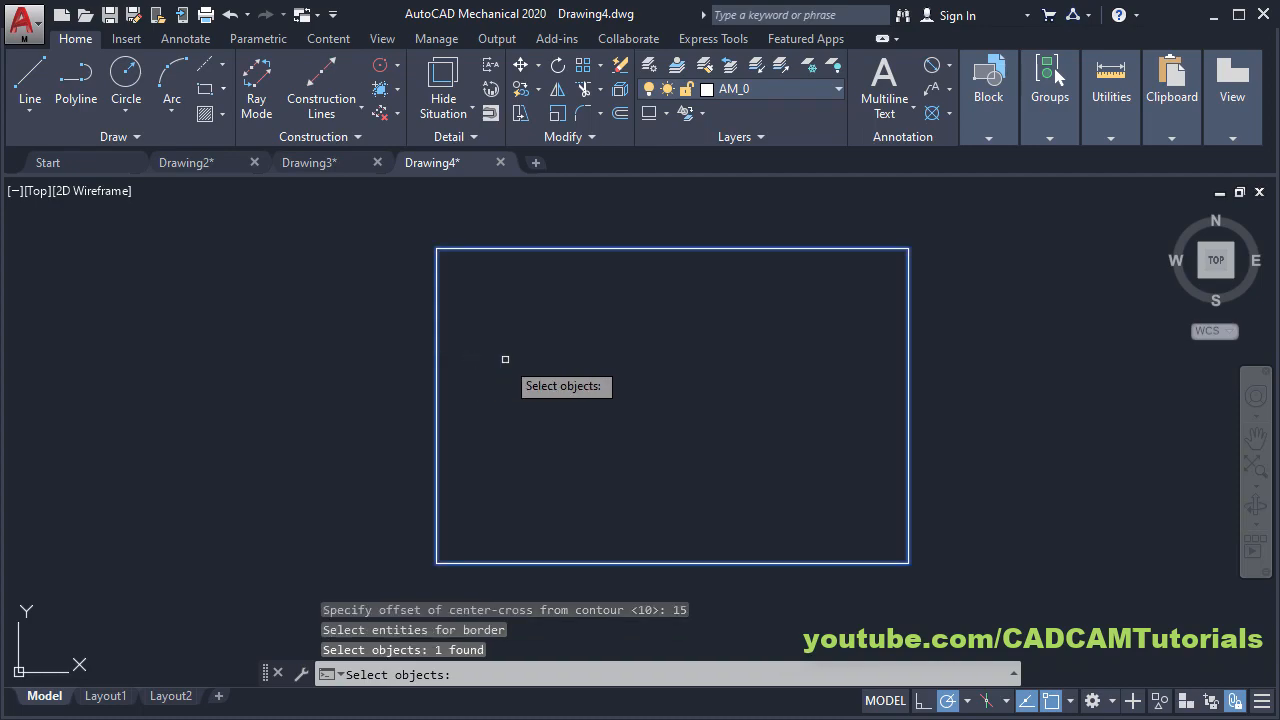
{"action": "key", "text": "Return"}
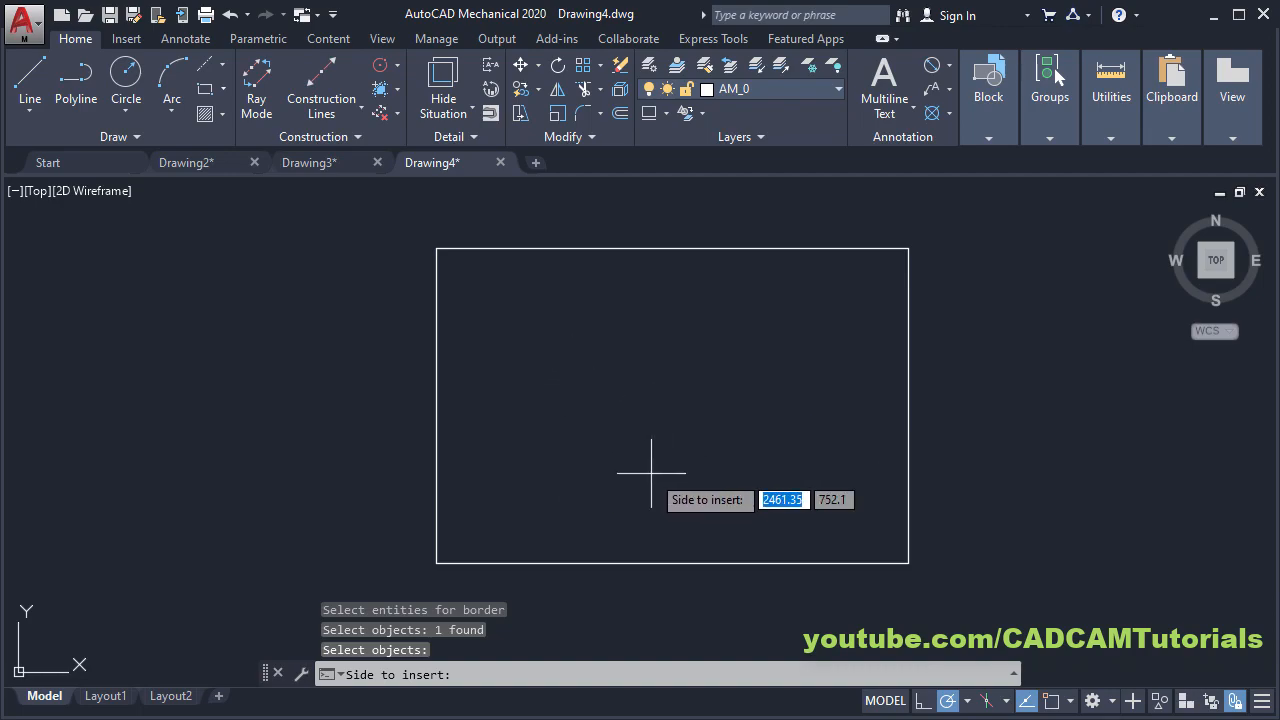
{"action": "left_click", "coordinate": [538, 393]}
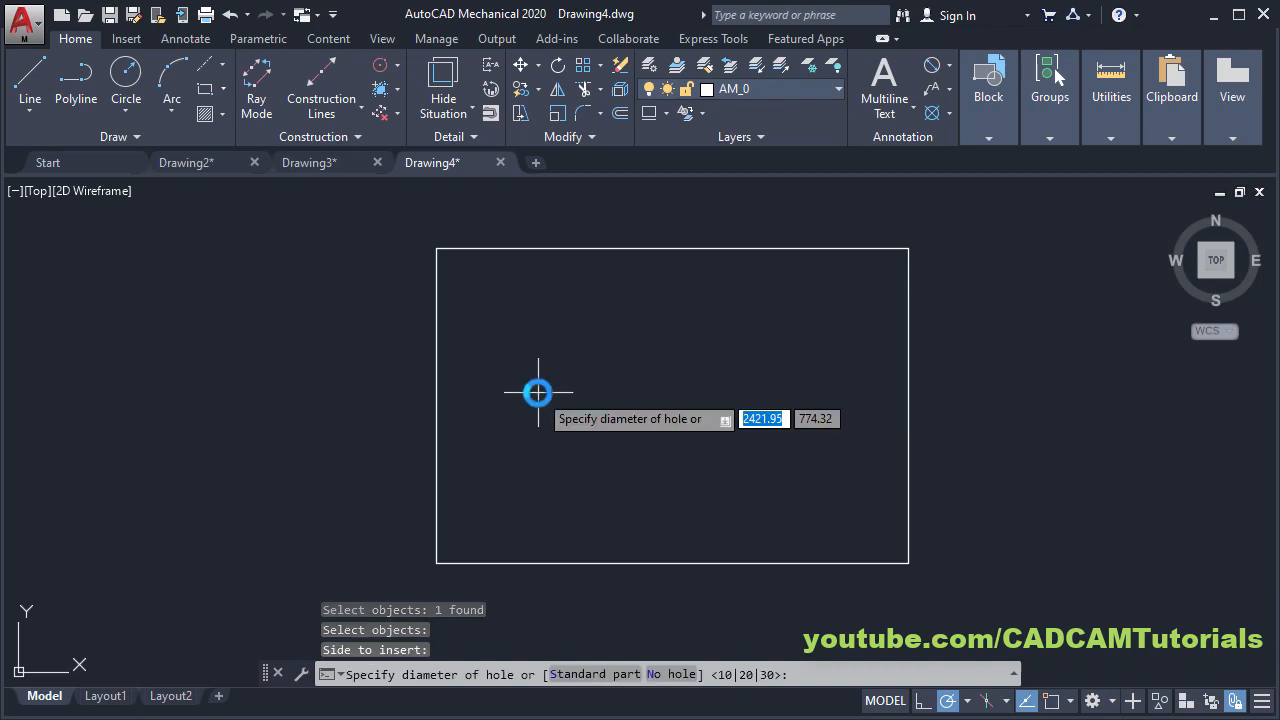
Step: Fit the four corner crosses with standard through tapped holes, Metric (Regular Thread), size M10
{"action": "left_click", "coordinate": [607, 675]}
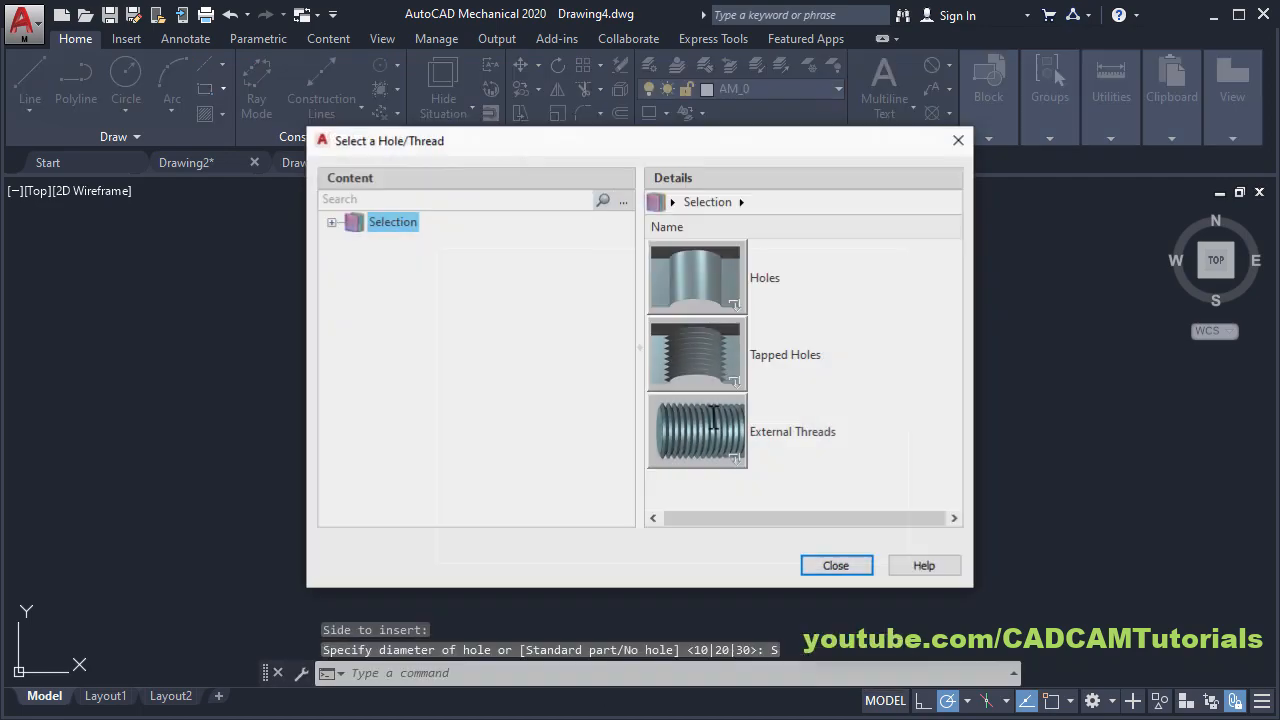
{"action": "double_click", "coordinate": [689, 355]}
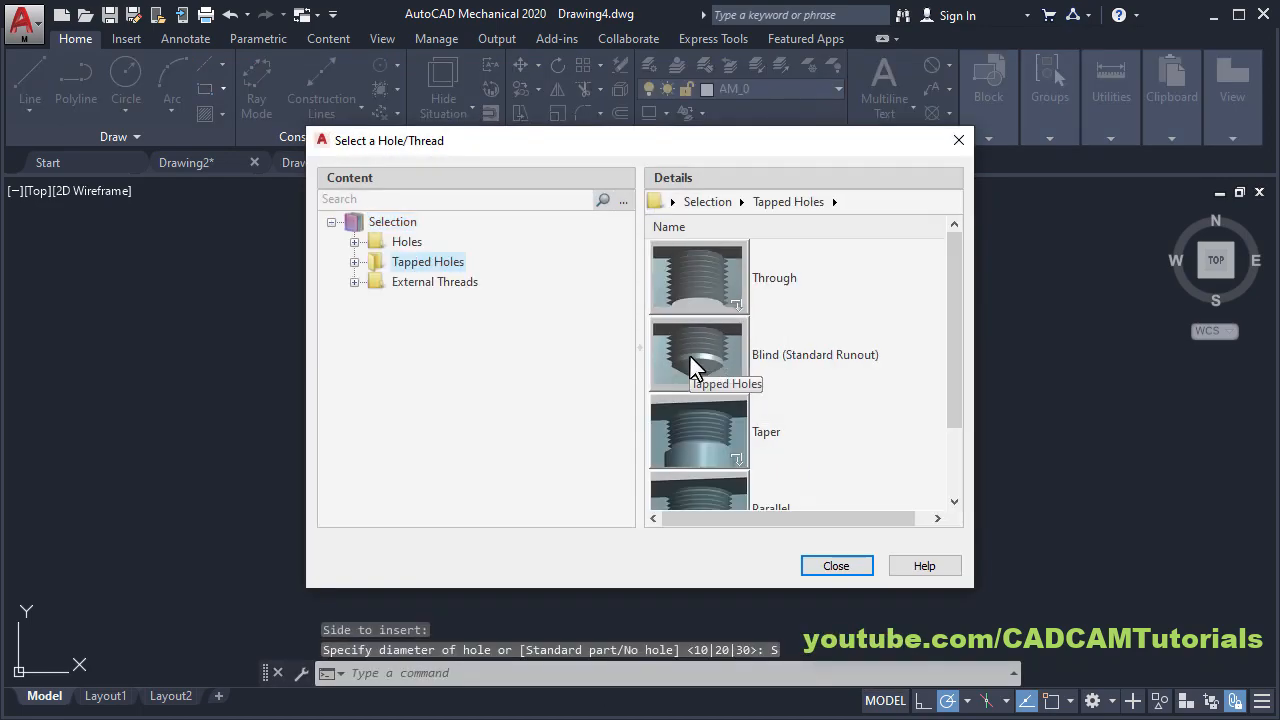
{"action": "double_click", "coordinate": [689, 283]}
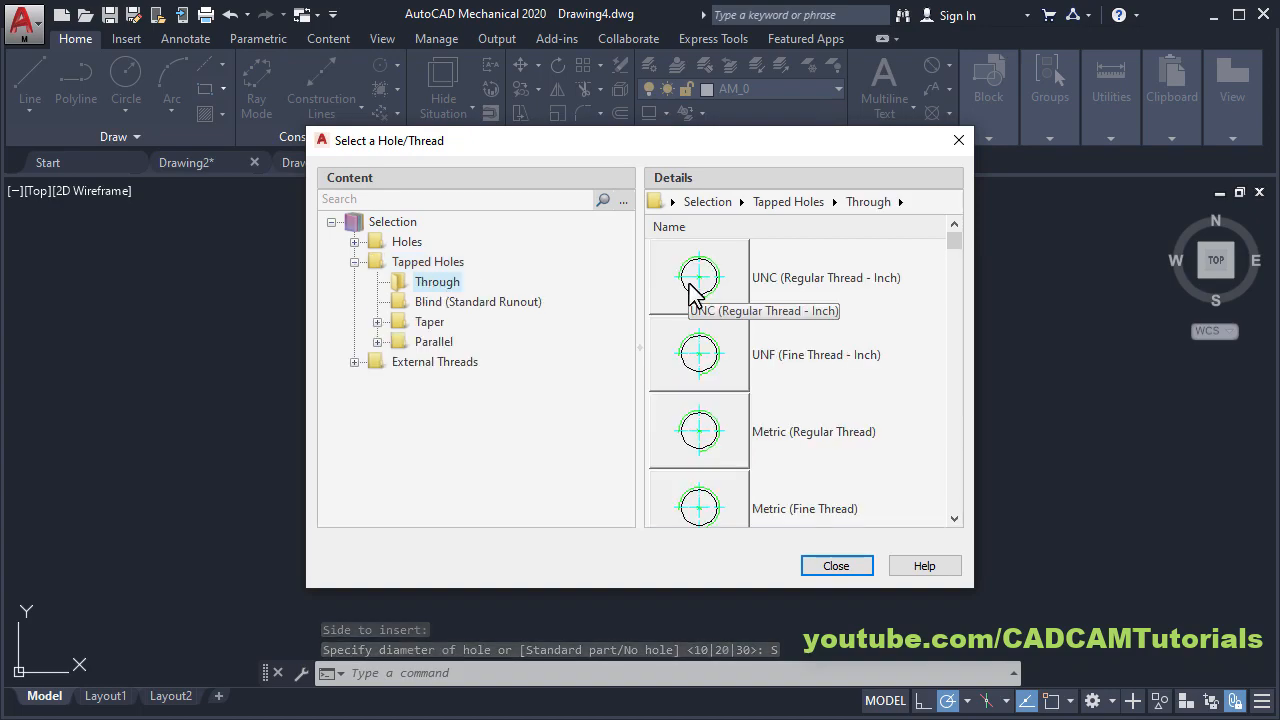
{"action": "double_click", "coordinate": [712, 438]}
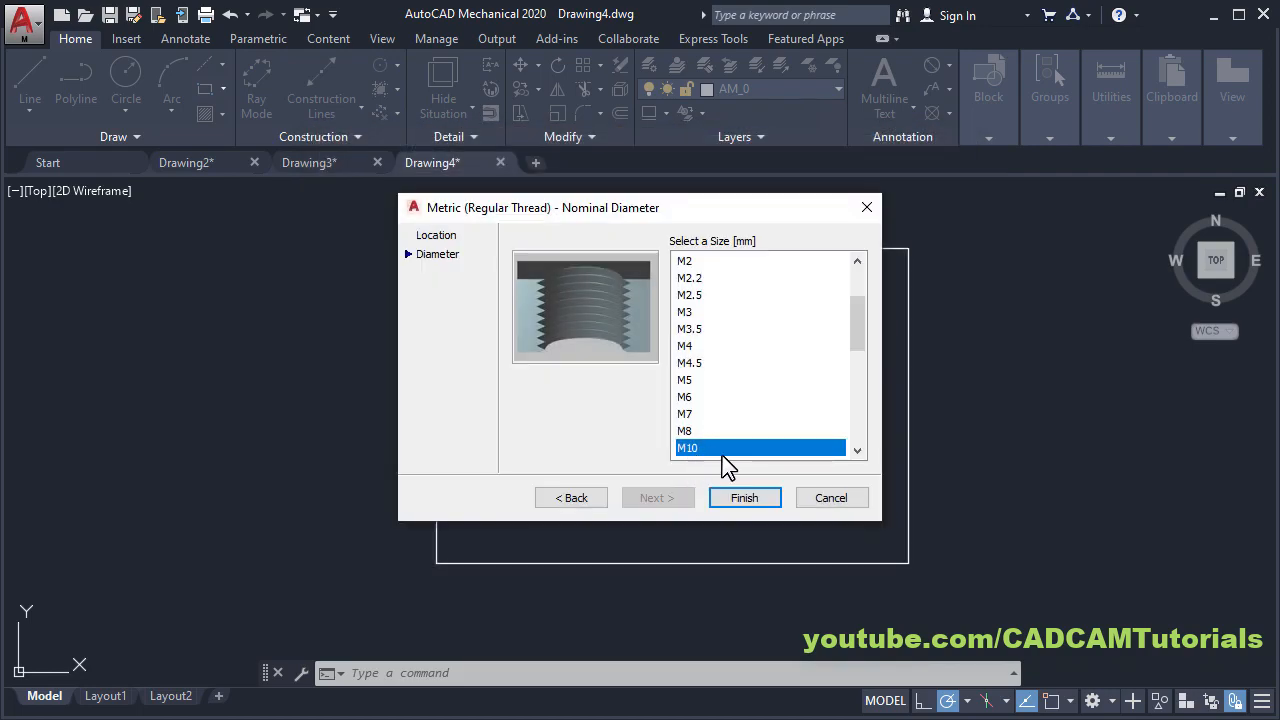
{"action": "left_click", "coordinate": [753, 497]}
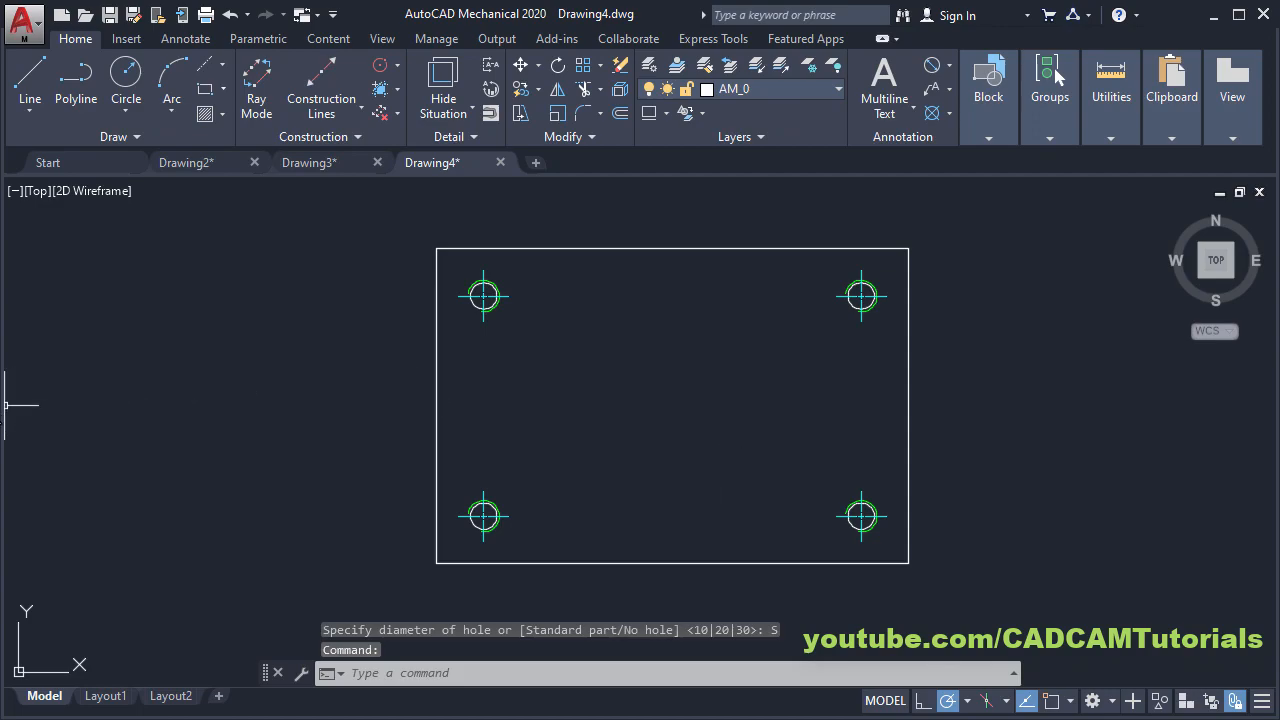
Step: Place a 25 mm diameter hole with Centerline Cross in Corner, 50 mm from the plate's right edge and 25 mm from its top edge
{"action": "left_click", "coordinate": [2, 404]}
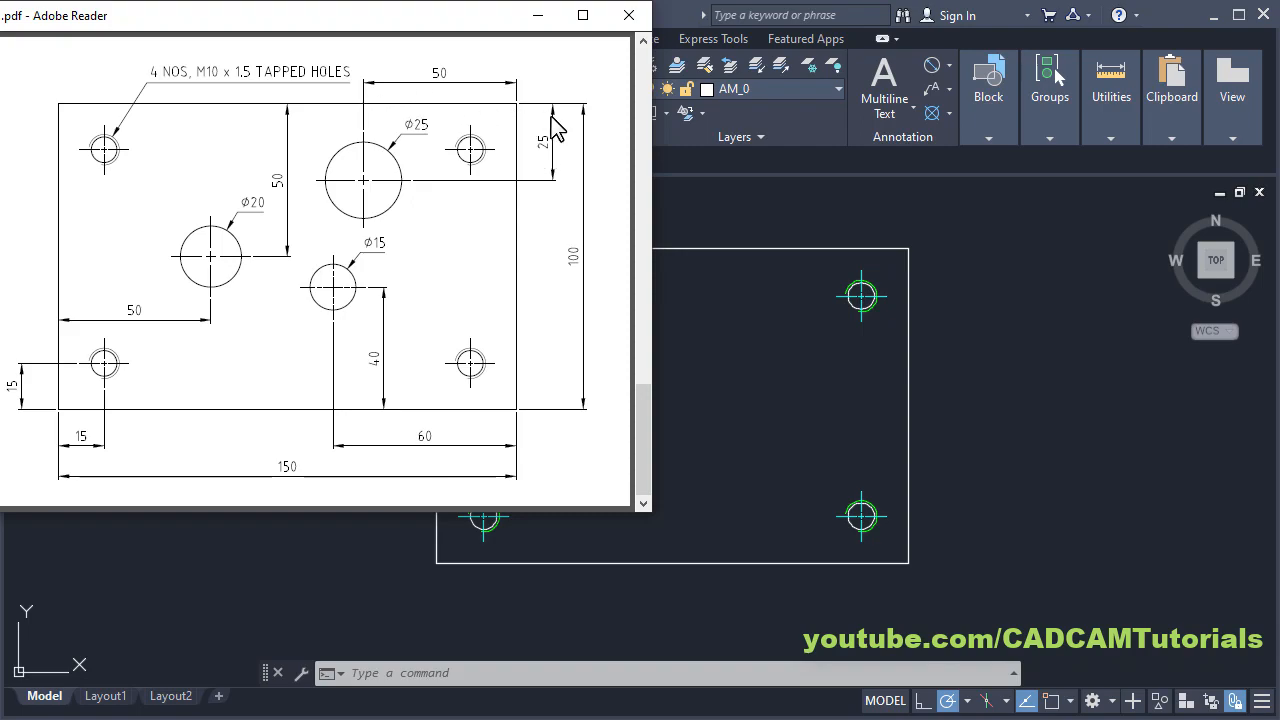
{"action": "left_click", "coordinate": [741, 361]}
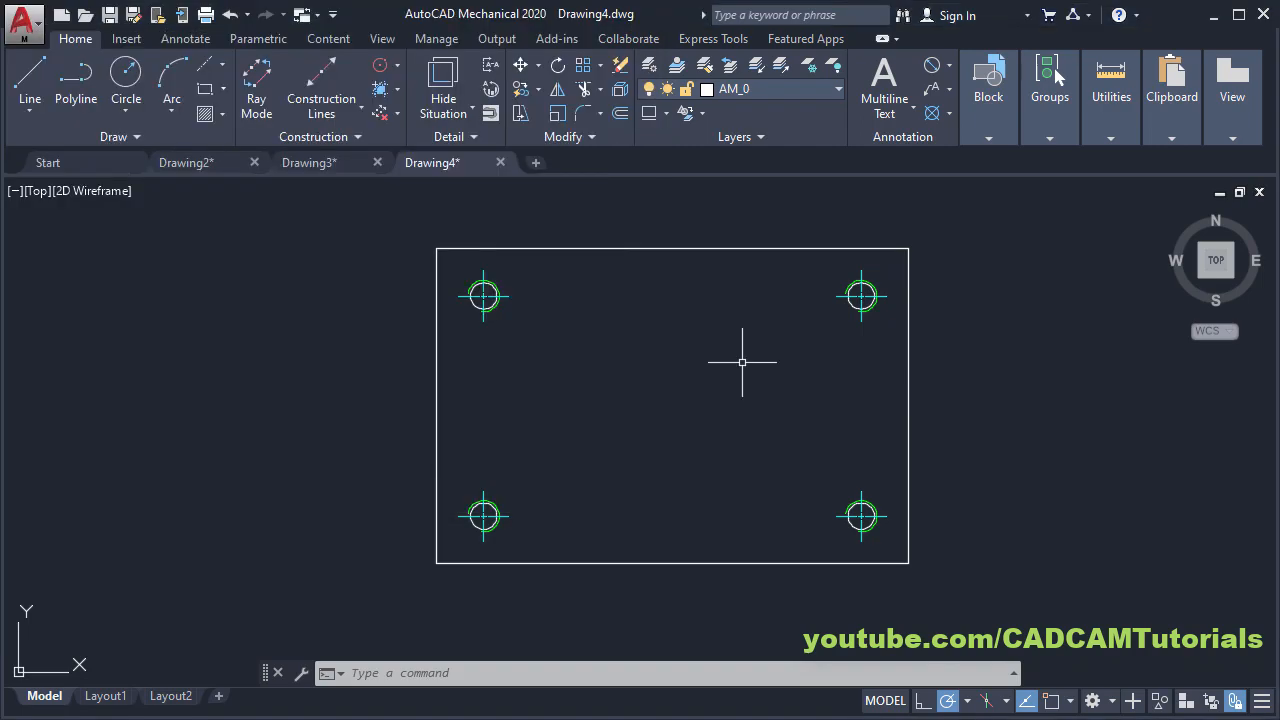
{"action": "left_click", "coordinate": [222, 64]}
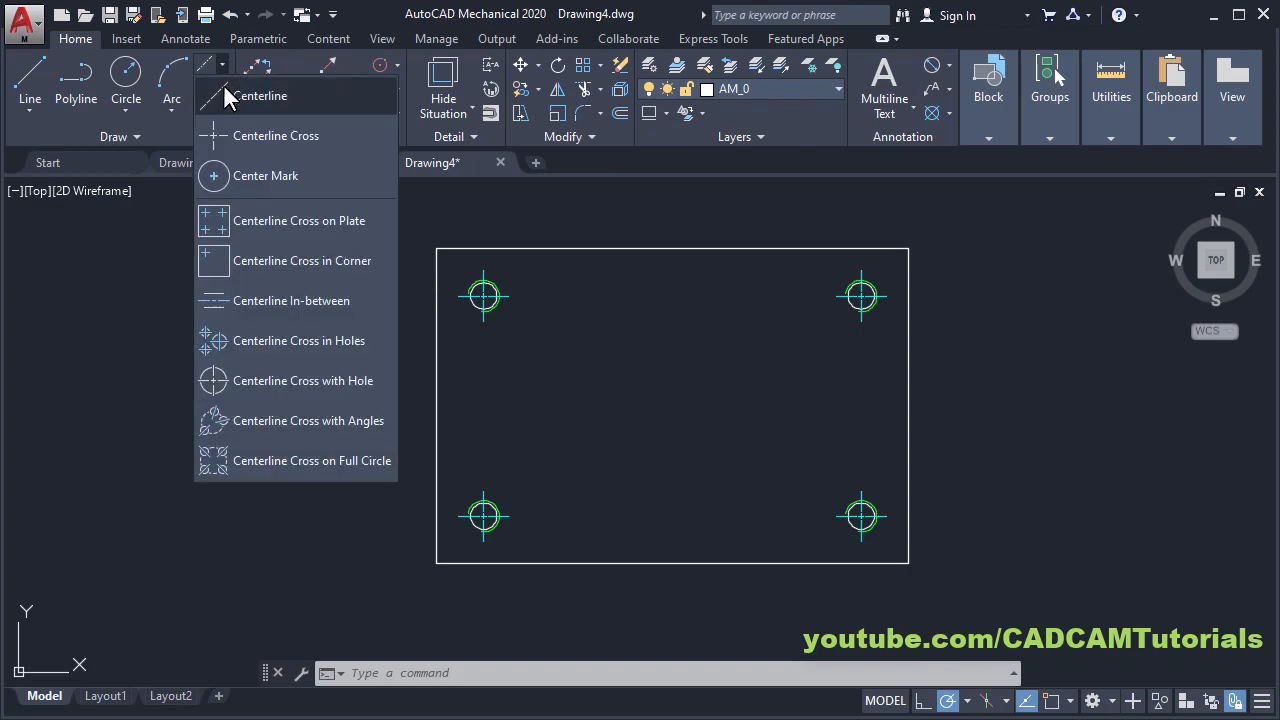
{"action": "left_click", "coordinate": [267, 258]}
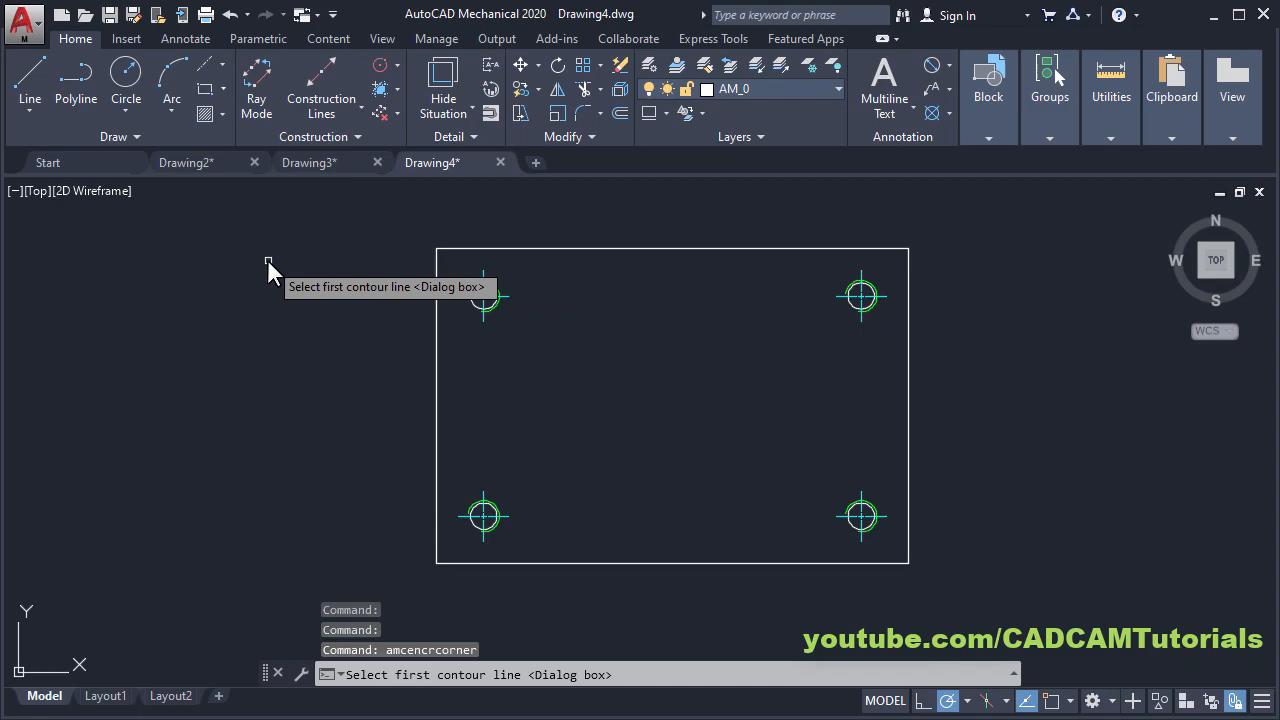
{"action": "left_click", "coordinate": [909, 360]}
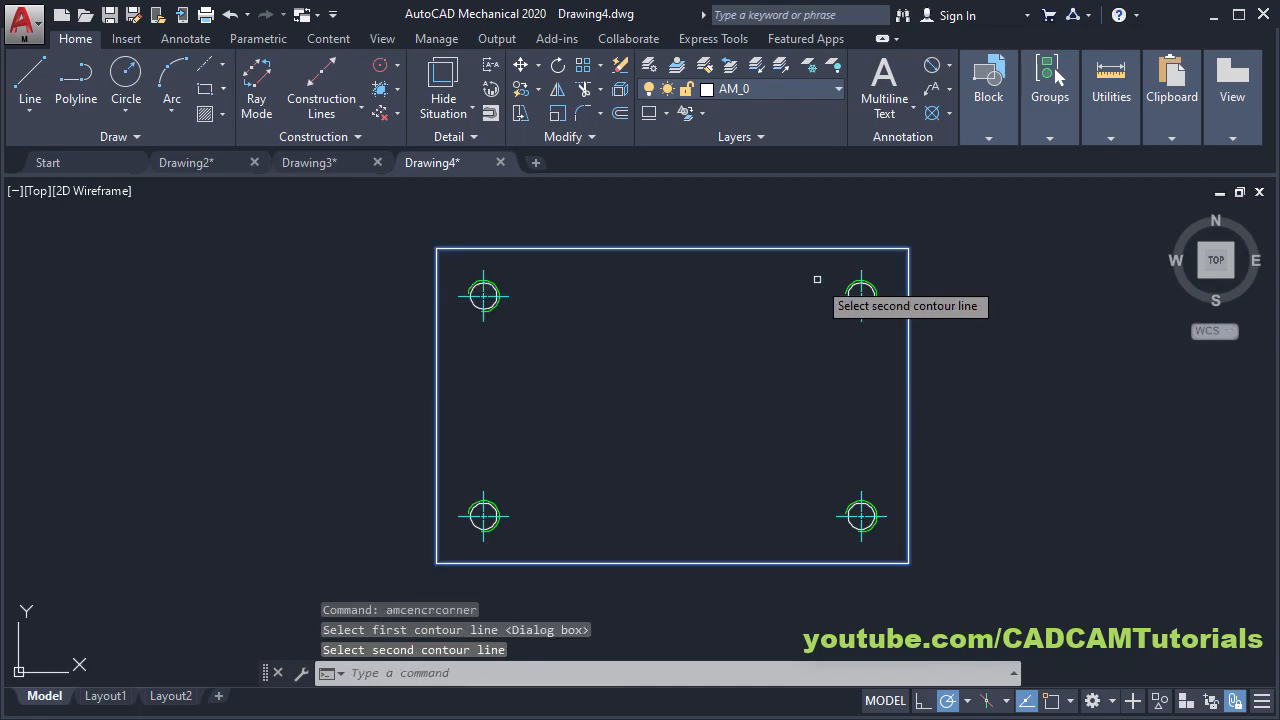
{"action": "left_click", "coordinate": [796, 249]}
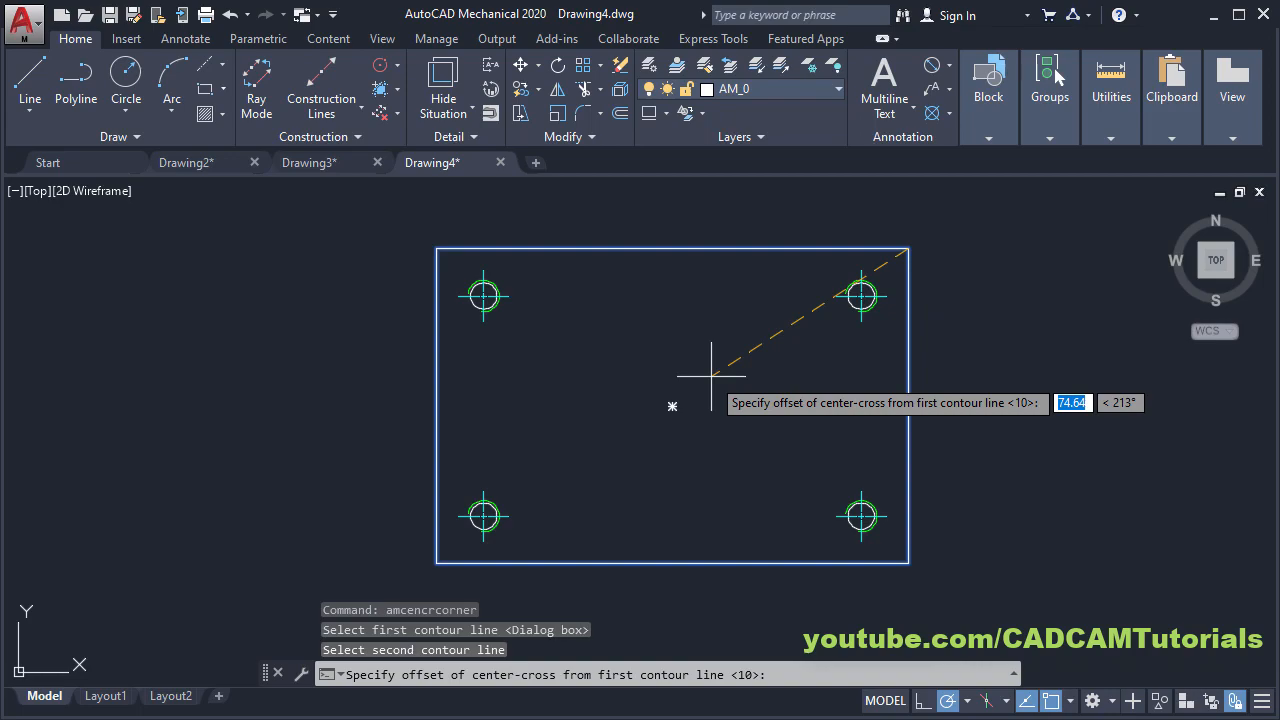
{"action": "type", "text": "50"}
{"action": "key", "text": "Return"}
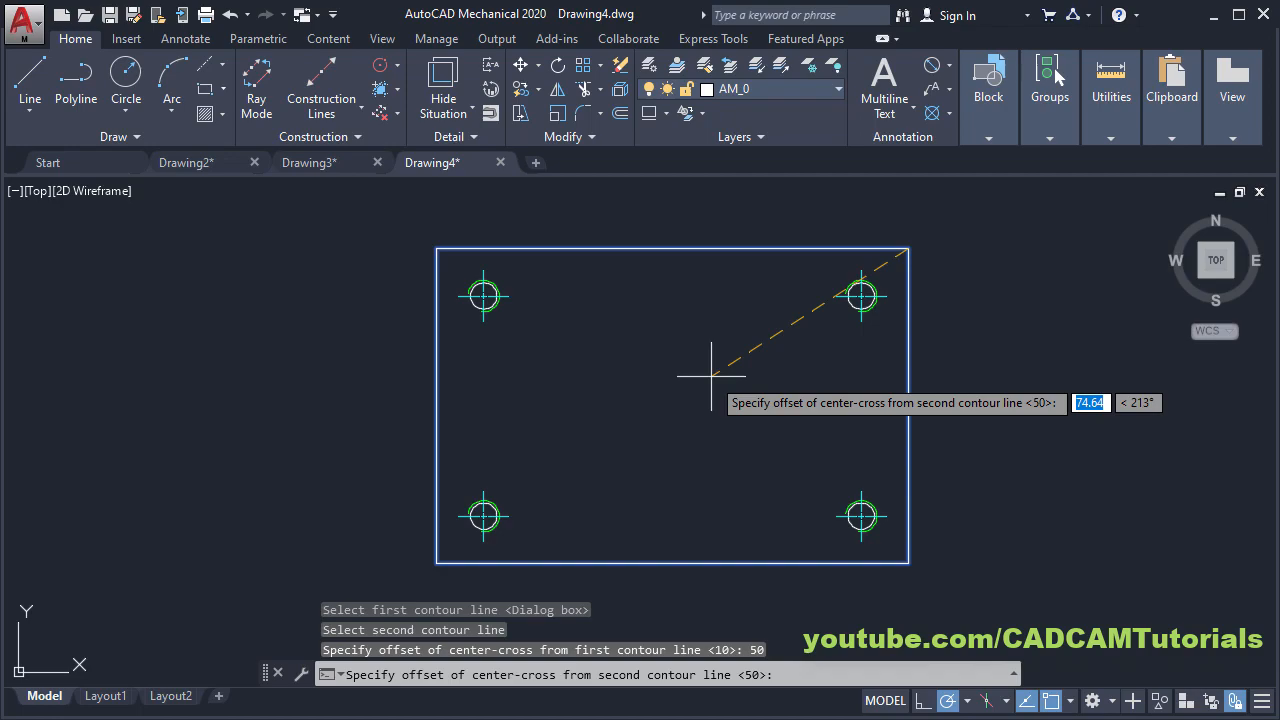
{"action": "type", "text": "25"}
{"action": "key", "text": "Return"}
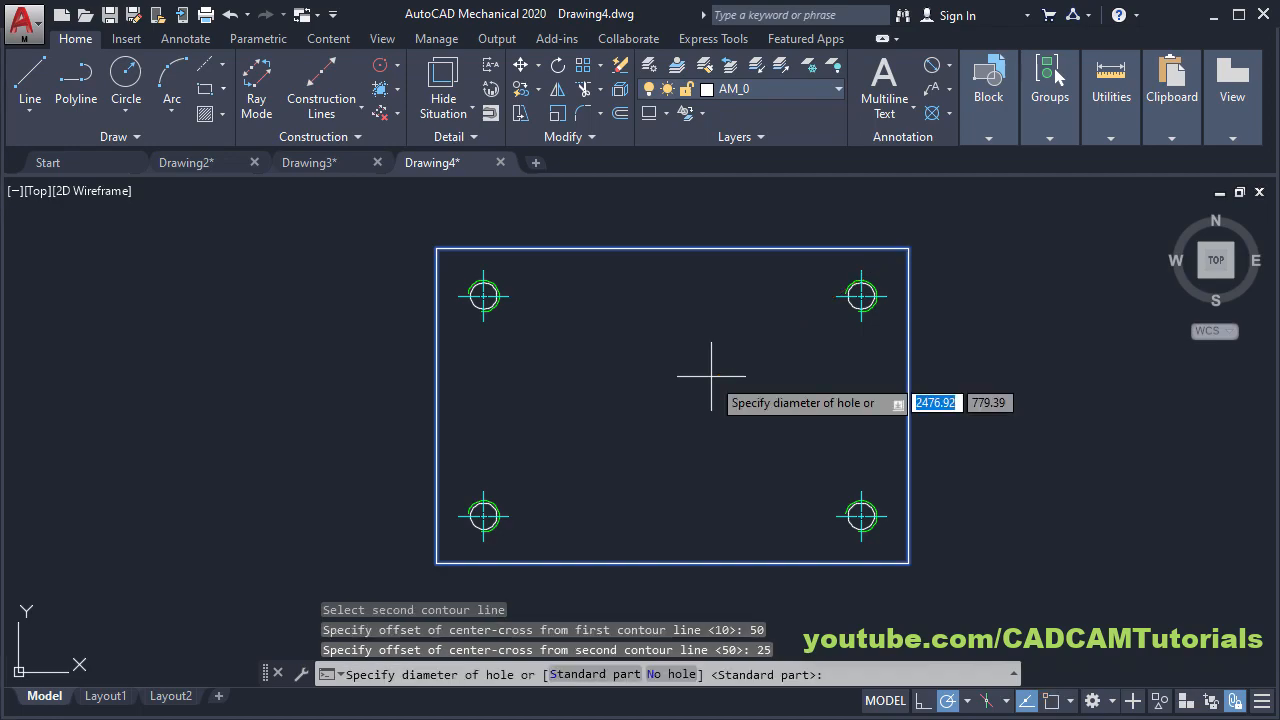
{"action": "type", "text": "25"}
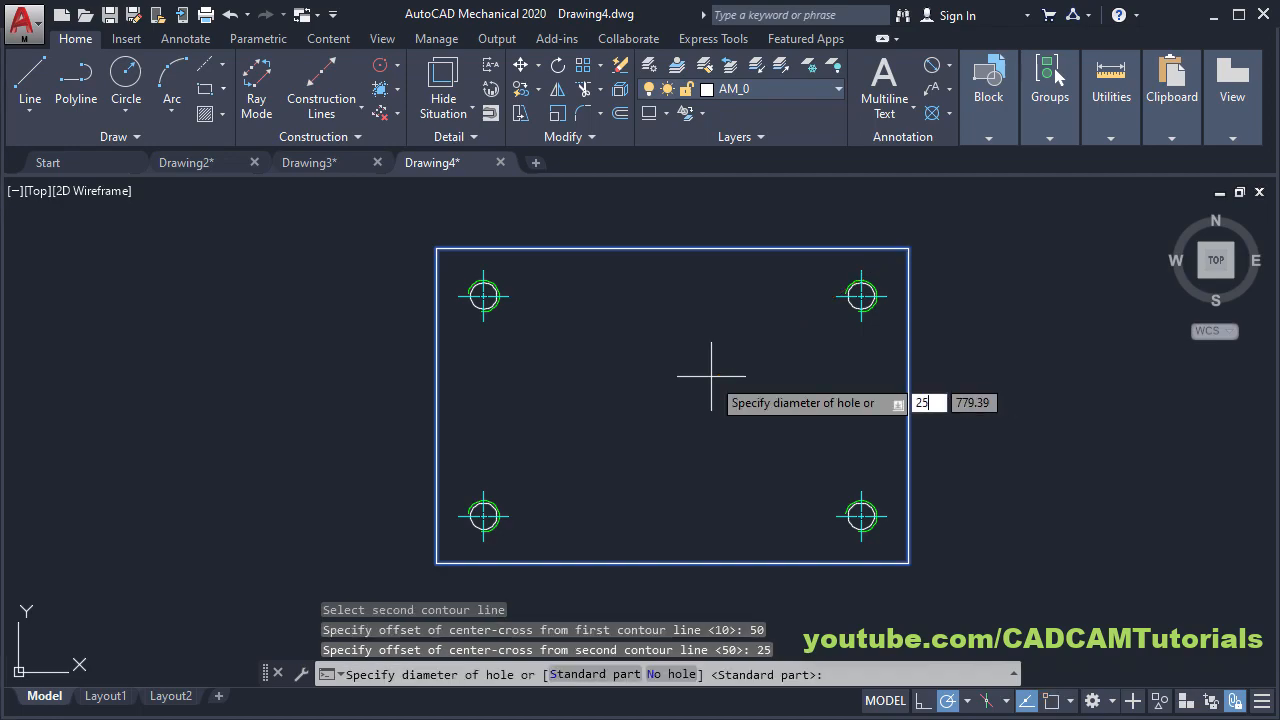
{"action": "key", "text": "Return"}
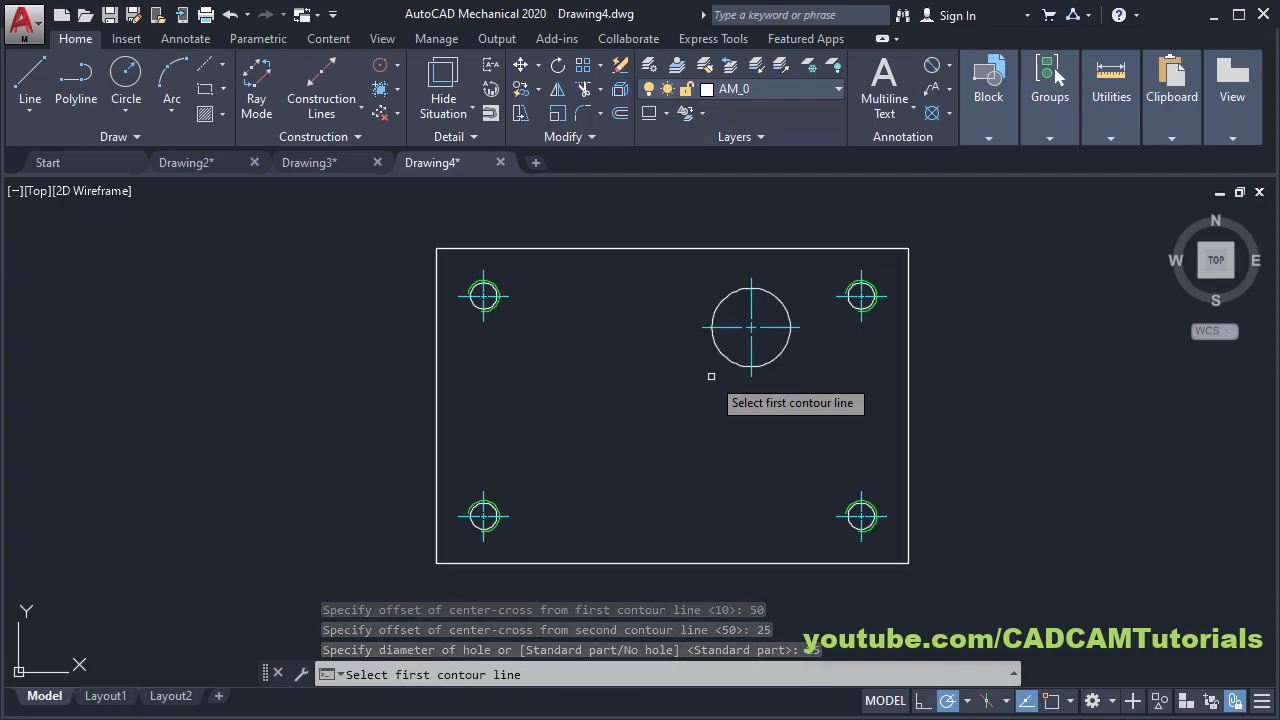
{"action": "key", "text": "Return"}
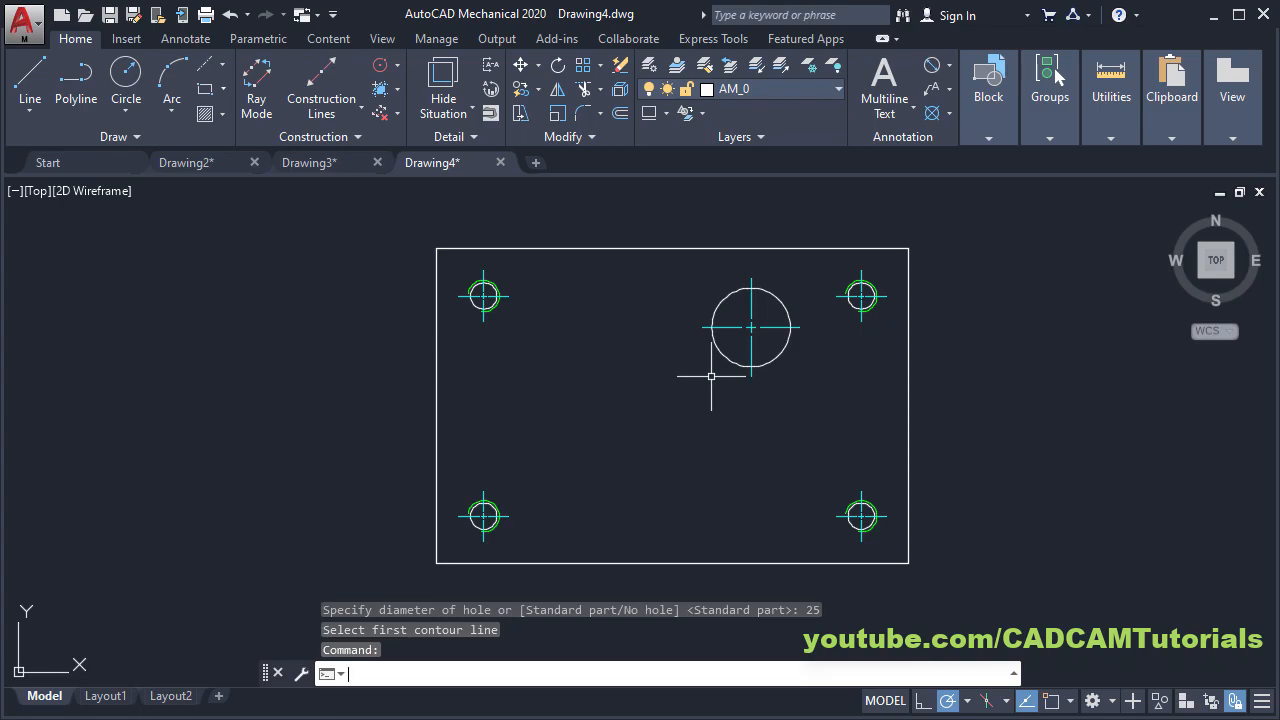
Step: Place a 20 mm diameter hole with Centerline Cross in Corner, 50 mm from the plate's left edge and 50 mm from its top edge
{"action": "key", "text": "Return"}
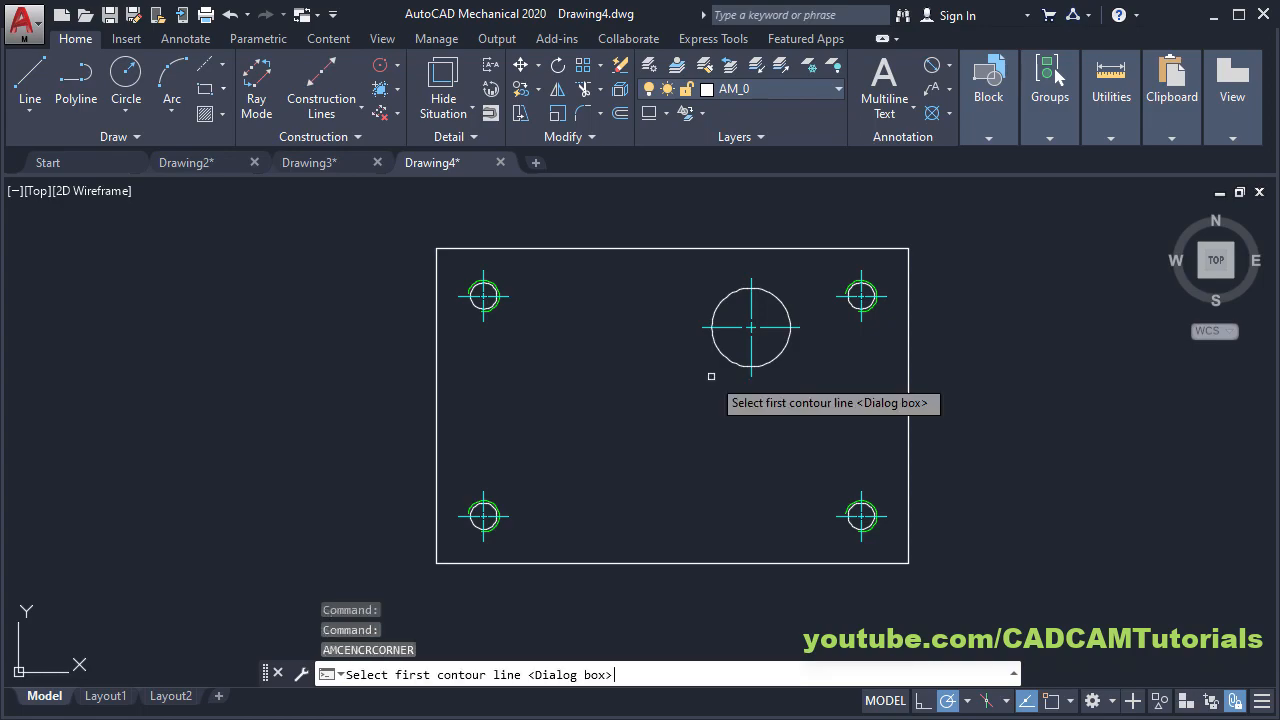
{"action": "key", "text": "alt+Tab"}
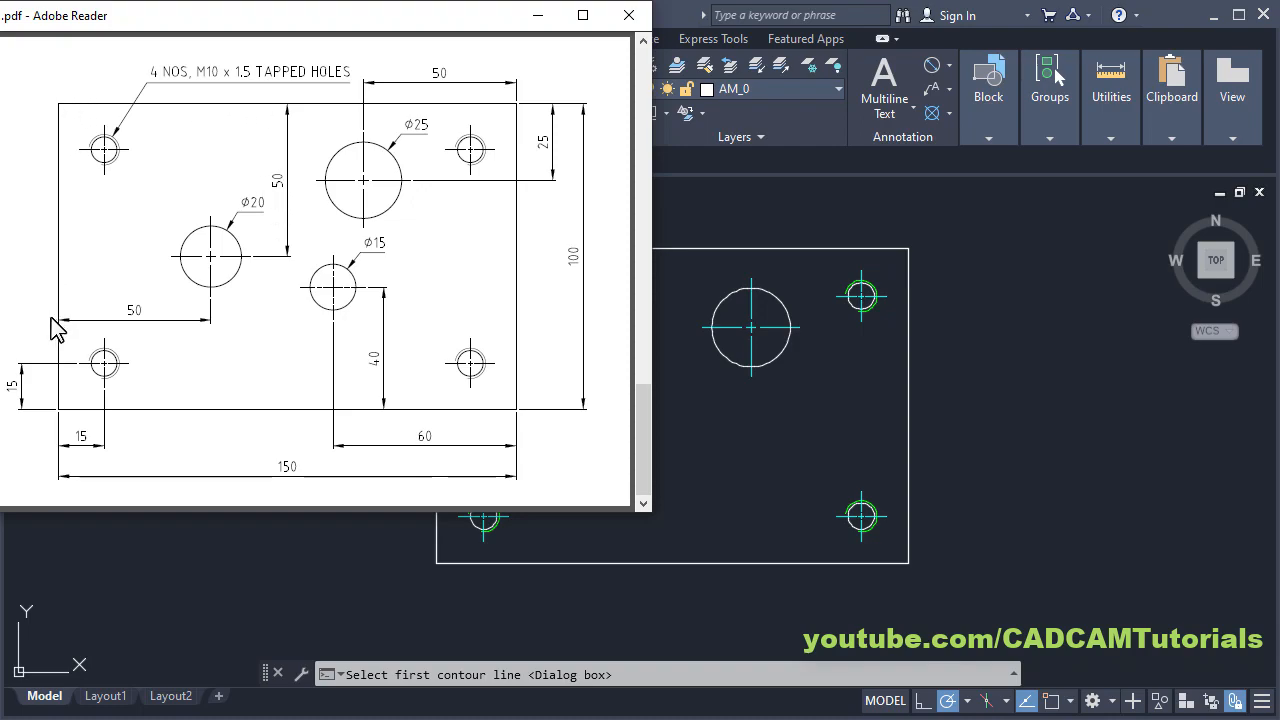
{"action": "left_click", "coordinate": [731, 423]}
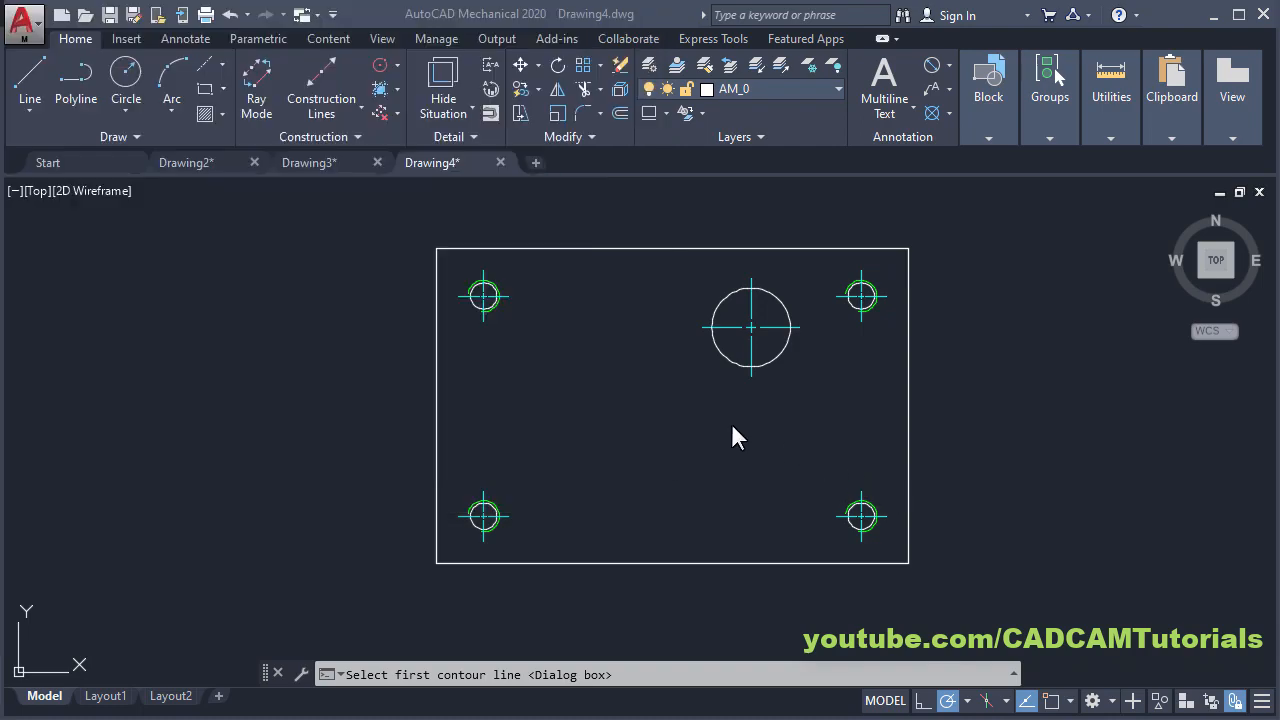
{"action": "left_click", "coordinate": [436, 396]}
{"action": "left_click", "coordinate": [614, 249]}
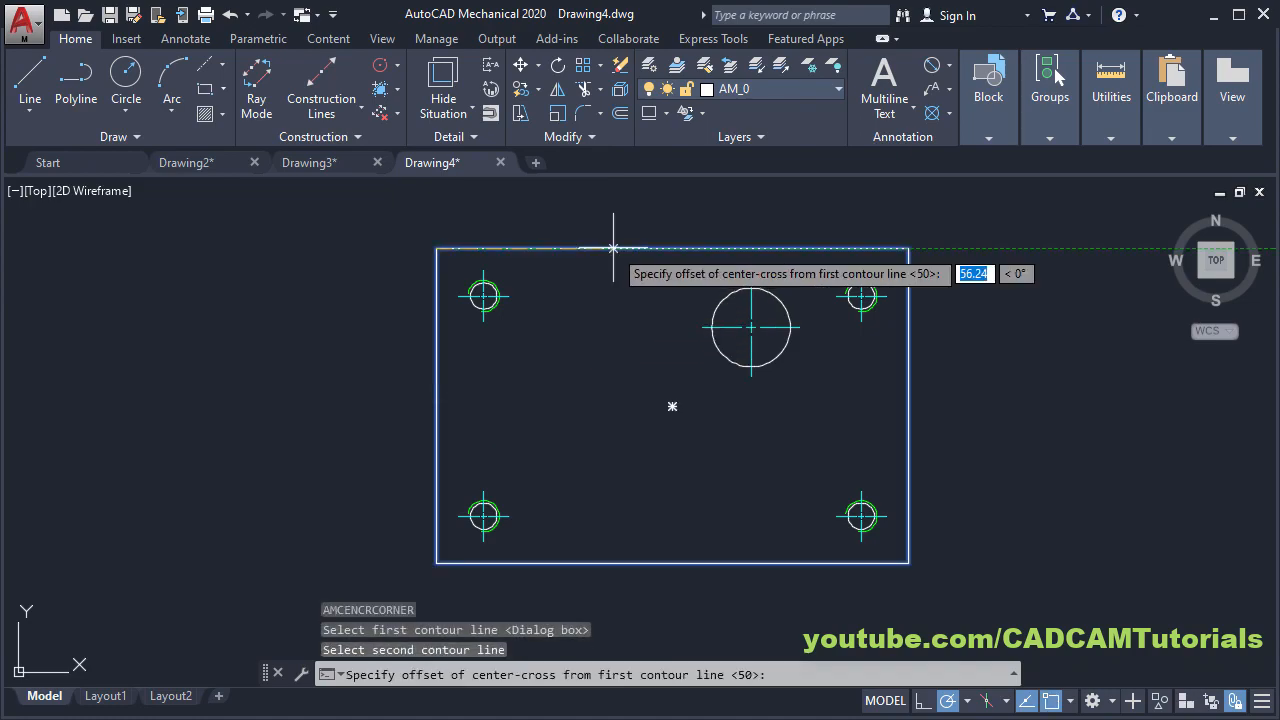
{"action": "type", "text": "50"}
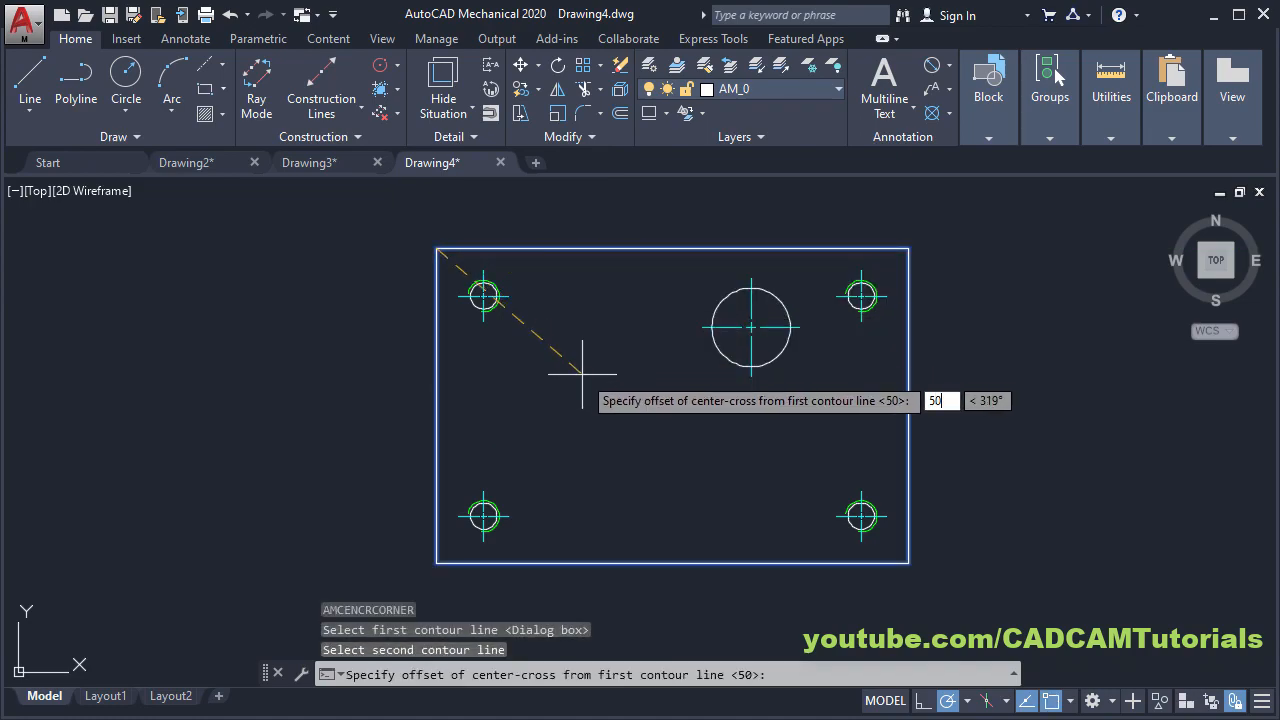
{"action": "key", "text": "Return"}
{"action": "type", "text": "50"}
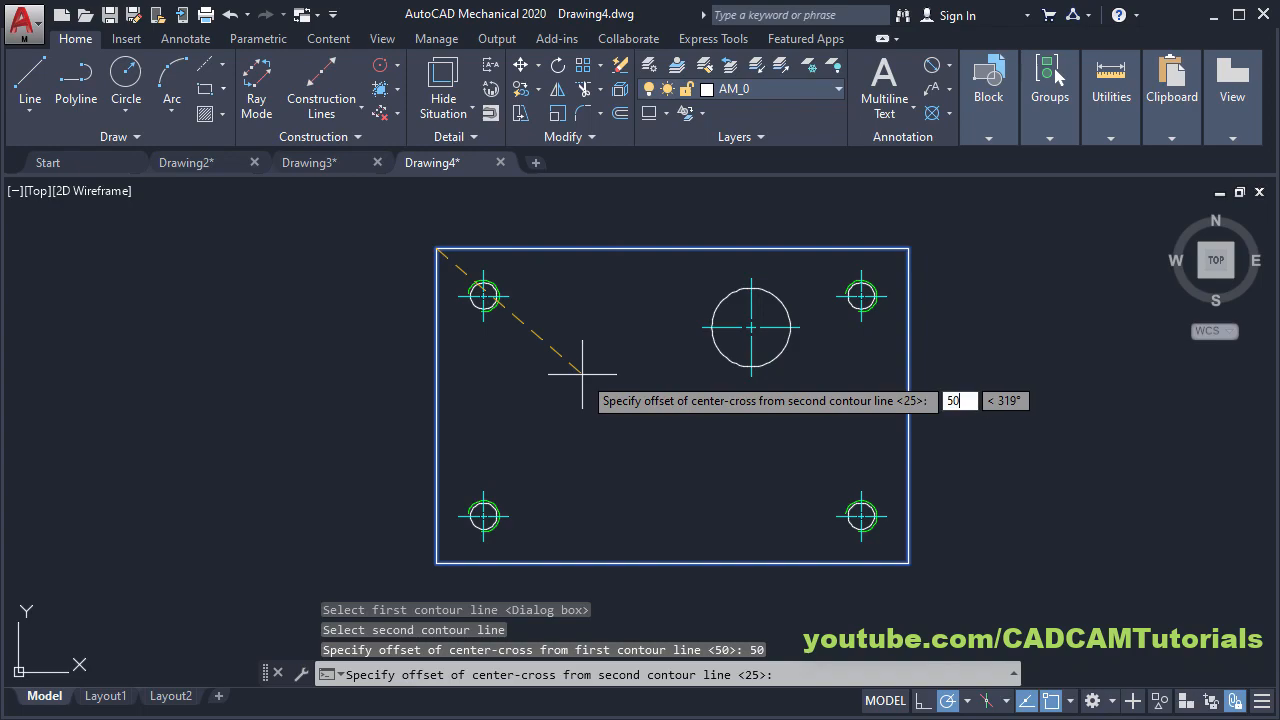
{"action": "key", "text": "Return"}
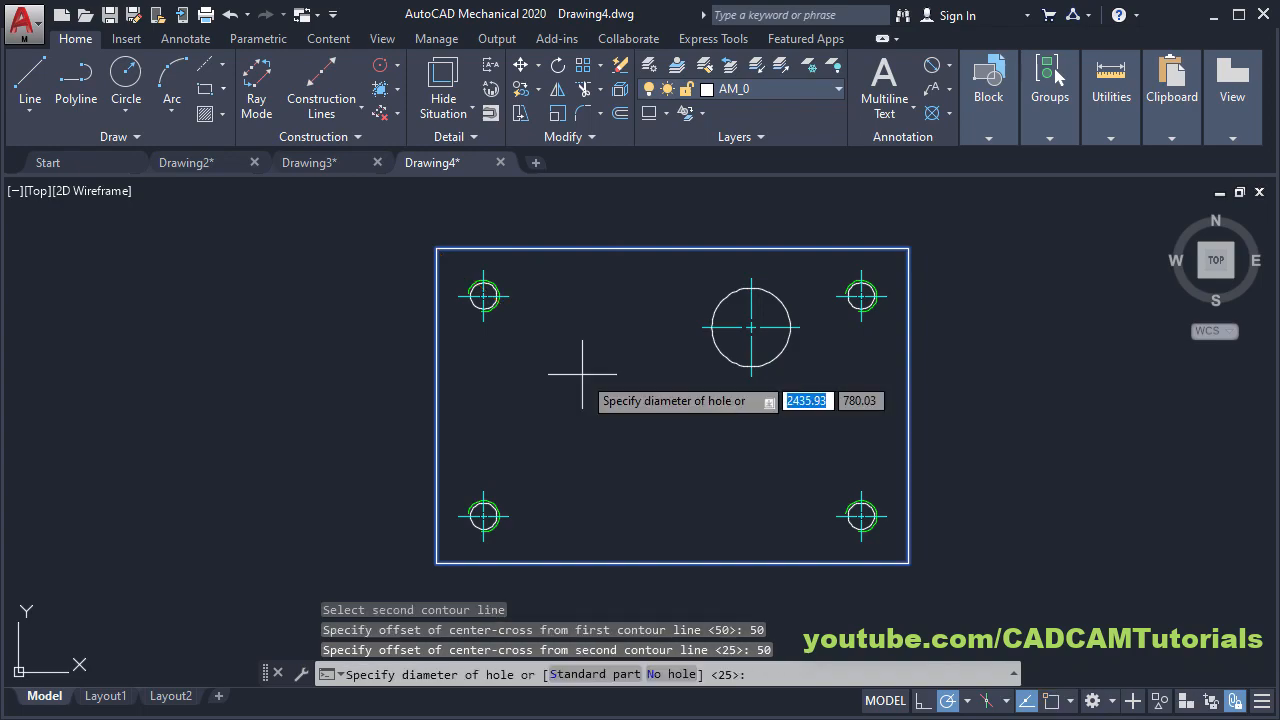
{"action": "type", "text": "20"}
{"action": "key", "text": "Return"}
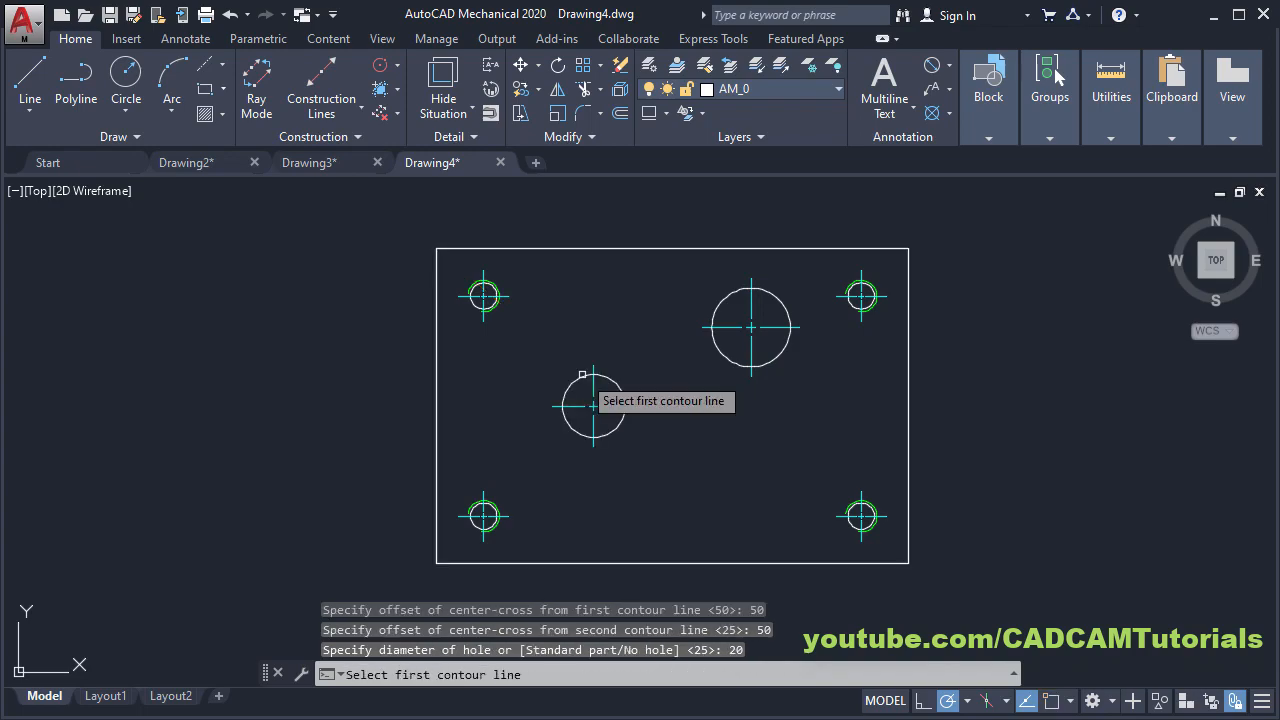
{"action": "key", "text": "Return"}
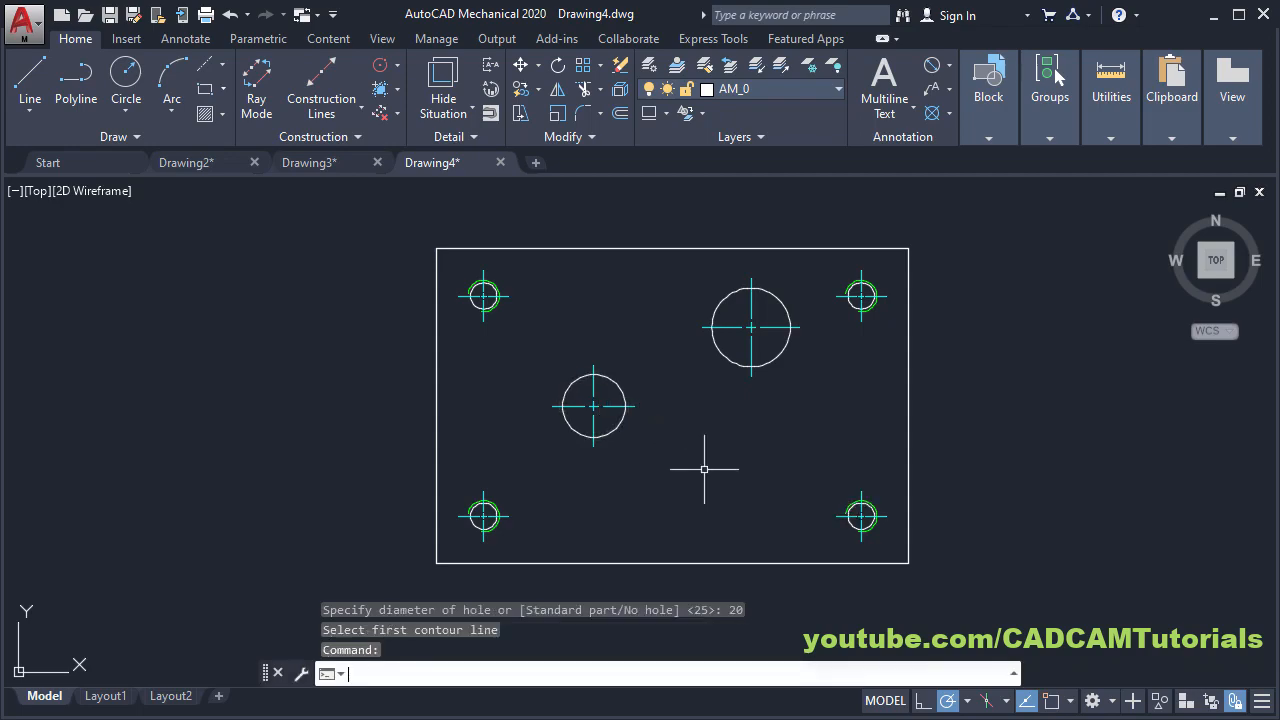
Step: Place a 15 mm diameter hole with Centerline Cross in Corner, 60 mm from the plate's right edge and 40 mm from its bottom edge
{"action": "key", "text": "Return"}
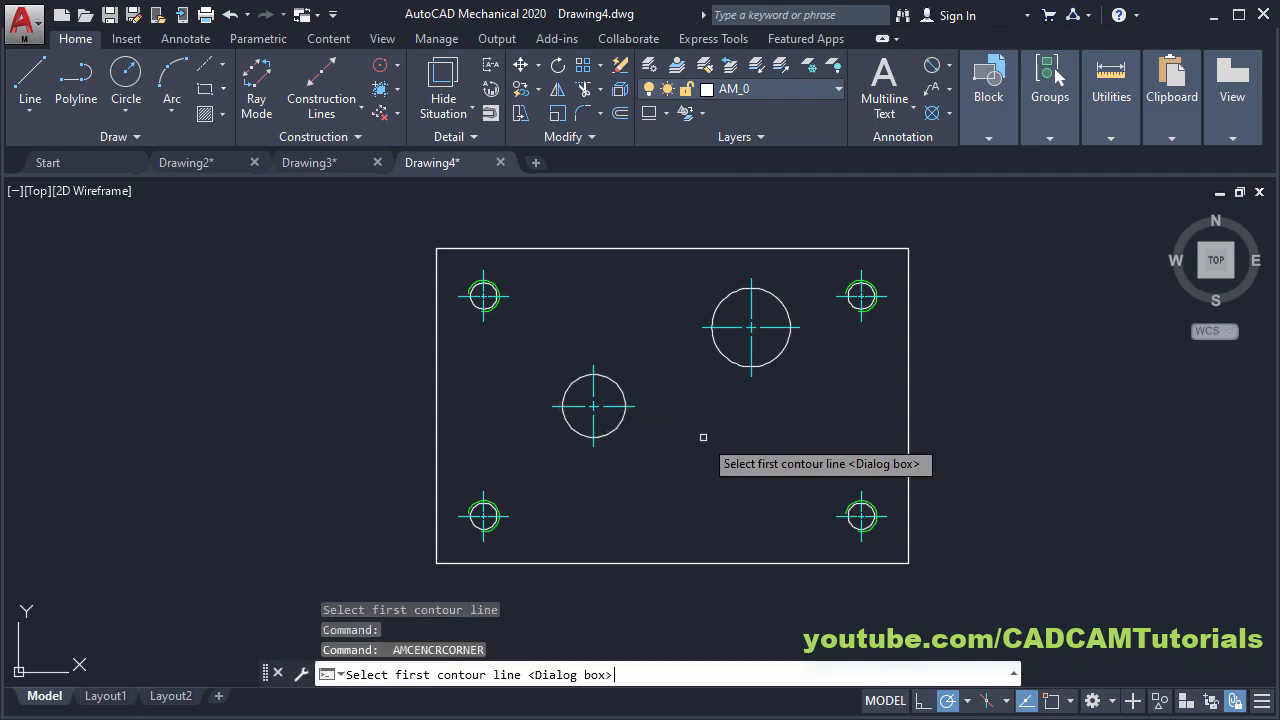
{"action": "key", "text": "alt+Tab"}
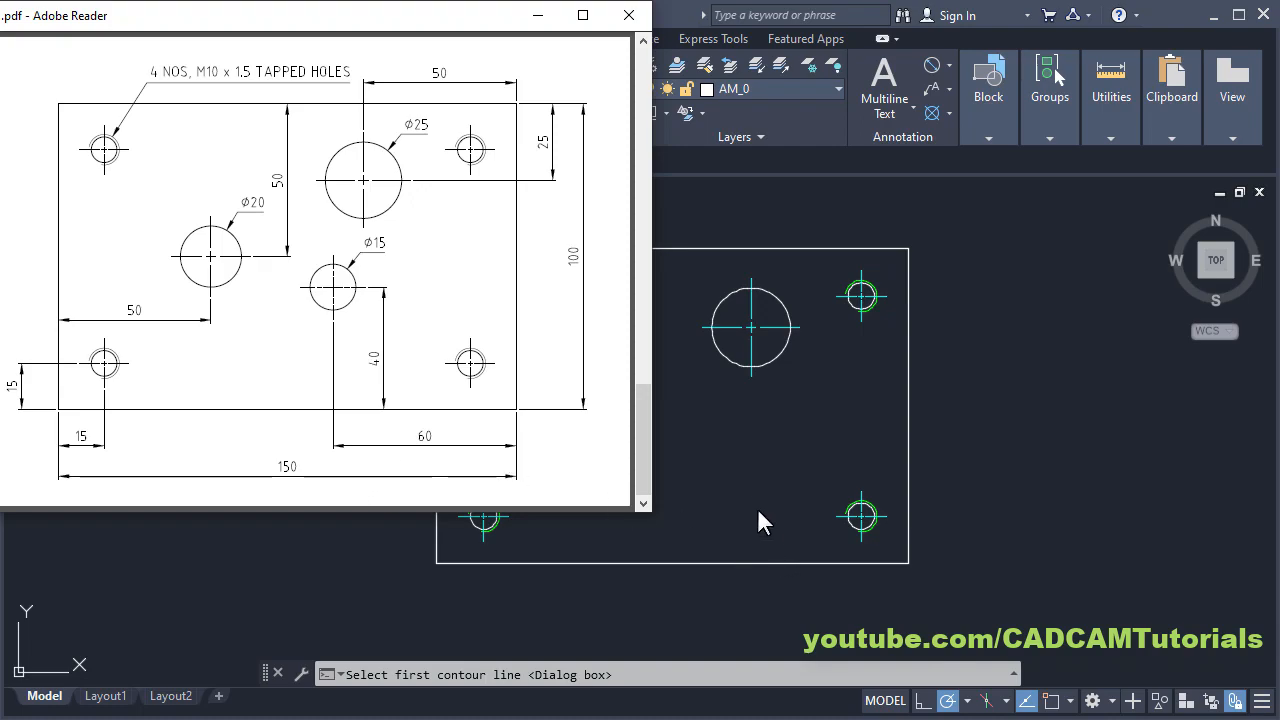
{"action": "left_click", "coordinate": [764, 482]}
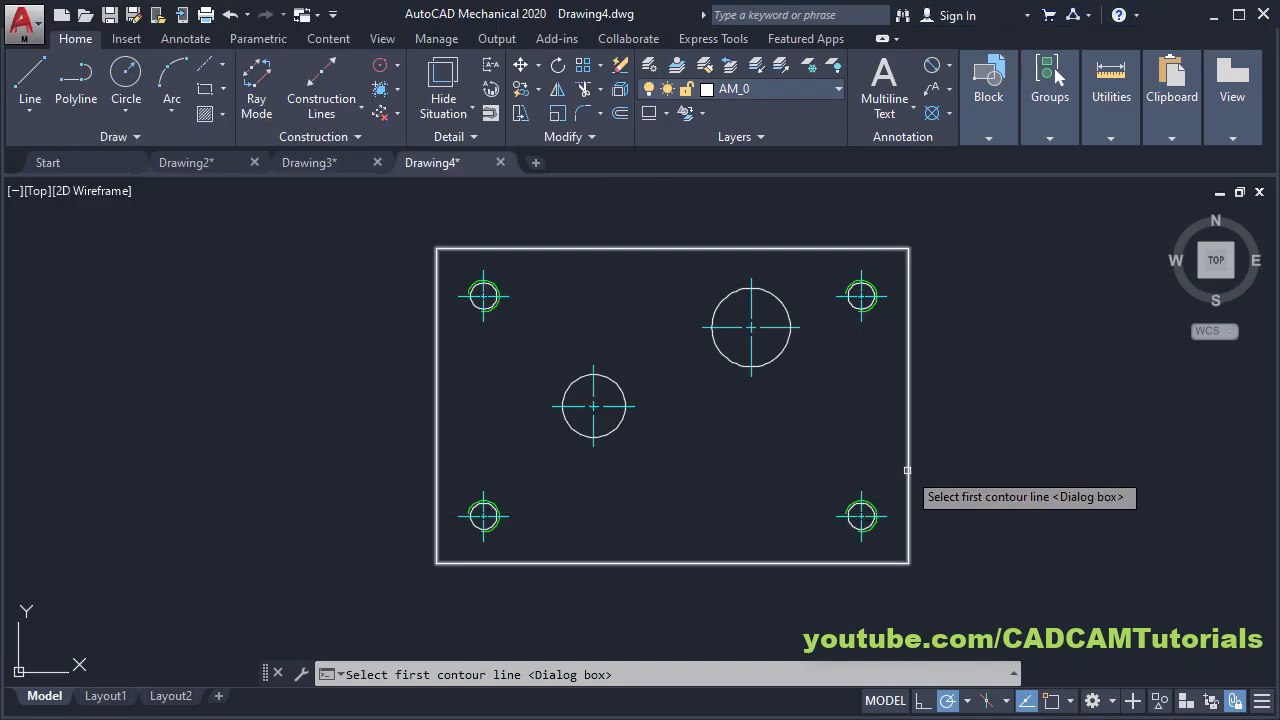
{"action": "left_click", "coordinate": [907, 470]}
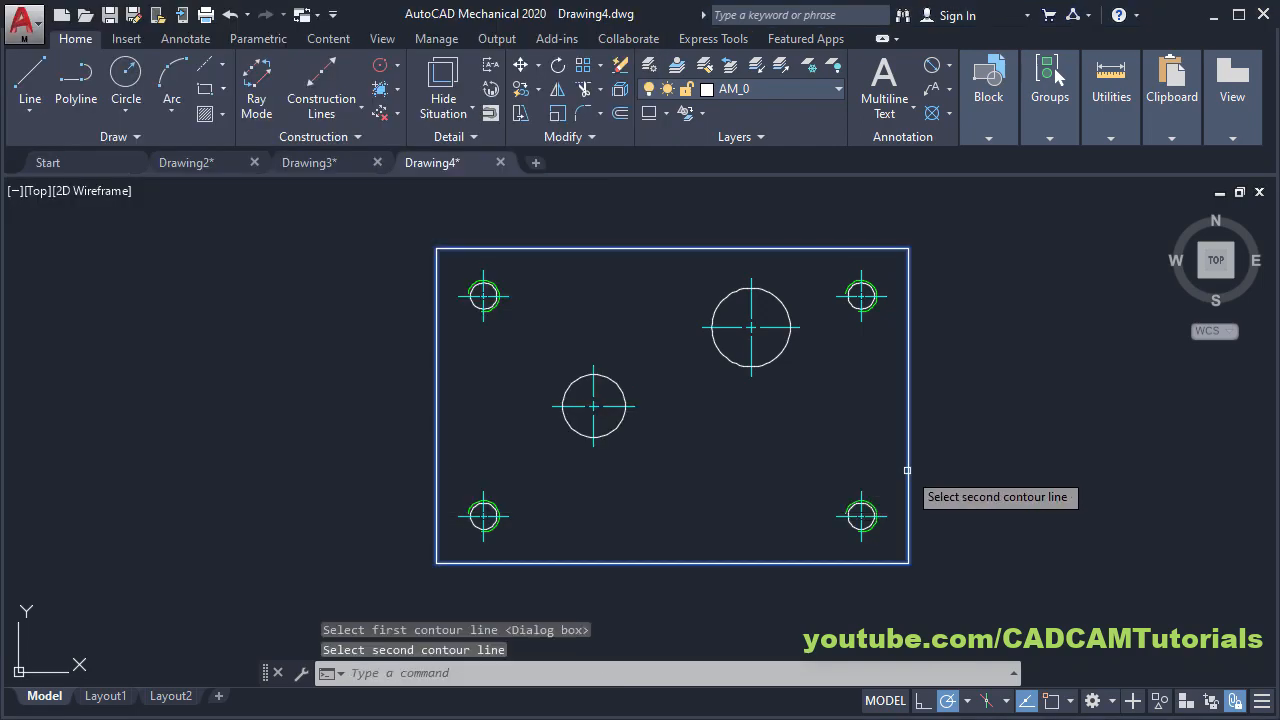
{"action": "left_click", "coordinate": [775, 563]}
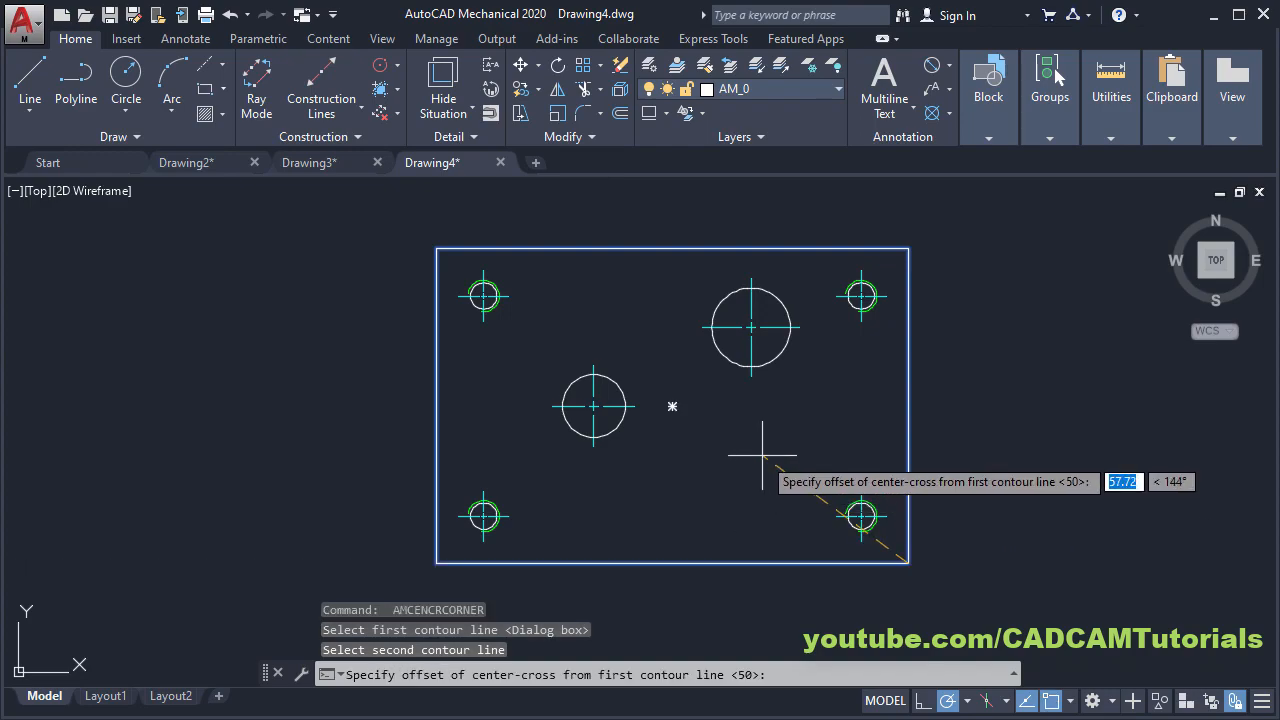
{"action": "key", "text": "Return"}
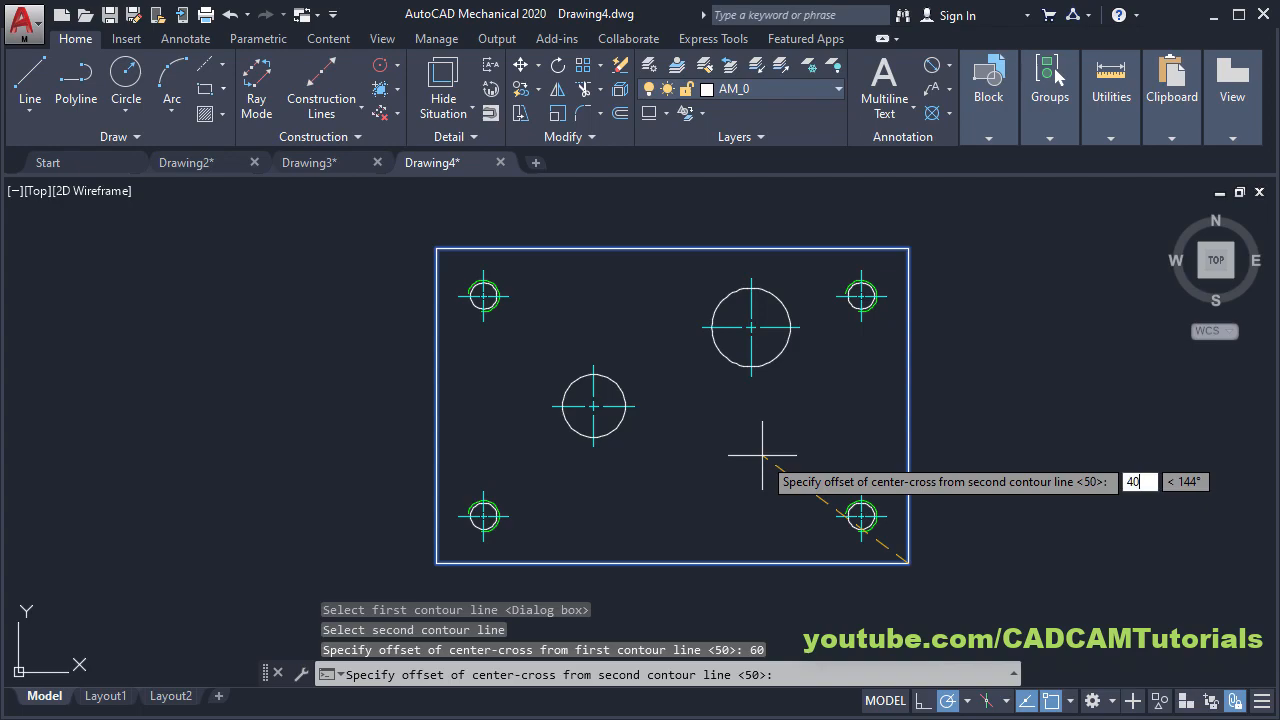
{"action": "key", "text": "Return"}
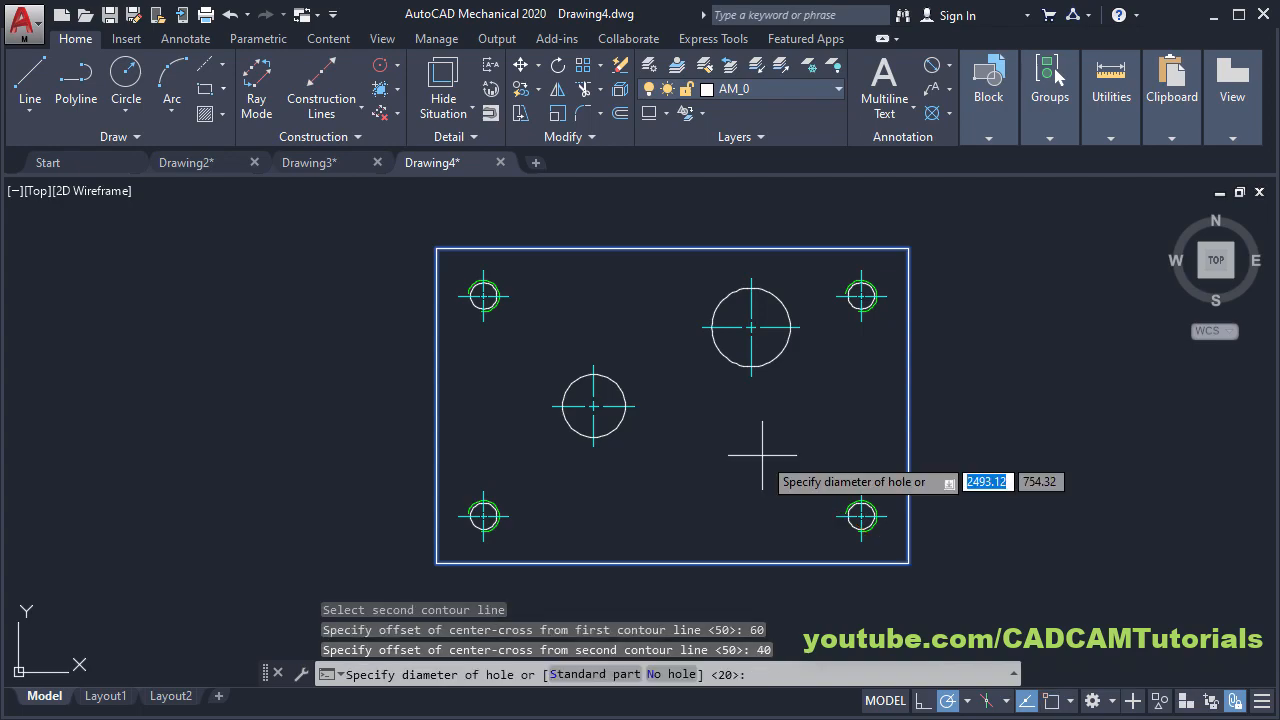
{"action": "type", "text": "15"}
{"action": "key", "text": "Return"}
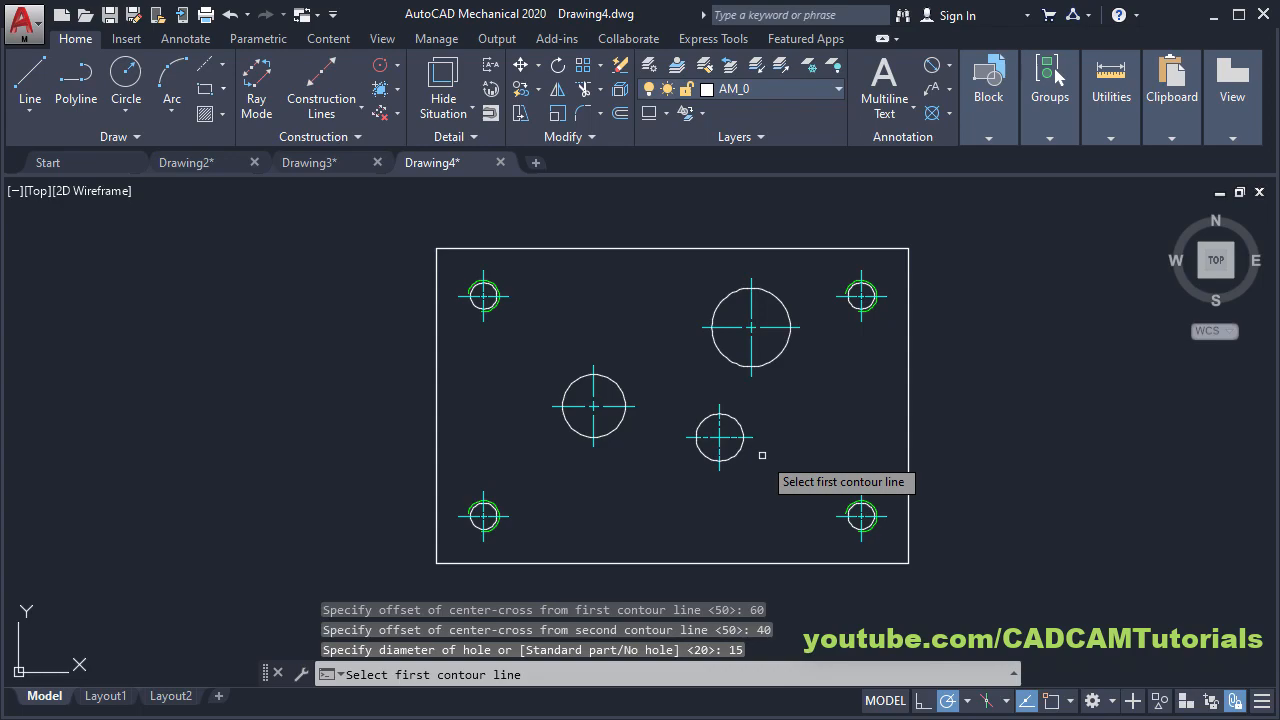
{"action": "key", "text": "Escape"}
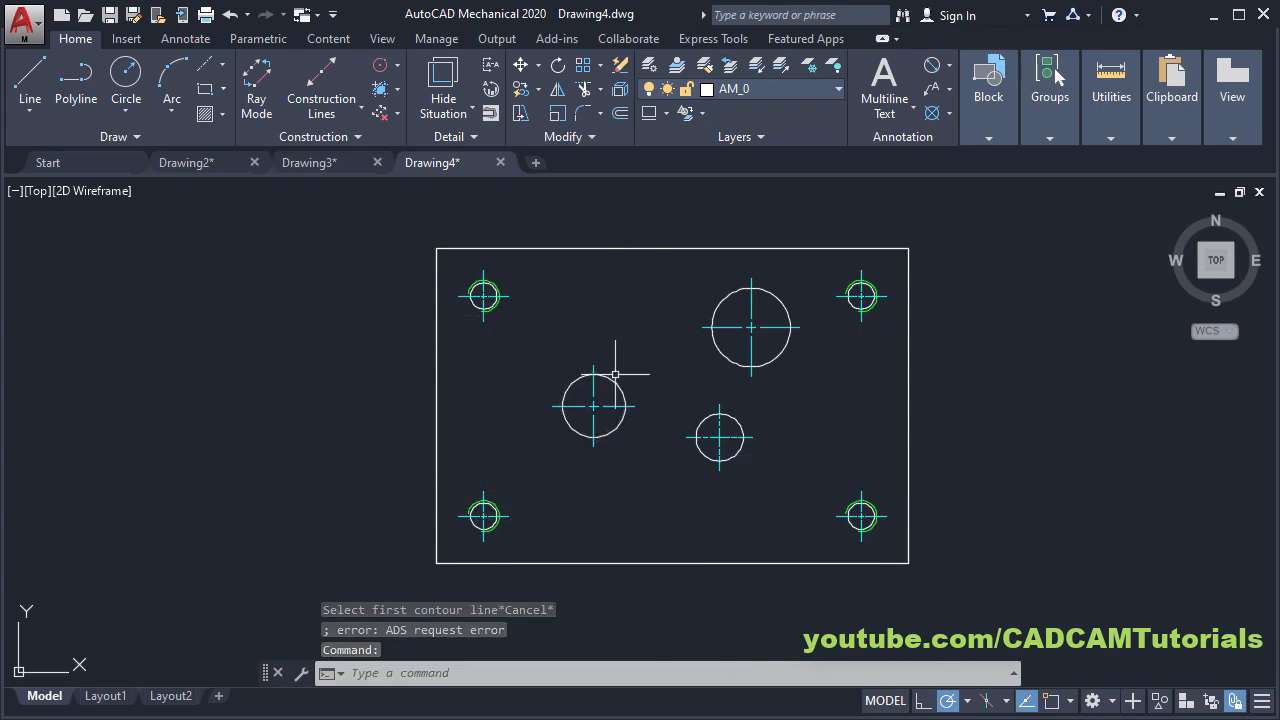
Step: With Power Dimension, dimension the horizontal distance from the plate's lower-left corner to the lower-left tapped hole, placed below the plate
{"action": "middle_click_drag", "start_coordinate": [665, 390], "coordinate": [668, 332]}
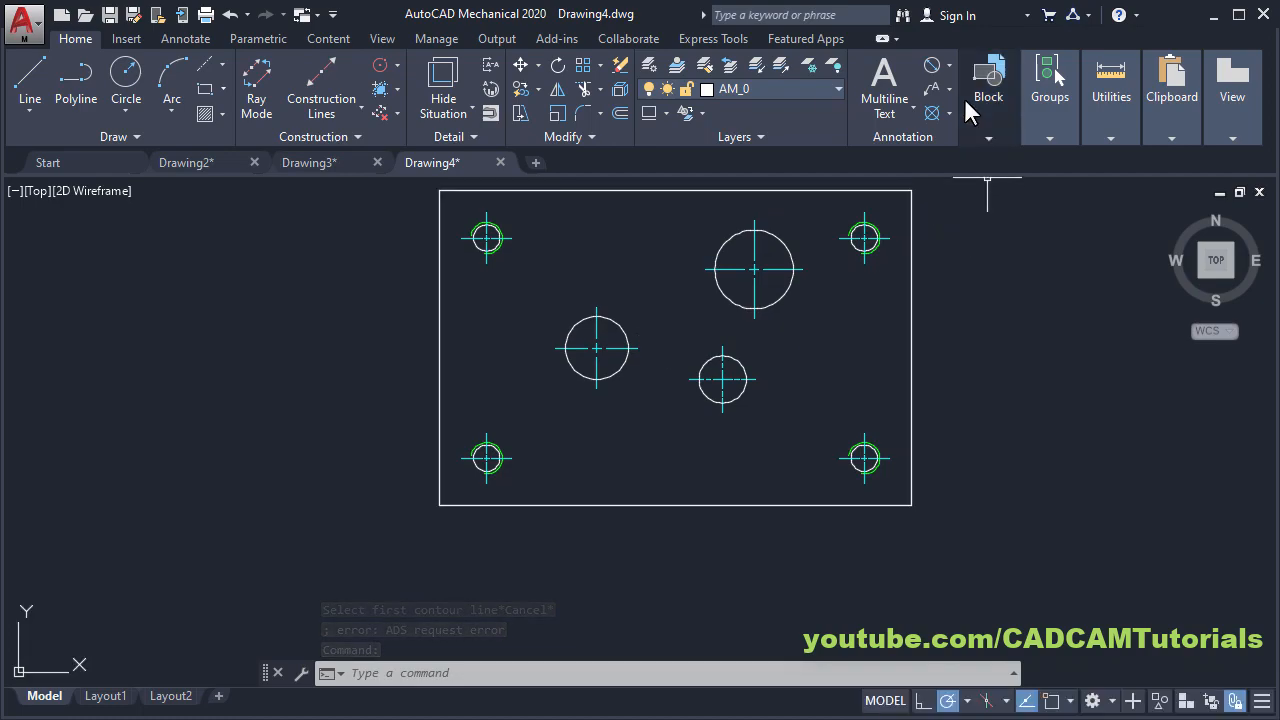
{"action": "left_click", "coordinate": [949, 65]}
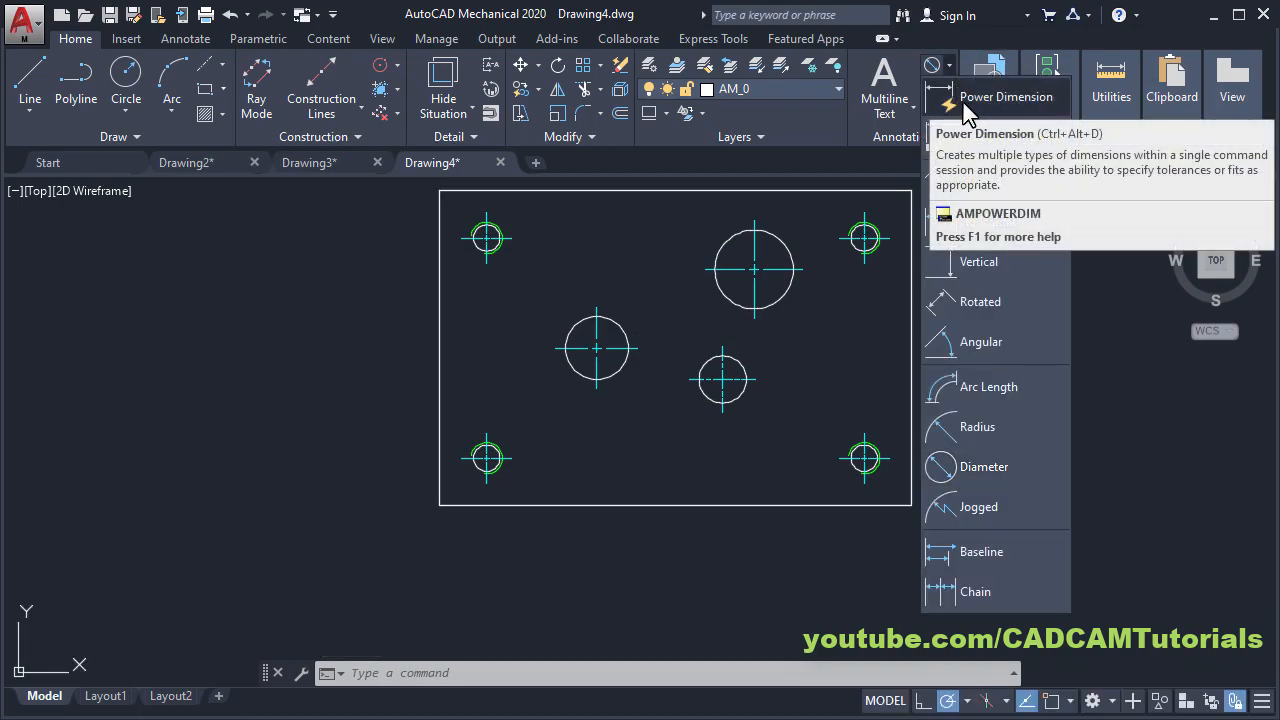
{"action": "left_click", "coordinate": [963, 104]}
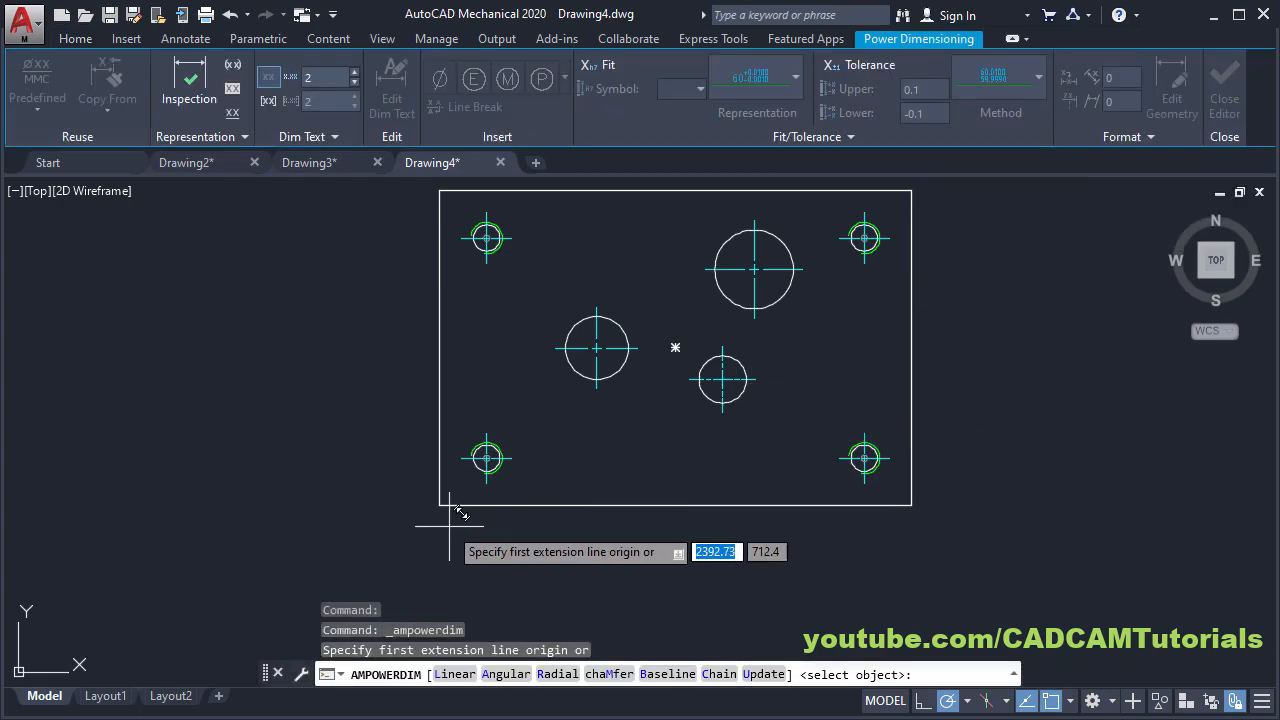
{"action": "left_click", "coordinate": [440, 504]}
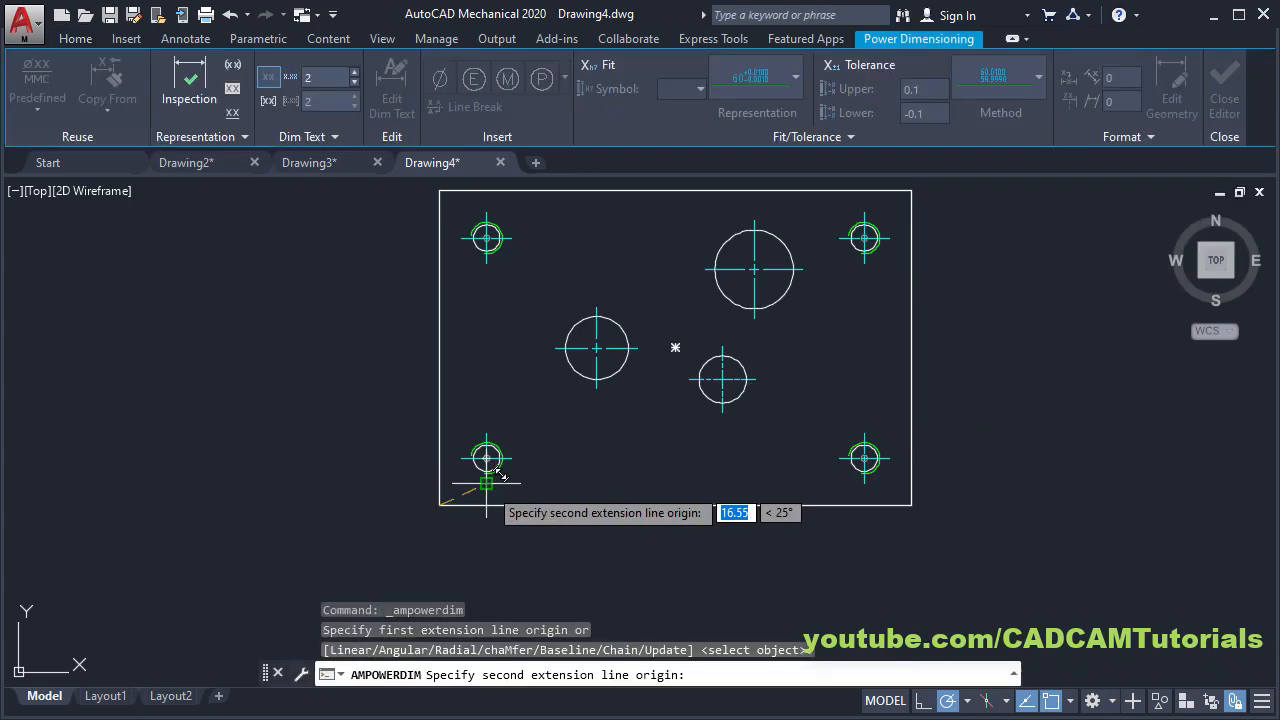
{"action": "left_click", "coordinate": [486, 459]}
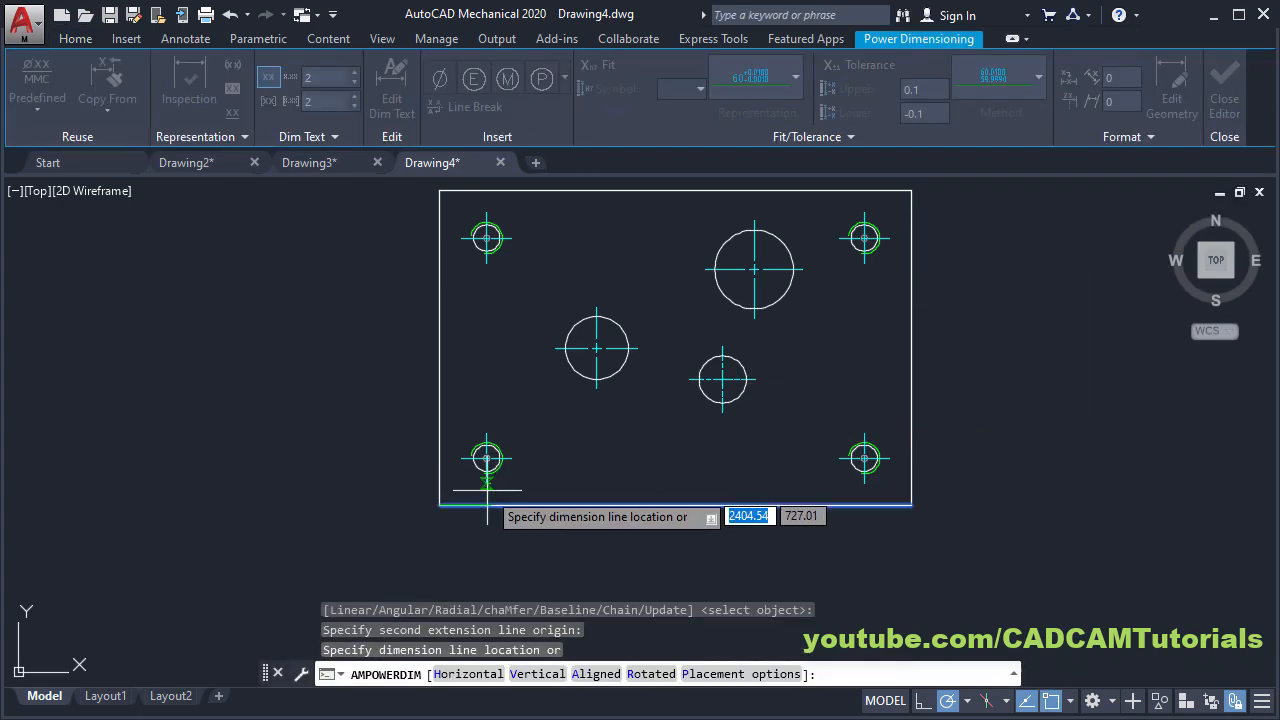
{"action": "left_click", "coordinate": [471, 540]}
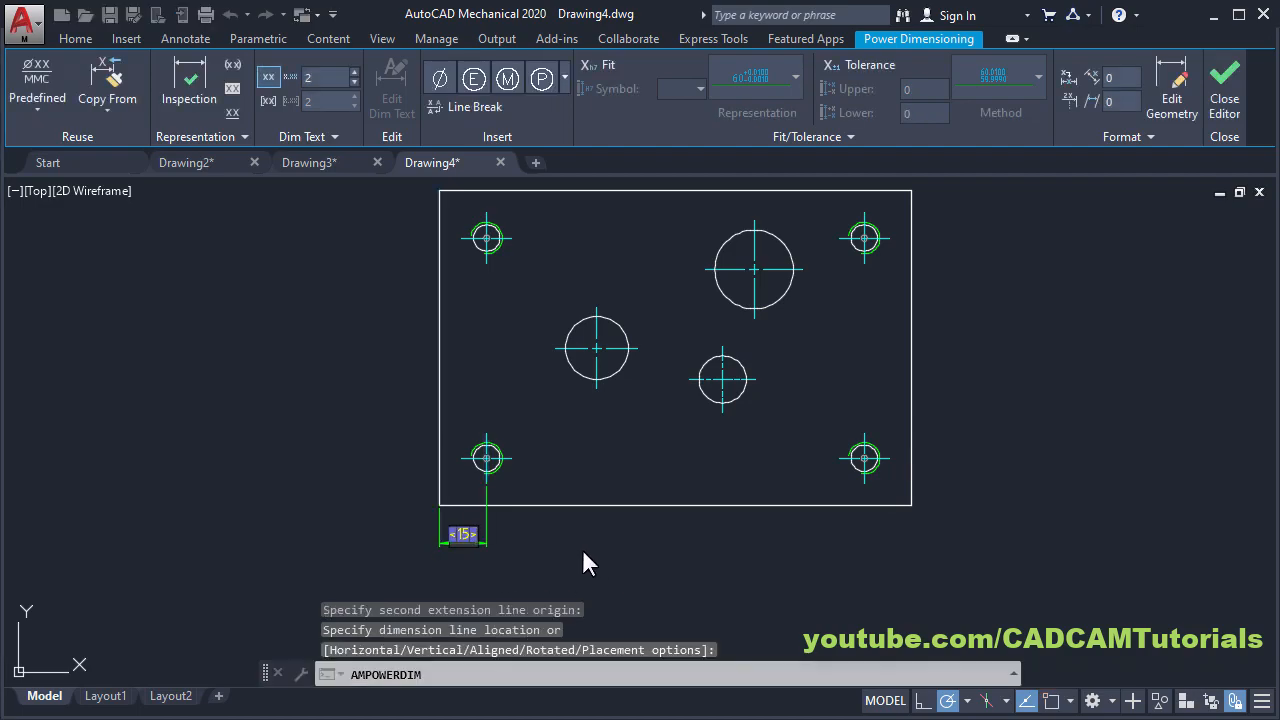
{"action": "left_click", "coordinate": [518, 531]}
Step: Dimension the vertical distance from the plate's bottom edge to the lower-left tapped hole, placed outside the left edge
{"action": "scroll", "coordinate": [405, 544], "scroll_direction": "up", "scroll_amount": 4}
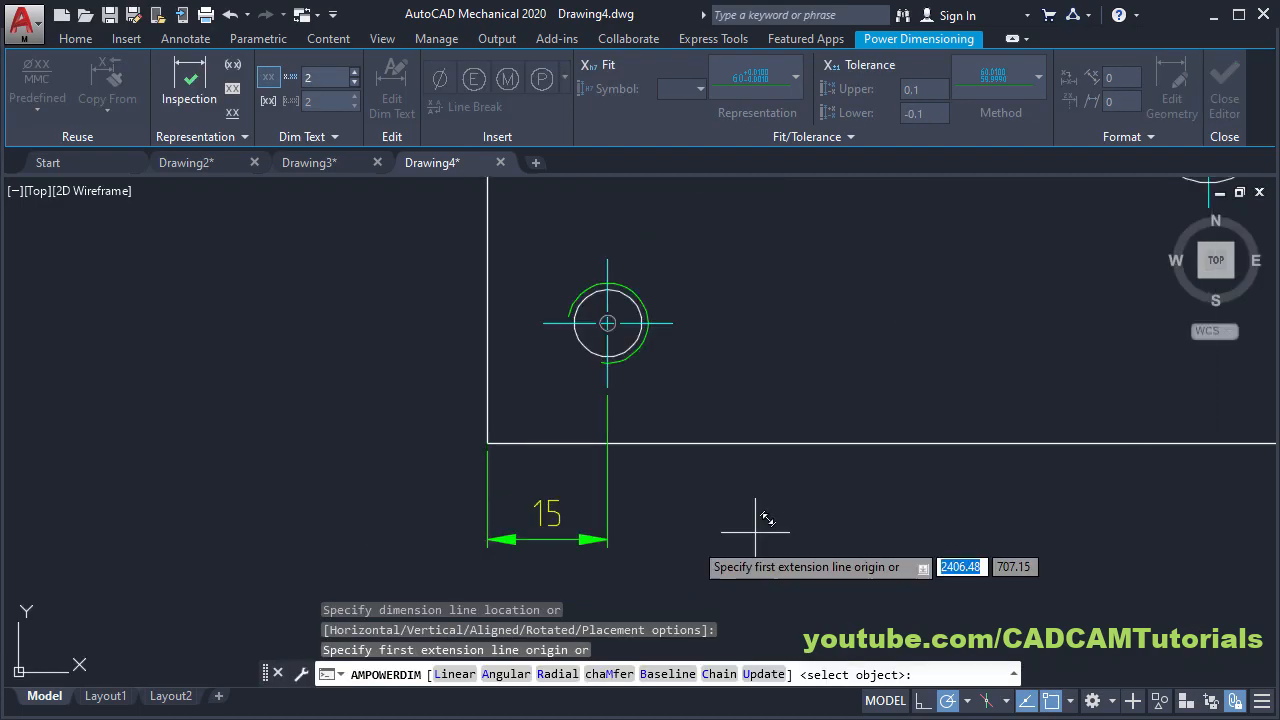
{"action": "middle_click_drag", "start_coordinate": [836, 515], "coordinate": [713, 525]}
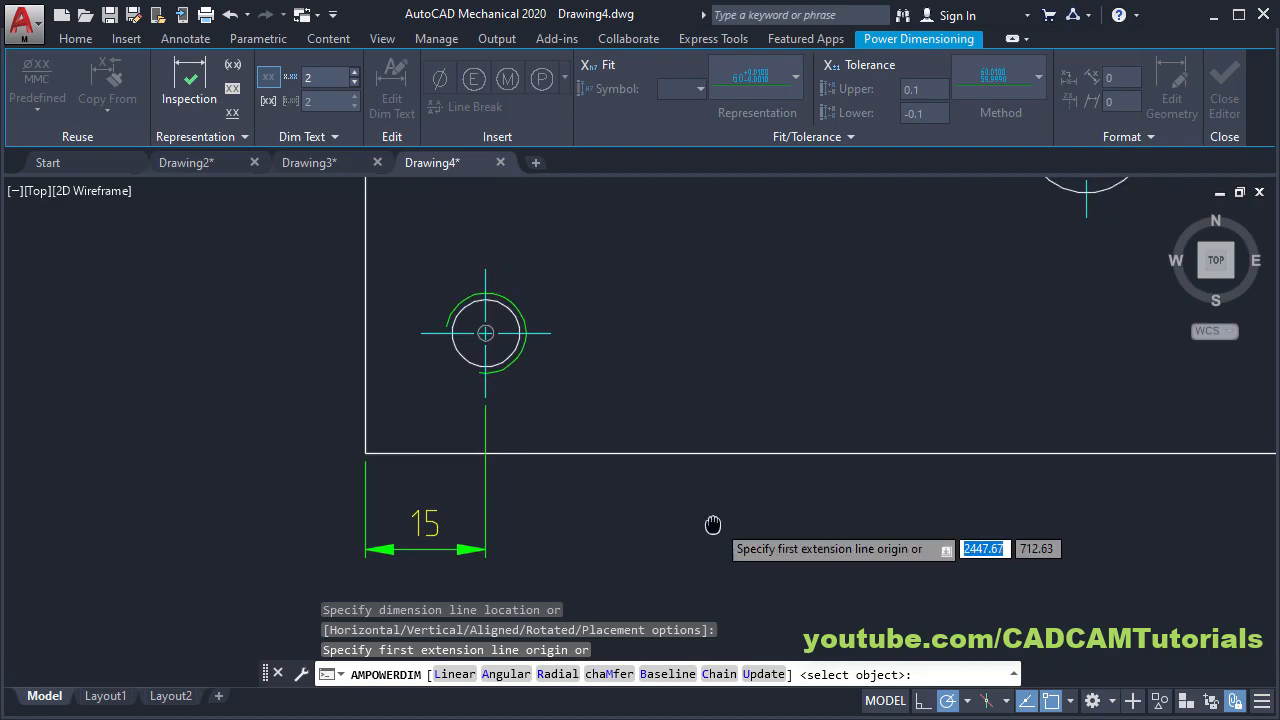
{"action": "left_click", "coordinate": [412, 453]}
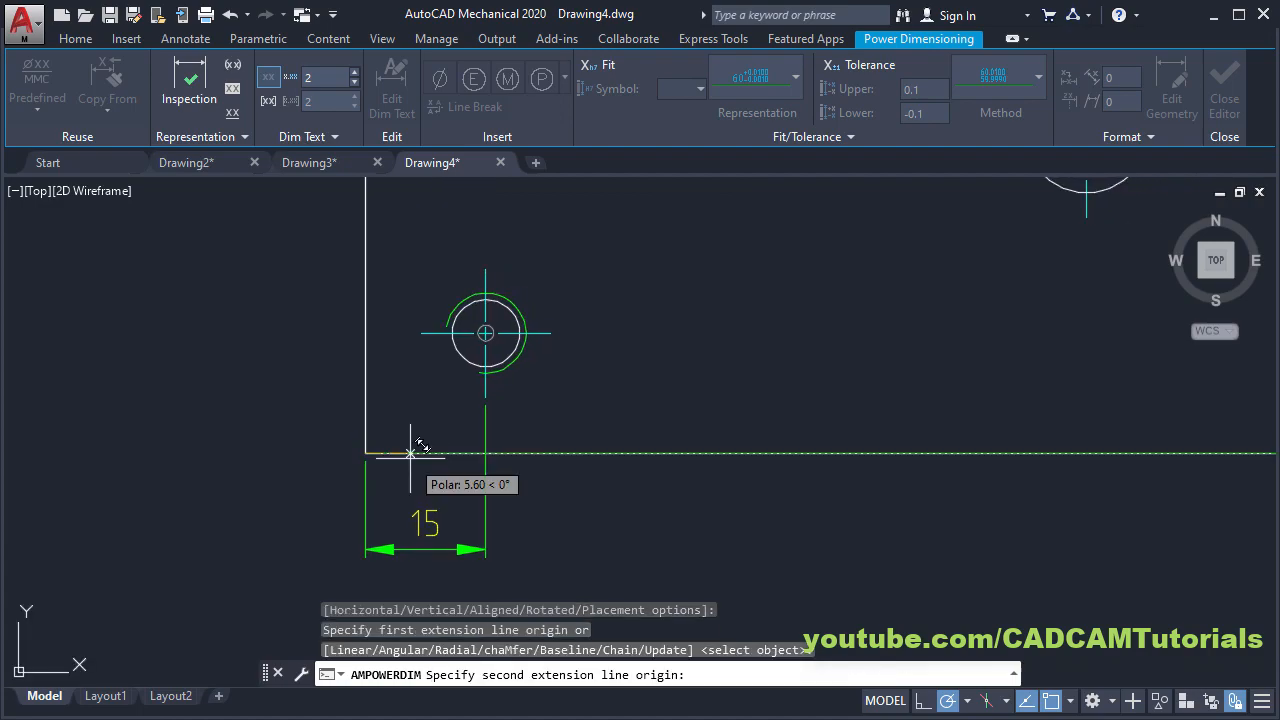
{"action": "left_click", "coordinate": [421, 331]}
{"action": "left_click", "coordinate": [272, 392]}
Step: Dimension the plate's overall width between its two lower corners, placed below the tapped hole's horizontal dimension
{"action": "scroll", "coordinate": [283, 285], "scroll_direction": "down", "scroll_amount": 2}
{"action": "middle_click_drag", "start_coordinate": [720, 441], "coordinate": [581, 445]}
{"action": "scroll", "coordinate": [575, 441], "scroll_direction": "down", "scroll_amount": 1}
{"action": "middle_click_drag", "start_coordinate": [652, 463], "coordinate": [598, 482]}
{"action": "scroll", "coordinate": [466, 479], "scroll_direction": "up", "scroll_amount": 1}
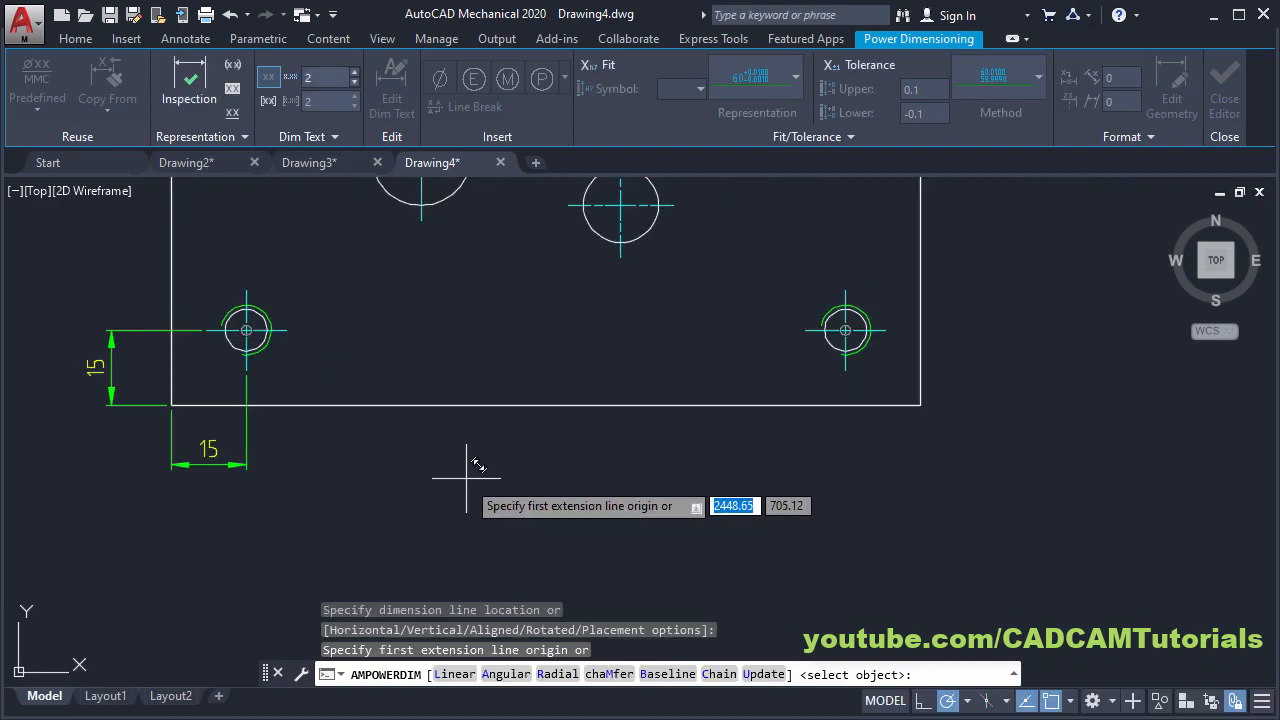
{"action": "left_click", "coordinate": [213, 390]}
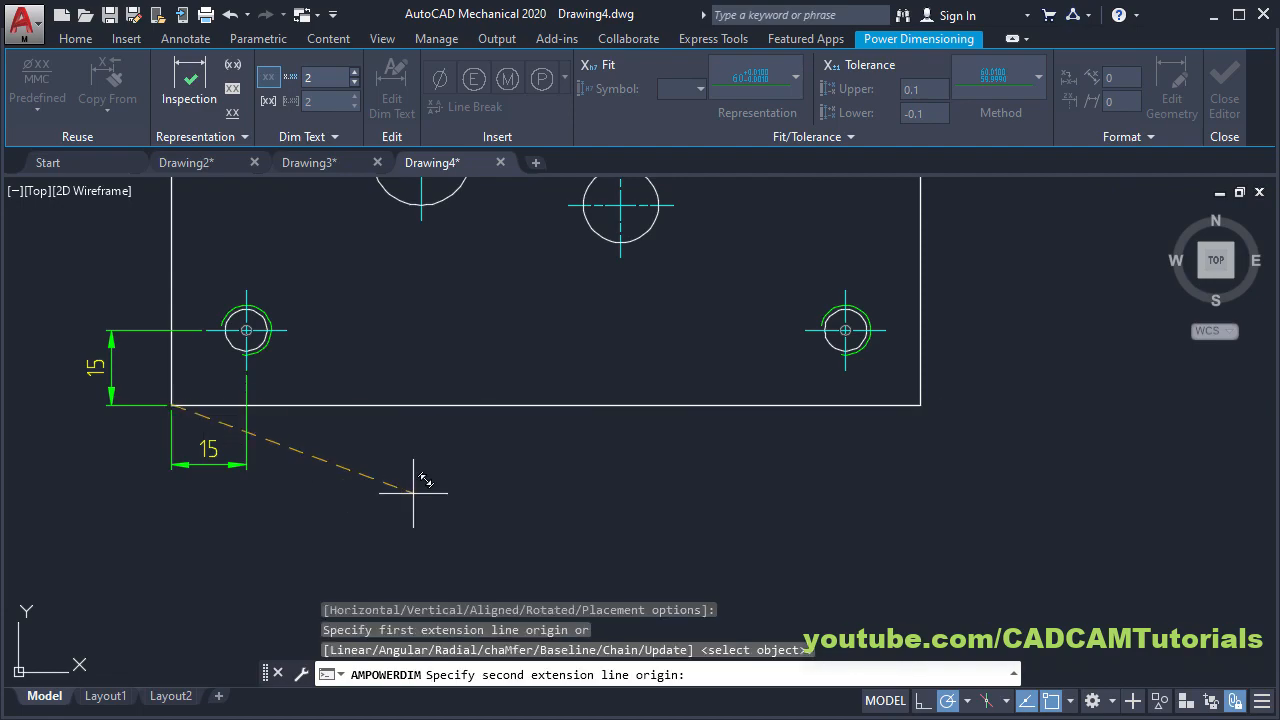
{"action": "left_click", "coordinate": [918, 404]}
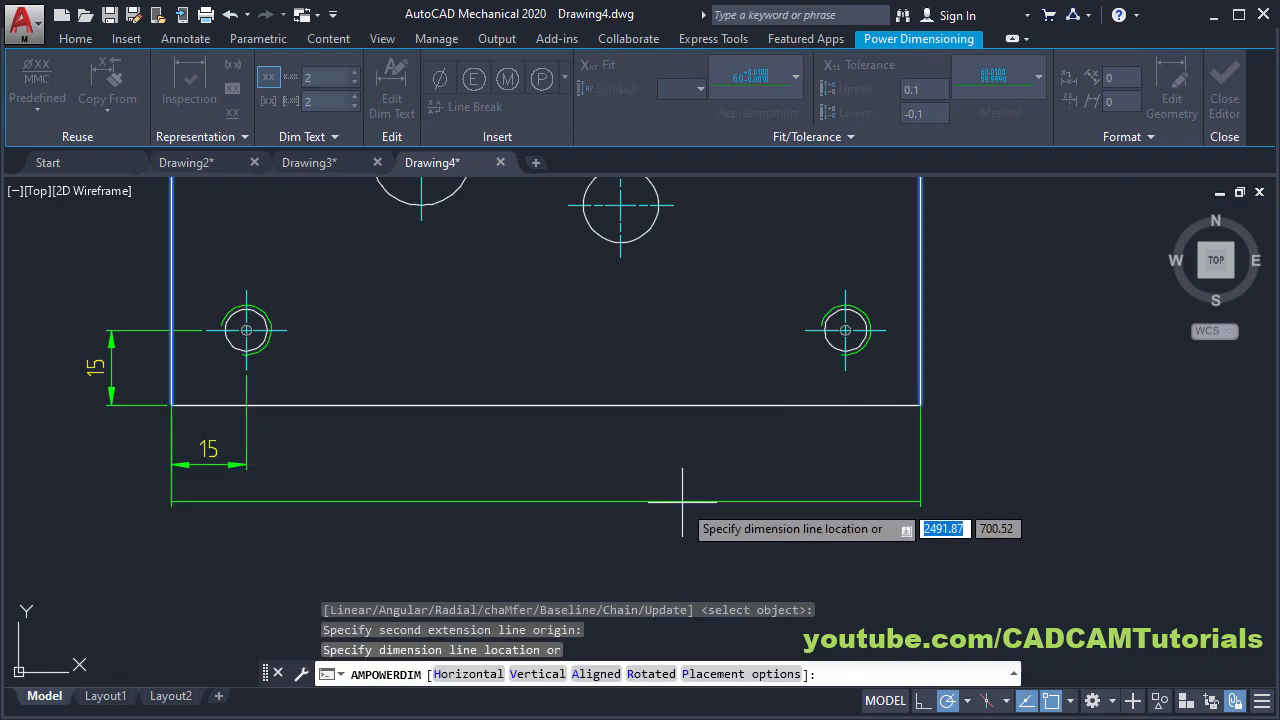
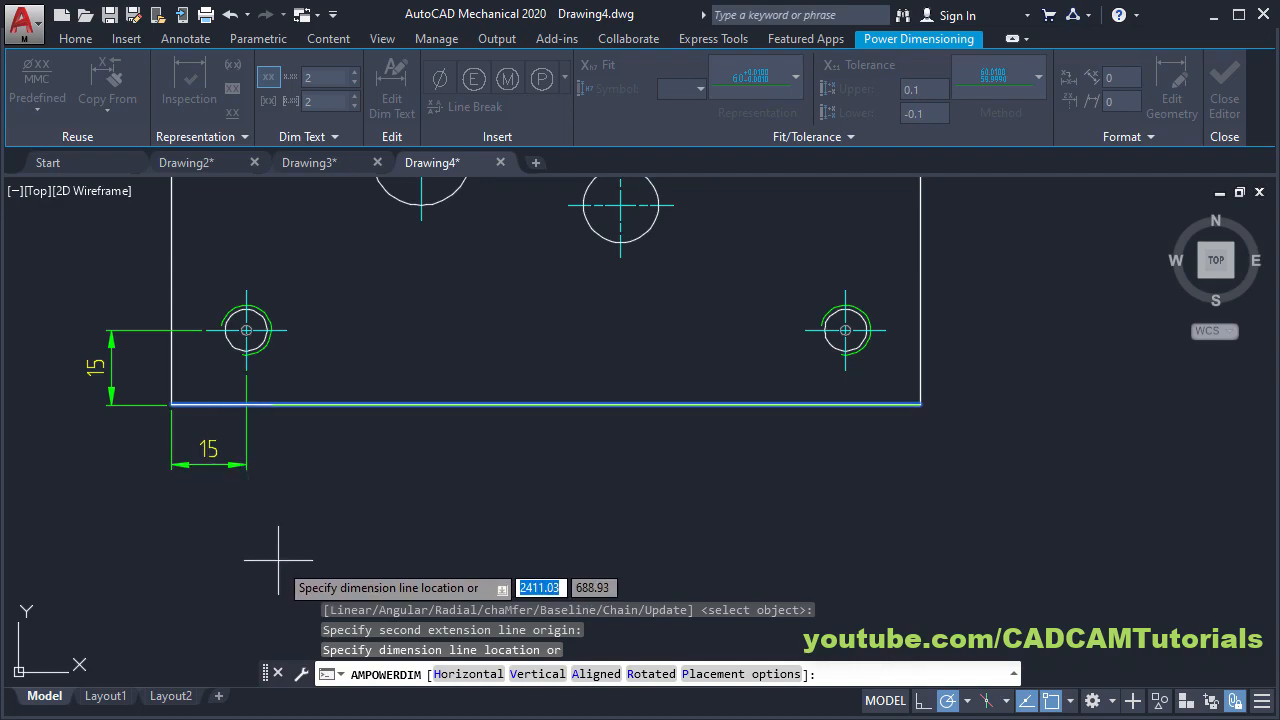
{"action": "left_click", "coordinate": [389, 527]}
Step: Dimension the horizontal distance from the 15 mm hole's vertical centerline to the plate's lower-right corner, placed just below the plate
{"action": "scroll", "coordinate": [786, 523], "scroll_direction": "down", "scroll_amount": 2}
{"action": "middle_click_drag", "start_coordinate": [780, 520], "coordinate": [733, 527]}
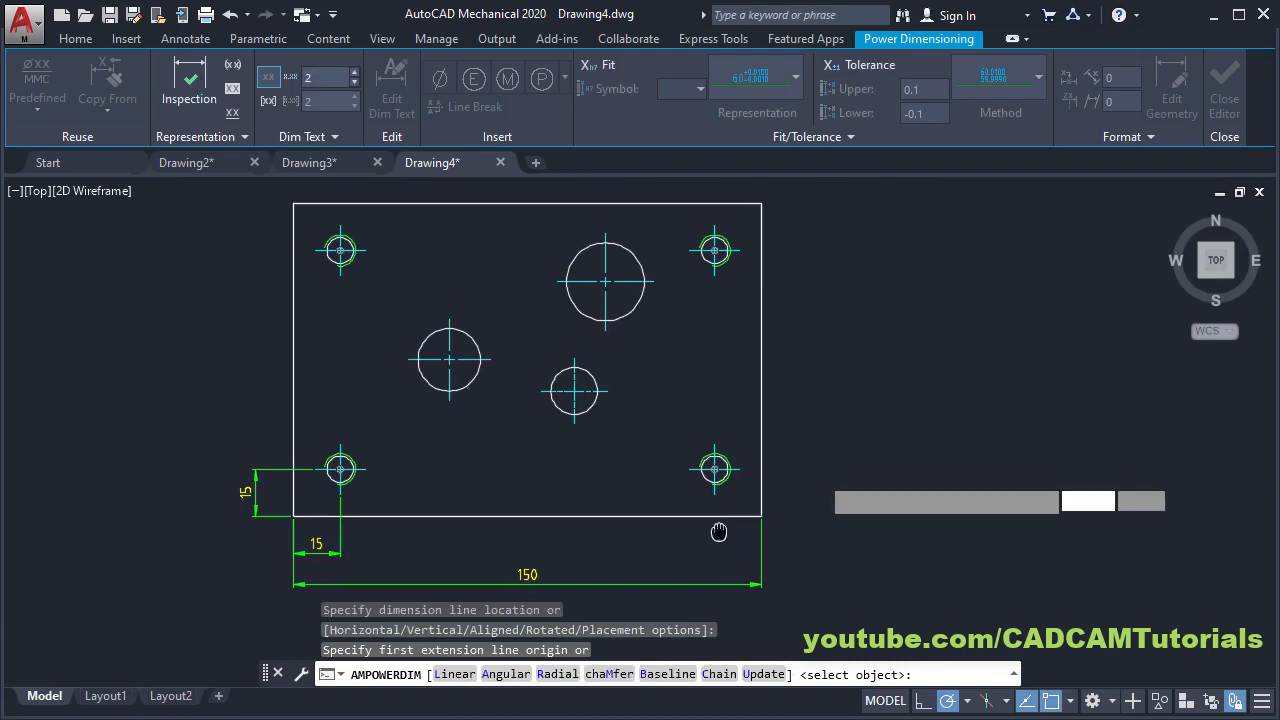
{"action": "scroll", "coordinate": [735, 483], "scroll_direction": "up", "scroll_amount": 2}
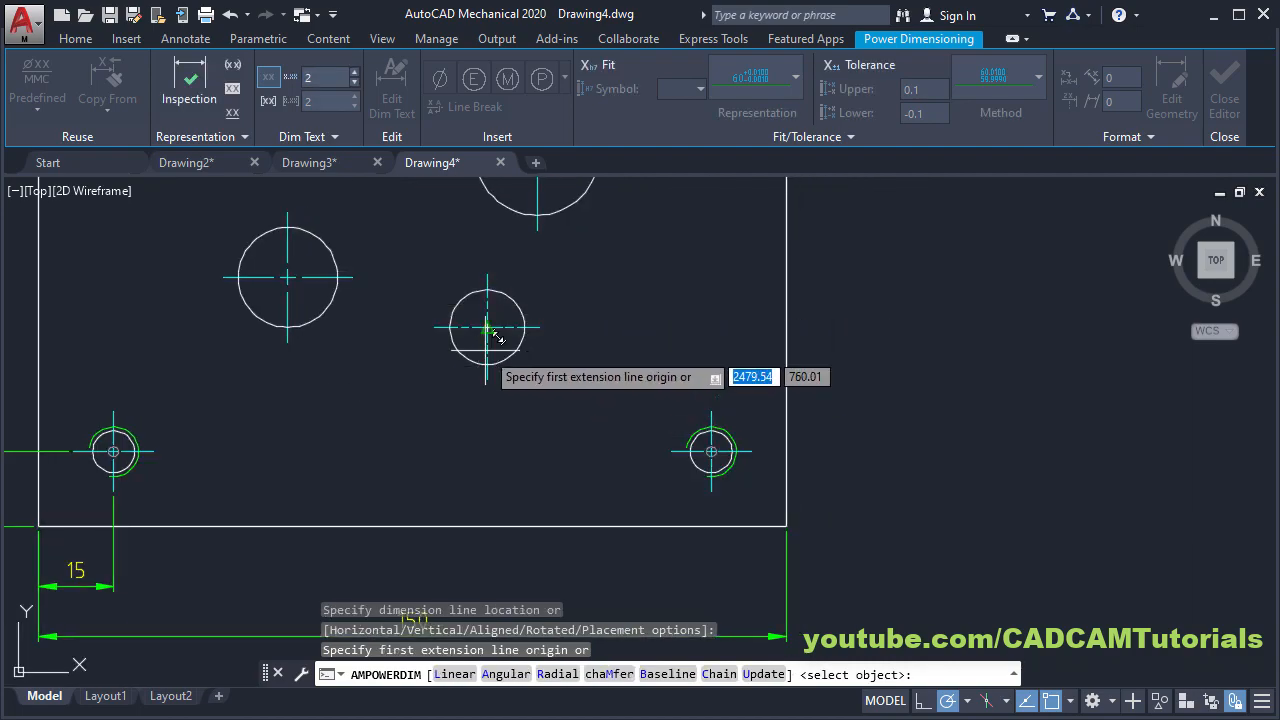
{"action": "left_click", "coordinate": [490, 368]}
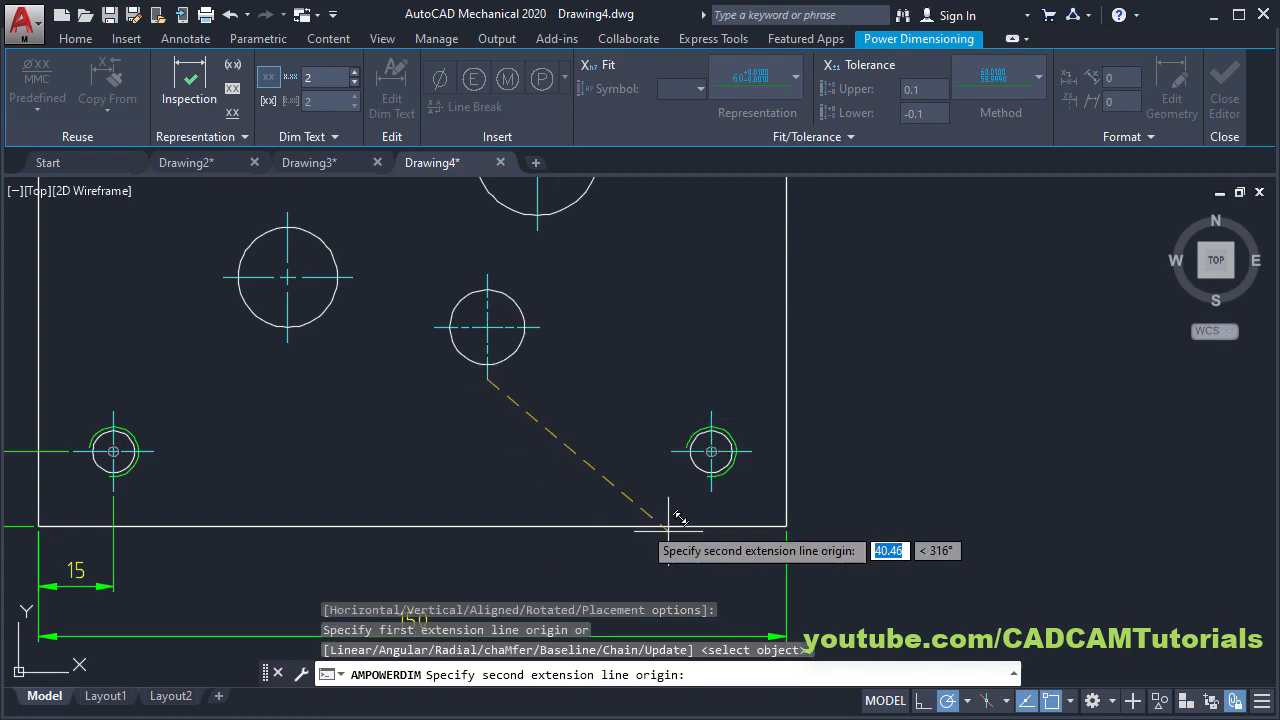
{"action": "left_click", "coordinate": [785, 522]}
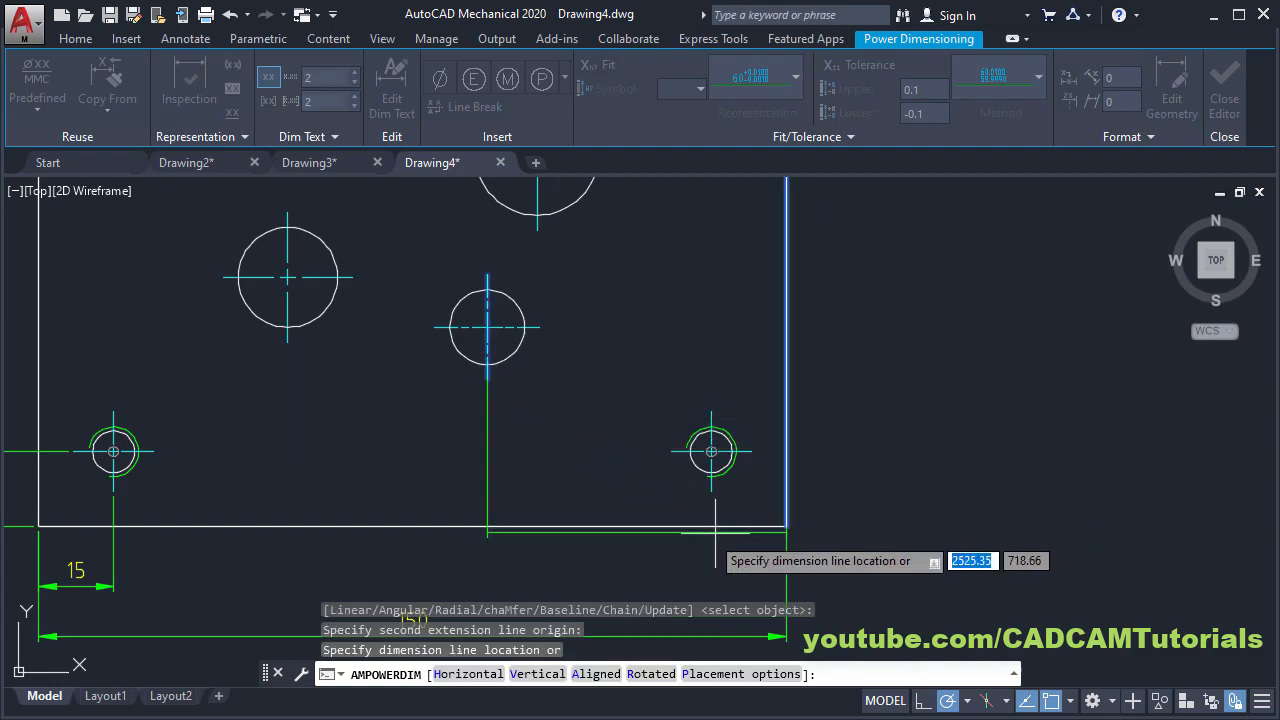
{"action": "left_click", "coordinate": [620, 584]}
Step: Dimension the vertical distance from the plate's lower-right corner to the 15 mm hole's horizontal centerline, placed outside the right edge
{"action": "middle_click_drag", "start_coordinate": [648, 400], "coordinate": [566, 423]}
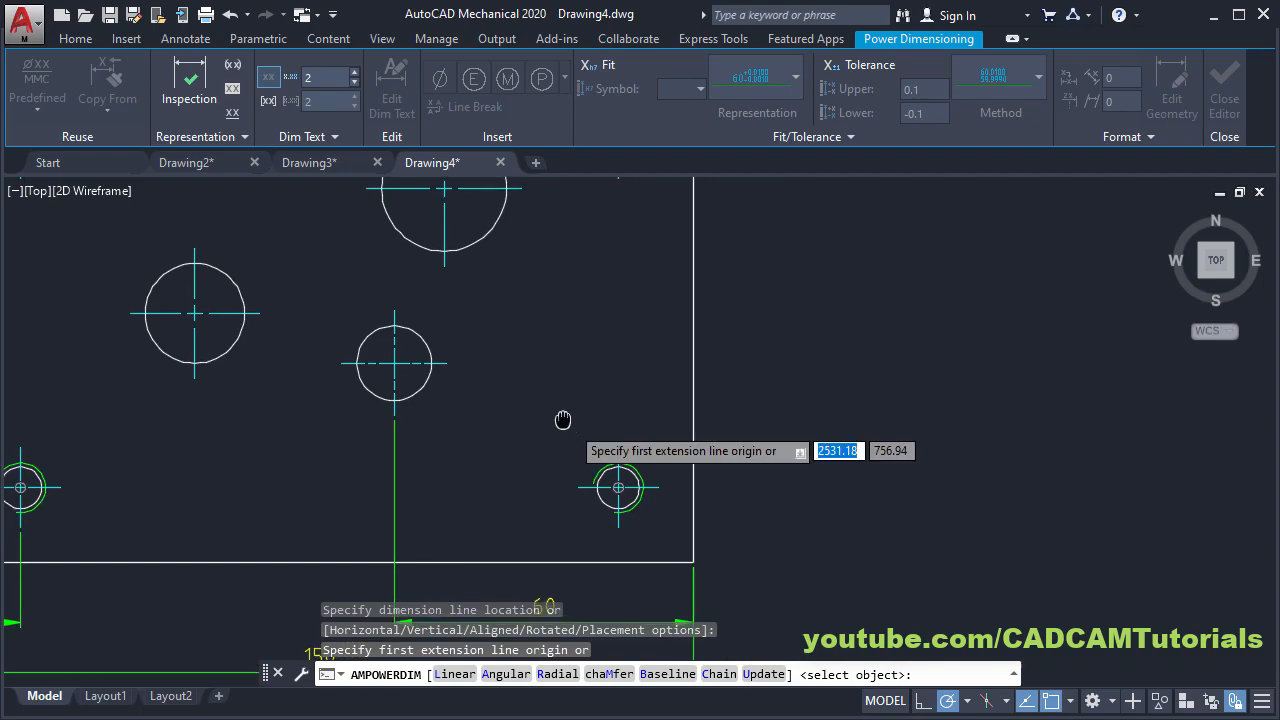
{"action": "left_click", "coordinate": [689, 557]}
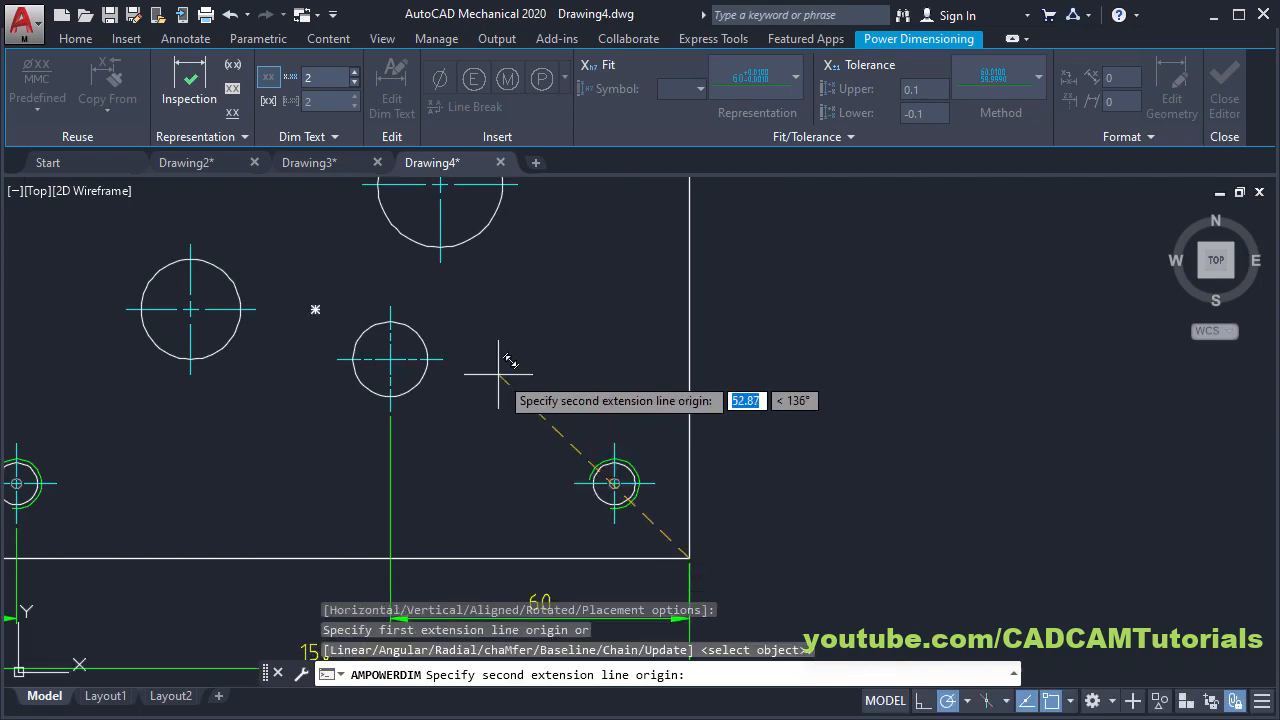
{"action": "left_click", "coordinate": [442, 358]}
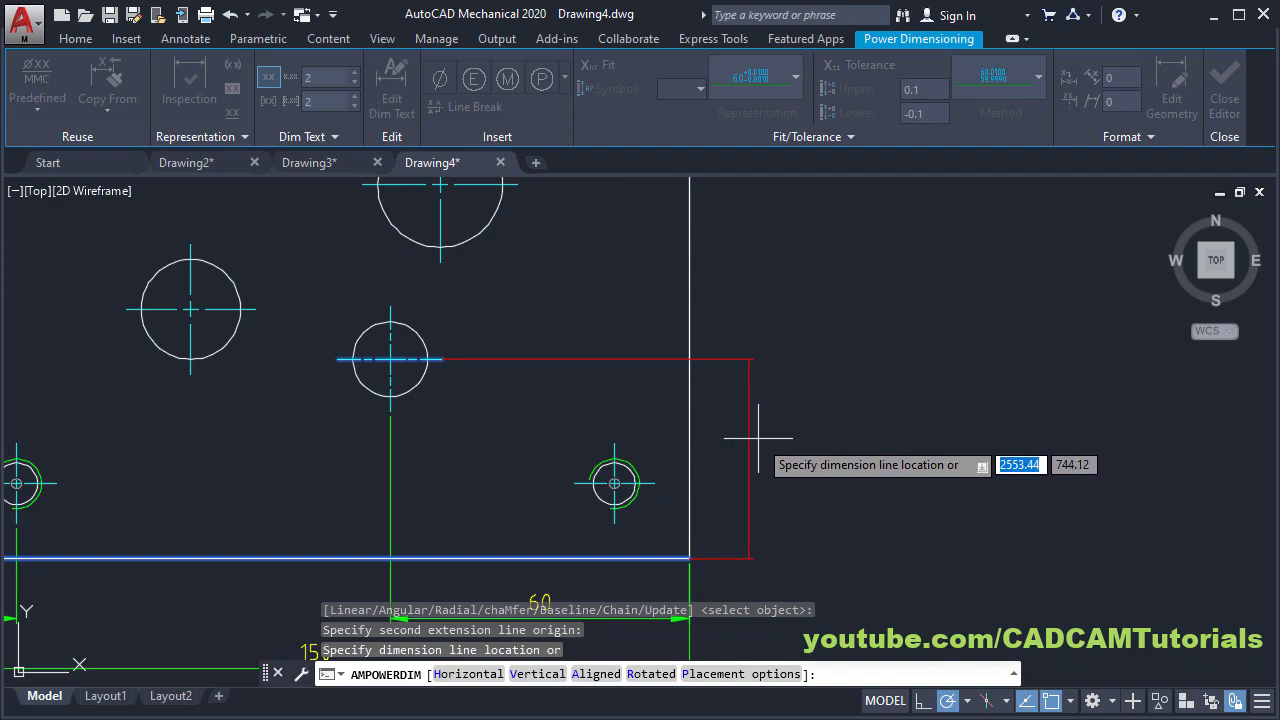
{"action": "left_click", "coordinate": [758, 437]}
Step: Dimension the plate's overall height between its two right corners, placed outside the 15 mm hole's vertical dimension
{"action": "scroll", "coordinate": [823, 435], "scroll_direction": "down", "scroll_amount": 3}
{"action": "mouse_move", "coordinate": [823, 429]}
{"action": "middle_mouse_down"}
{"action": "mouse_move", "coordinate": [786, 489]}
{"action": "mouse_move", "coordinate": [736, 512]}
{"action": "mouse_move", "coordinate": [694, 452]}
{"action": "middle_mouse_up"}
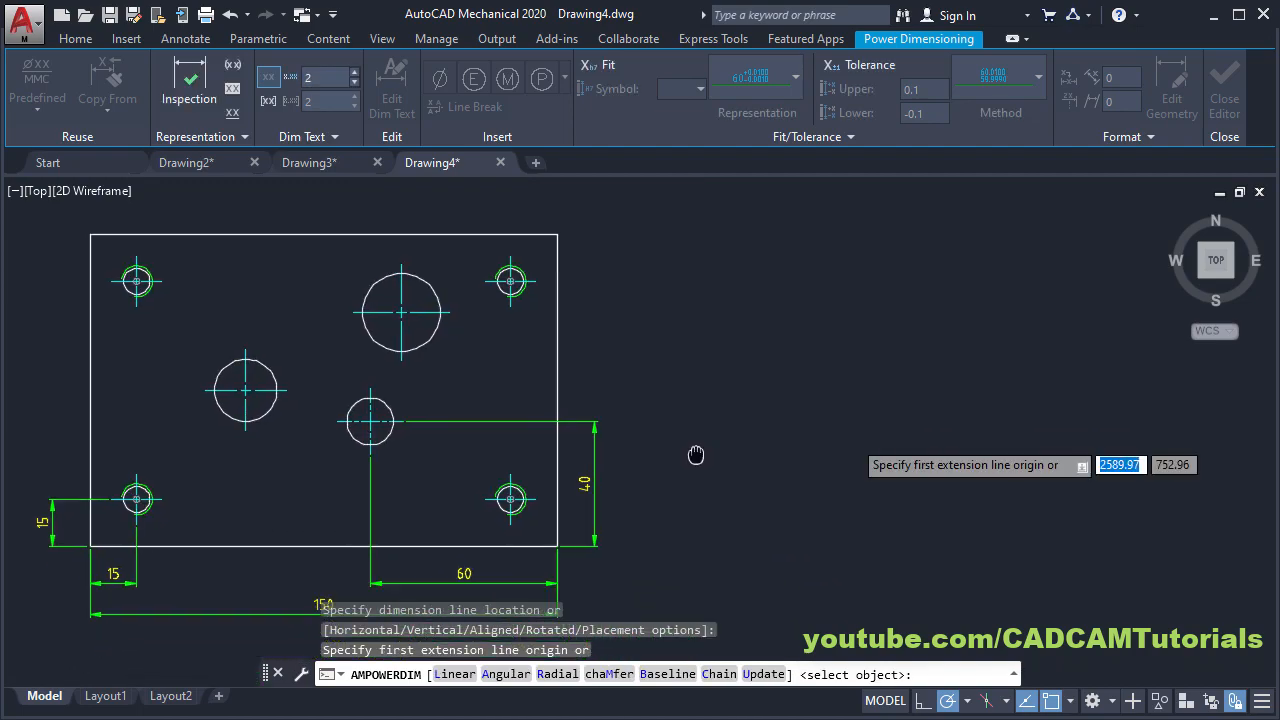
{"action": "left_click", "coordinate": [556, 545]}
{"action": "left_click", "coordinate": [556, 234]}
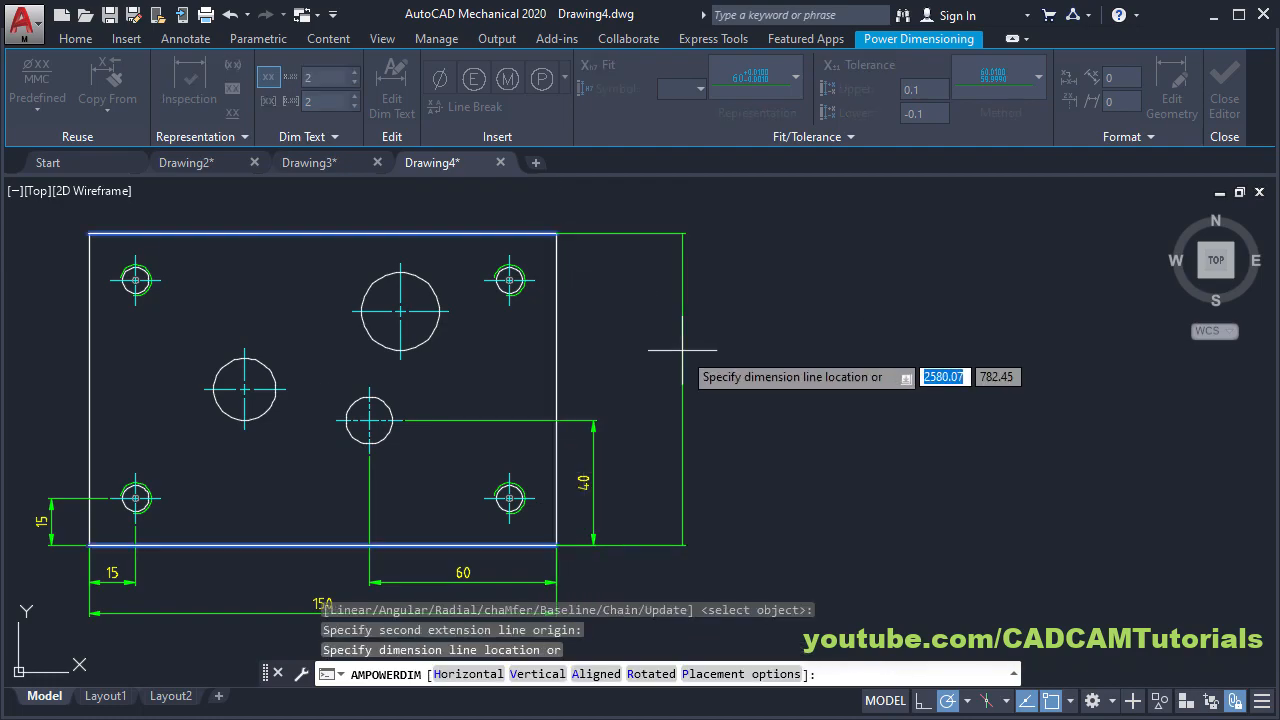
{"action": "left_click", "coordinate": [632, 460]}
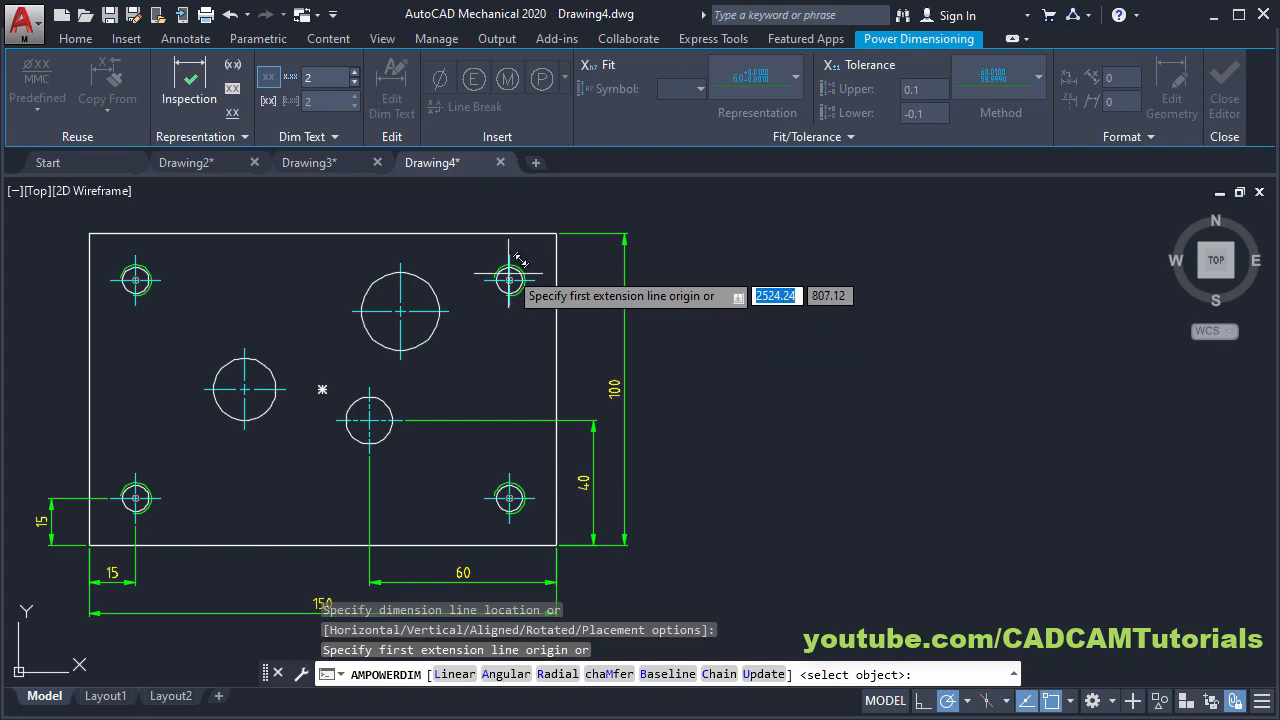
Step: Dimension the vertical distance from the largest hole's horizontal centerline to the plate's upper-right corner, placed between the right edge and the overall height dimension
{"action": "scroll", "coordinate": [680, 449], "scroll_direction": "up", "scroll_amount": 2}
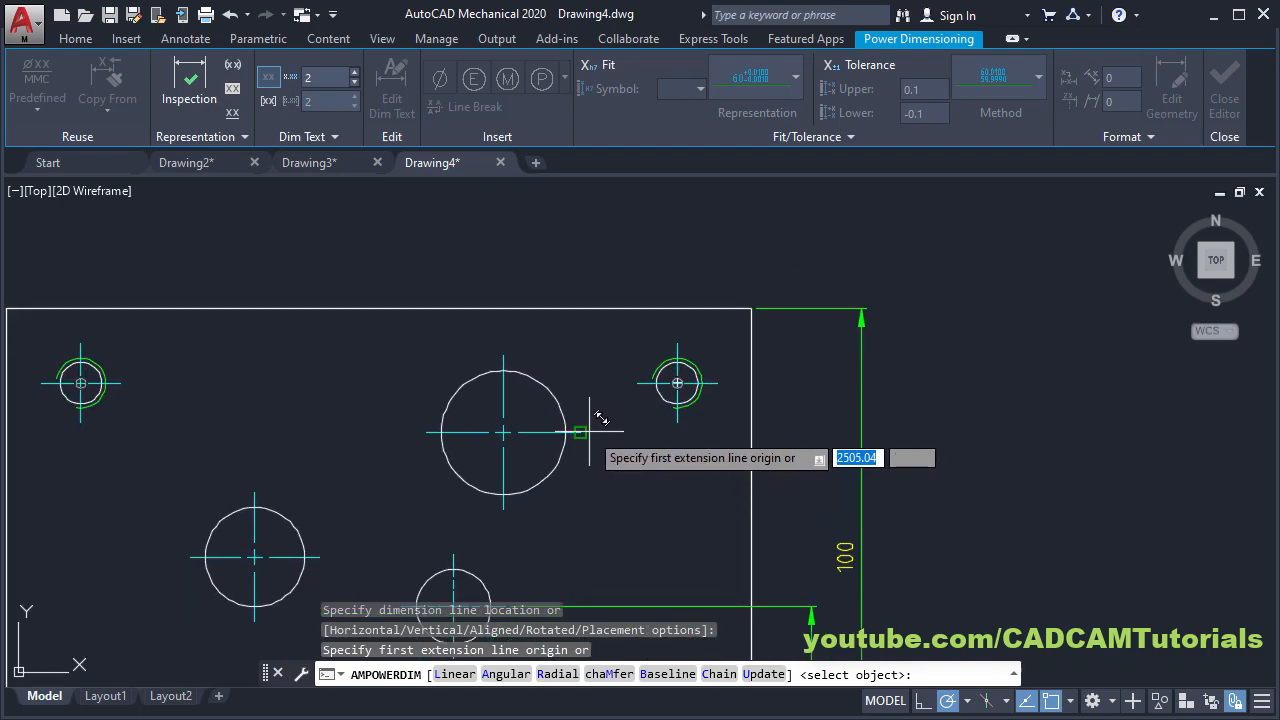
{"action": "left_click", "coordinate": [587, 432]}
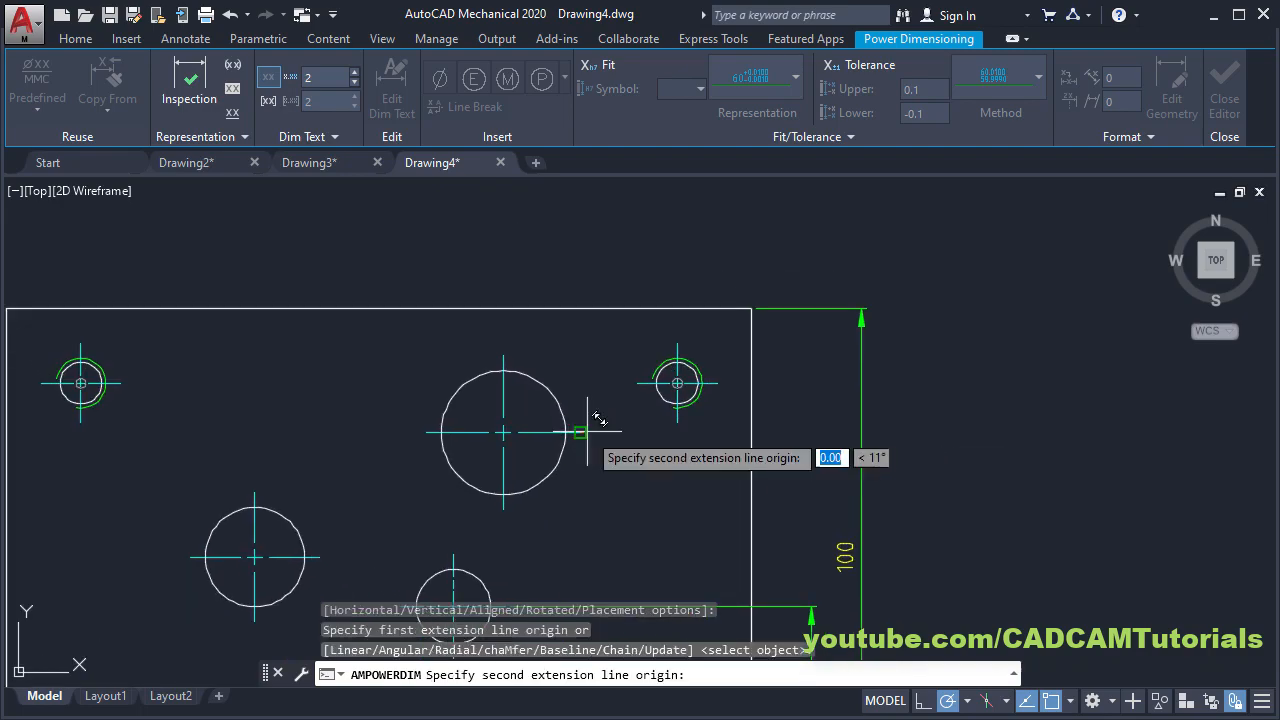
{"action": "left_click", "coordinate": [751, 309]}
{"action": "left_click", "coordinate": [797, 388]}
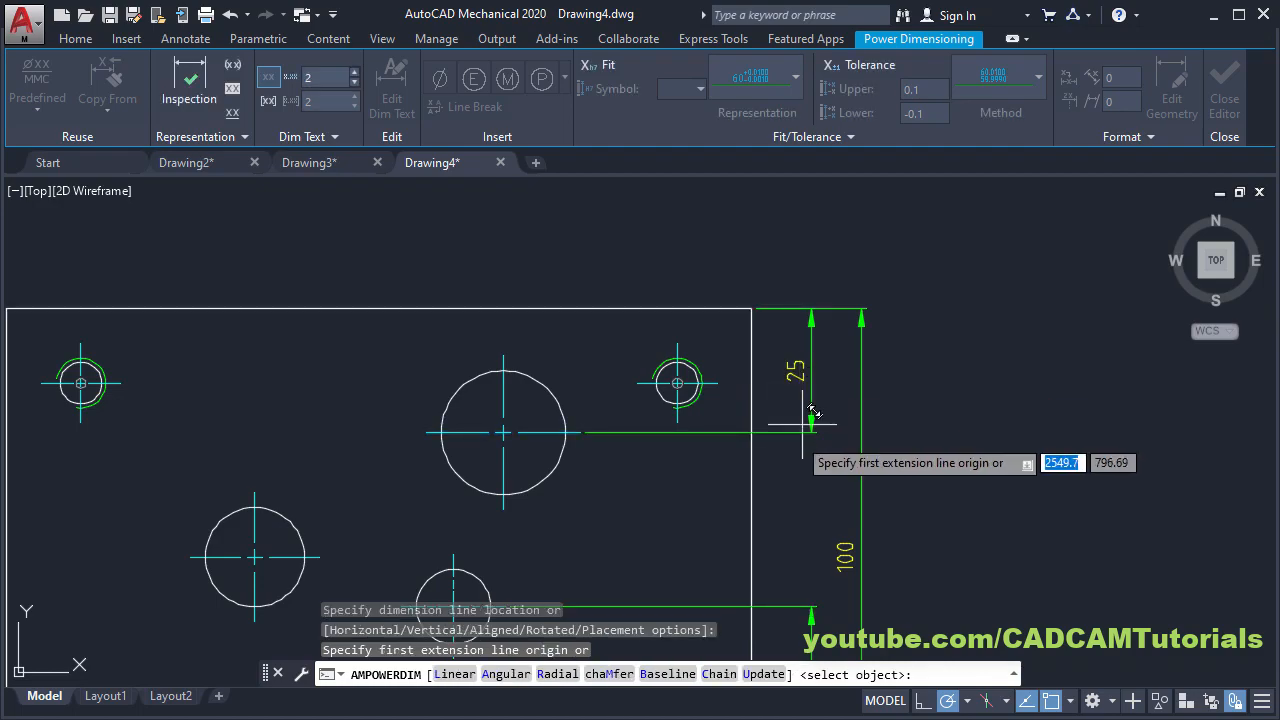
Step: Dimension the horizontal distance from the largest hole's vertical centerline to the plate's upper-right corner, placed above the plate
{"action": "middle_click_drag", "start_coordinate": [568, 394], "coordinate": [602, 442]}
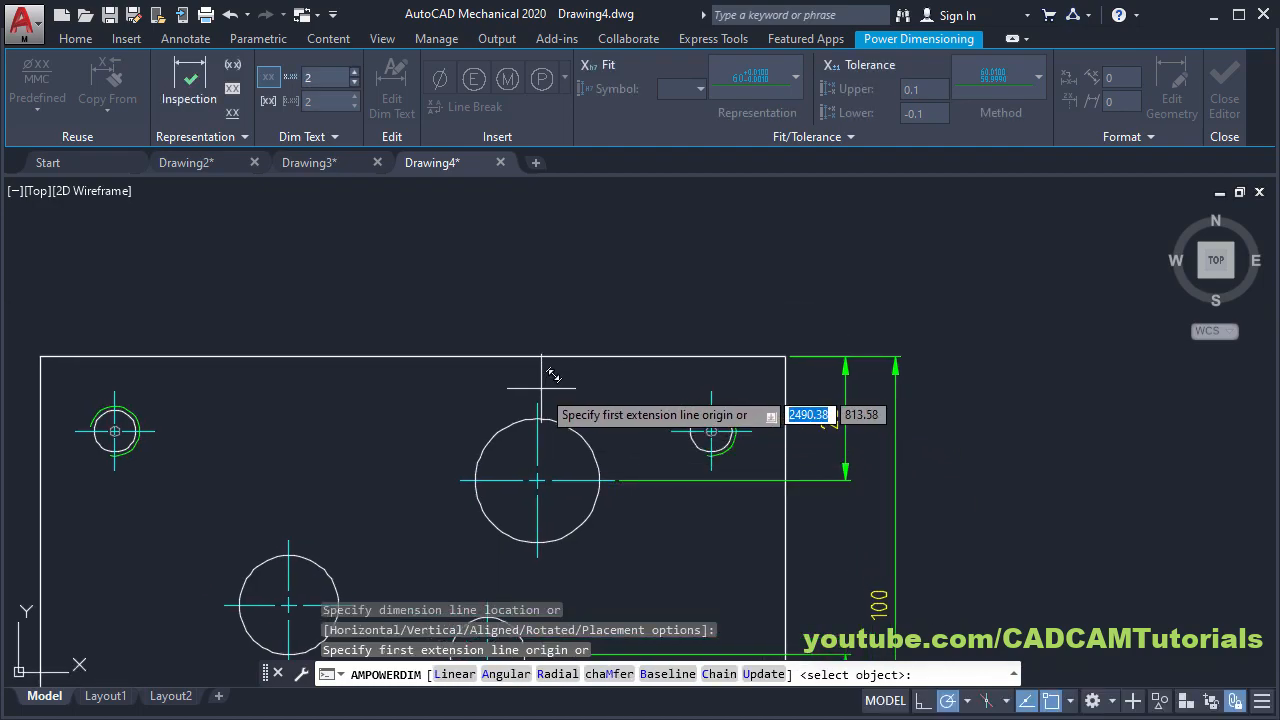
{"action": "left_click", "coordinate": [537, 403]}
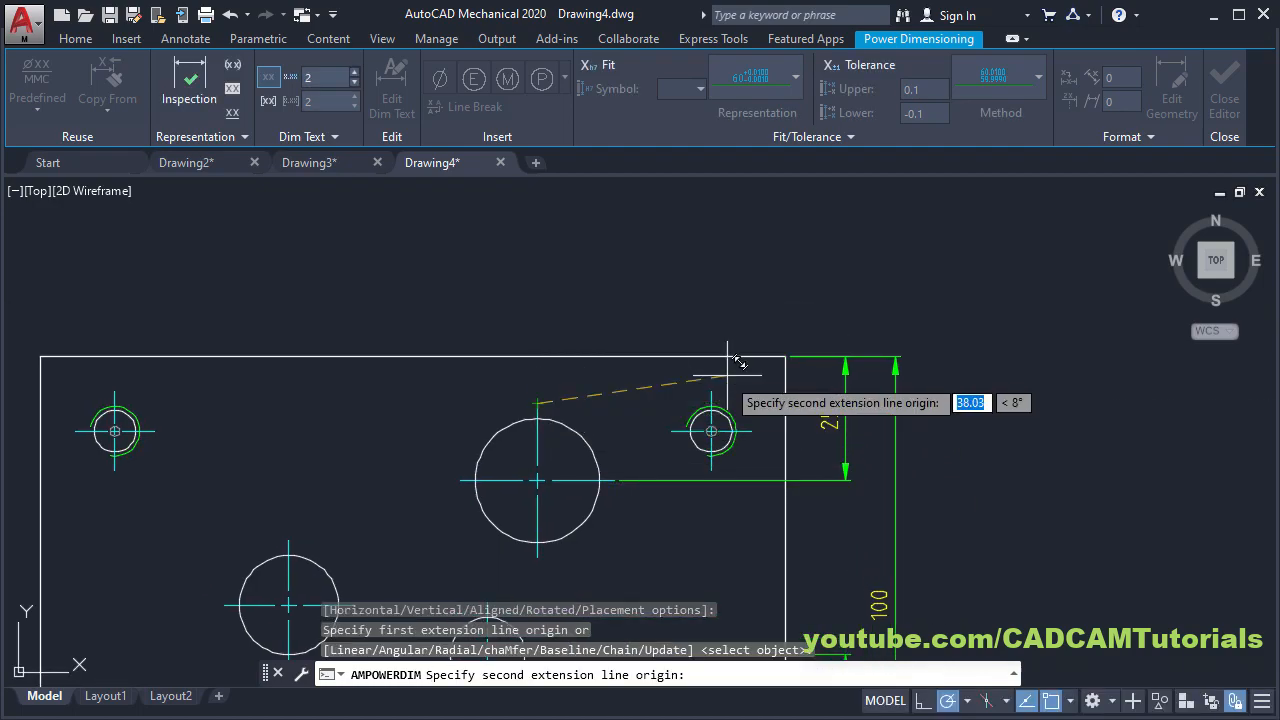
{"action": "left_click", "coordinate": [781, 354]}
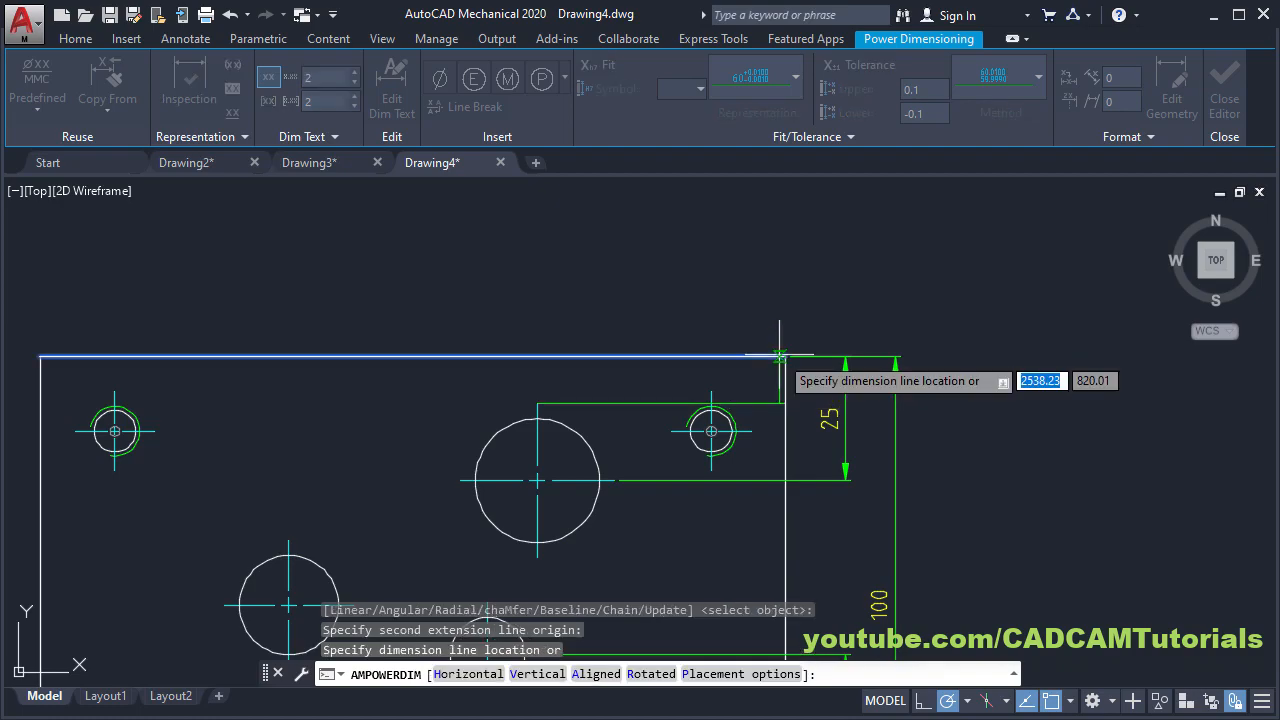
{"action": "left_click", "coordinate": [680, 298]}
Step: Dimension the horizontal distance from the plate's left edge to the left plain hole, placed inside the plate below that hole
{"action": "scroll", "coordinate": [874, 261], "scroll_direction": "down", "scroll_amount": 2}
{"action": "middle_click_drag", "start_coordinate": [853, 420], "coordinate": [897, 345]}
{"action": "scroll", "coordinate": [518, 398], "scroll_direction": "up", "scroll_amount": 2}
{"action": "scroll", "coordinate": [520, 456], "scroll_direction": "down", "scroll_amount": 2}
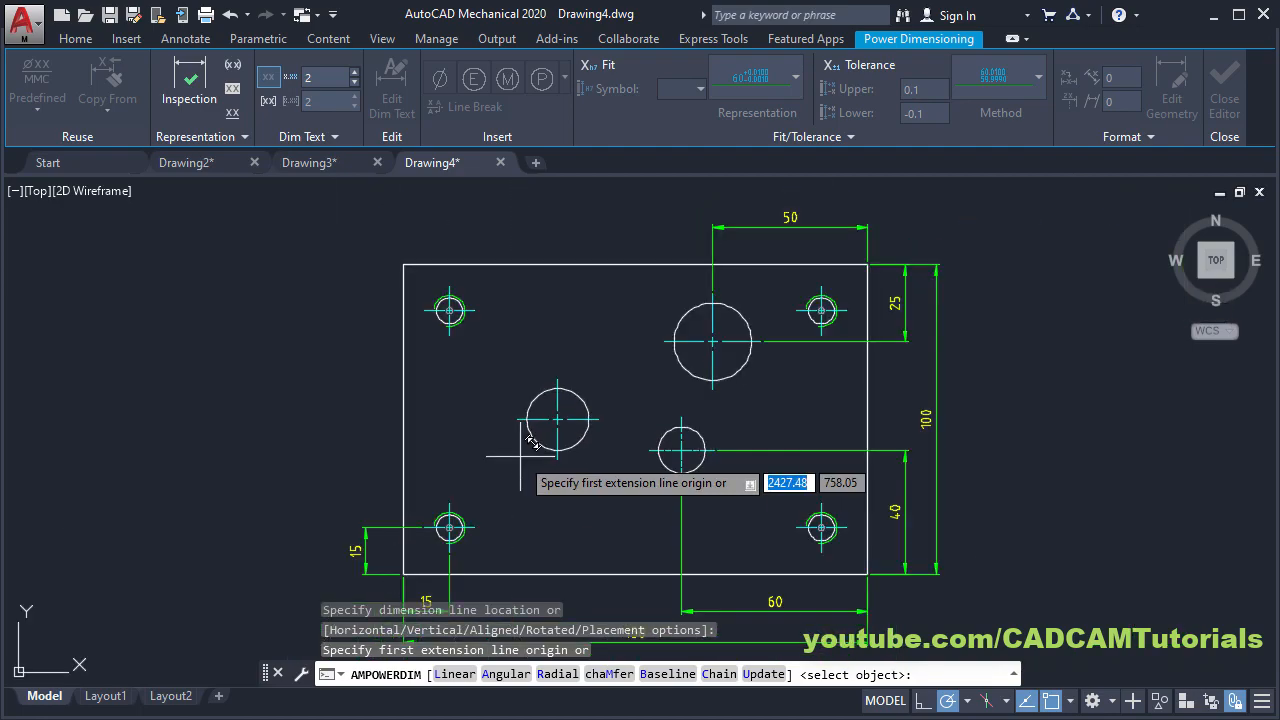
{"action": "left_click", "coordinate": [405, 267]}
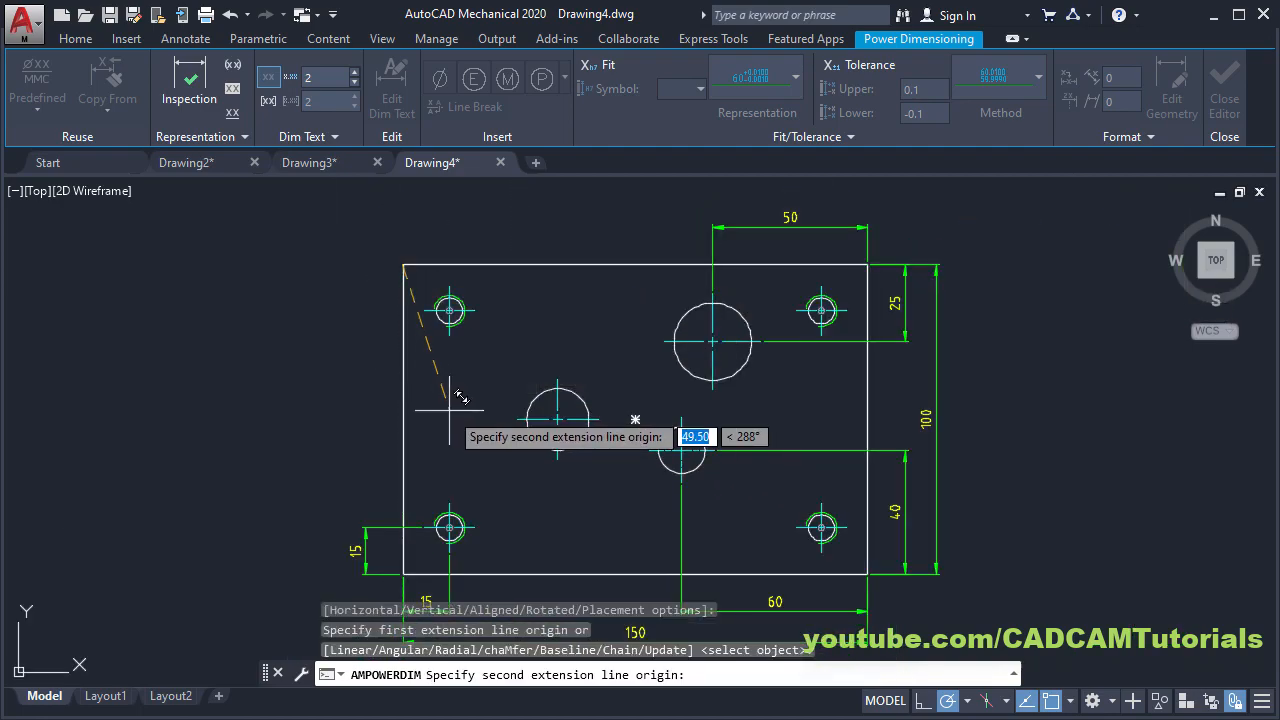
{"action": "left_click", "coordinate": [557, 419]}
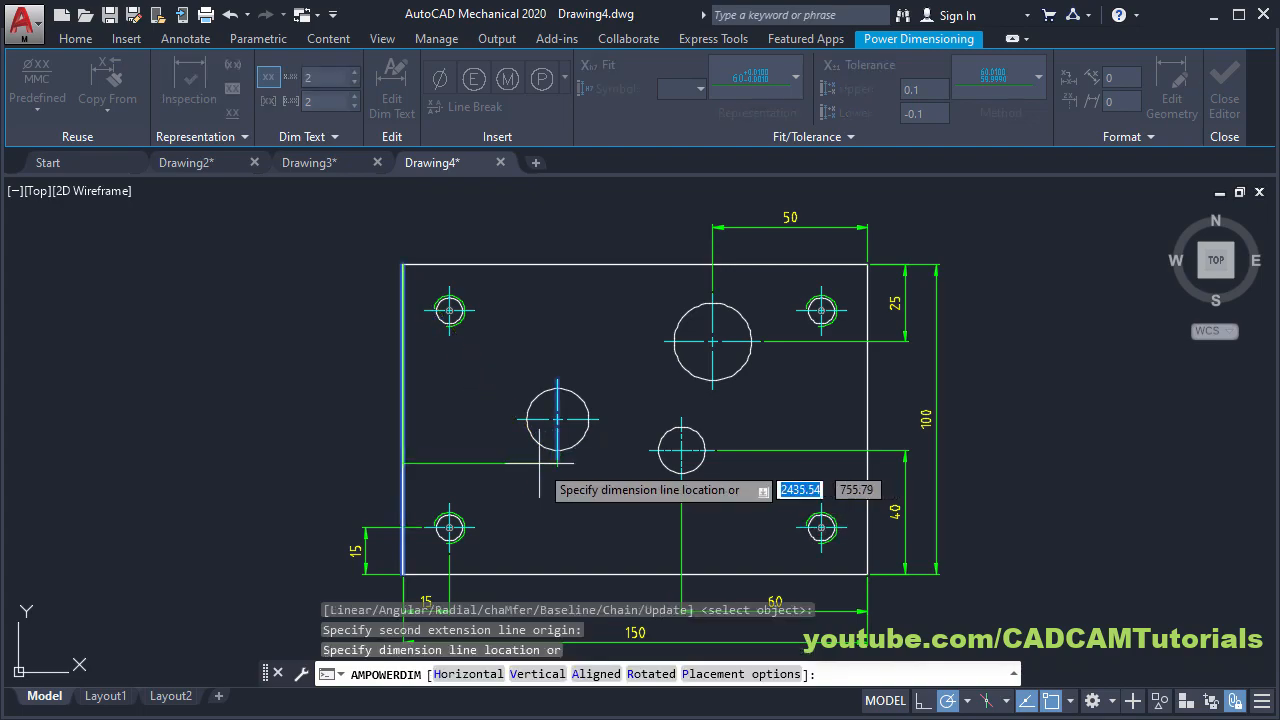
{"action": "left_click", "coordinate": [473, 478]}
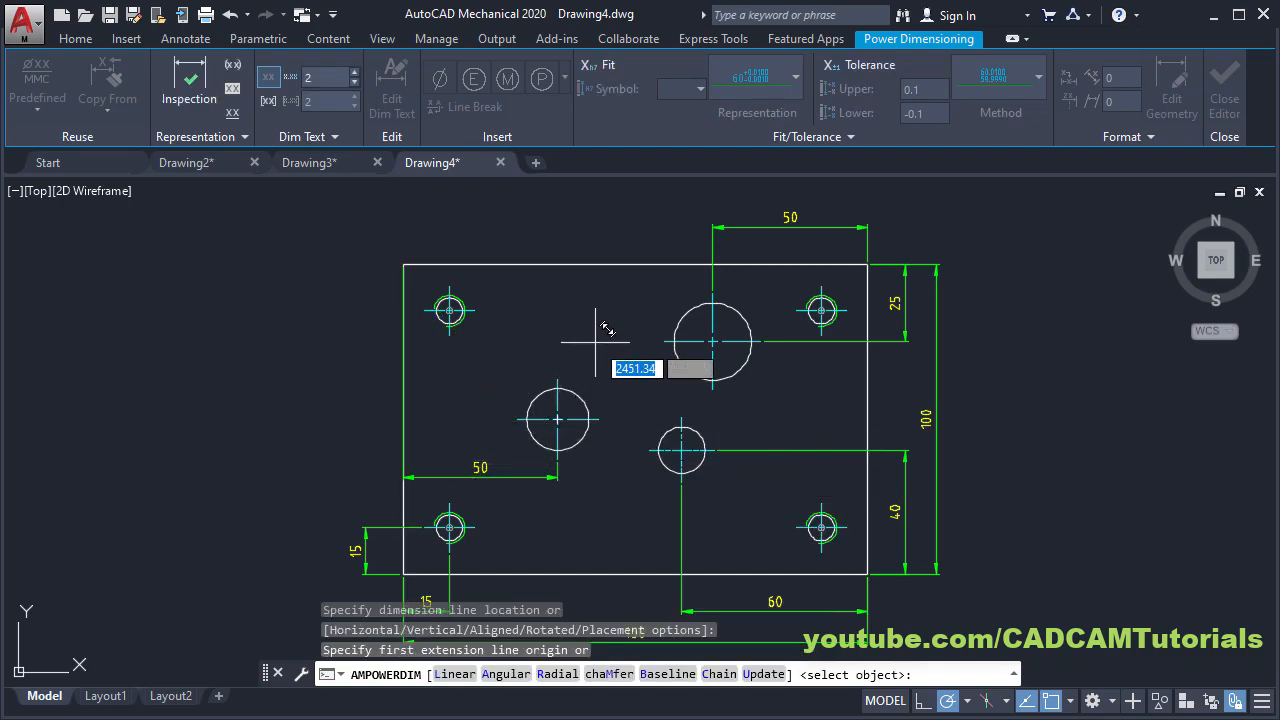
Step: Dimension the vertical distance from the plate's top edge to the left plain hole, placed inside the plate right of that hole, and end dimensioning
{"action": "scroll", "coordinate": [590, 335], "scroll_direction": "up", "scroll_amount": 2}
{"action": "middle_click_drag", "start_coordinate": [589, 357], "coordinate": [597, 382]}
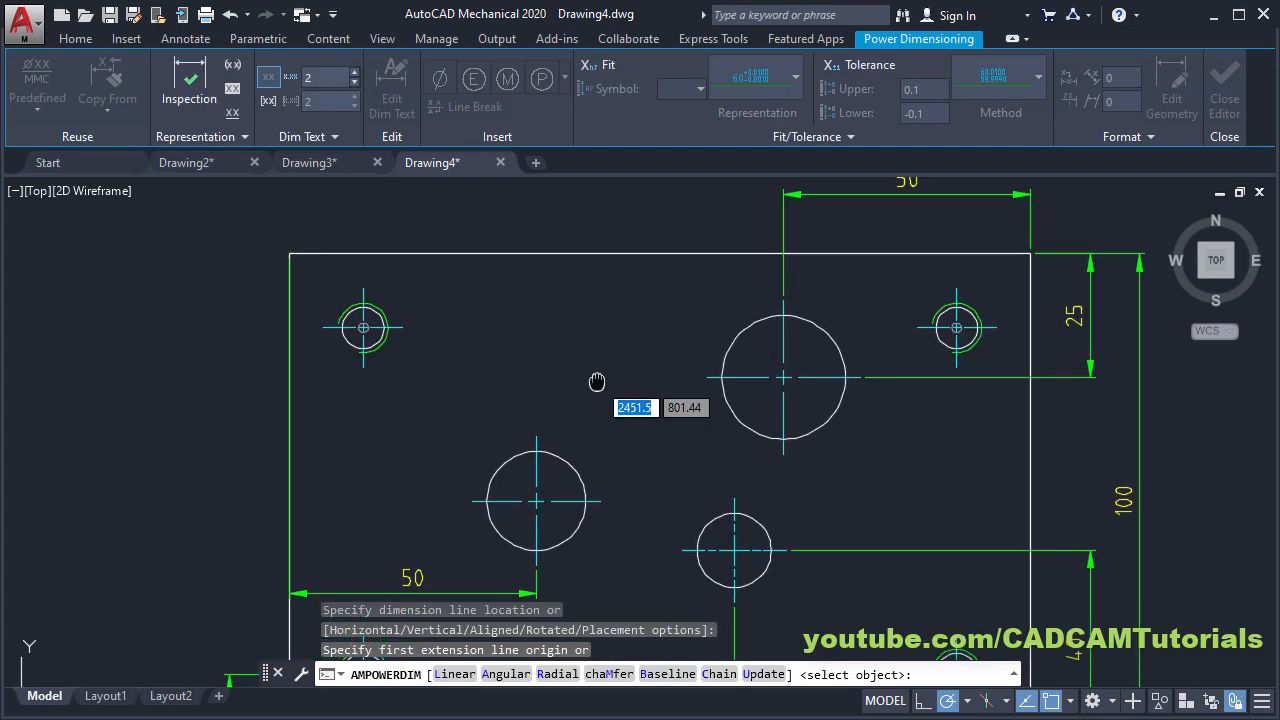
{"action": "left_click", "coordinate": [299, 254]}
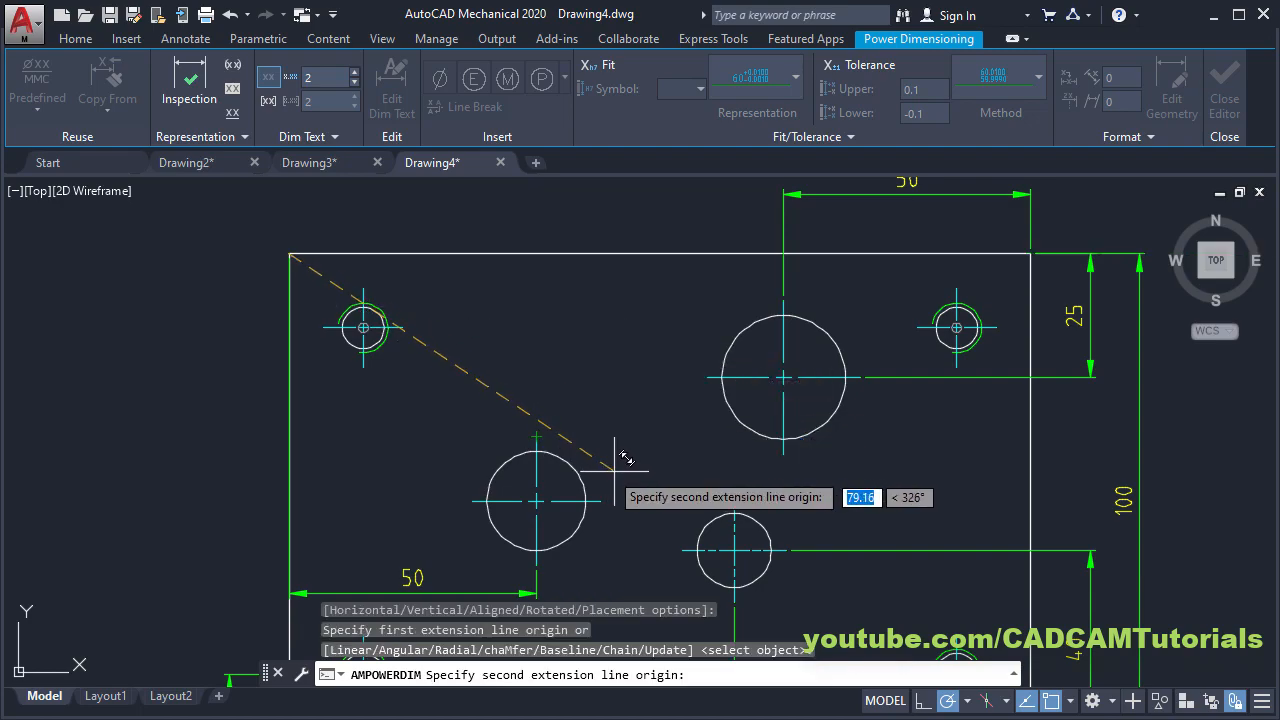
{"action": "left_click", "coordinate": [600, 500]}
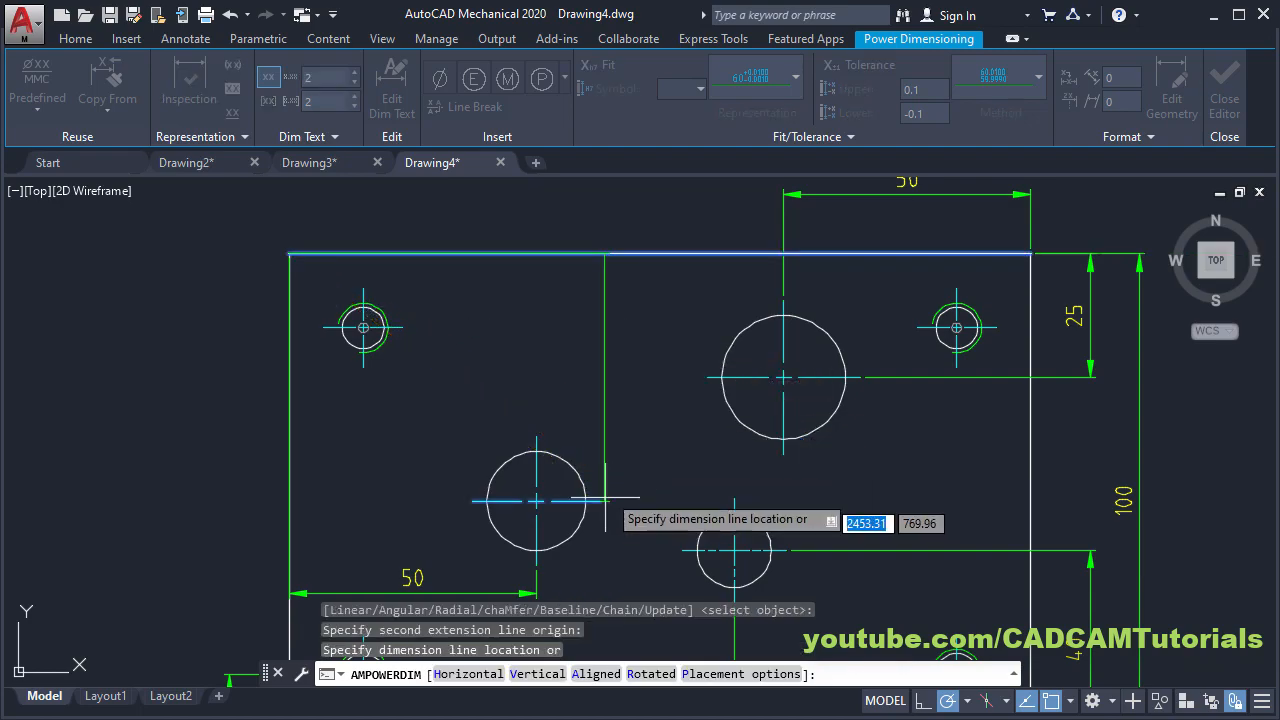
{"action": "left_click", "coordinate": [651, 409]}
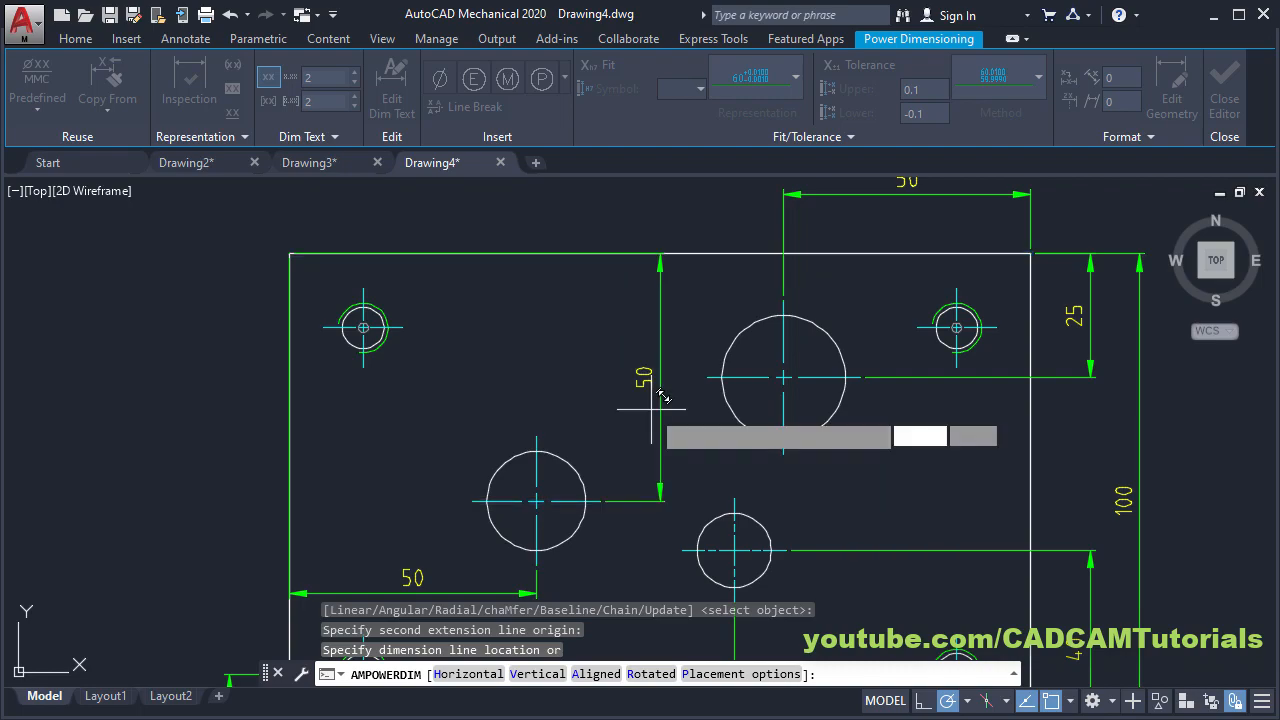
{"action": "scroll", "coordinate": [757, 445], "scroll_direction": "down", "scroll_amount": 3}
{"action": "mouse_move", "coordinate": [762, 470]}
{"action": "middle_mouse_down"}
{"action": "mouse_move", "coordinate": [717, 390]}
{"action": "mouse_move", "coordinate": [691, 430]}
{"action": "mouse_move", "coordinate": [710, 447]}
{"action": "middle_mouse_up"}
{"action": "key", "text": "Escape"}
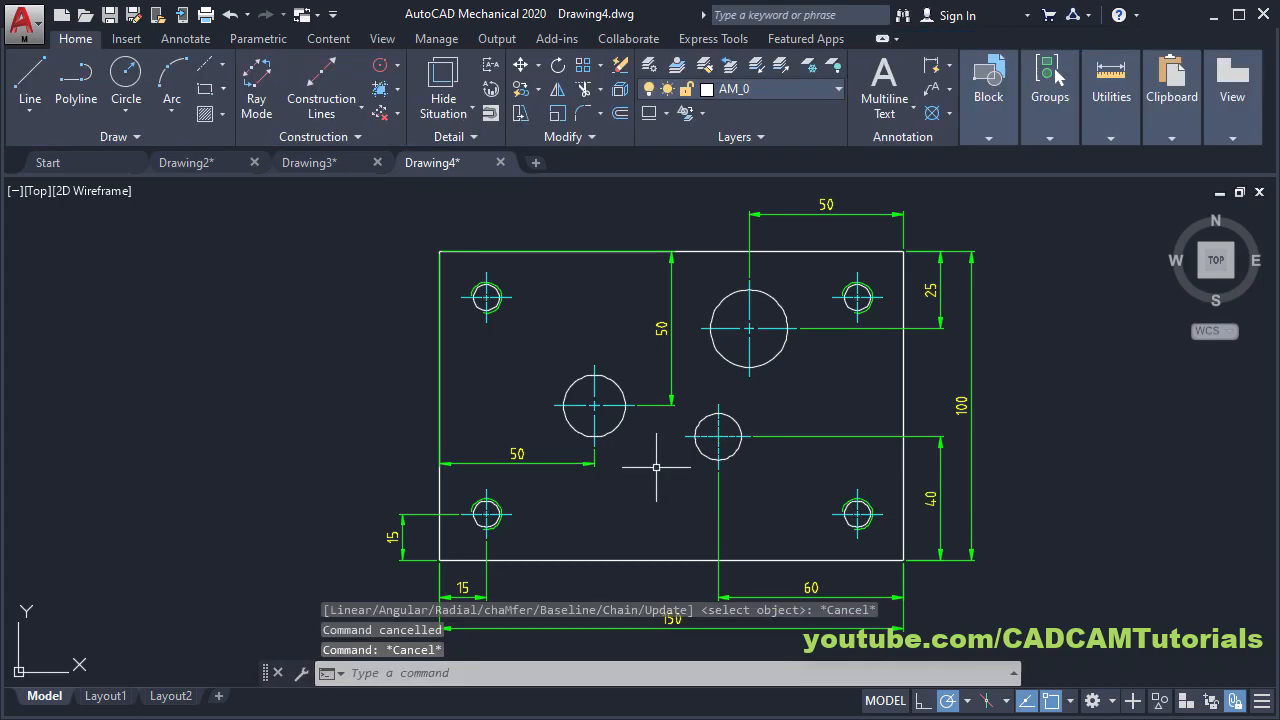
Step: Add a power diameter dimension to the thread arc of the upper-left tapped hole, placed above the plate's top edge
{"action": "middle_click_drag", "start_coordinate": [613, 380], "coordinate": [667, 468]}
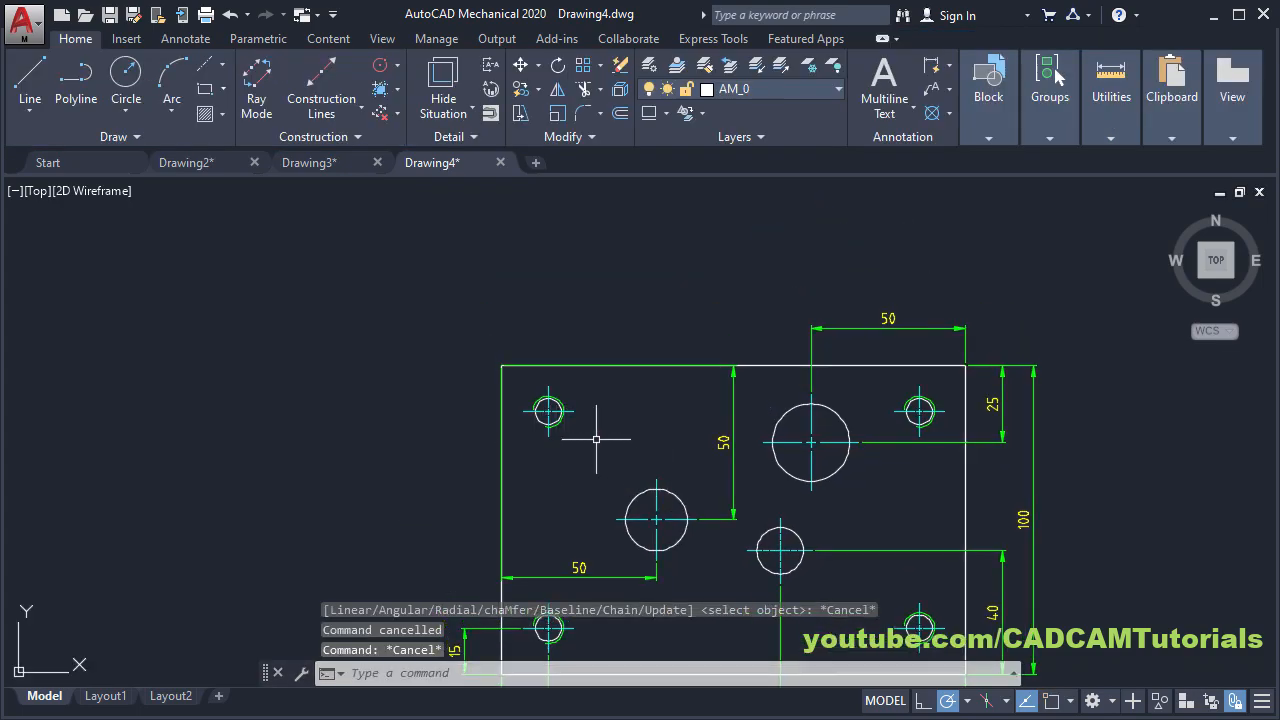
{"action": "scroll", "coordinate": [596, 439], "scroll_direction": "up", "scroll_amount": 2}
{"action": "middle_click_drag", "start_coordinate": [618, 374], "coordinate": [489, 411]}
{"action": "scroll", "coordinate": [481, 419], "scroll_direction": "up", "scroll_amount": 2}
{"action": "middle_click_drag", "start_coordinate": [592, 378], "coordinate": [618, 433]}
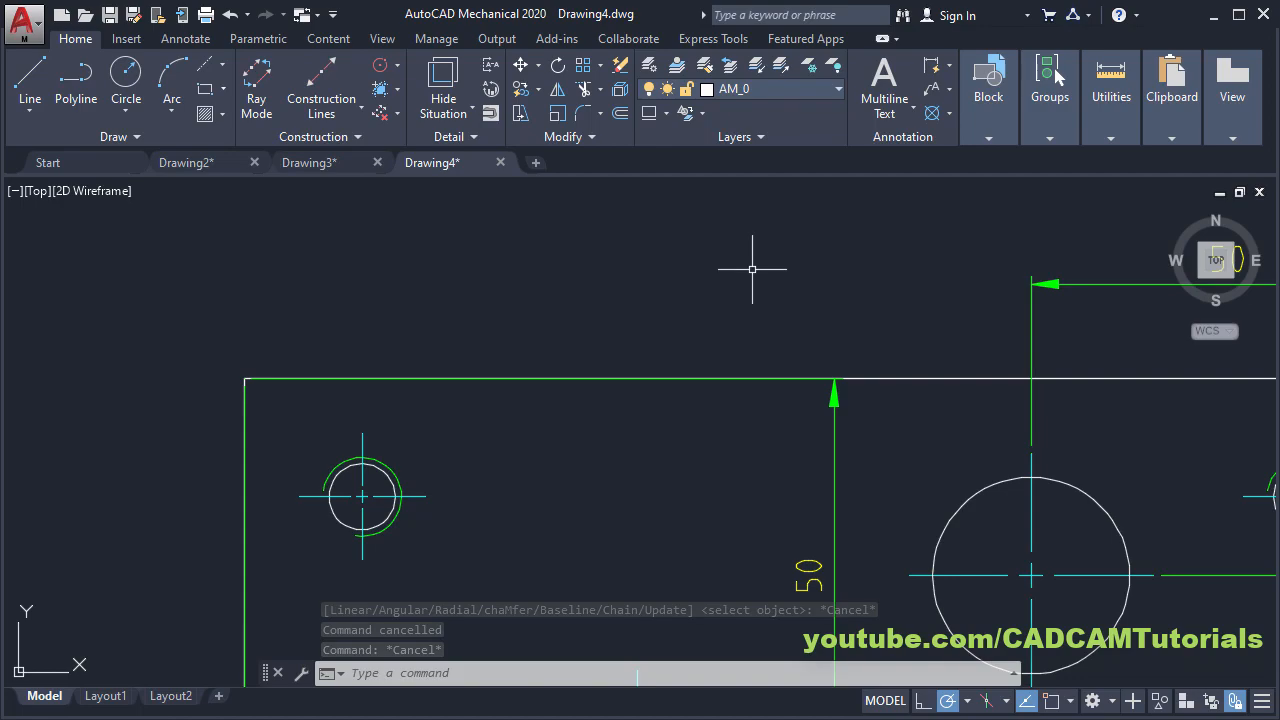
{"action": "left_click", "coordinate": [948, 64]}
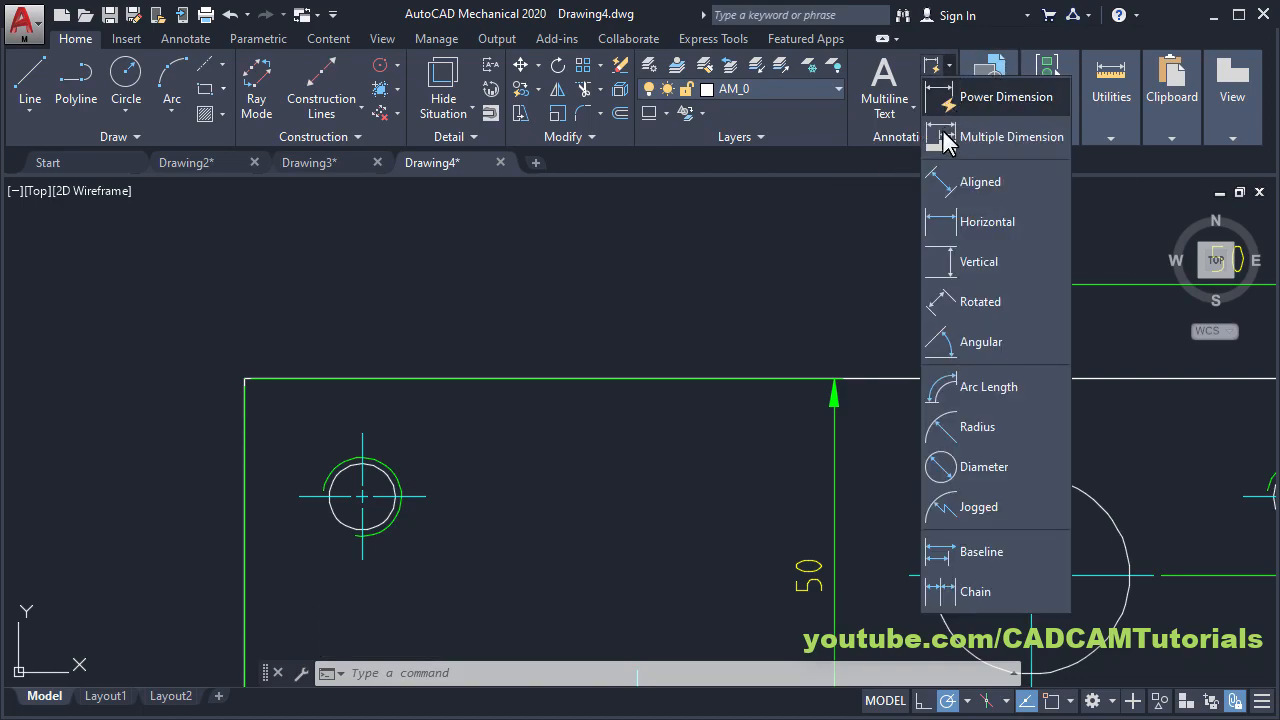
{"action": "left_click", "coordinate": [972, 466]}
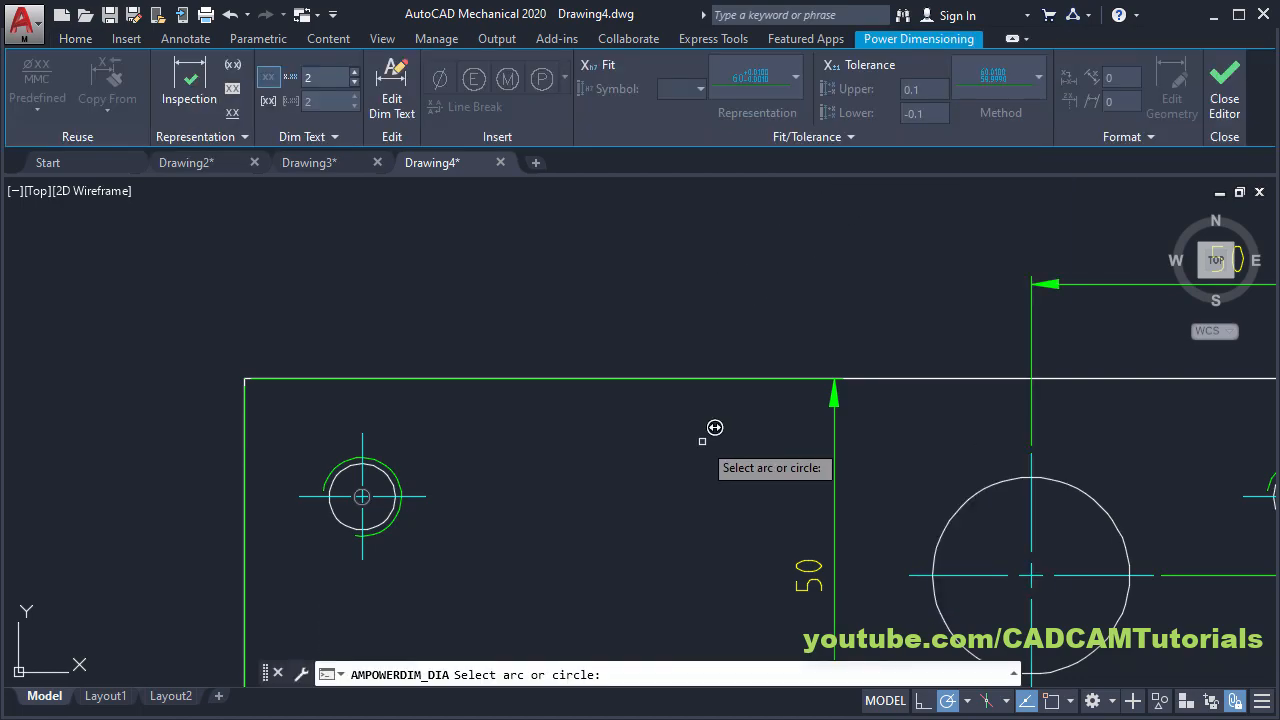
{"action": "left_click", "coordinate": [385, 462]}
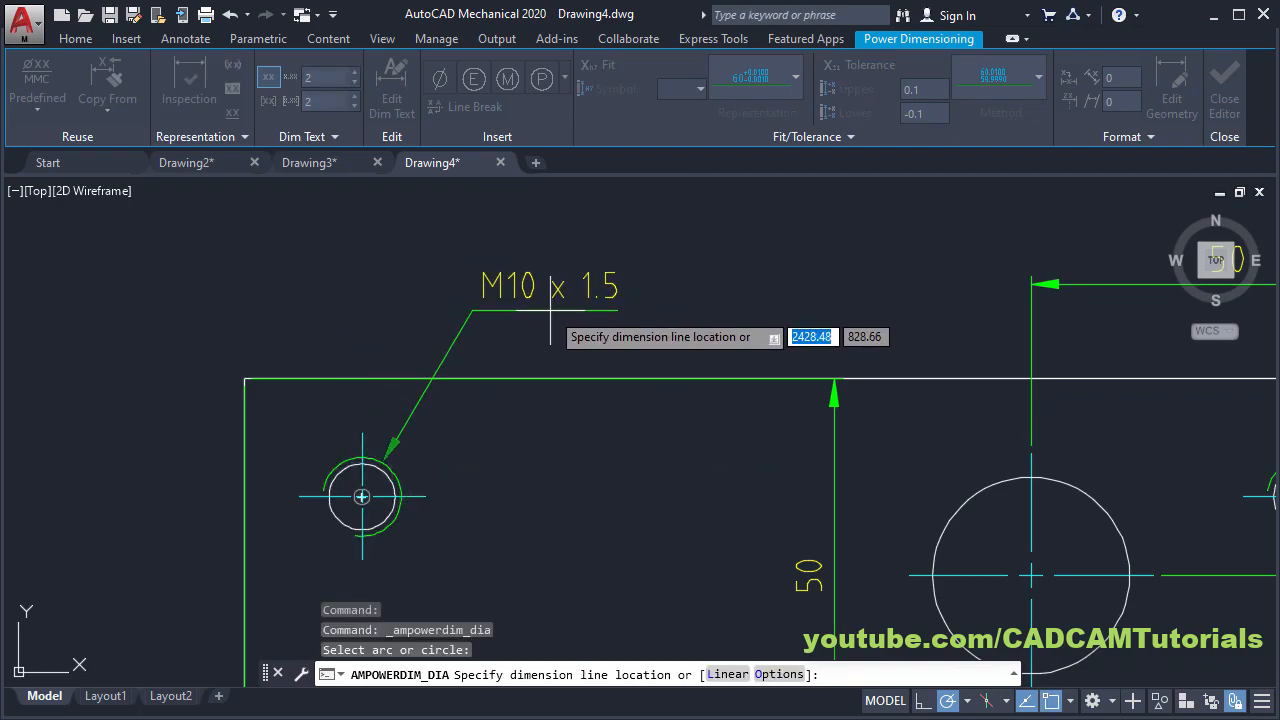
{"action": "left_click", "coordinate": [550, 311]}
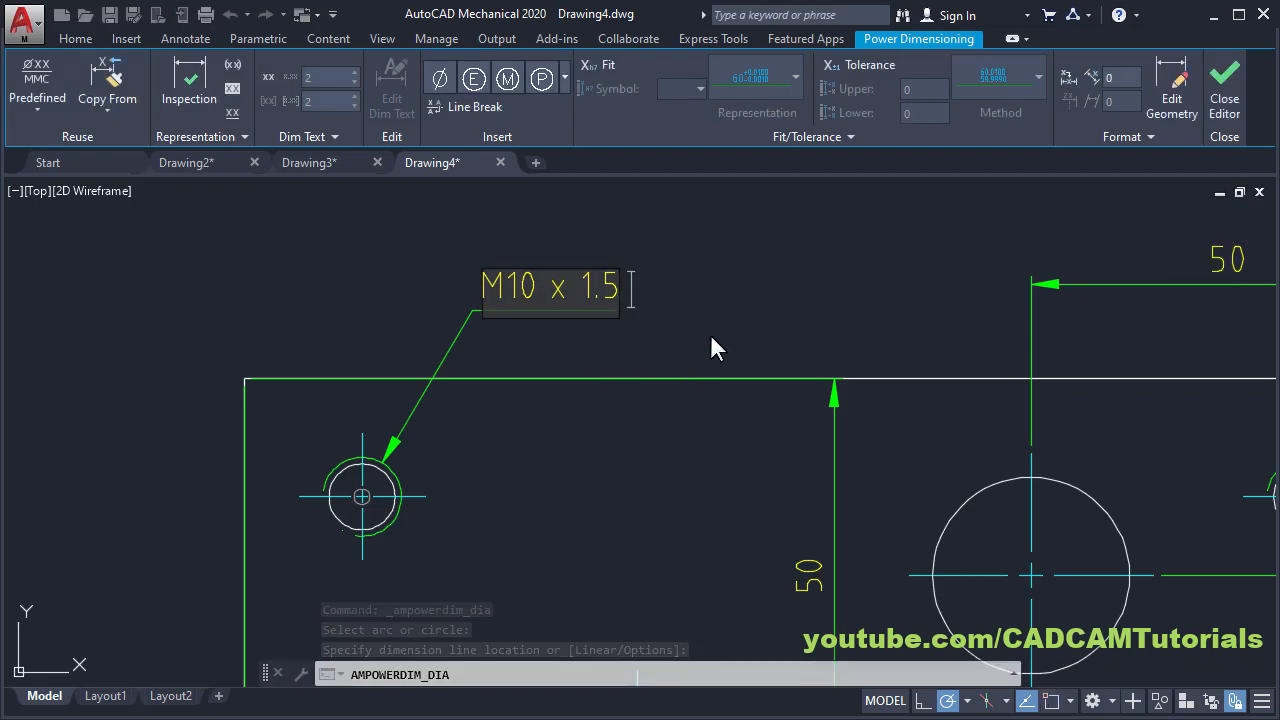
Step: Extend the tapped hole's dimension text to read "4 NOS, M10 x 1.5 TAPPED HOLES"
{"action": "type", "text": "TAPPED HOLES"}
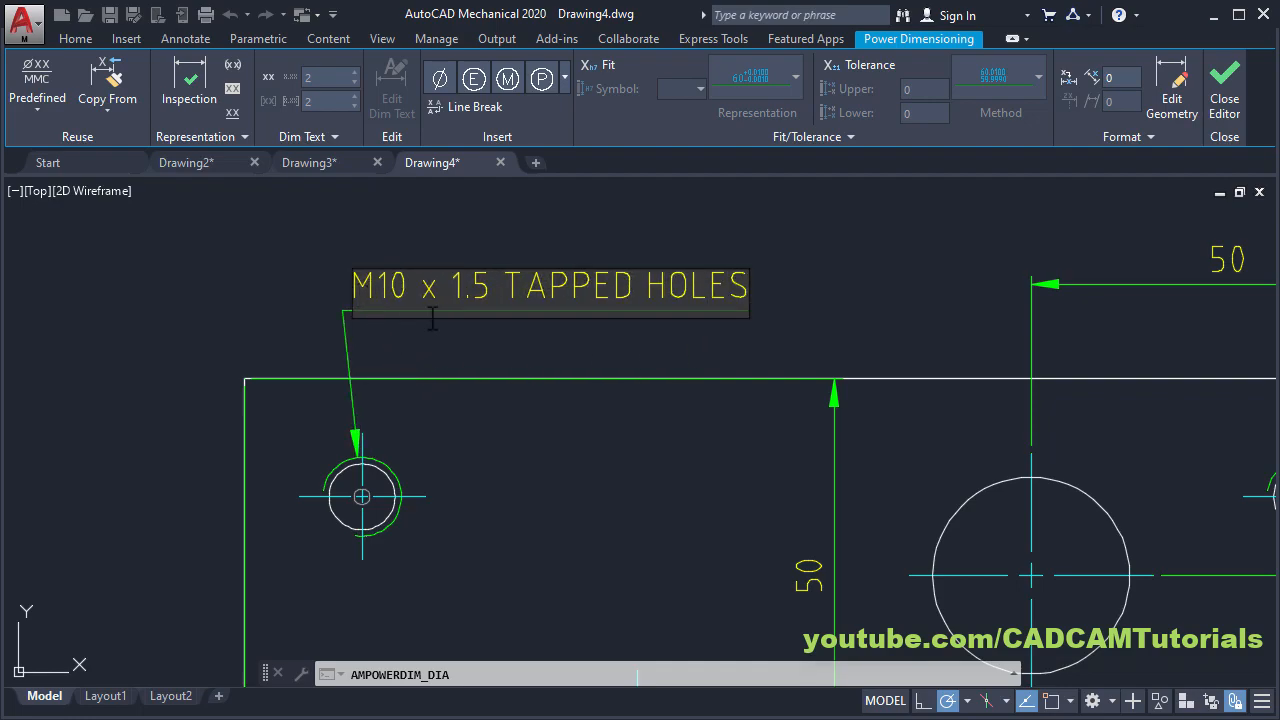
{"action": "type", "text": "4 "}
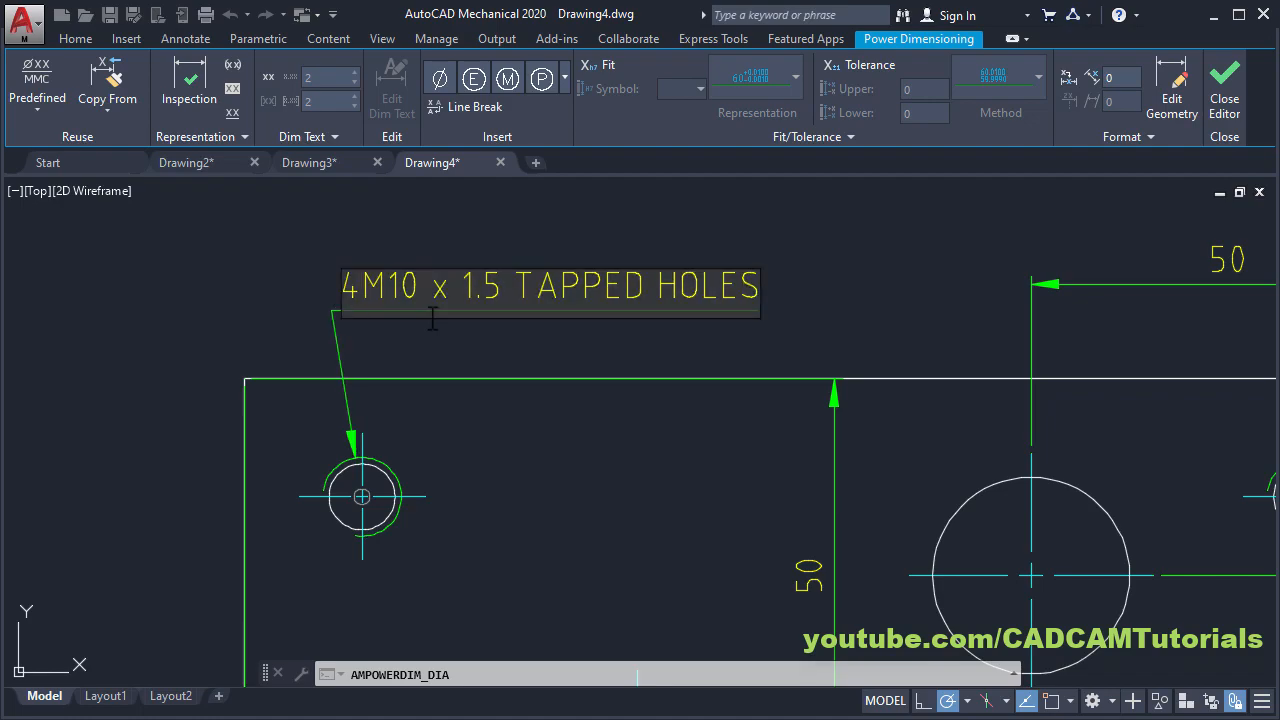
{"action": "type", "text": "NOS"}
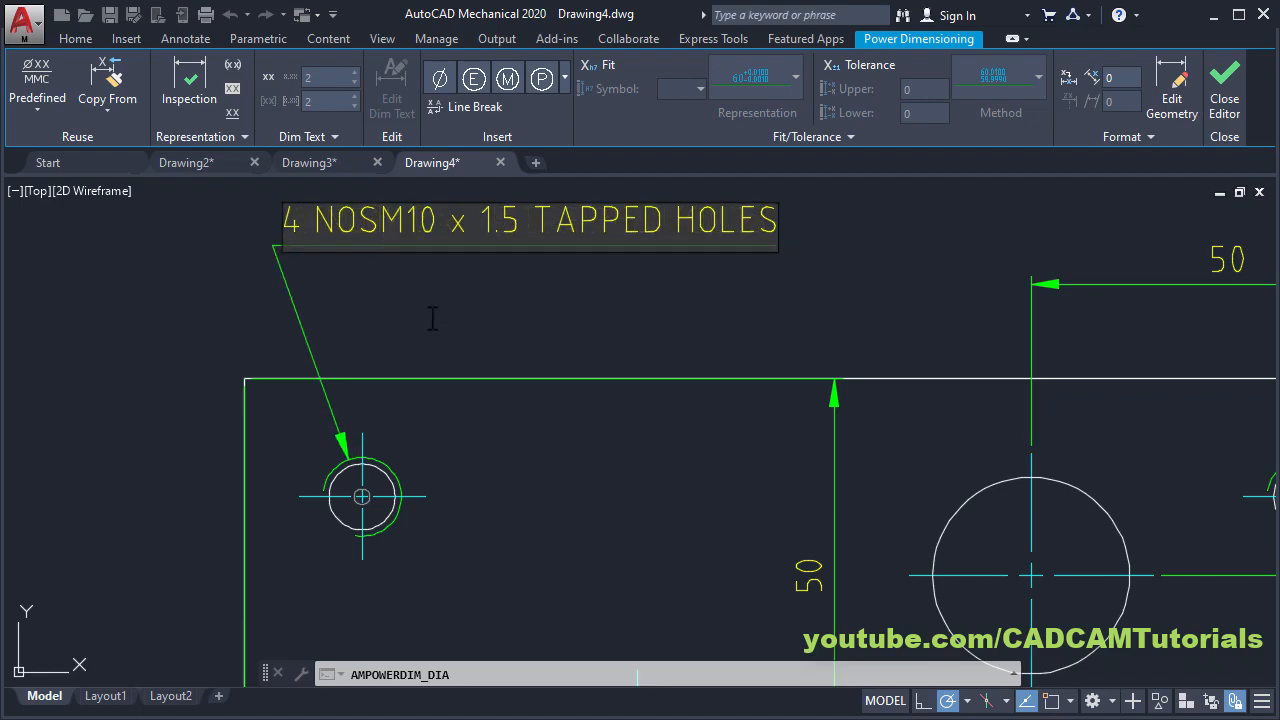
{"action": "type", "text": ","}
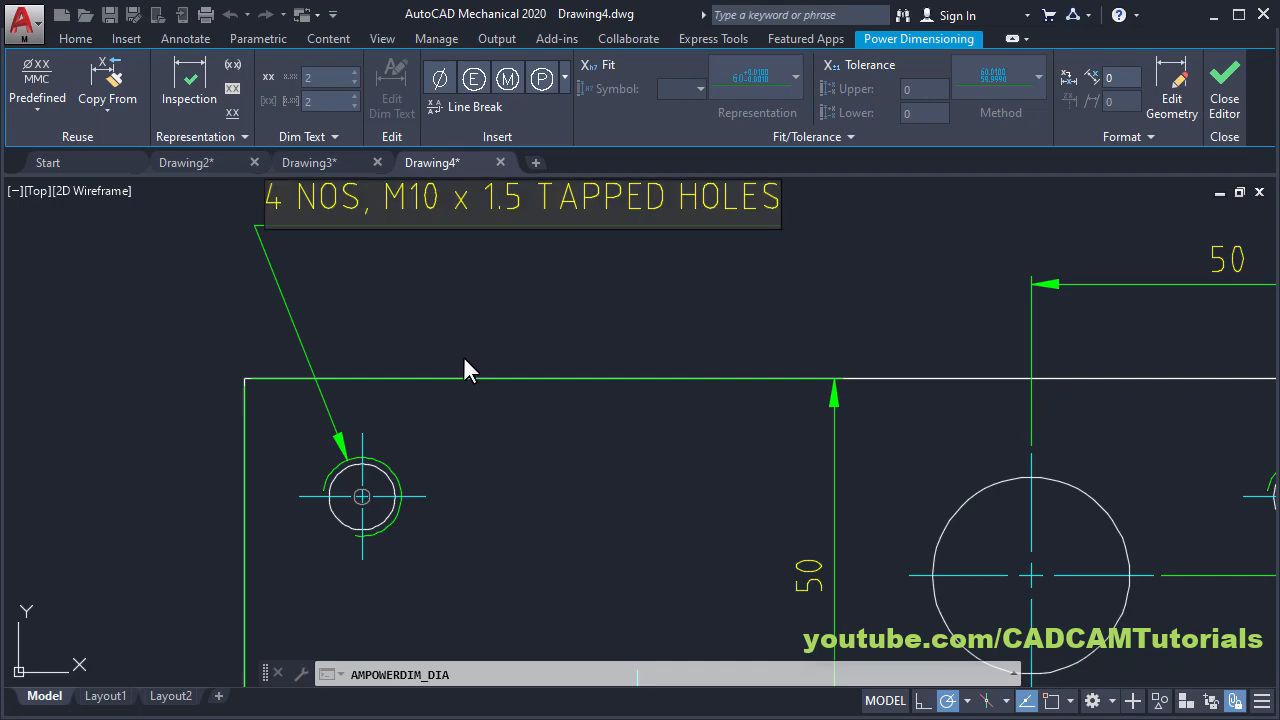
Step: Finish the tapped-hole callout's text and move the callout down and right, closer above the plate's top edge
{"action": "left_click", "coordinate": [863, 320]}
{"action": "mouse_move", "coordinate": [667, 325]}
{"action": "middle_mouse_down"}
{"action": "mouse_move", "coordinate": [666, 383]}
{"action": "mouse_move", "coordinate": [697, 417]}
{"action": "middle_mouse_up"}
{"action": "key", "text": "Escape"}
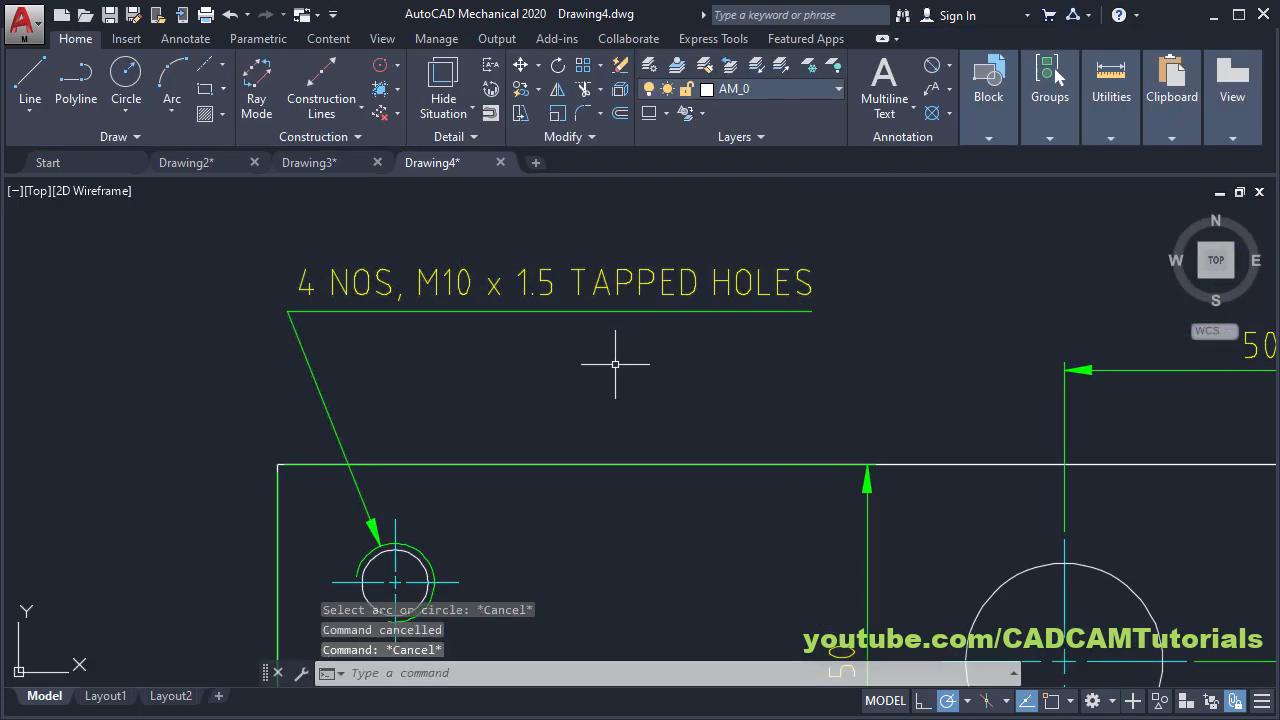
{"action": "left_click", "coordinate": [579, 311]}
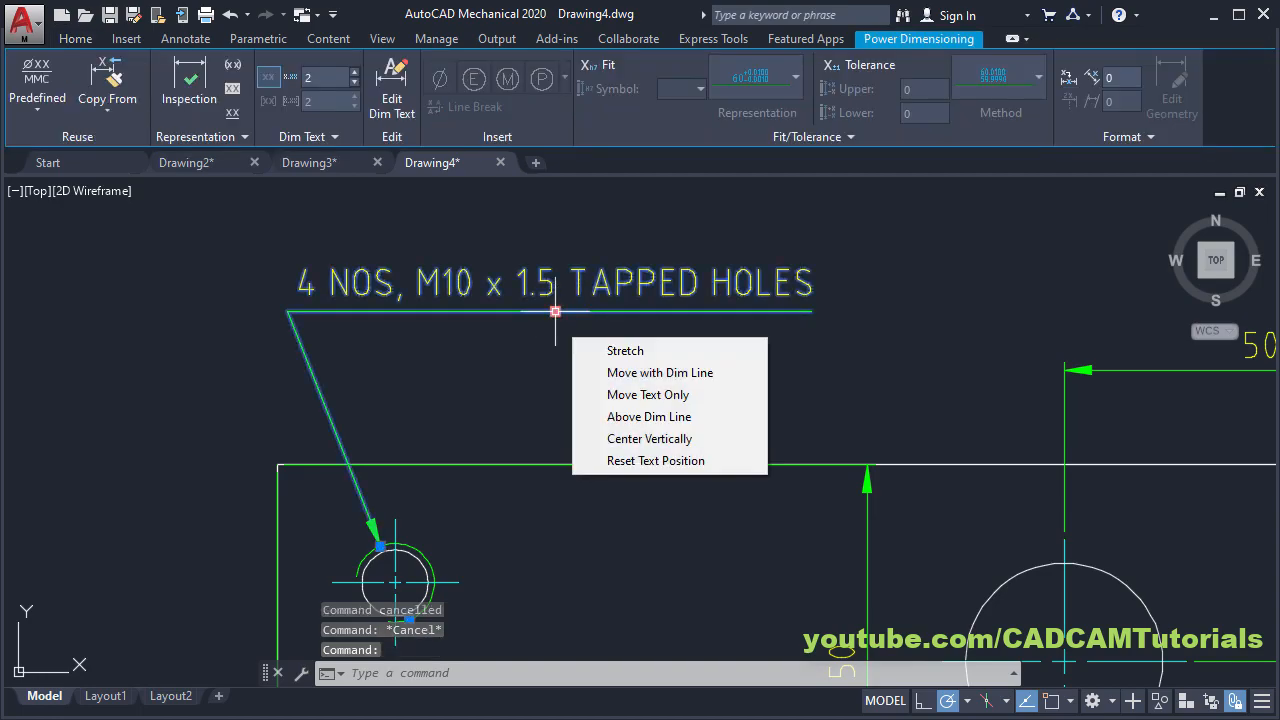
{"action": "left_click", "coordinate": [555, 311]}
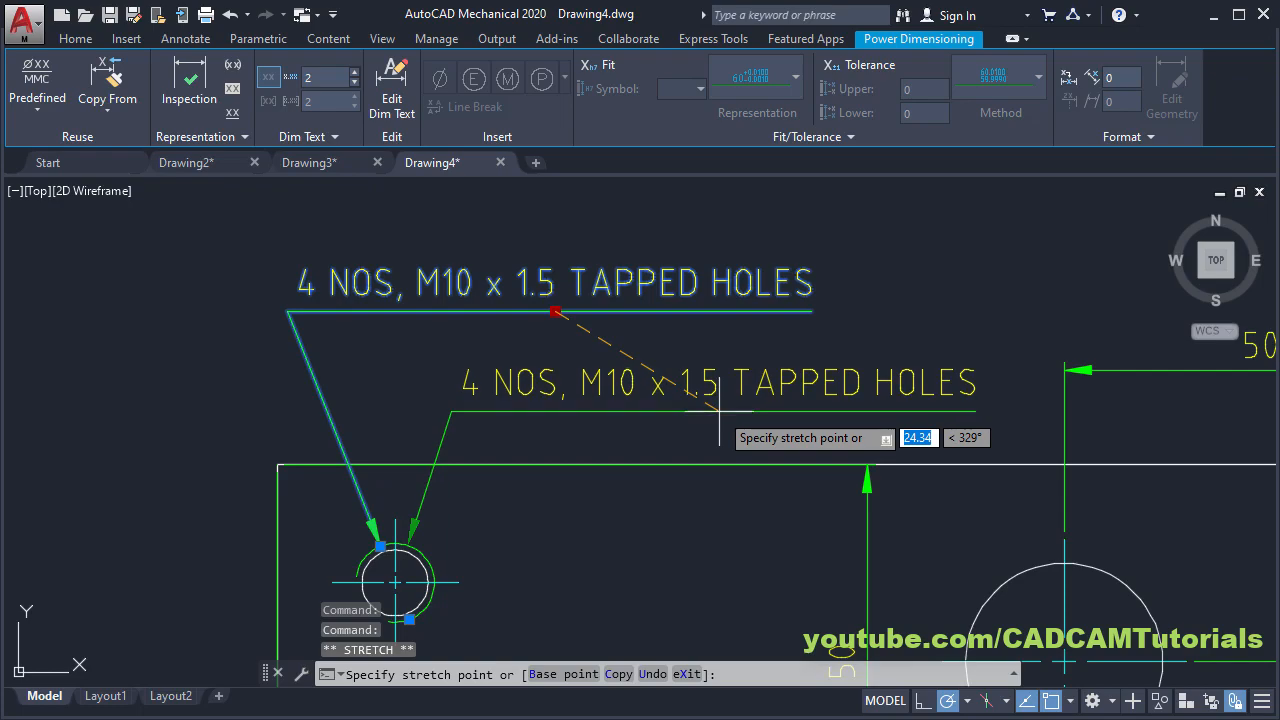
{"action": "left_click", "coordinate": [719, 420]}
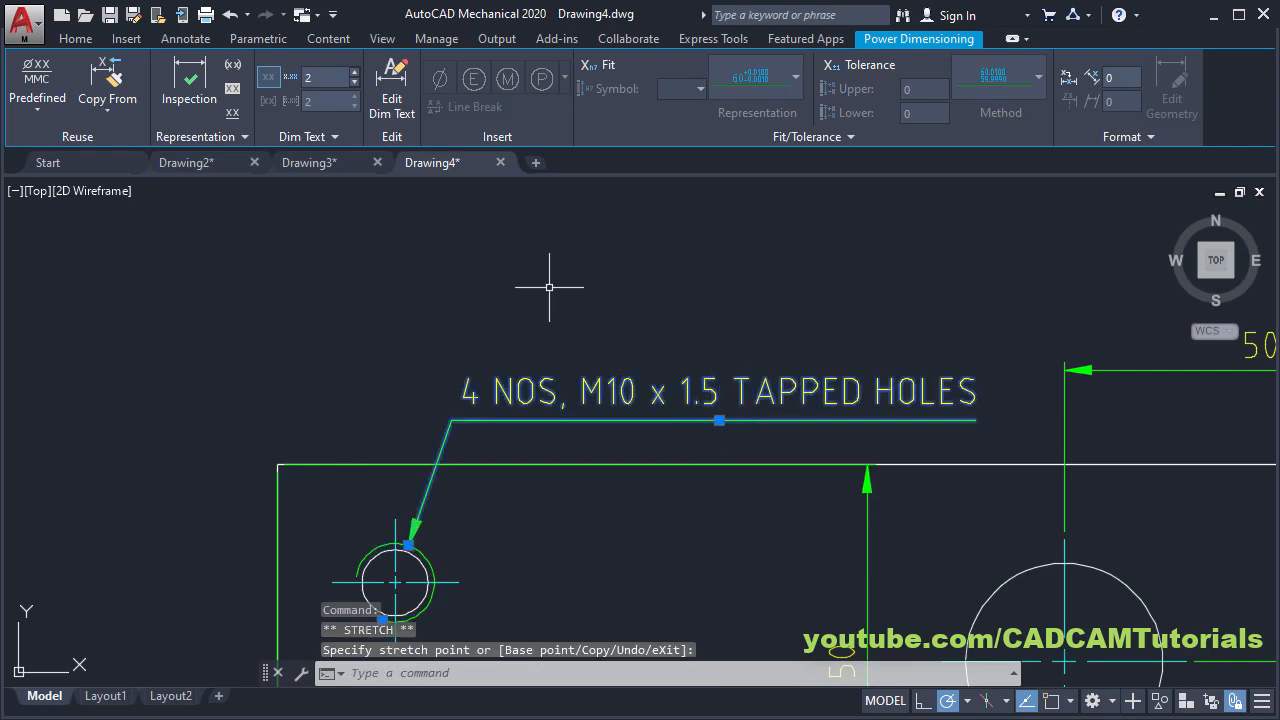
{"action": "key", "text": "Escape"}
{"action": "middle_click", "coordinate": [498, 284]}
{"action": "middle_click", "coordinate": [498, 284]}
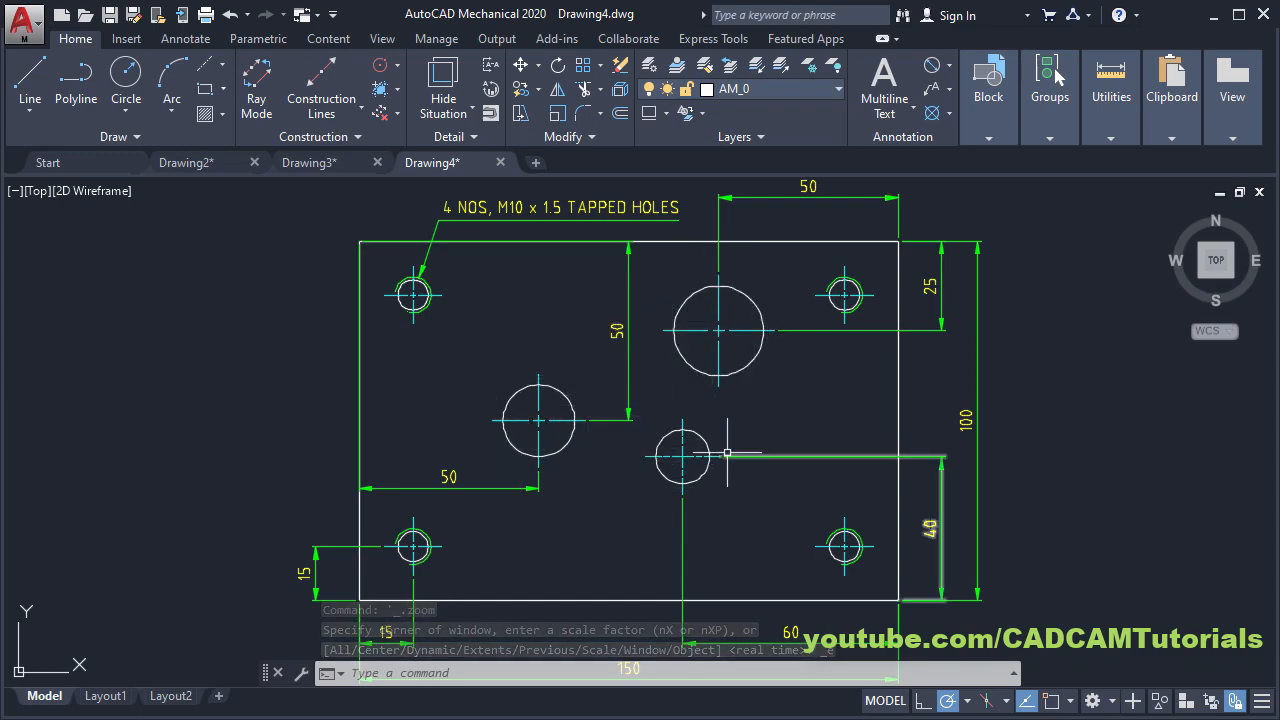
Step: Add a power diameter dimension to the large upper-right plain hole, placed just above and right of the circle
{"action": "left_click", "coordinate": [932, 70]}
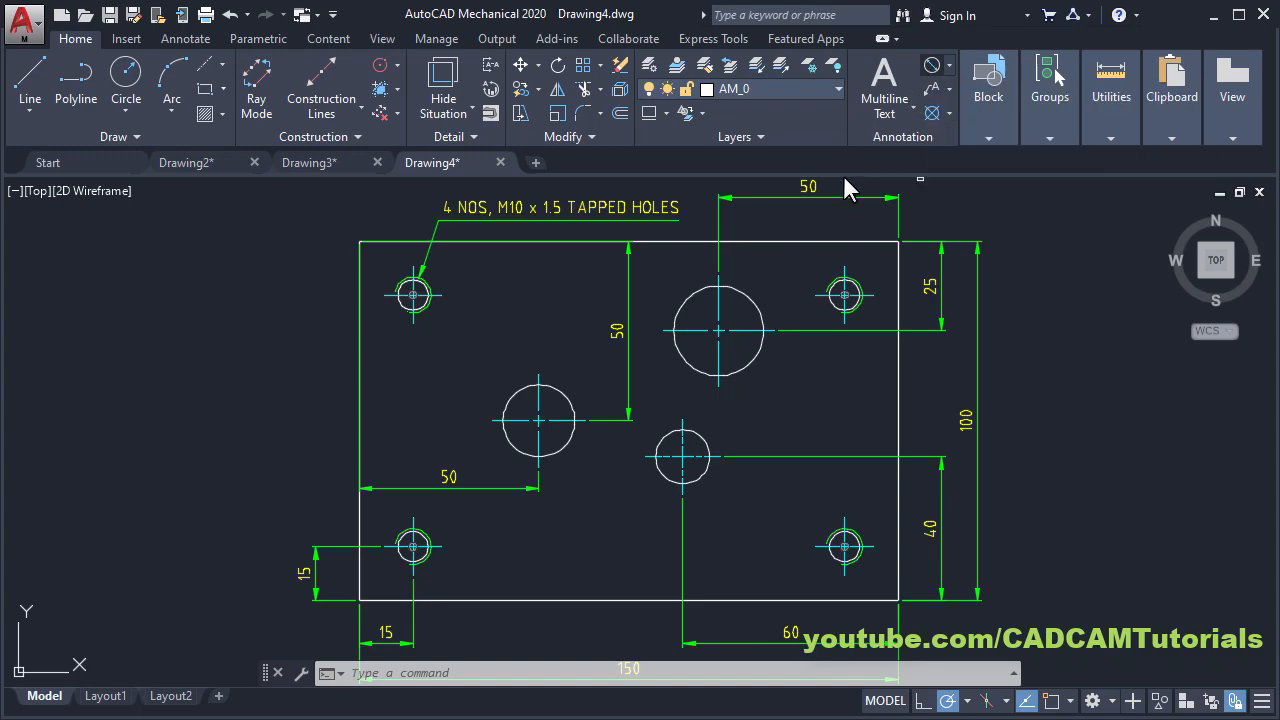
{"action": "left_click", "coordinate": [751, 299]}
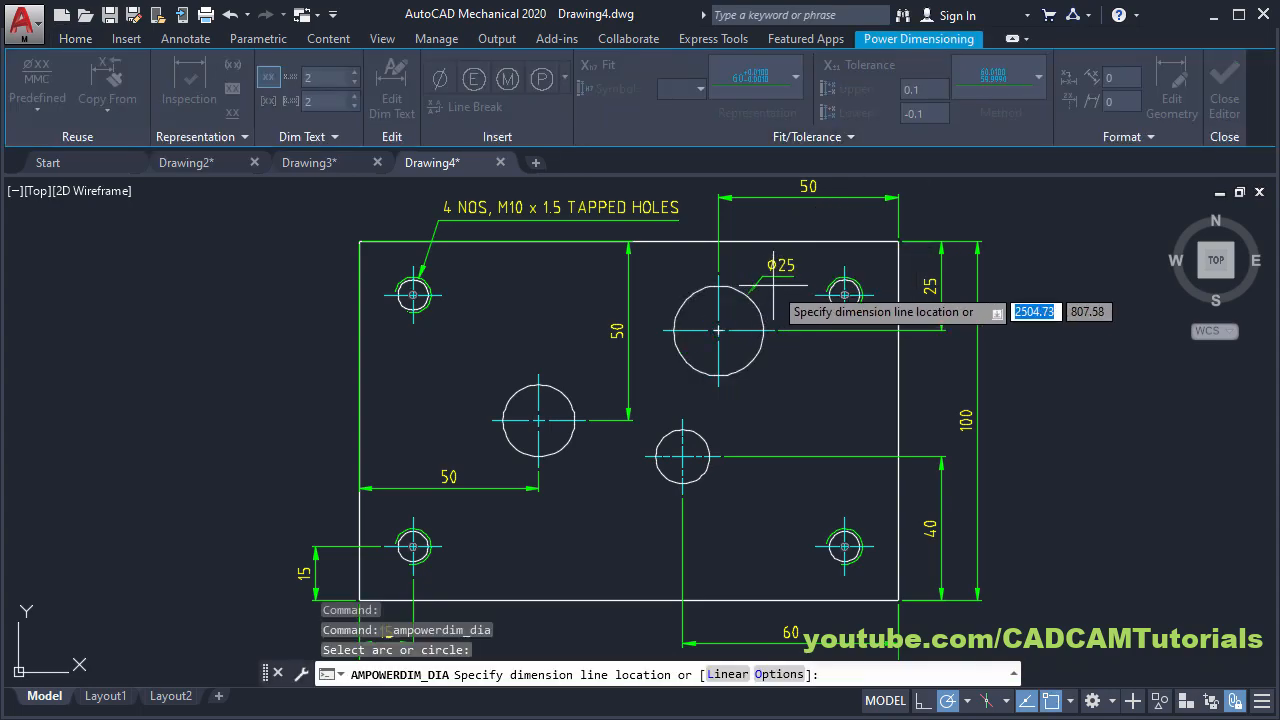
{"action": "left_click", "coordinate": [777, 296]}
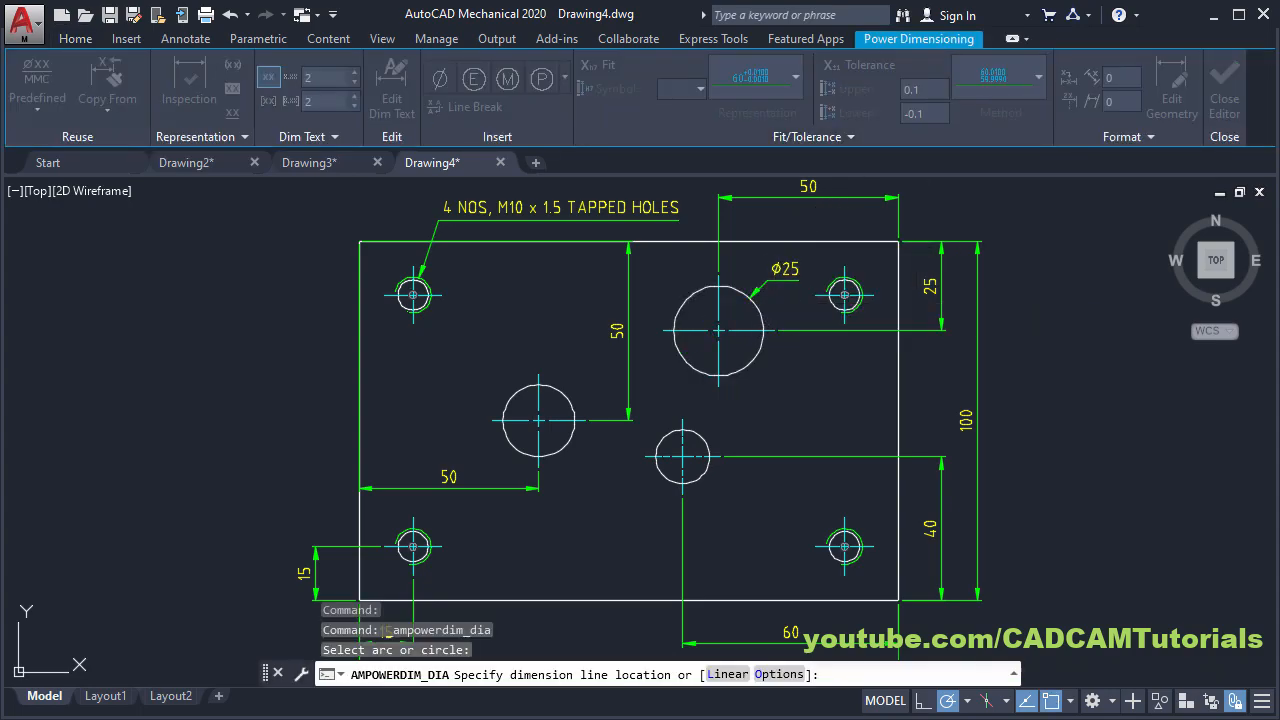
{"action": "left_click", "coordinate": [833, 406]}
Step: Add diameter dimensions to the small lower-middle plain hole and the left plain hole, each placed above right of its circle, and end dimensioning
{"action": "left_click", "coordinate": [704, 440]}
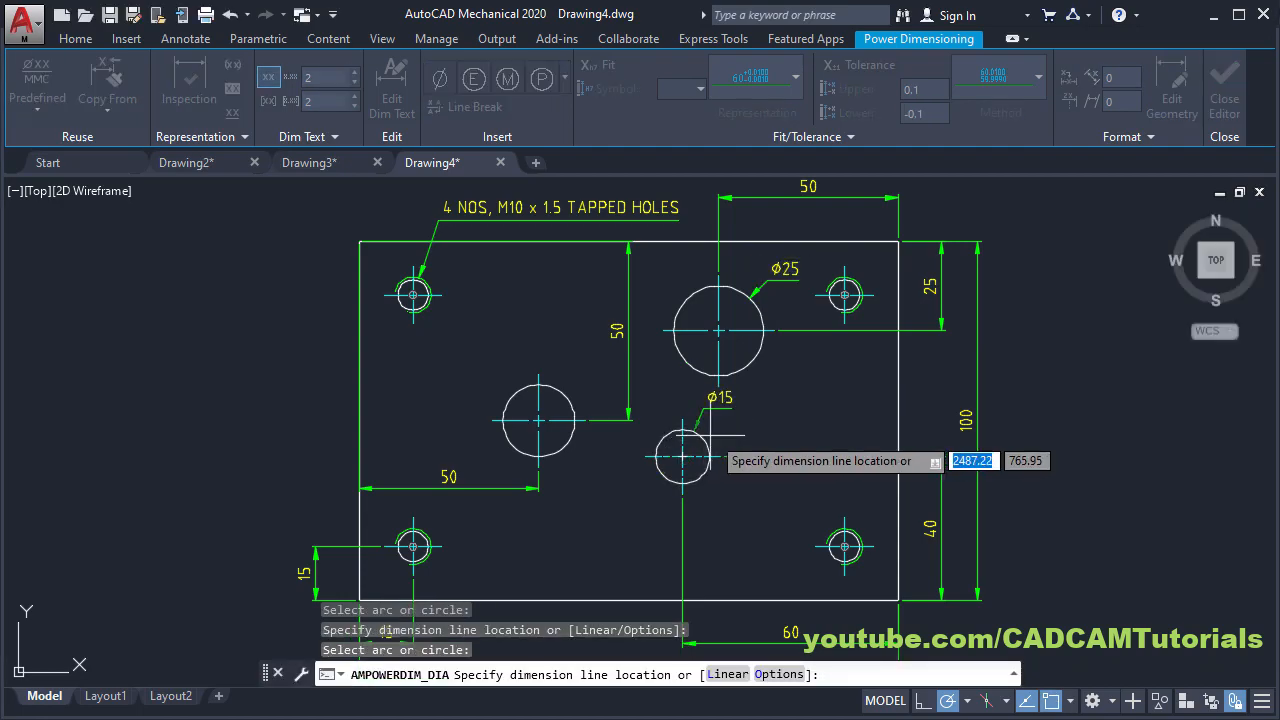
{"action": "left_click", "coordinate": [727, 427]}
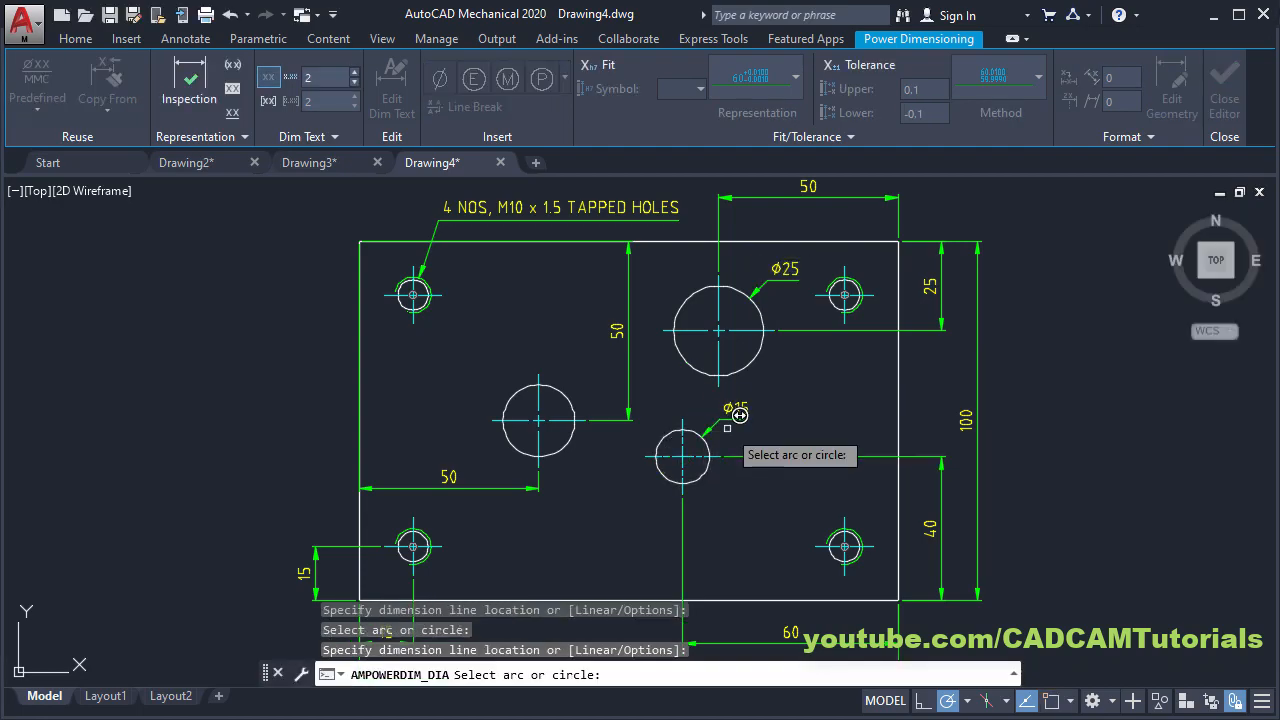
{"action": "left_click", "coordinate": [578, 380]}
{"action": "left_click", "coordinate": [603, 376]}
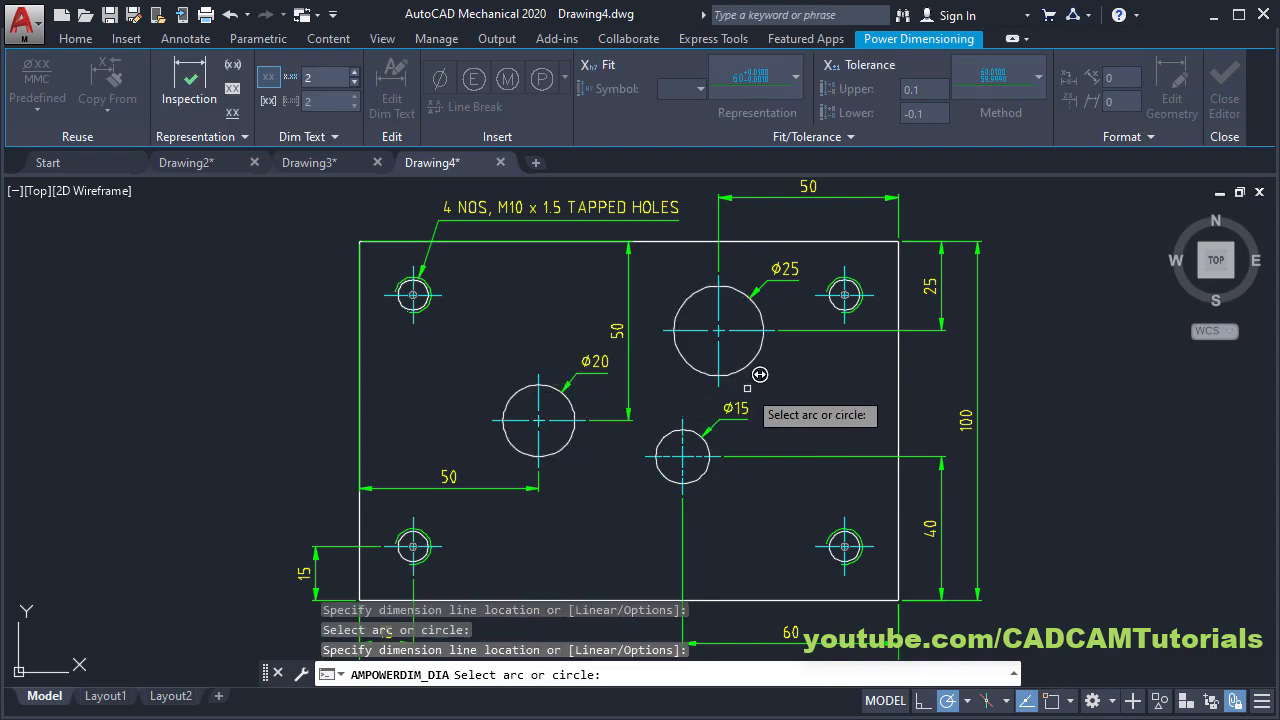
{"action": "key", "text": "Escape"}
{"action": "key", "text": "Escape"}
Step: Switch to the PDF in Adobe Reader to compare the dimensioned plate with its drawing, and look over the earlier tapped-hole exercise
{"action": "scroll", "coordinate": [775, 385], "scroll_direction": "down", "scroll_amount": 2}
{"action": "middle_click_drag", "start_coordinate": [780, 463], "coordinate": [1008, 480]}
{"action": "key", "text": "alt+Tab"}
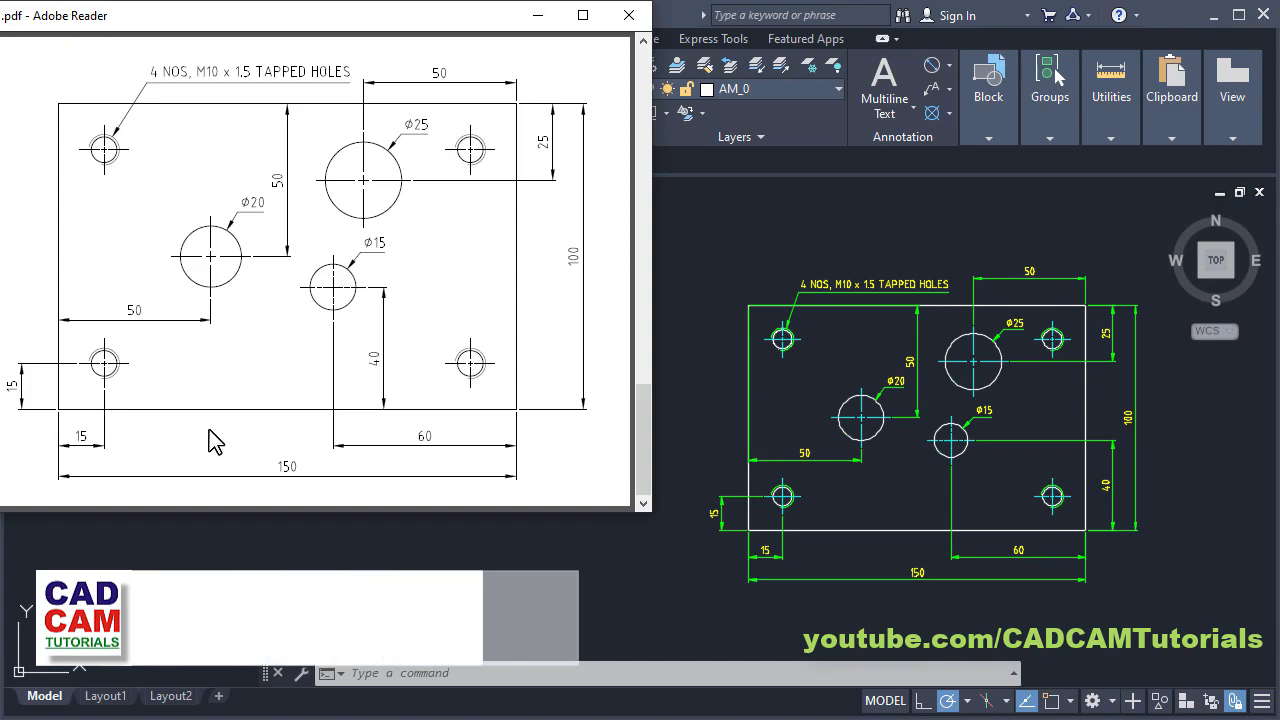
{"action": "scroll", "coordinate": [378, 425], "scroll_direction": "up", "scroll_amount": 3}
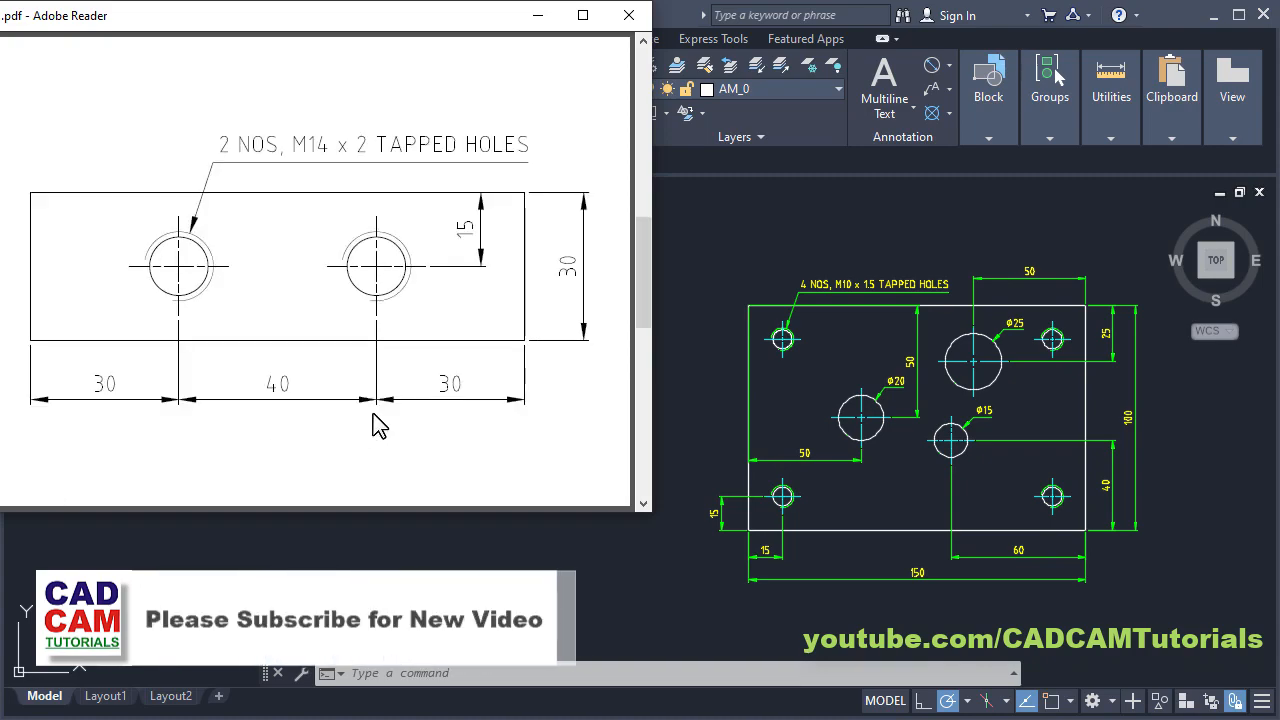